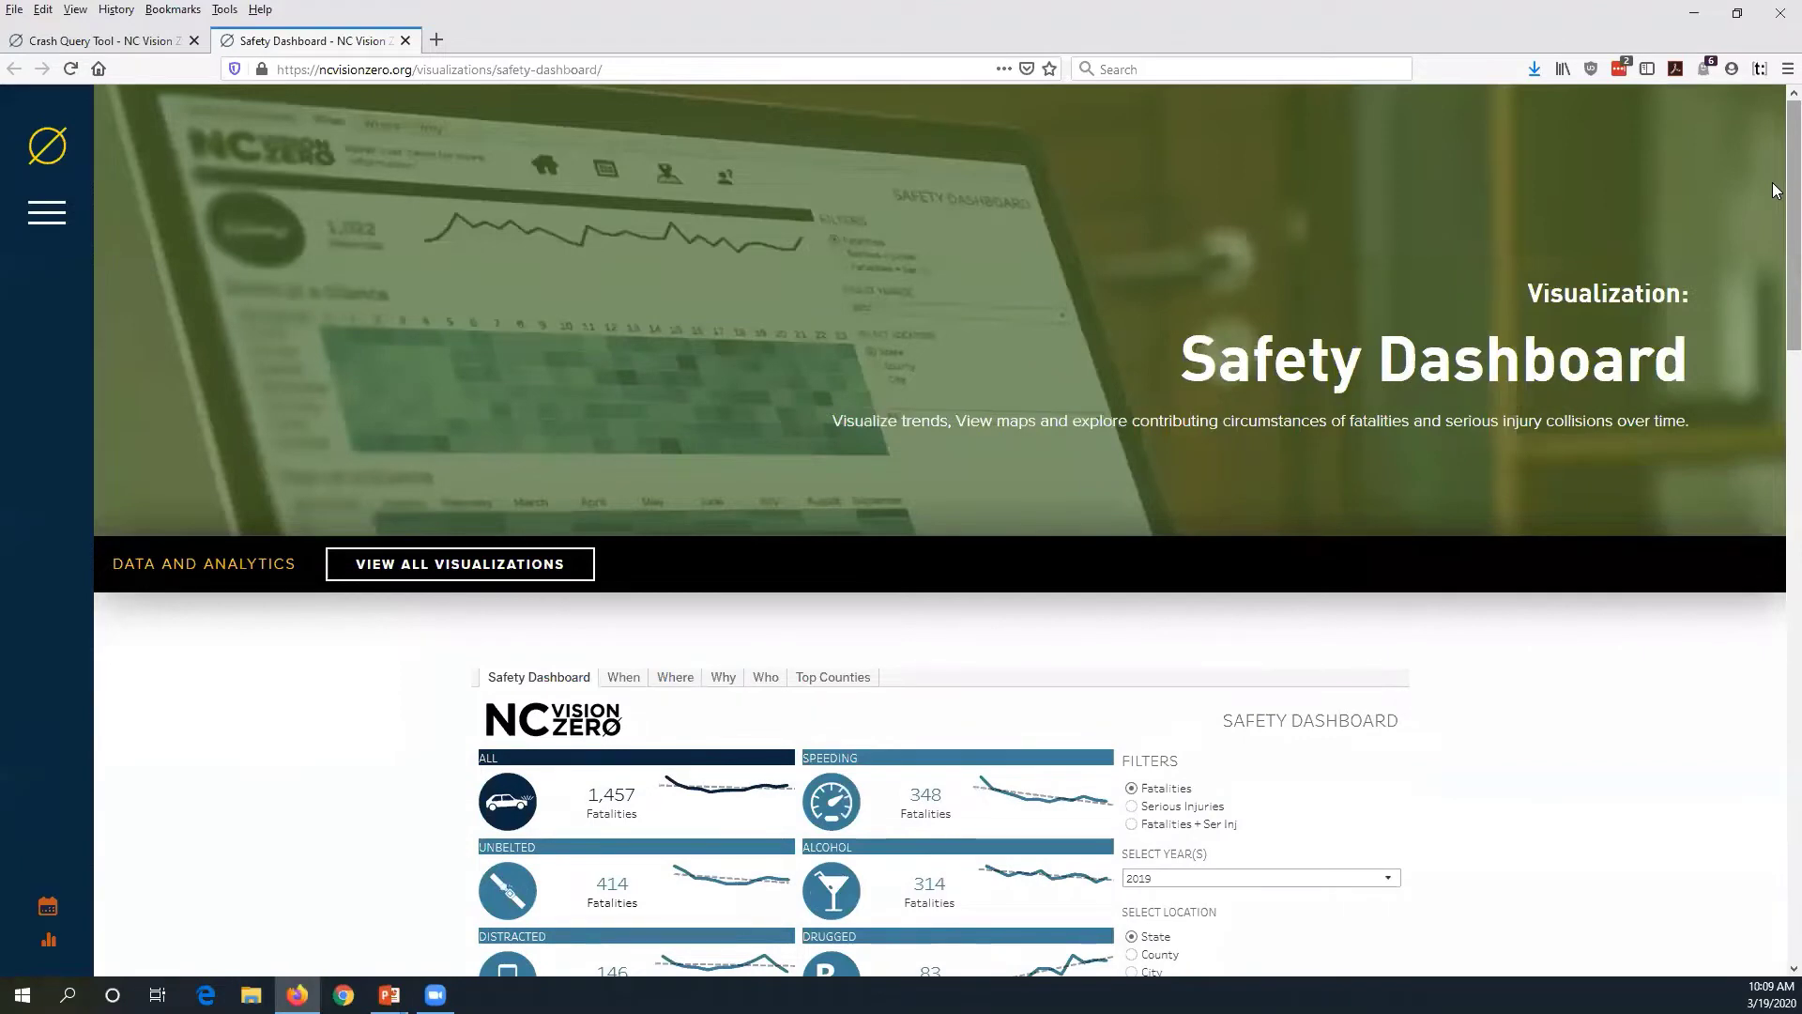
Step: Read the category definitions for the All, Drowsy, Drugged and Speeding fatality figures on the Safety Dashboard
{"action": "scroll", "coordinate": [1773, 195], "scroll_direction": "down", "scroll_amount": 3}
{"action": "scroll", "coordinate": [1772, 223], "scroll_direction": "down", "scroll_amount": 5}
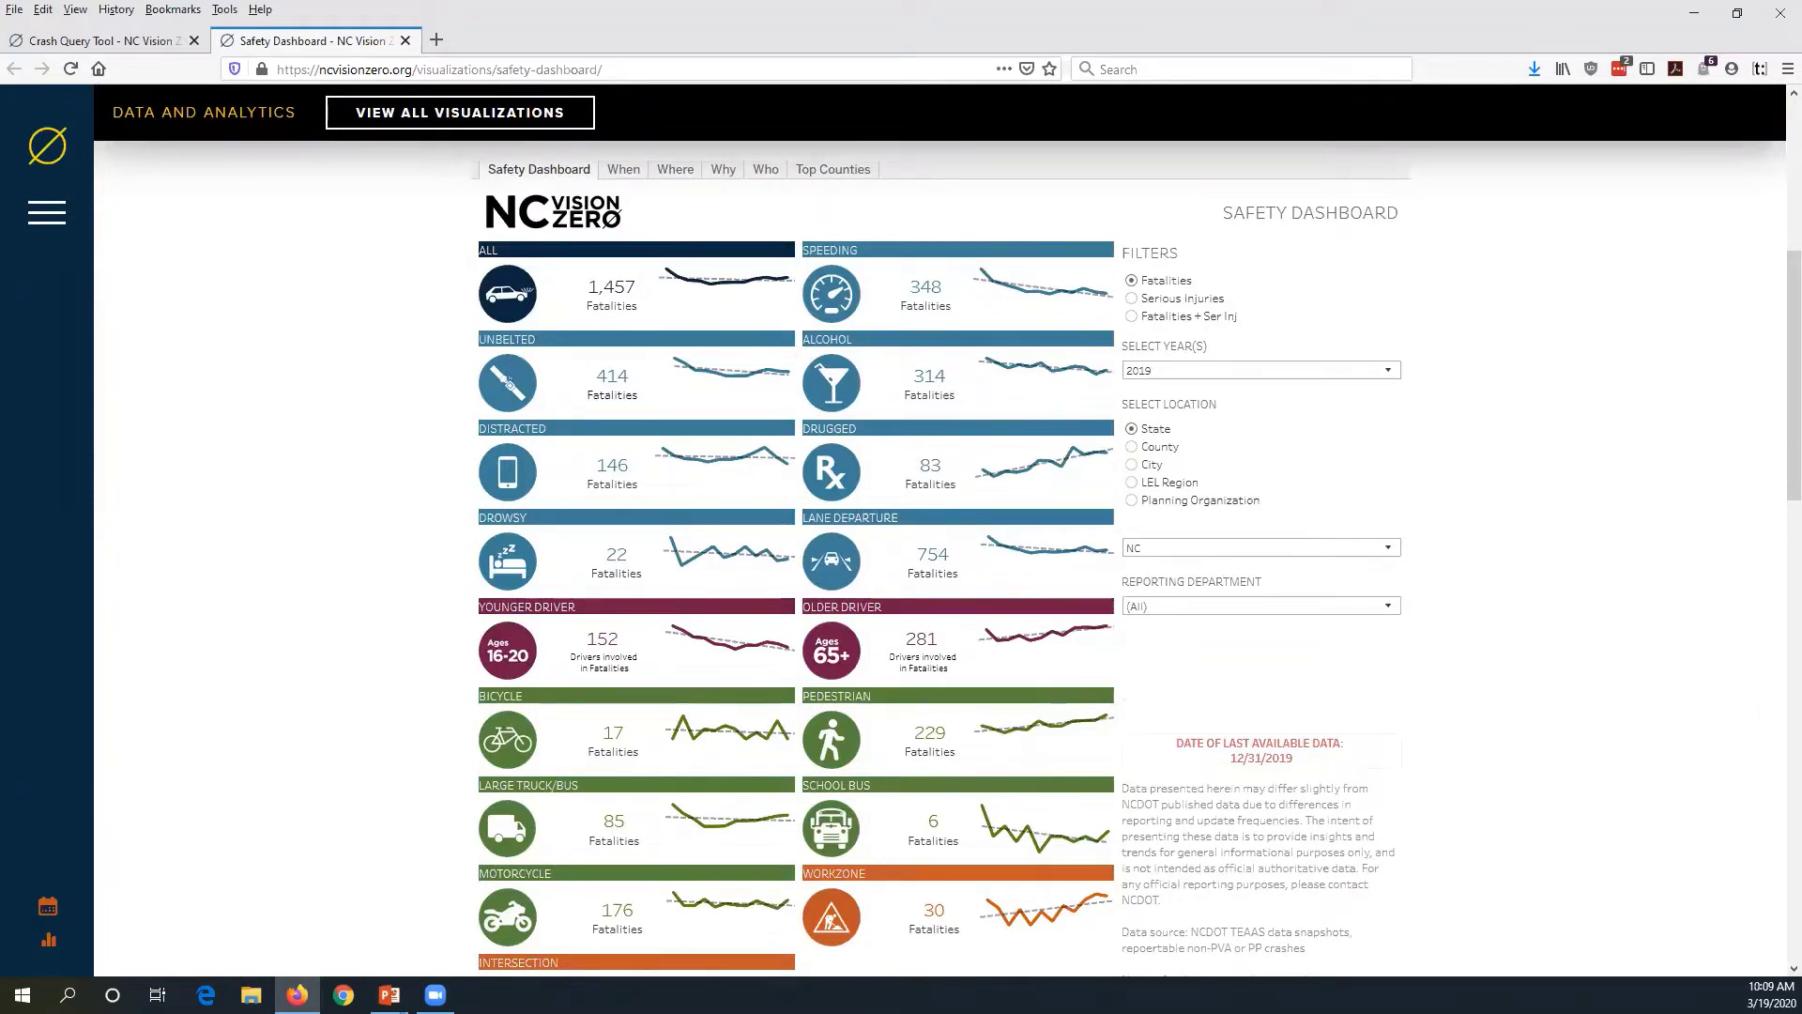
{"action": "left_click", "coordinate": [449, 297]}
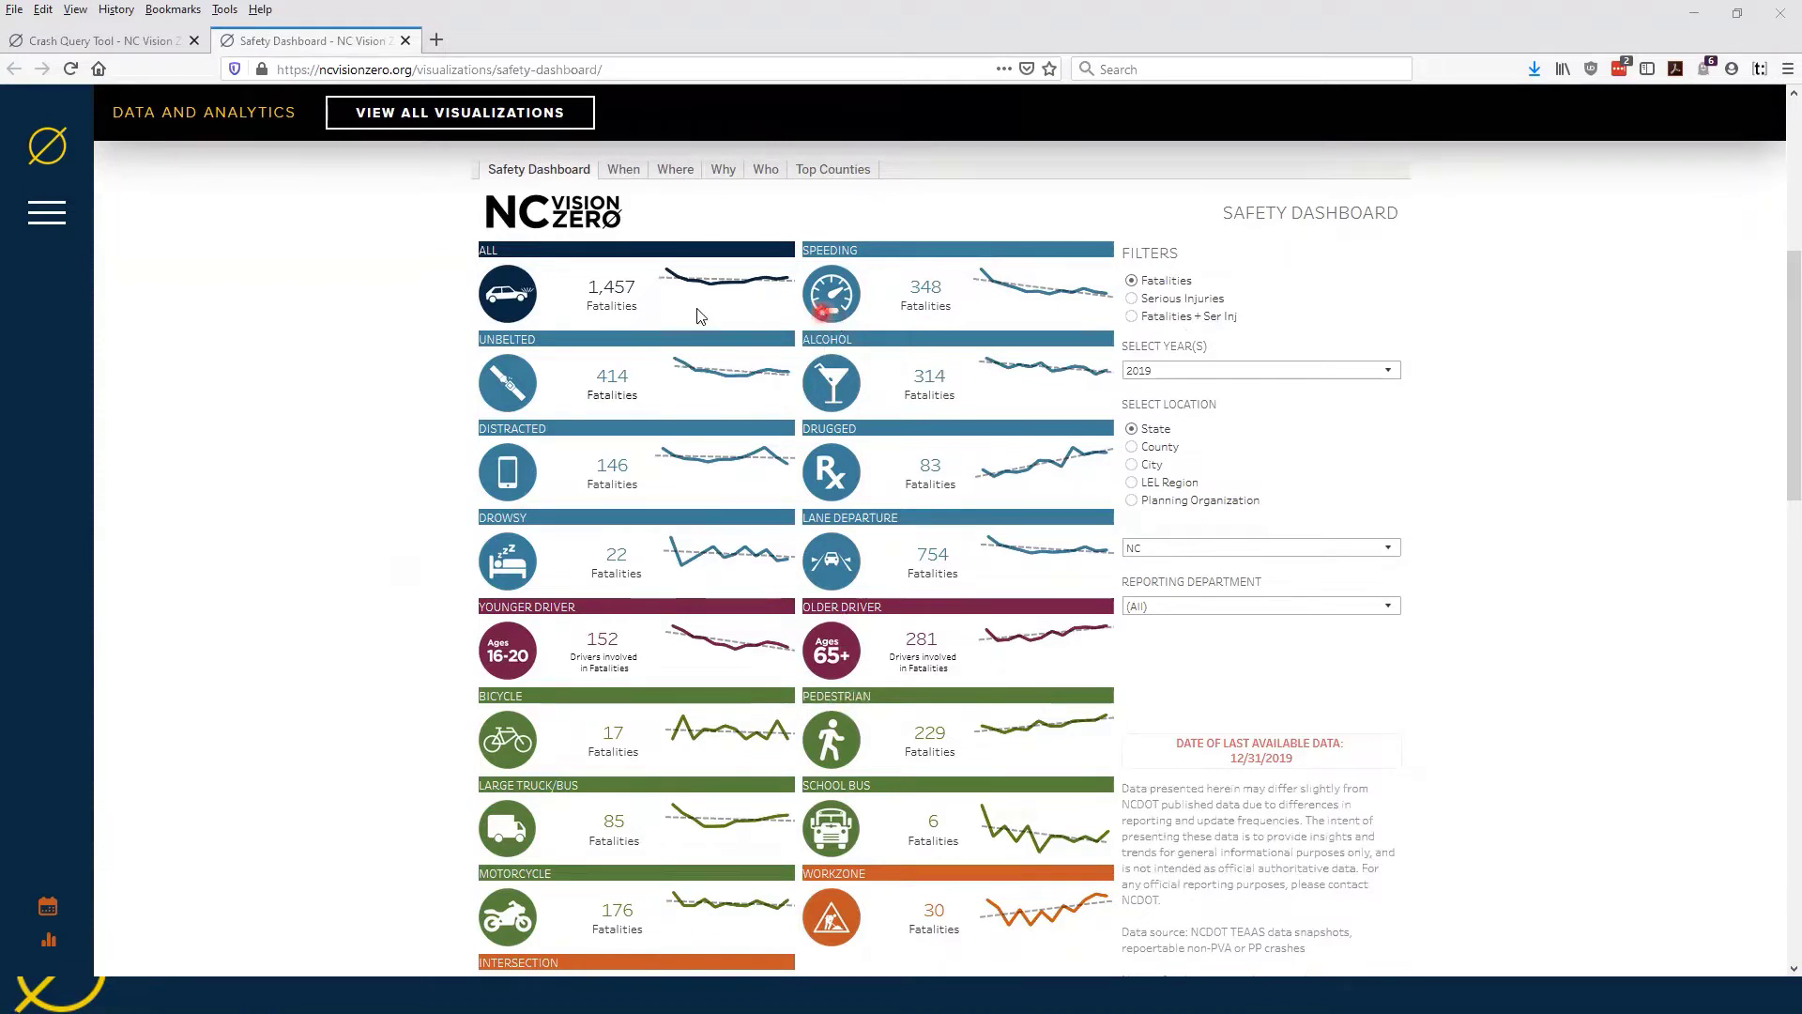
{"action": "mouse_move", "coordinate": [595, 306]}
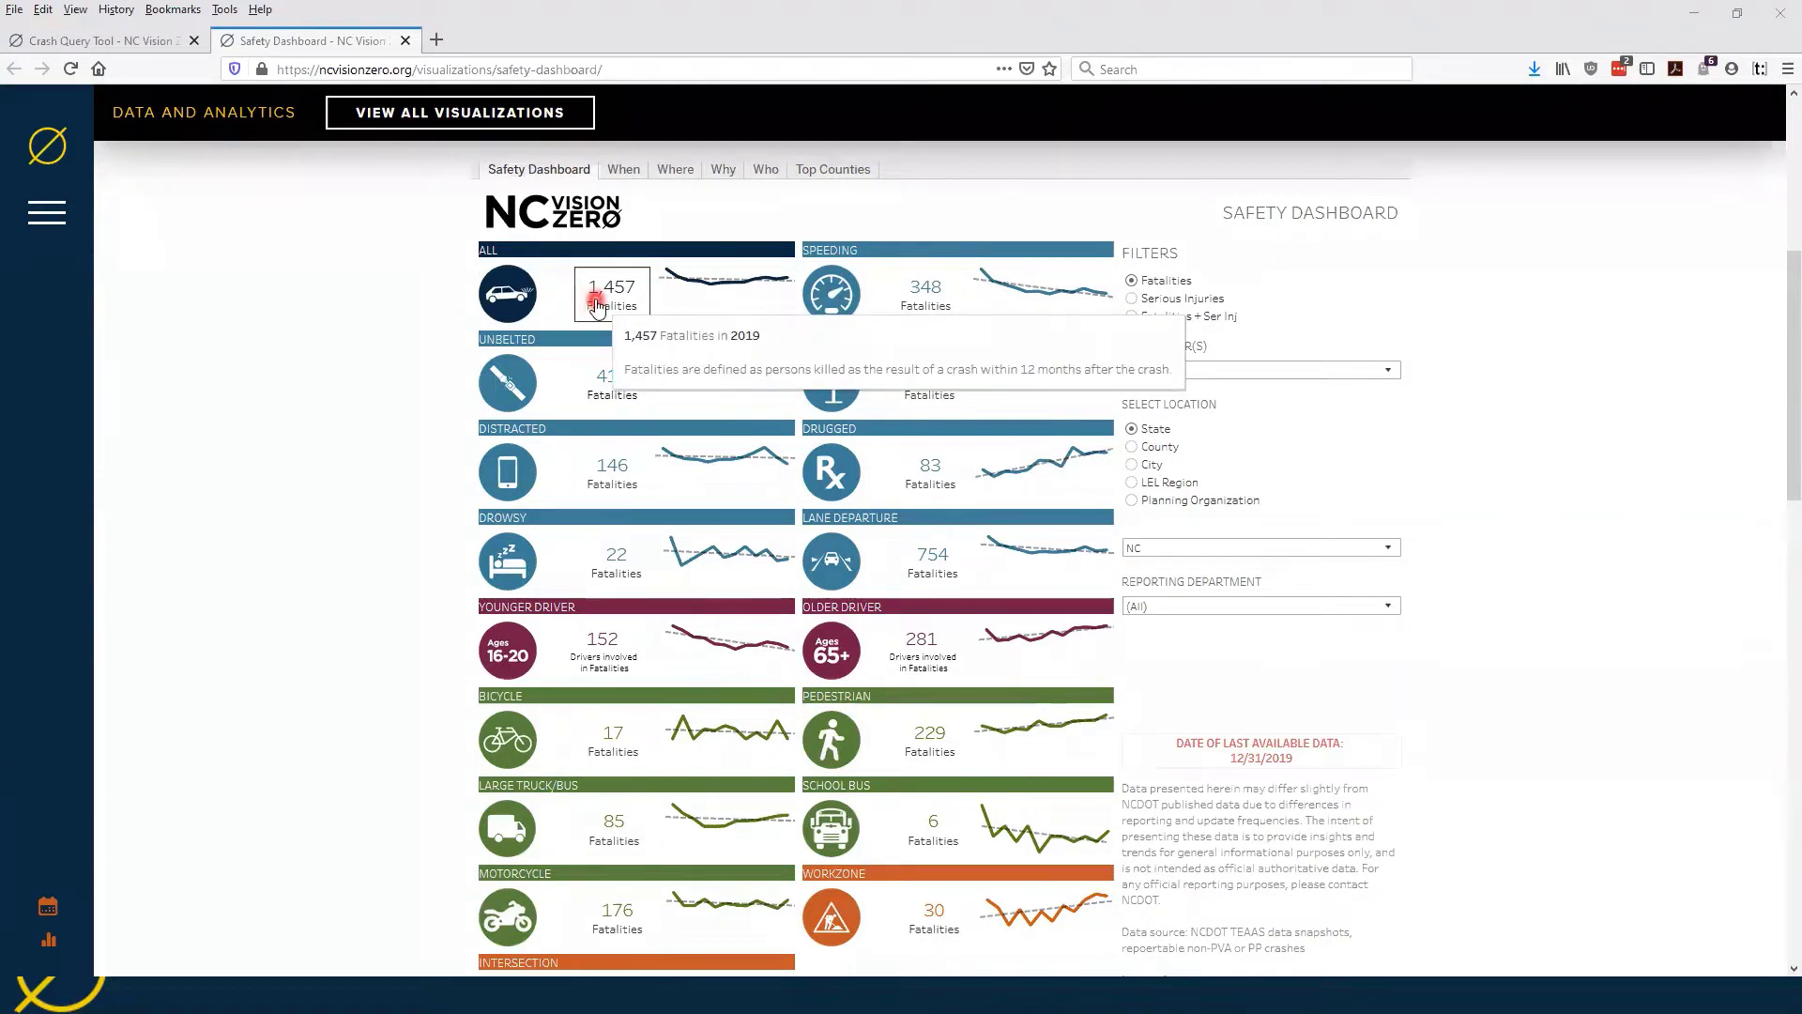
{"action": "mouse_move", "coordinate": [629, 573]}
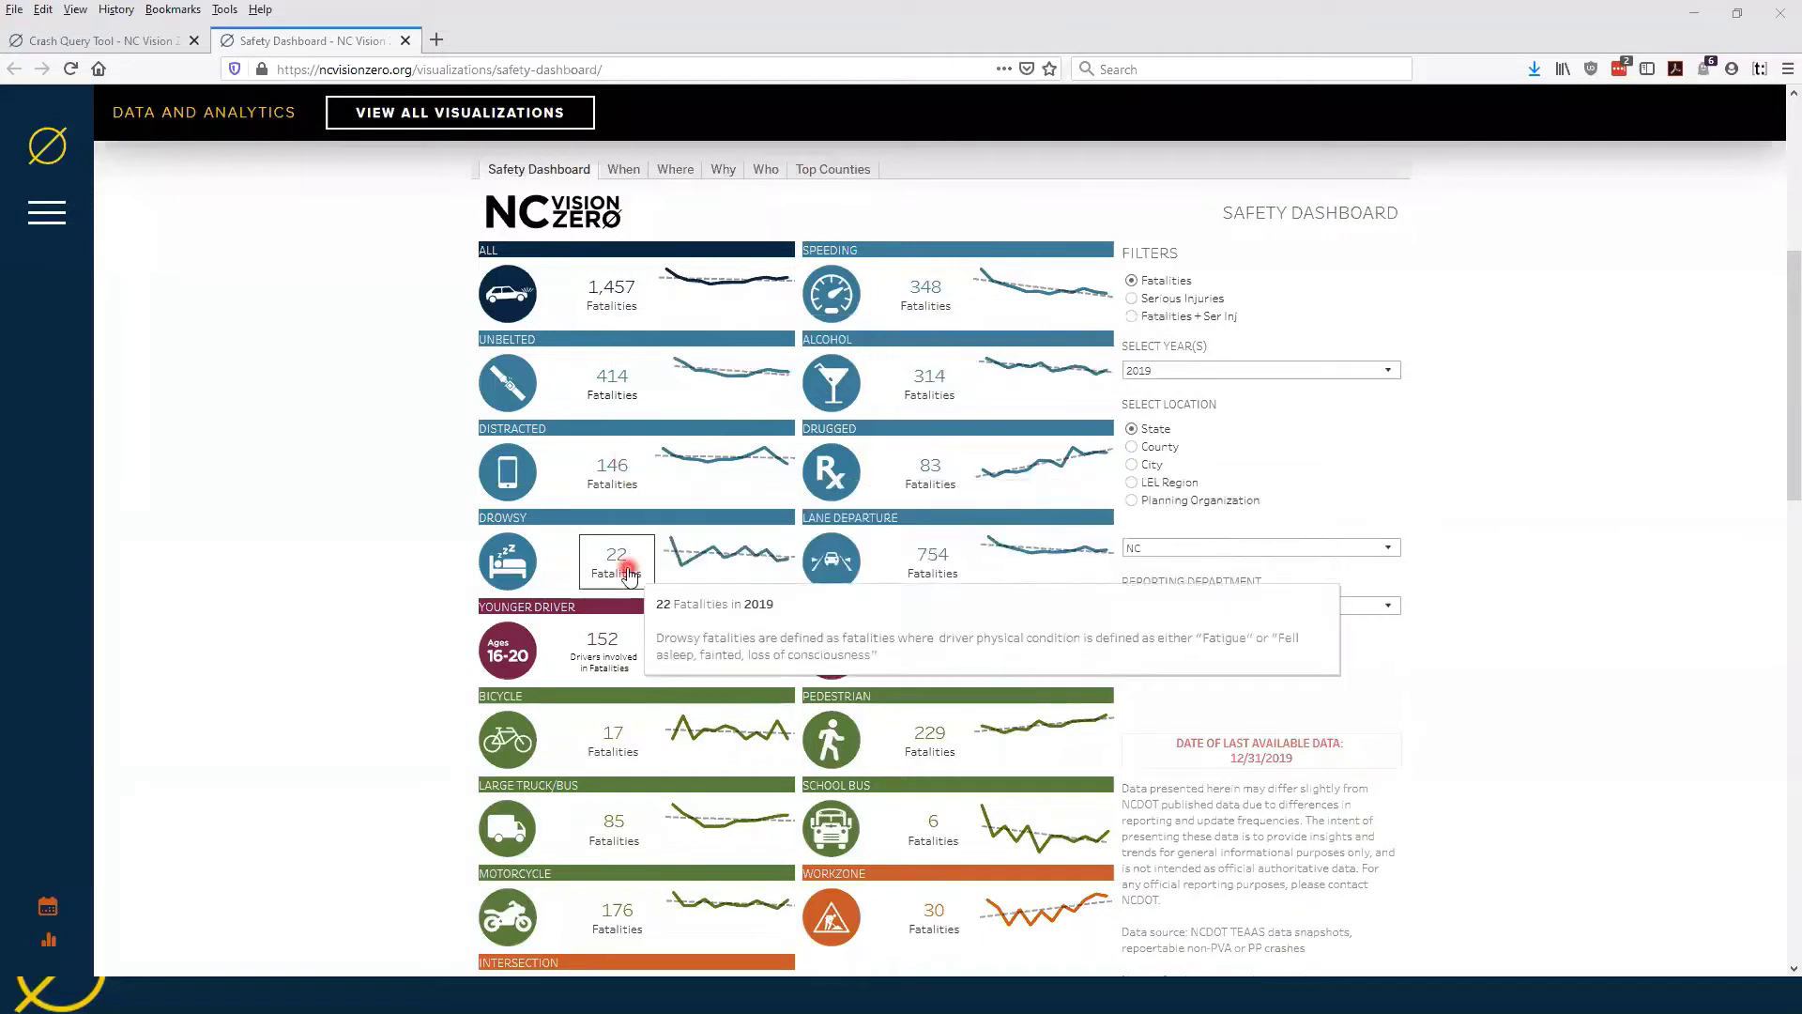
{"action": "mouse_move", "coordinate": [936, 481]}
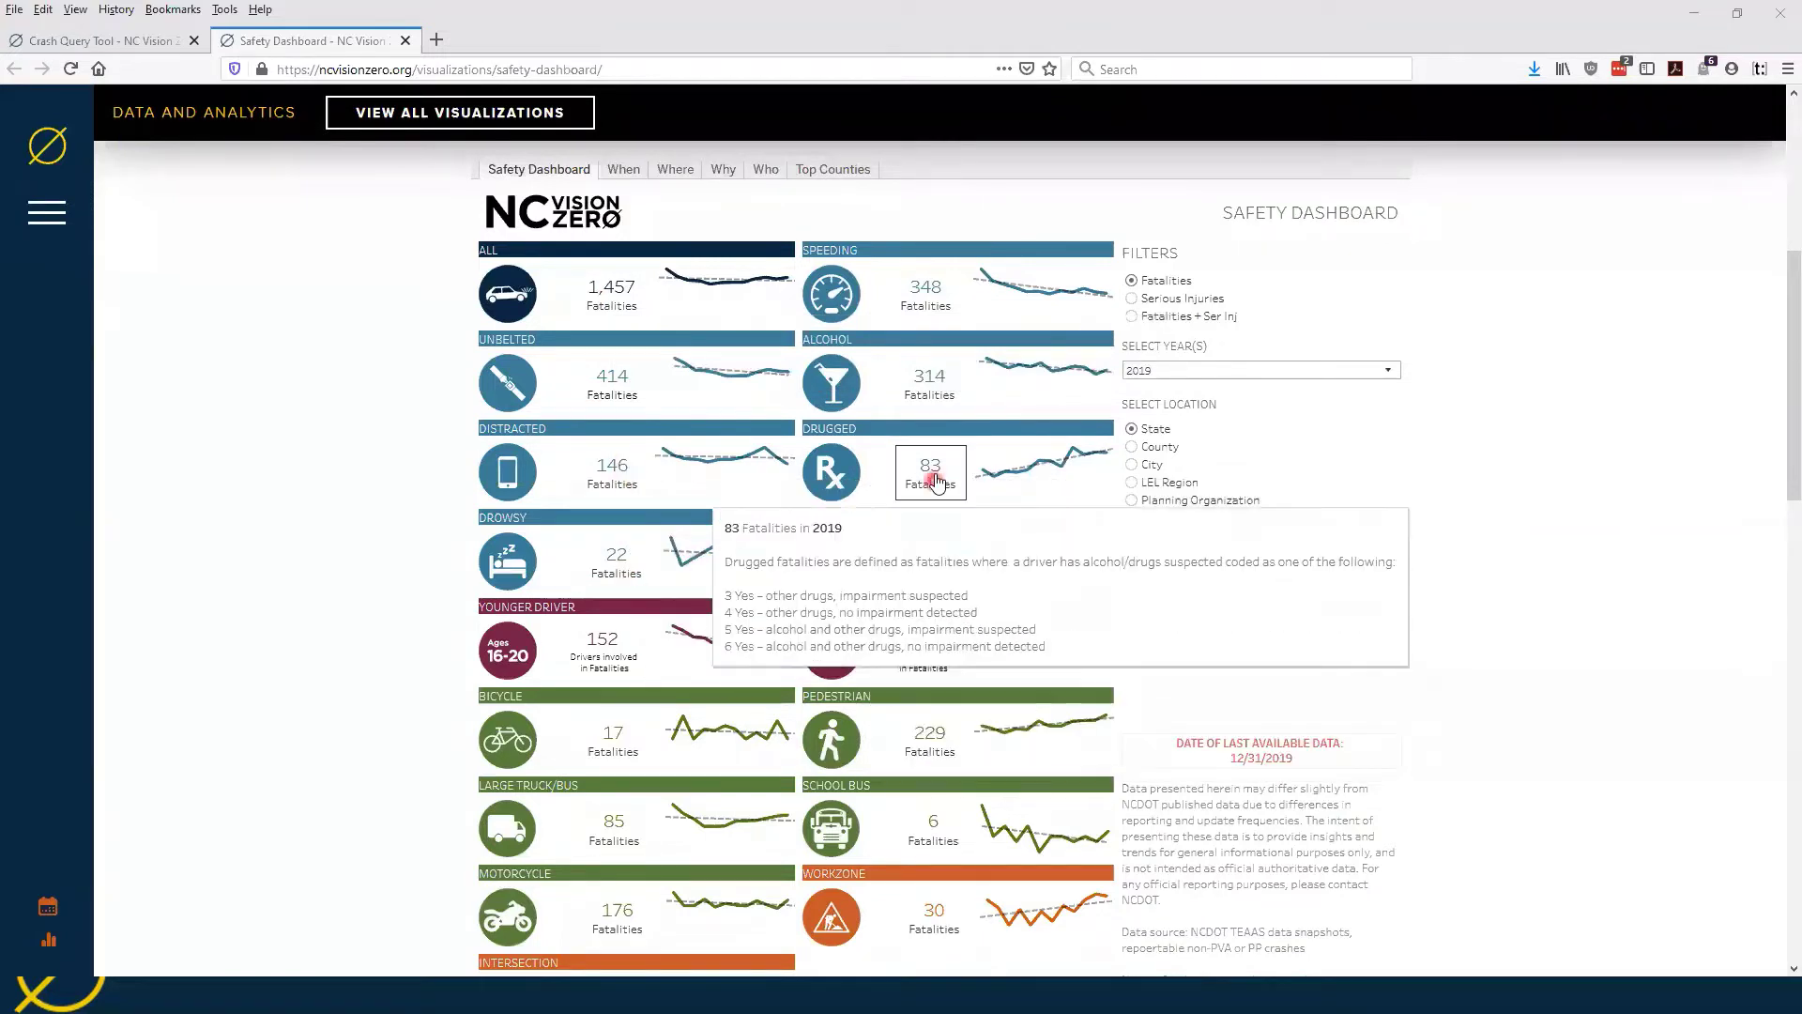
{"action": "mouse_move", "coordinate": [936, 313]}
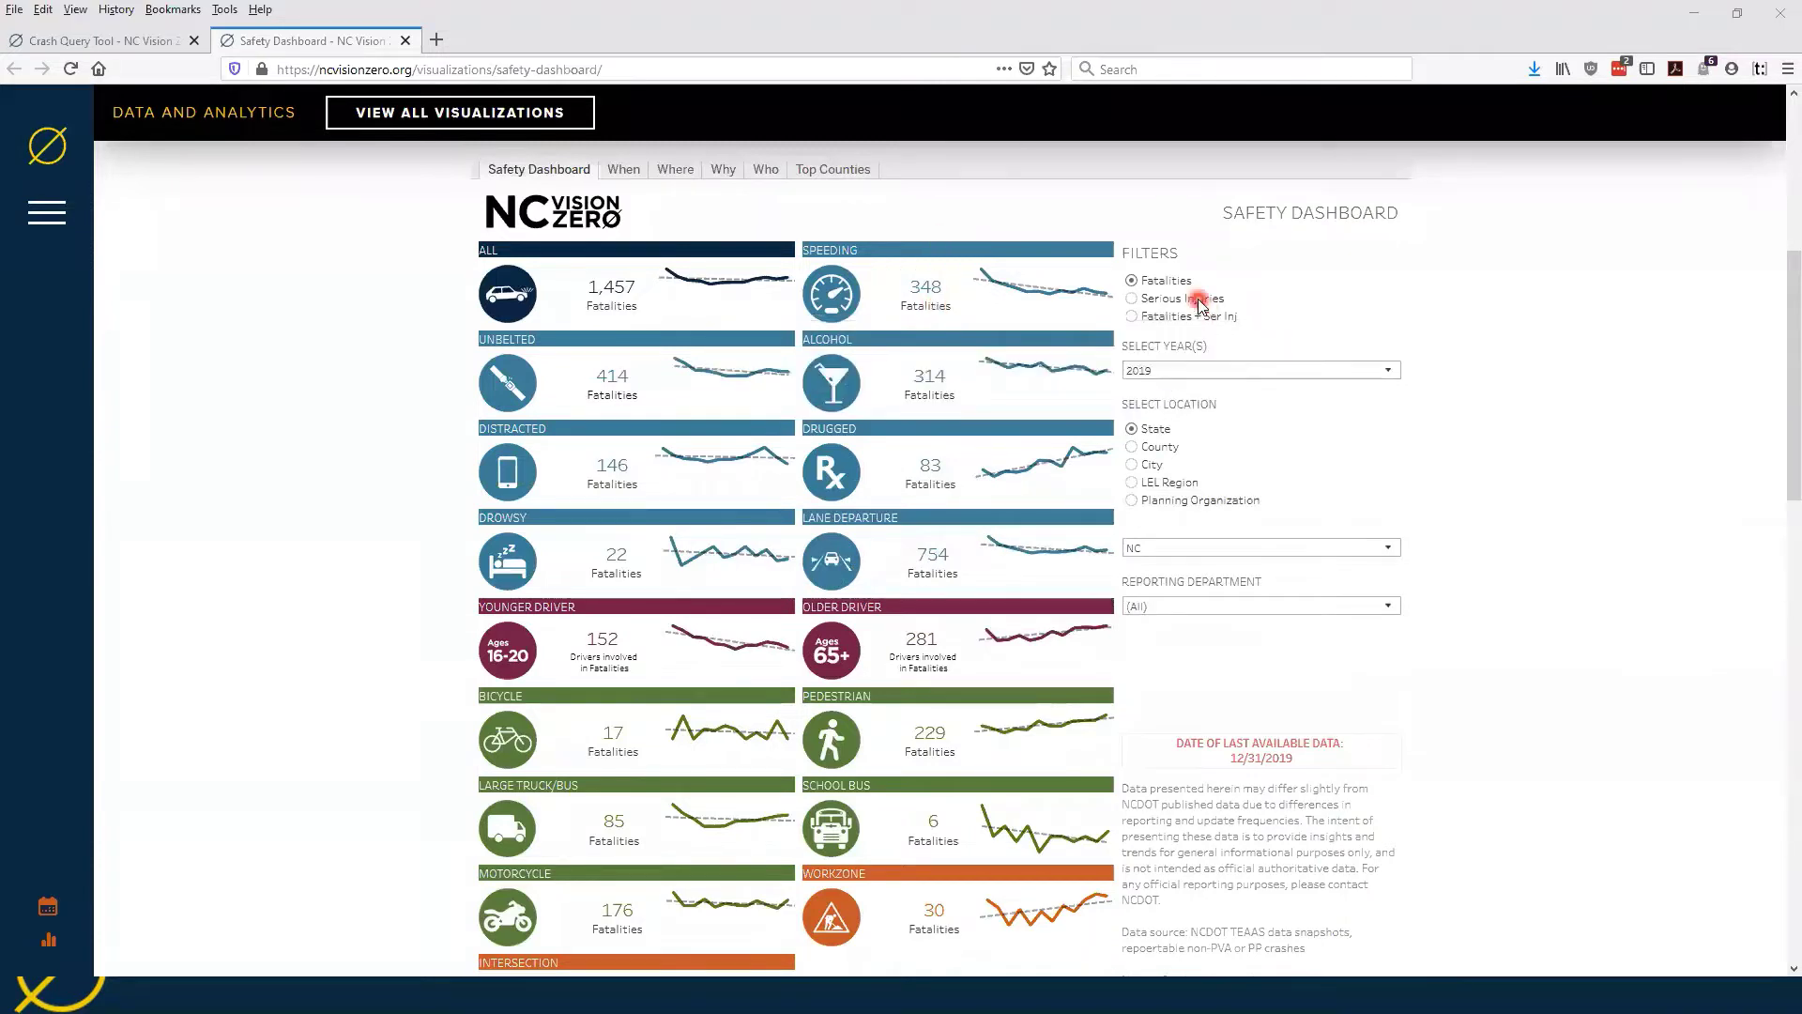
Step: Filter the dashboard by Serious Injuries, followed by Fatalities + Ser Inj, and look at the overall trend line
{"action": "left_click", "coordinate": [1133, 299]}
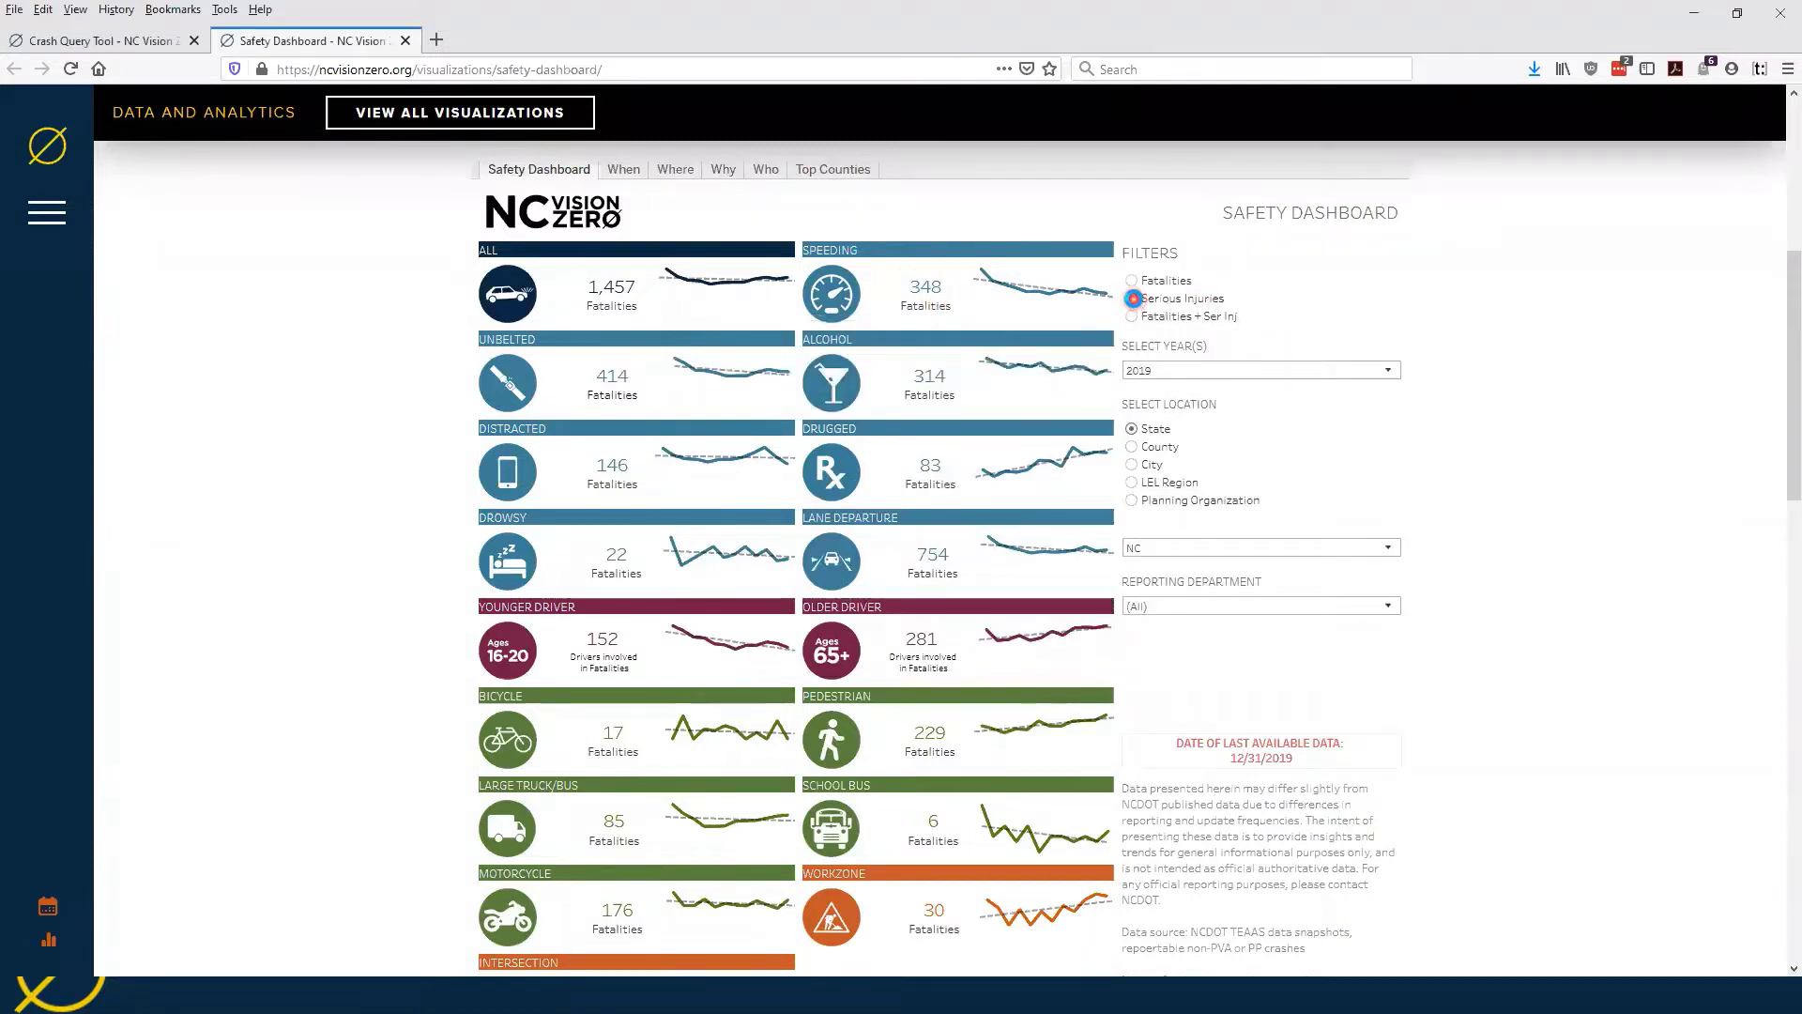
{"action": "left_click", "coordinate": [1133, 316]}
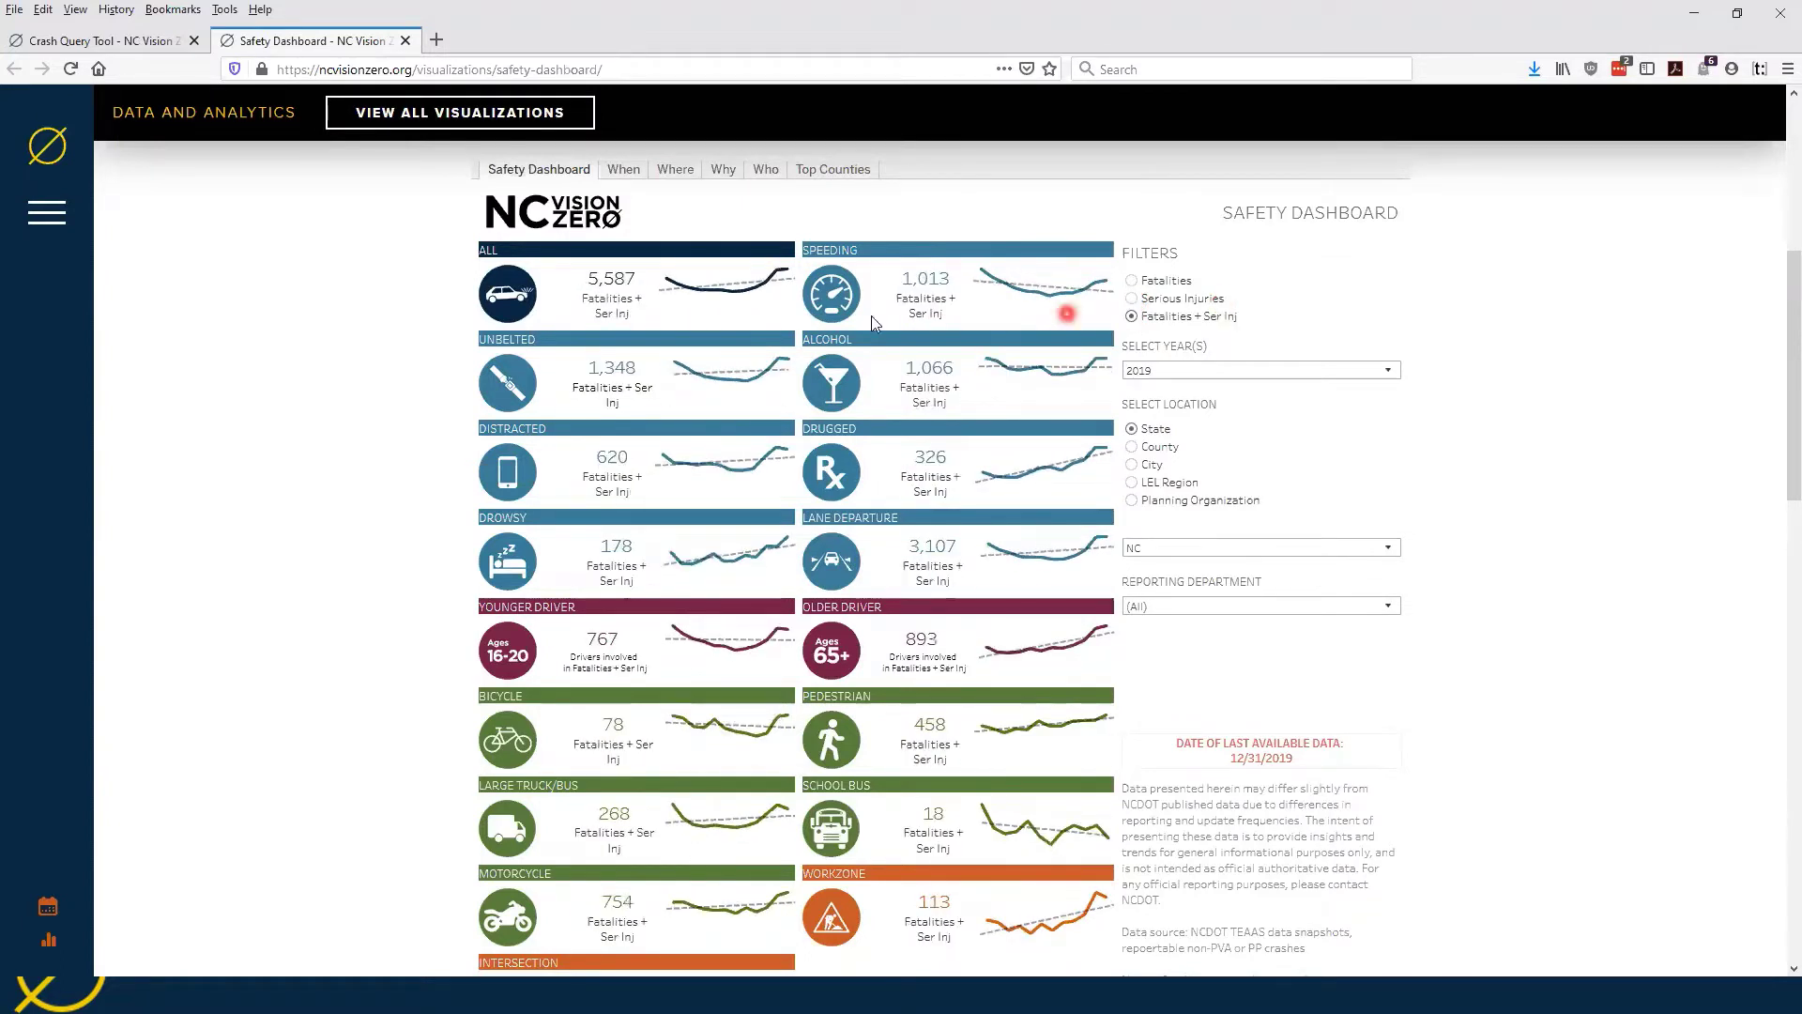
{"action": "mouse_move", "coordinate": [772, 284]}
Step: Restore the Fatalities filter and view the years available for selection
{"action": "left_click", "coordinate": [1161, 287]}
{"action": "left_click", "coordinate": [1389, 371]}
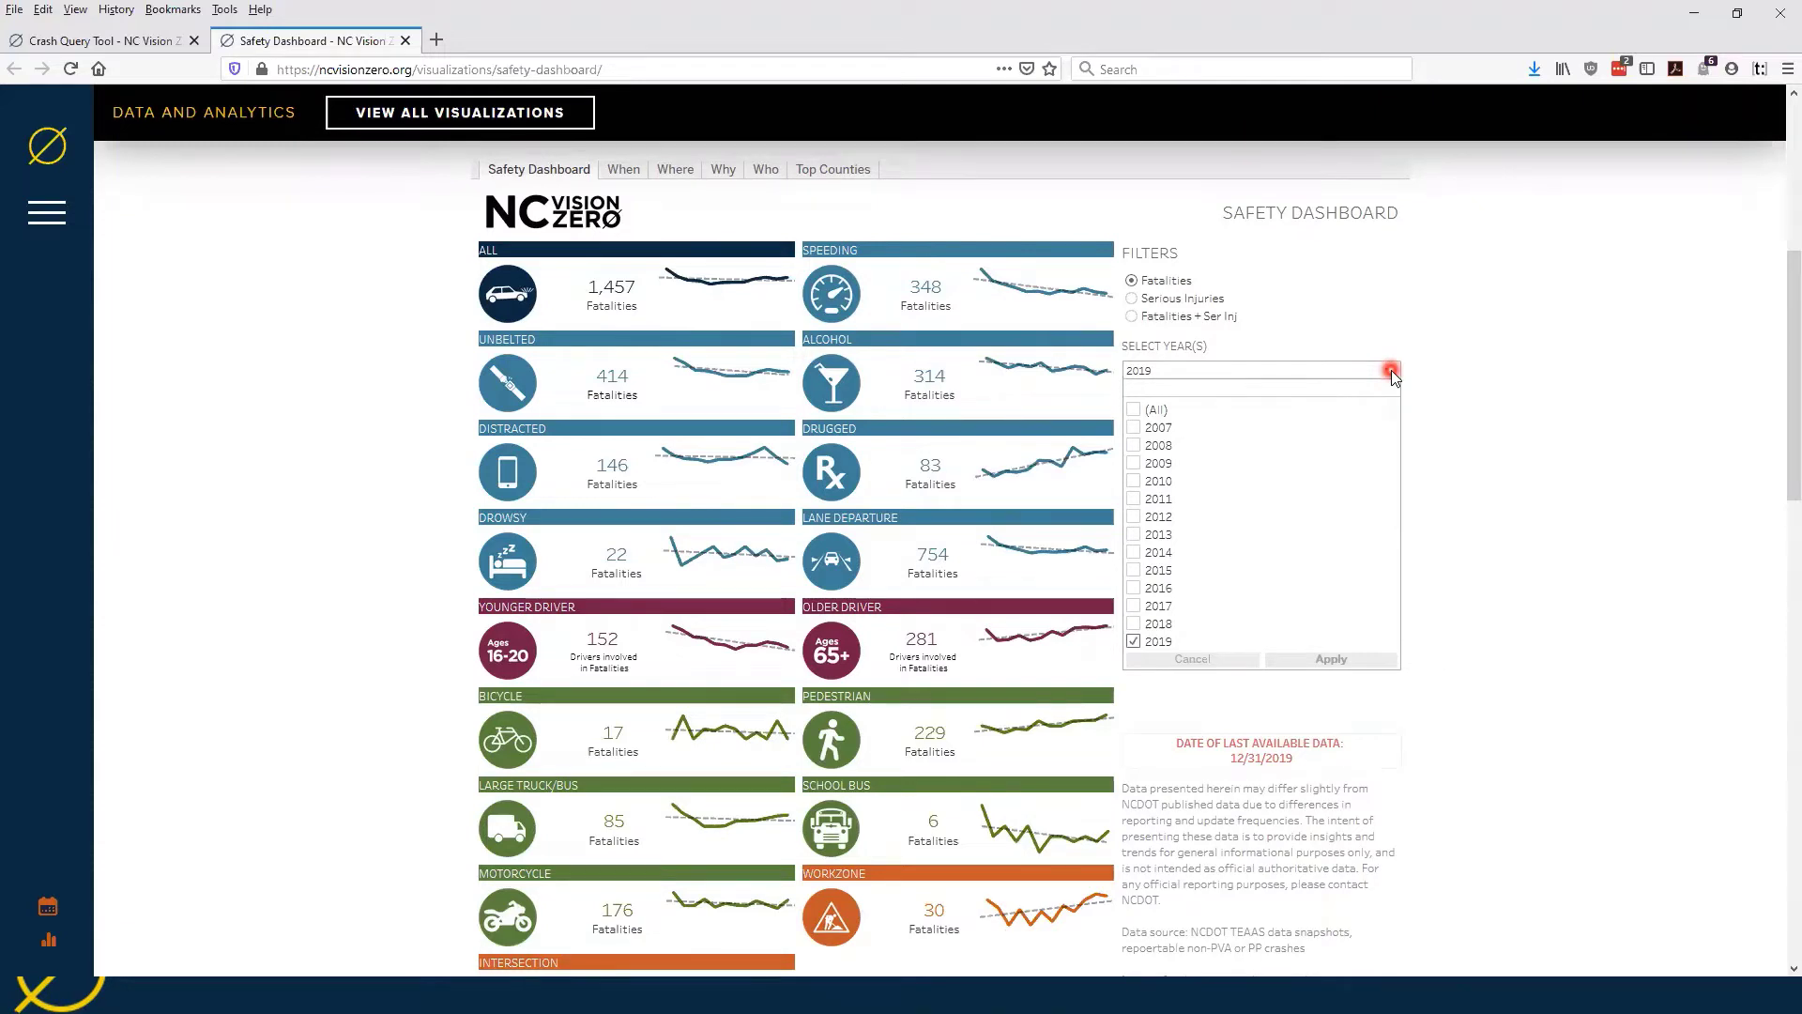
{"action": "left_click", "coordinate": [1391, 371]}
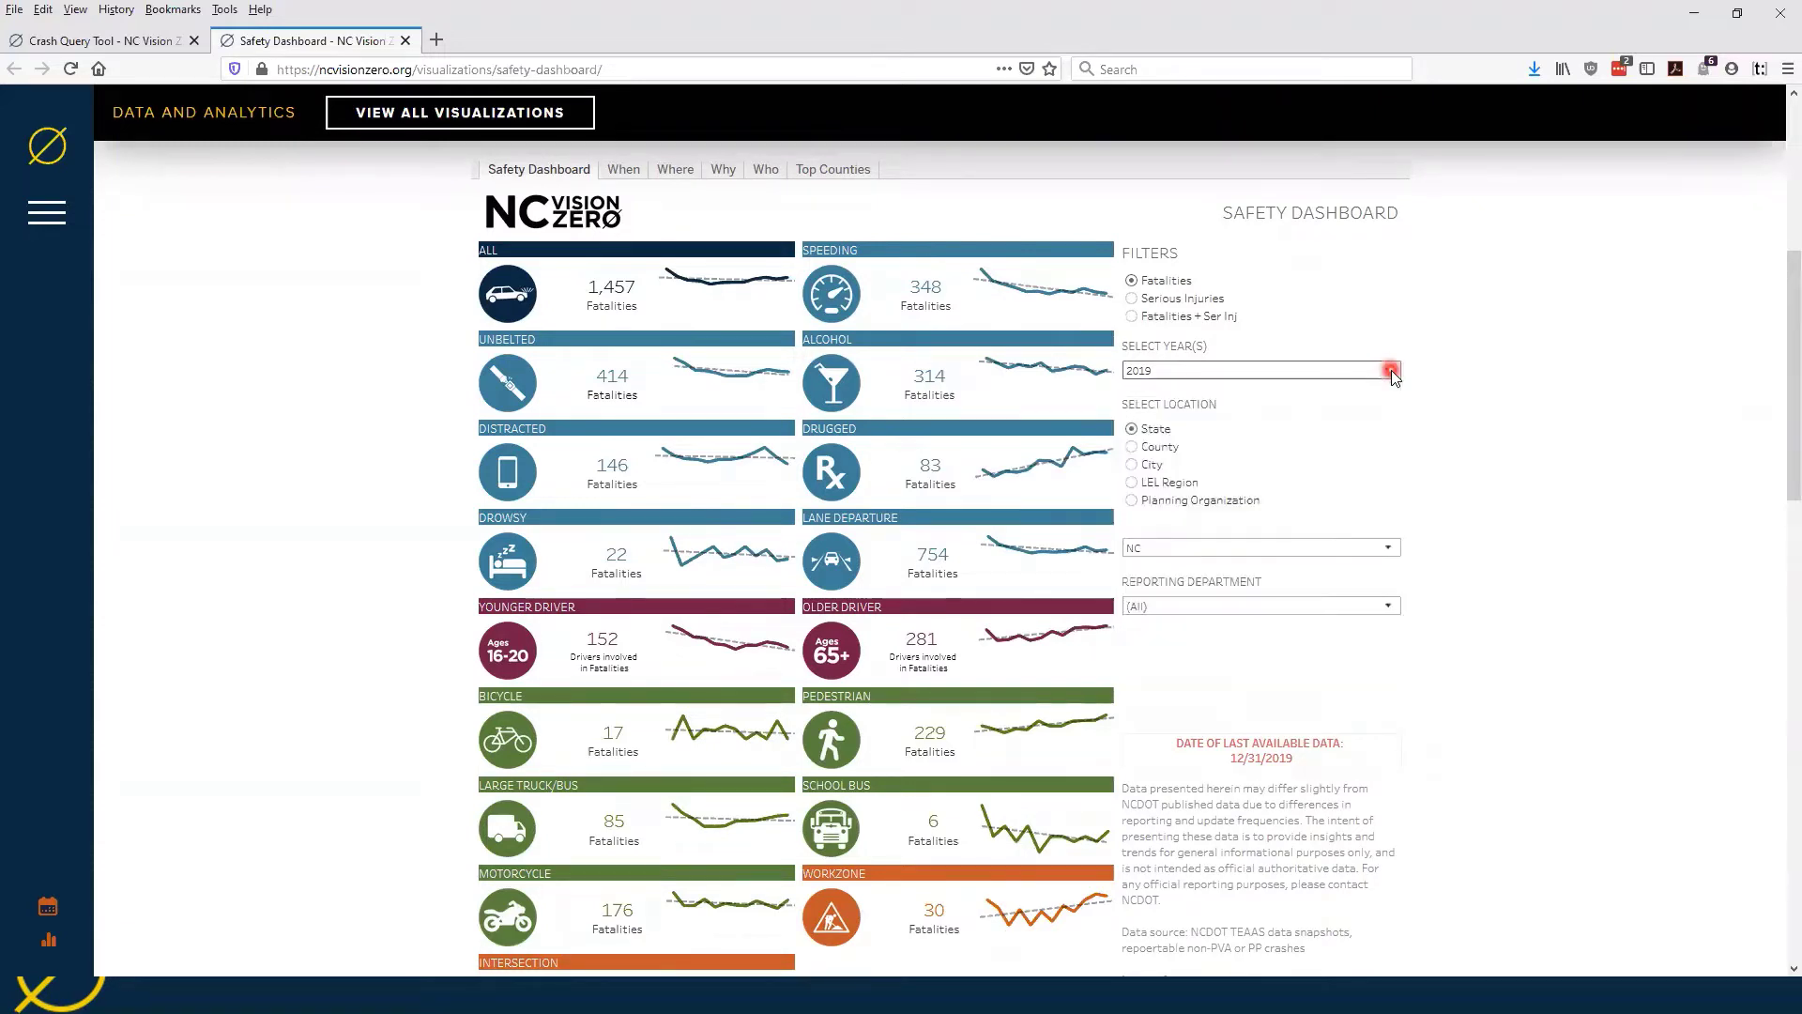
Step: Filter the dashboard by County and choose DURHAM as the location
{"action": "left_click", "coordinate": [1132, 448]}
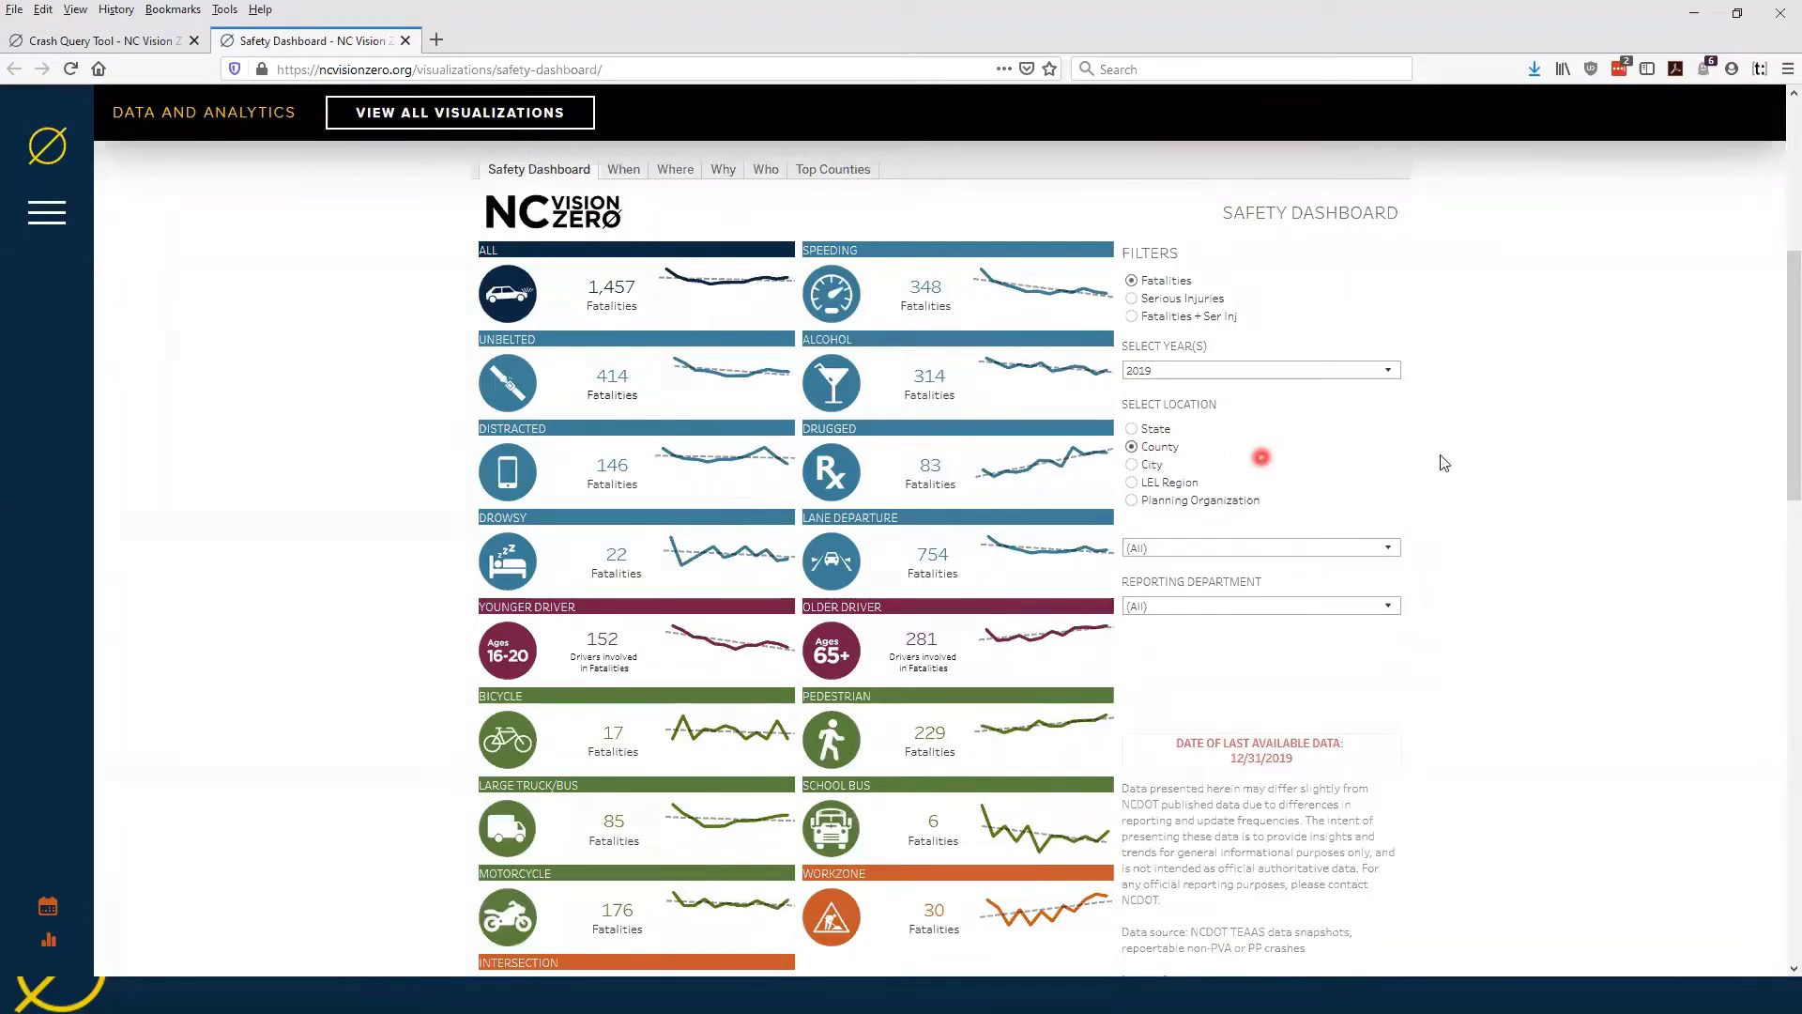
{"action": "left_click", "coordinate": [1343, 549]}
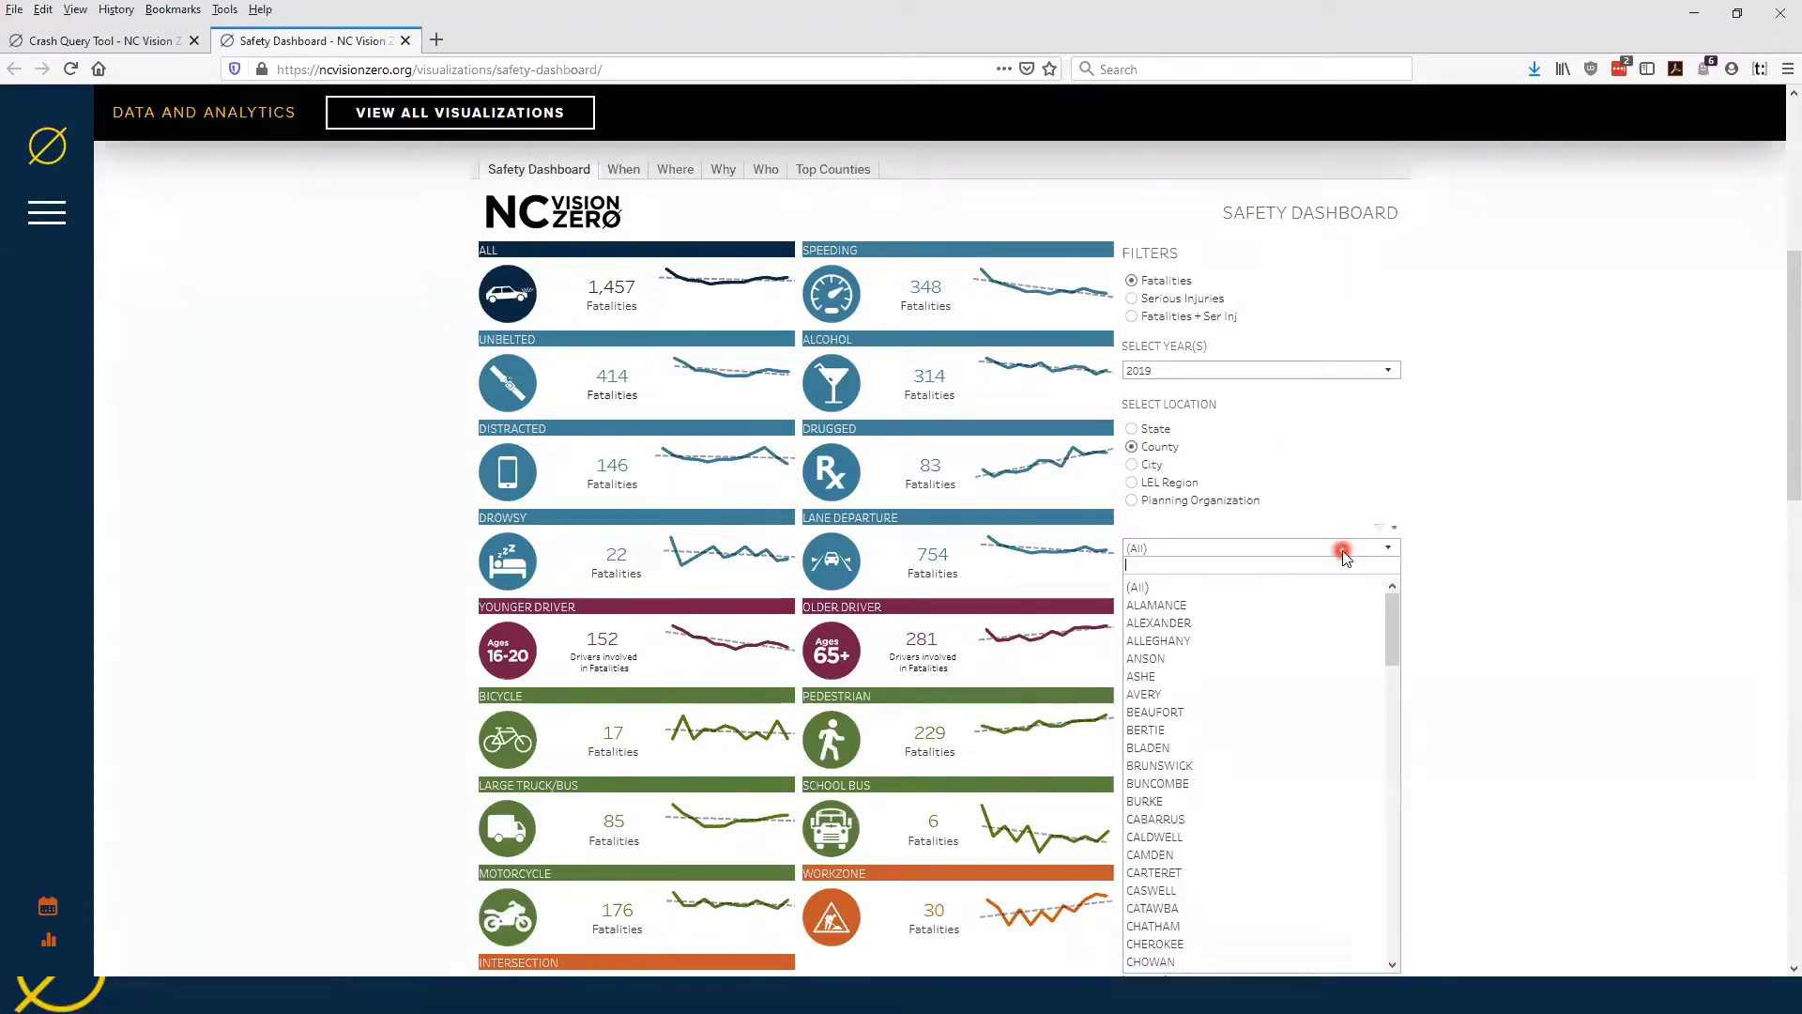
{"action": "scroll", "coordinate": [1301, 758], "scroll_direction": "down", "scroll_amount": 3}
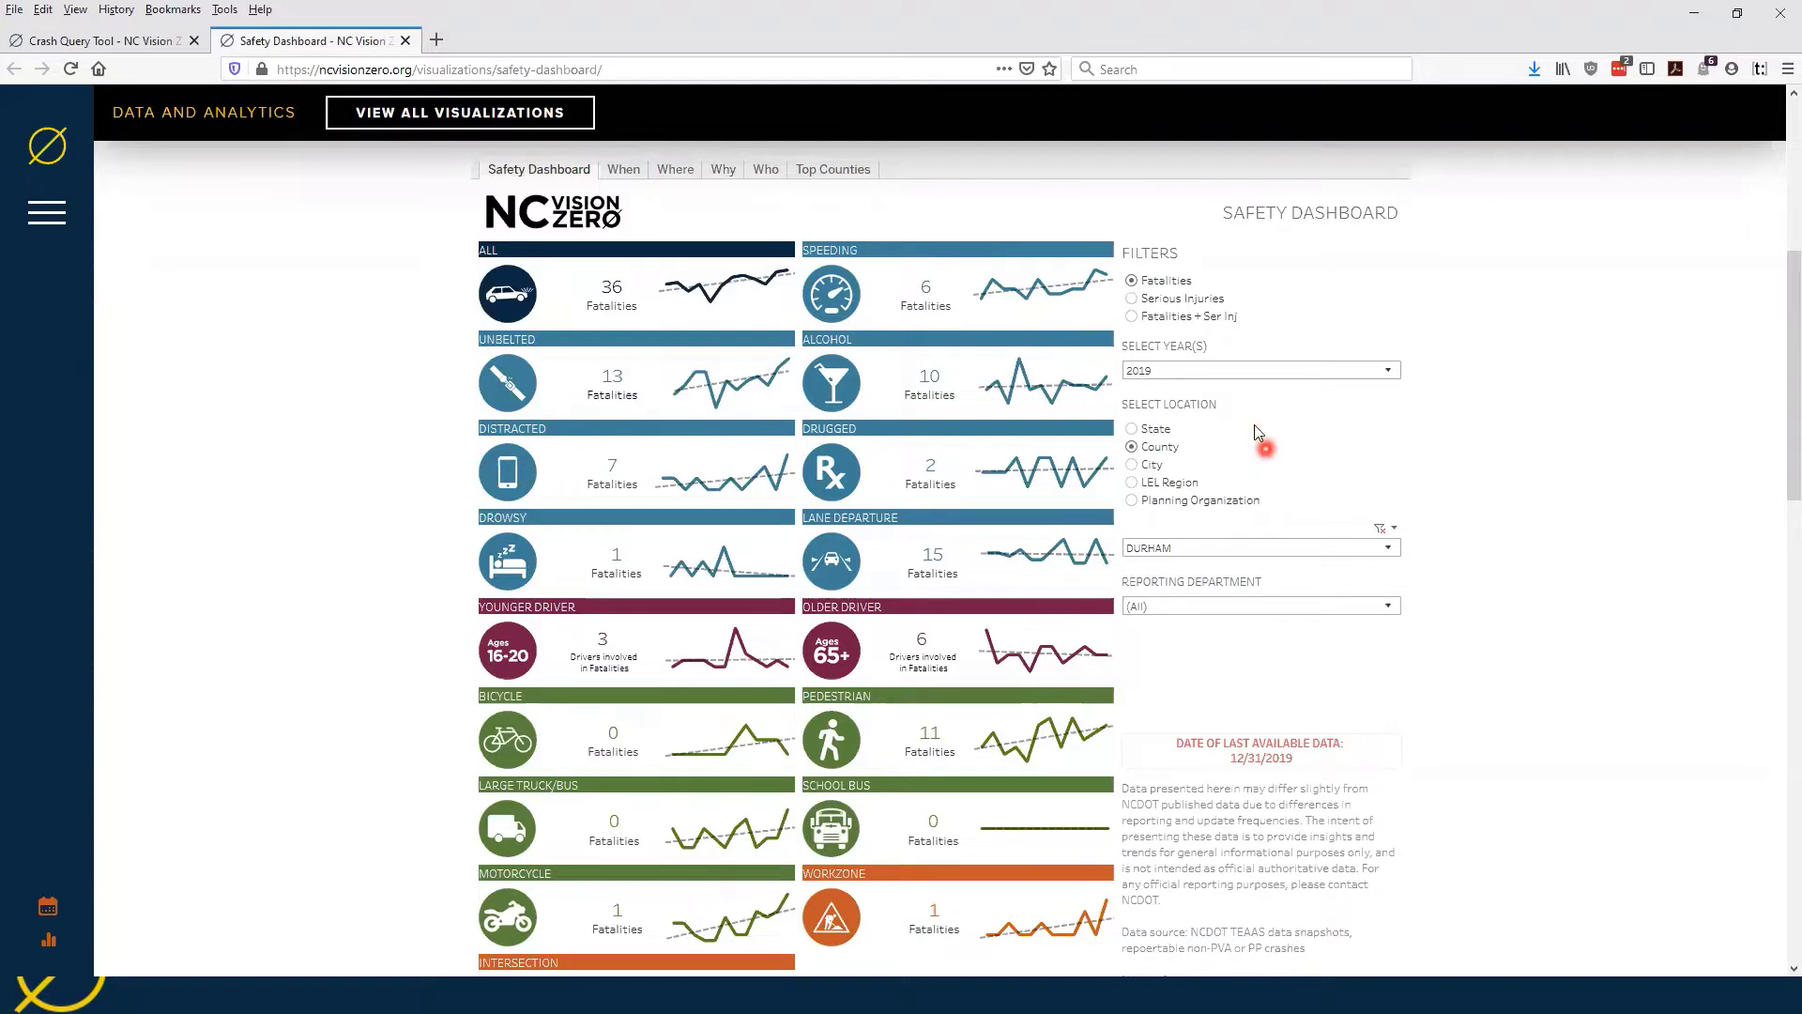
{"action": "mouse_move", "coordinate": [1211, 776]}
Step: Open the When page and set its location filter to State with NC selected
{"action": "left_click", "coordinate": [619, 173]}
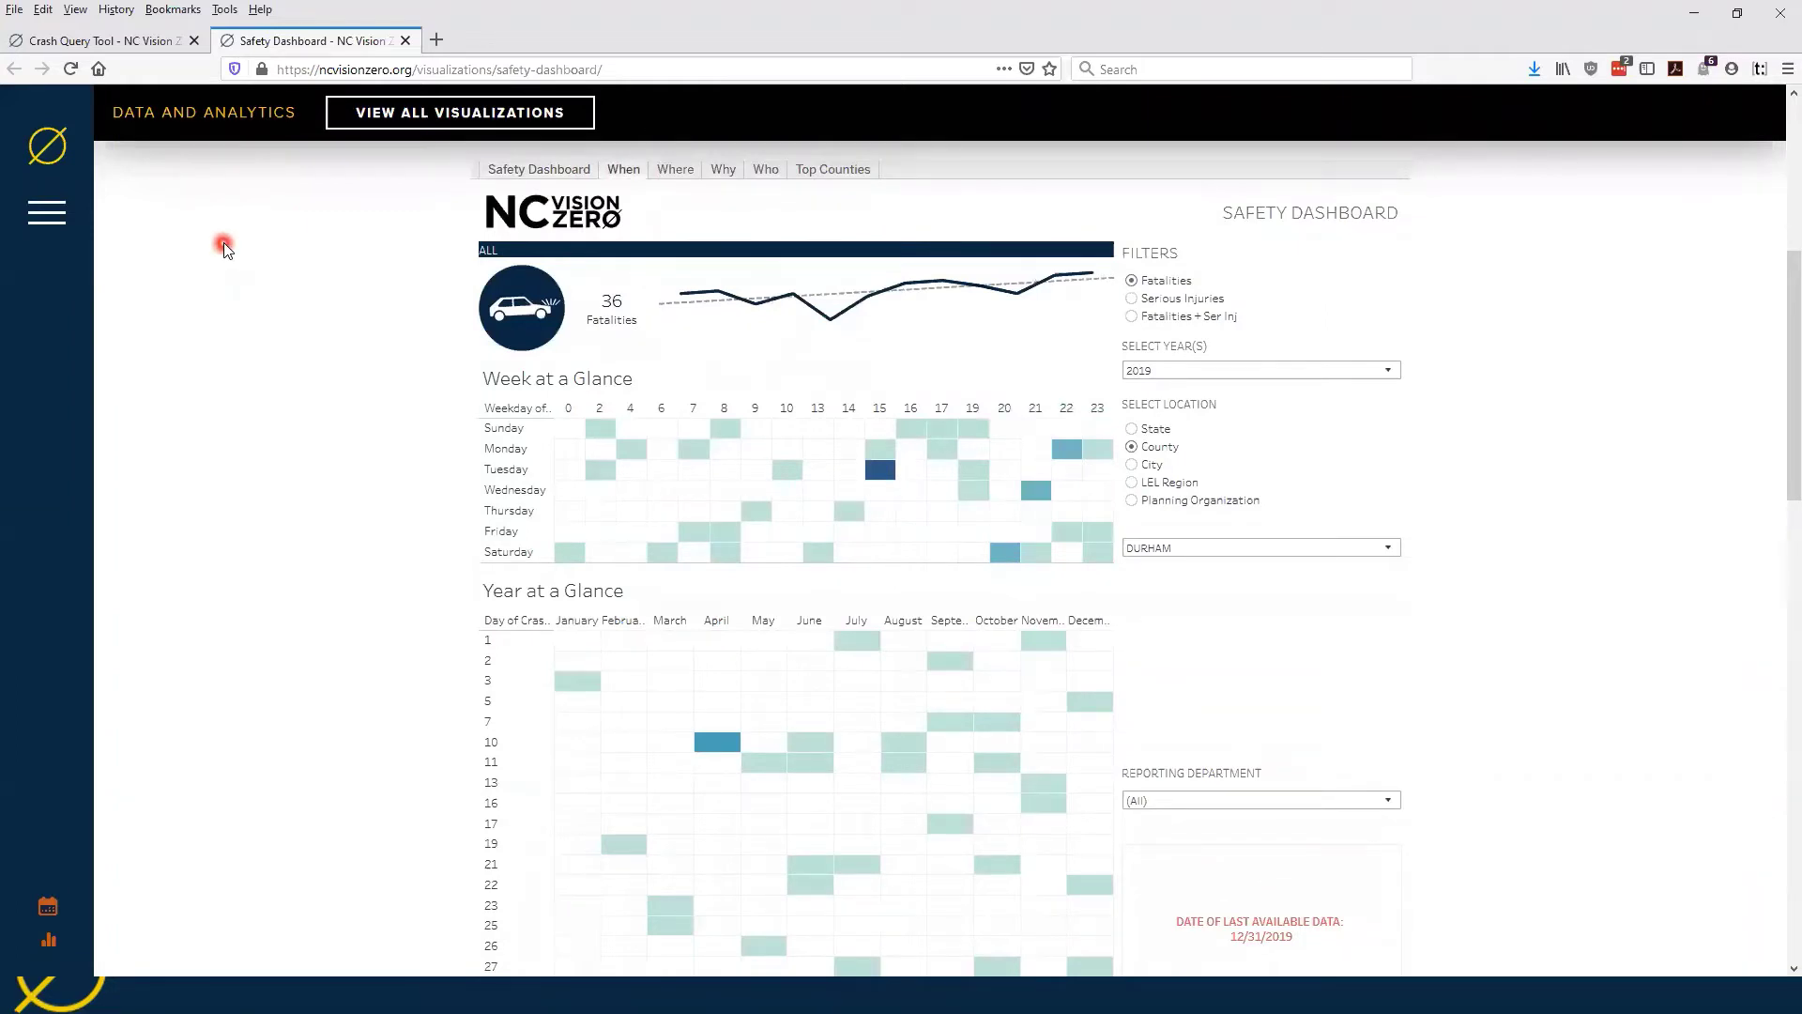
{"action": "mouse_move", "coordinate": [605, 319]}
{"action": "left_click", "coordinate": [1130, 426]}
{"action": "left_click", "coordinate": [1245, 551]}
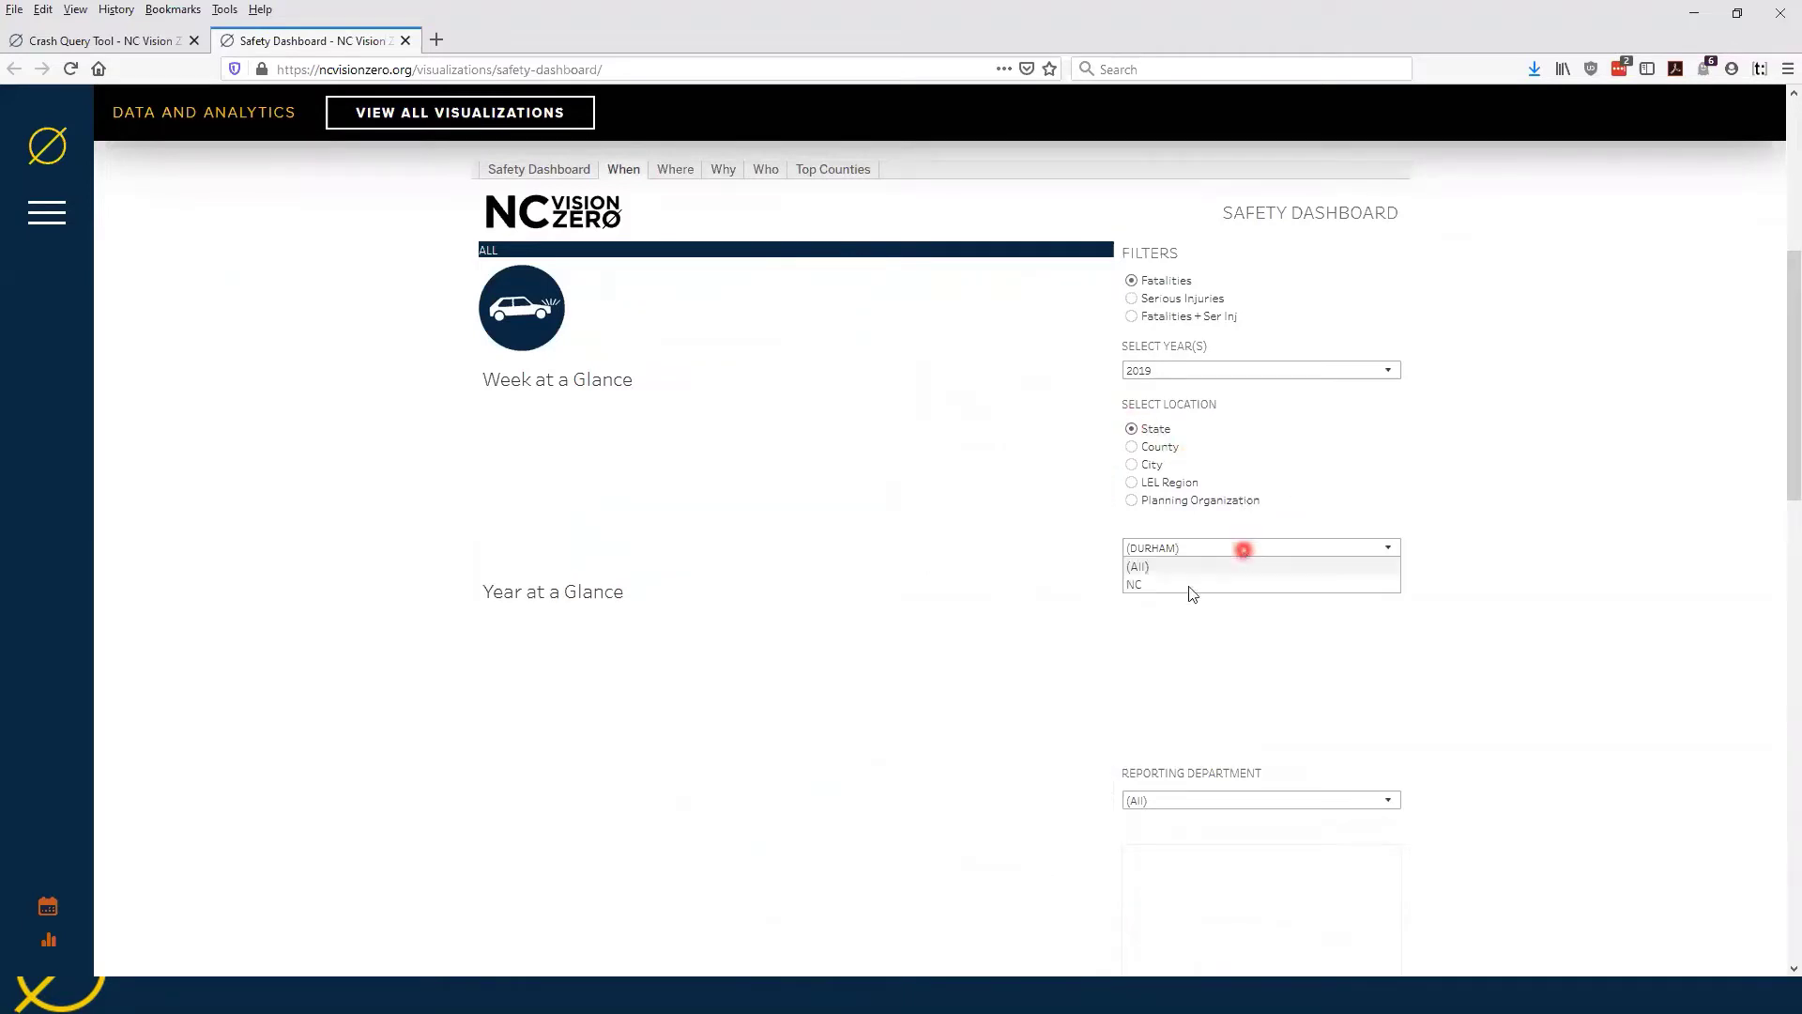
{"action": "left_click", "coordinate": [1173, 561]}
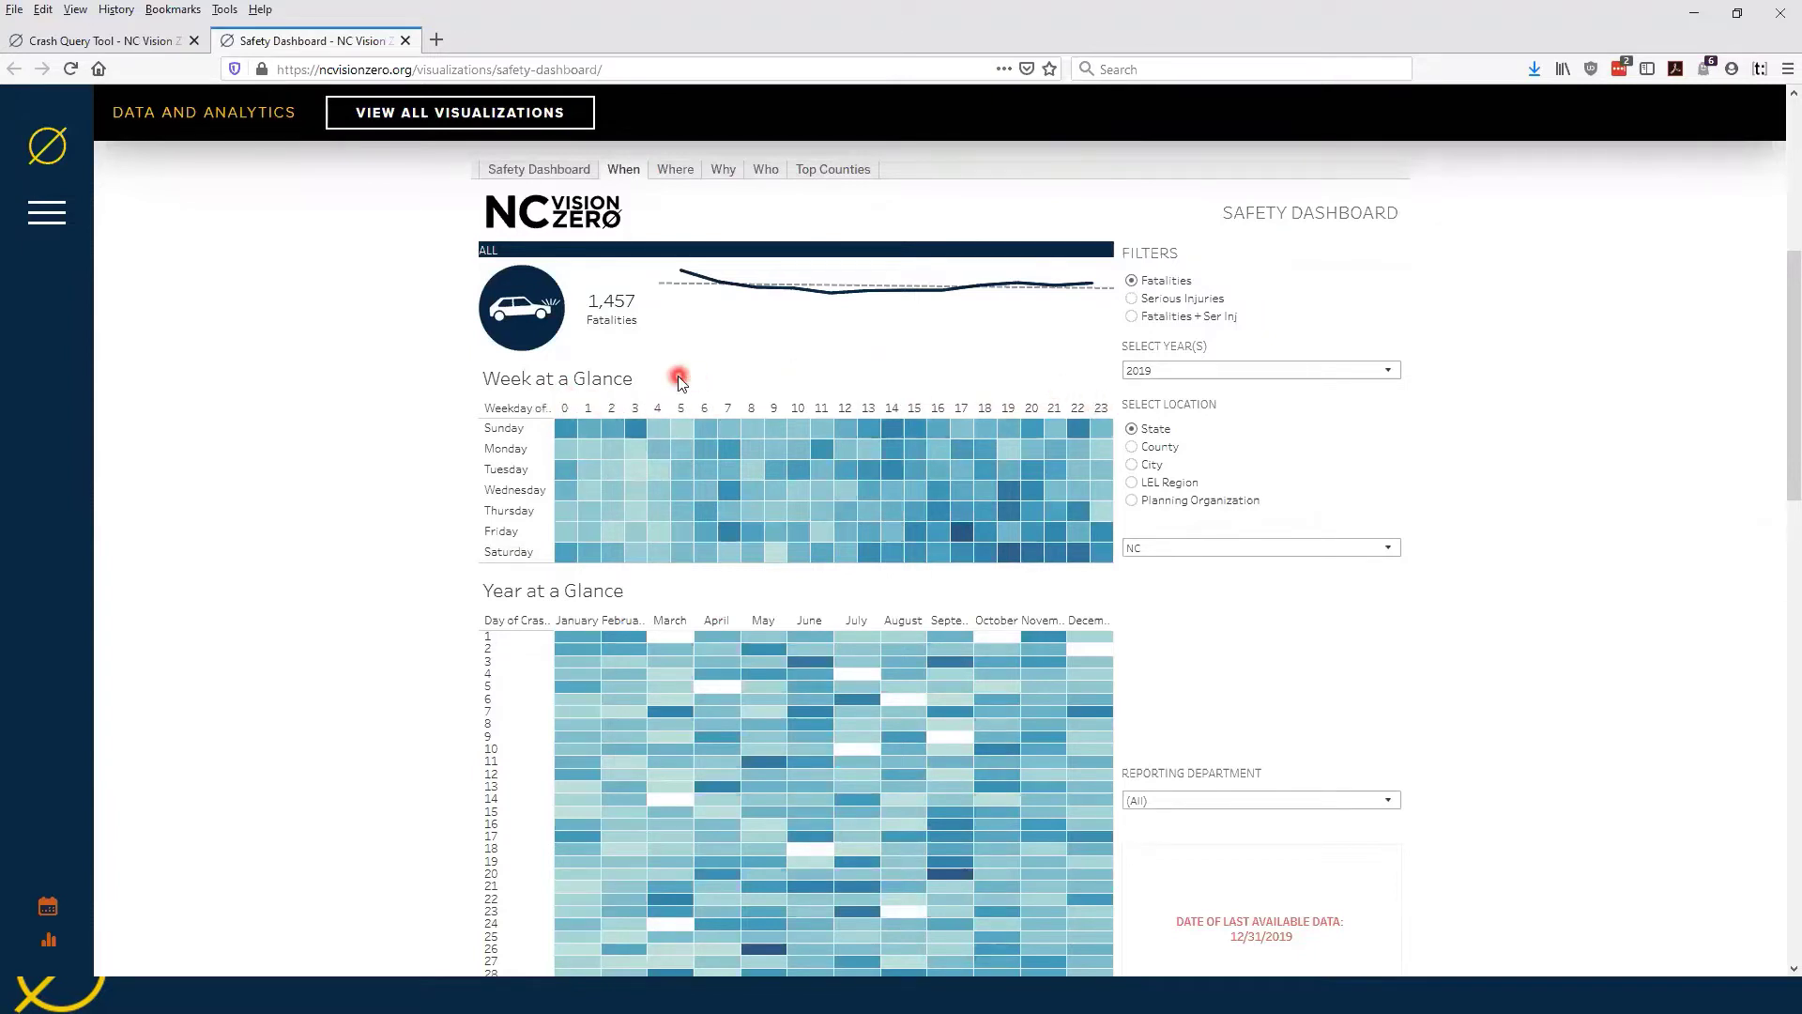
Step: Inspect the Saturday evening cells in Week at a Glance and view the full Year at a Glance chart
{"action": "mouse_move", "coordinate": [1008, 562]}
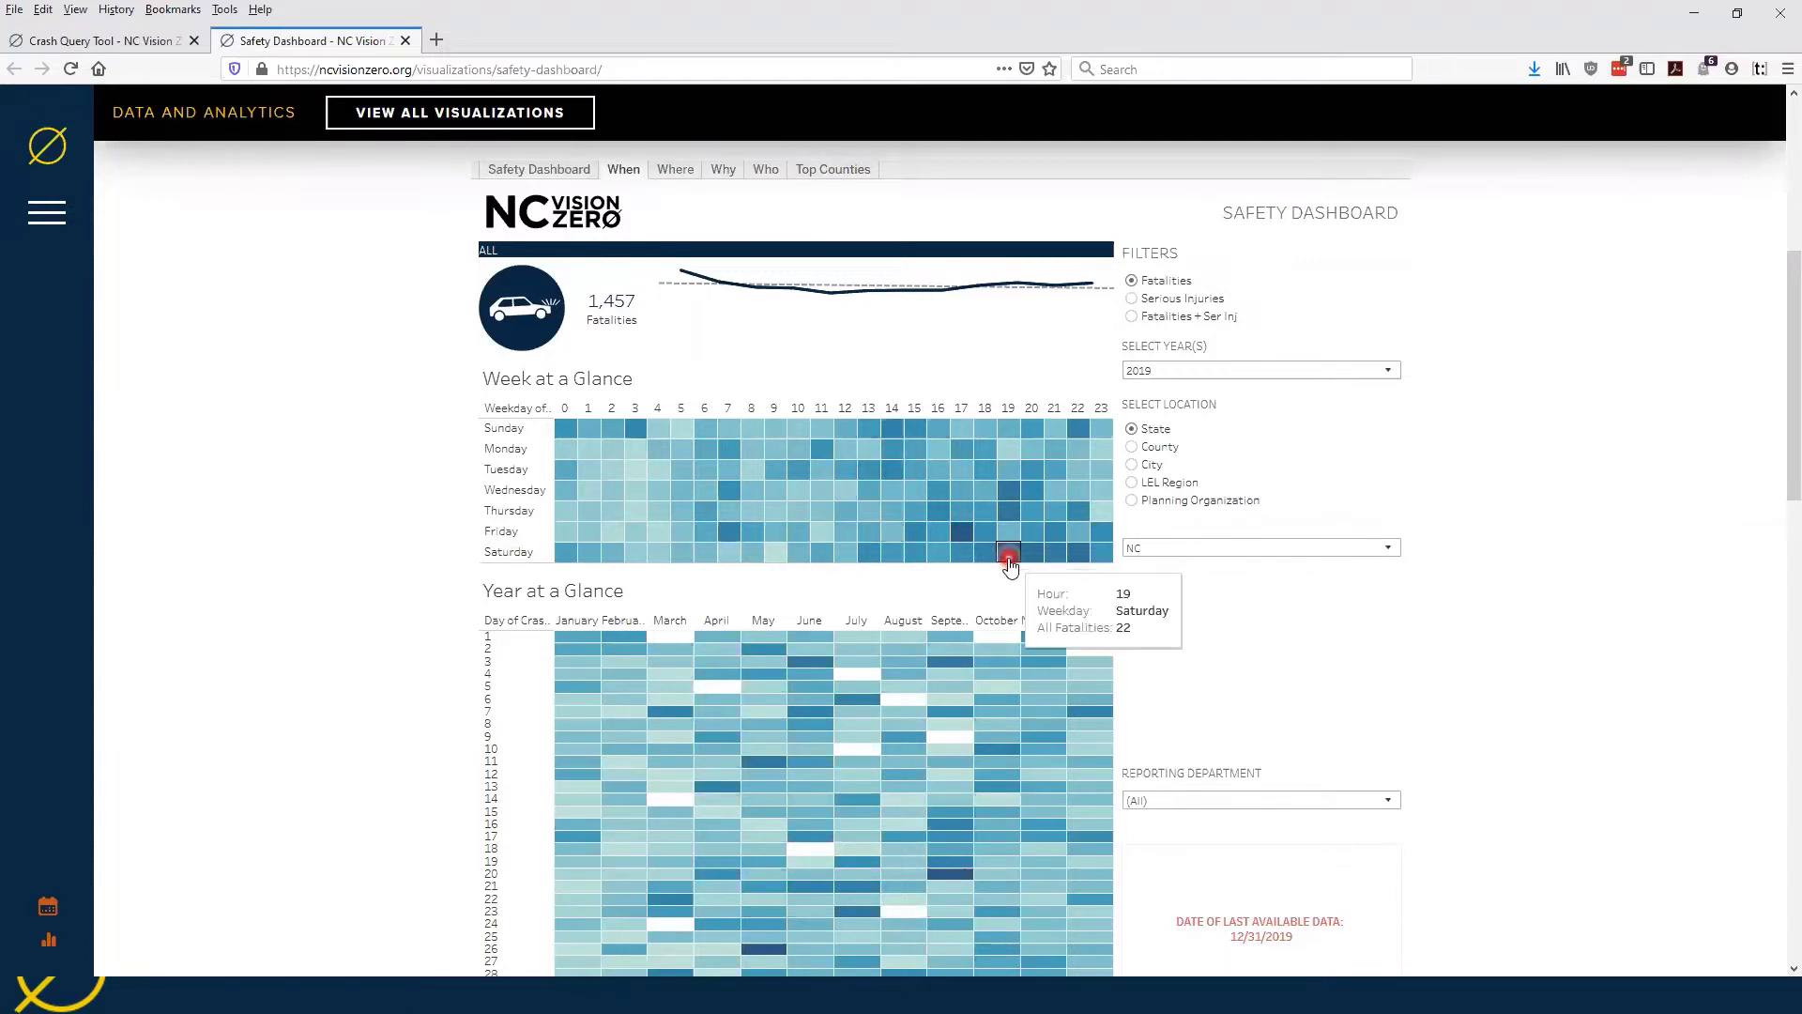
{"action": "mouse_move", "coordinate": [1077, 558]}
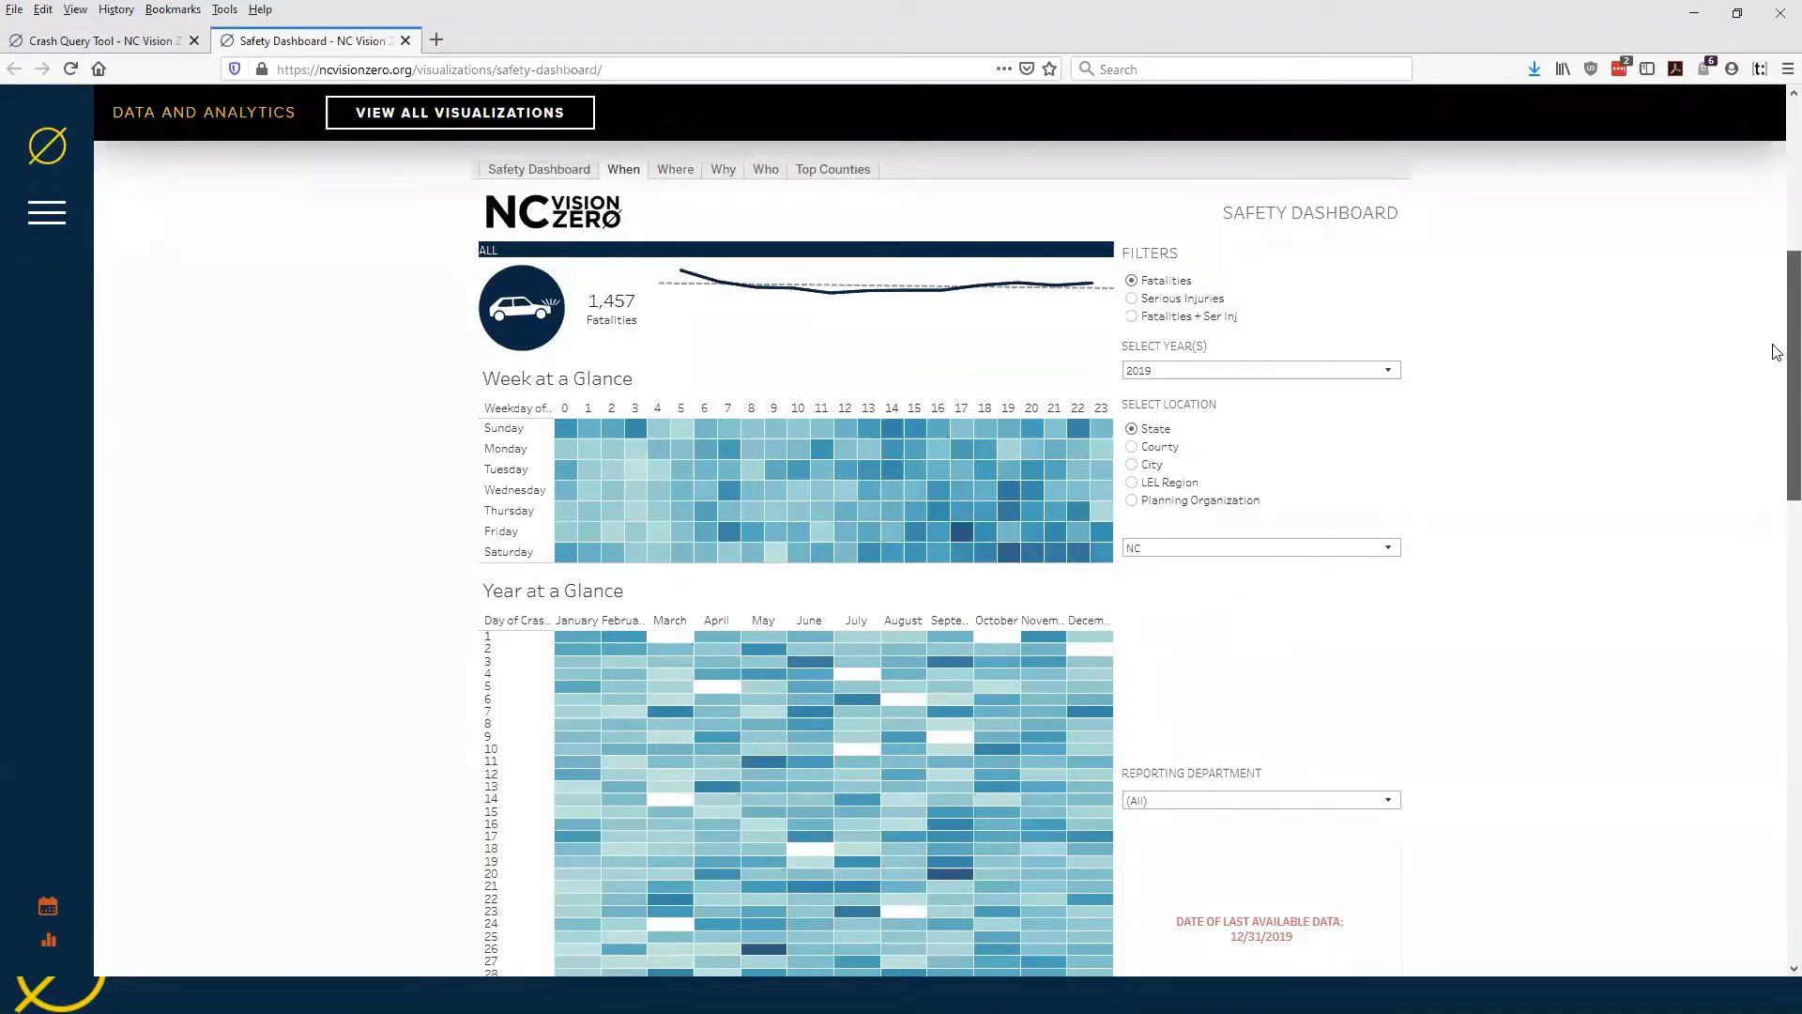
{"action": "scroll", "coordinate": [1774, 356], "scroll_direction": "down", "scroll_amount": 3}
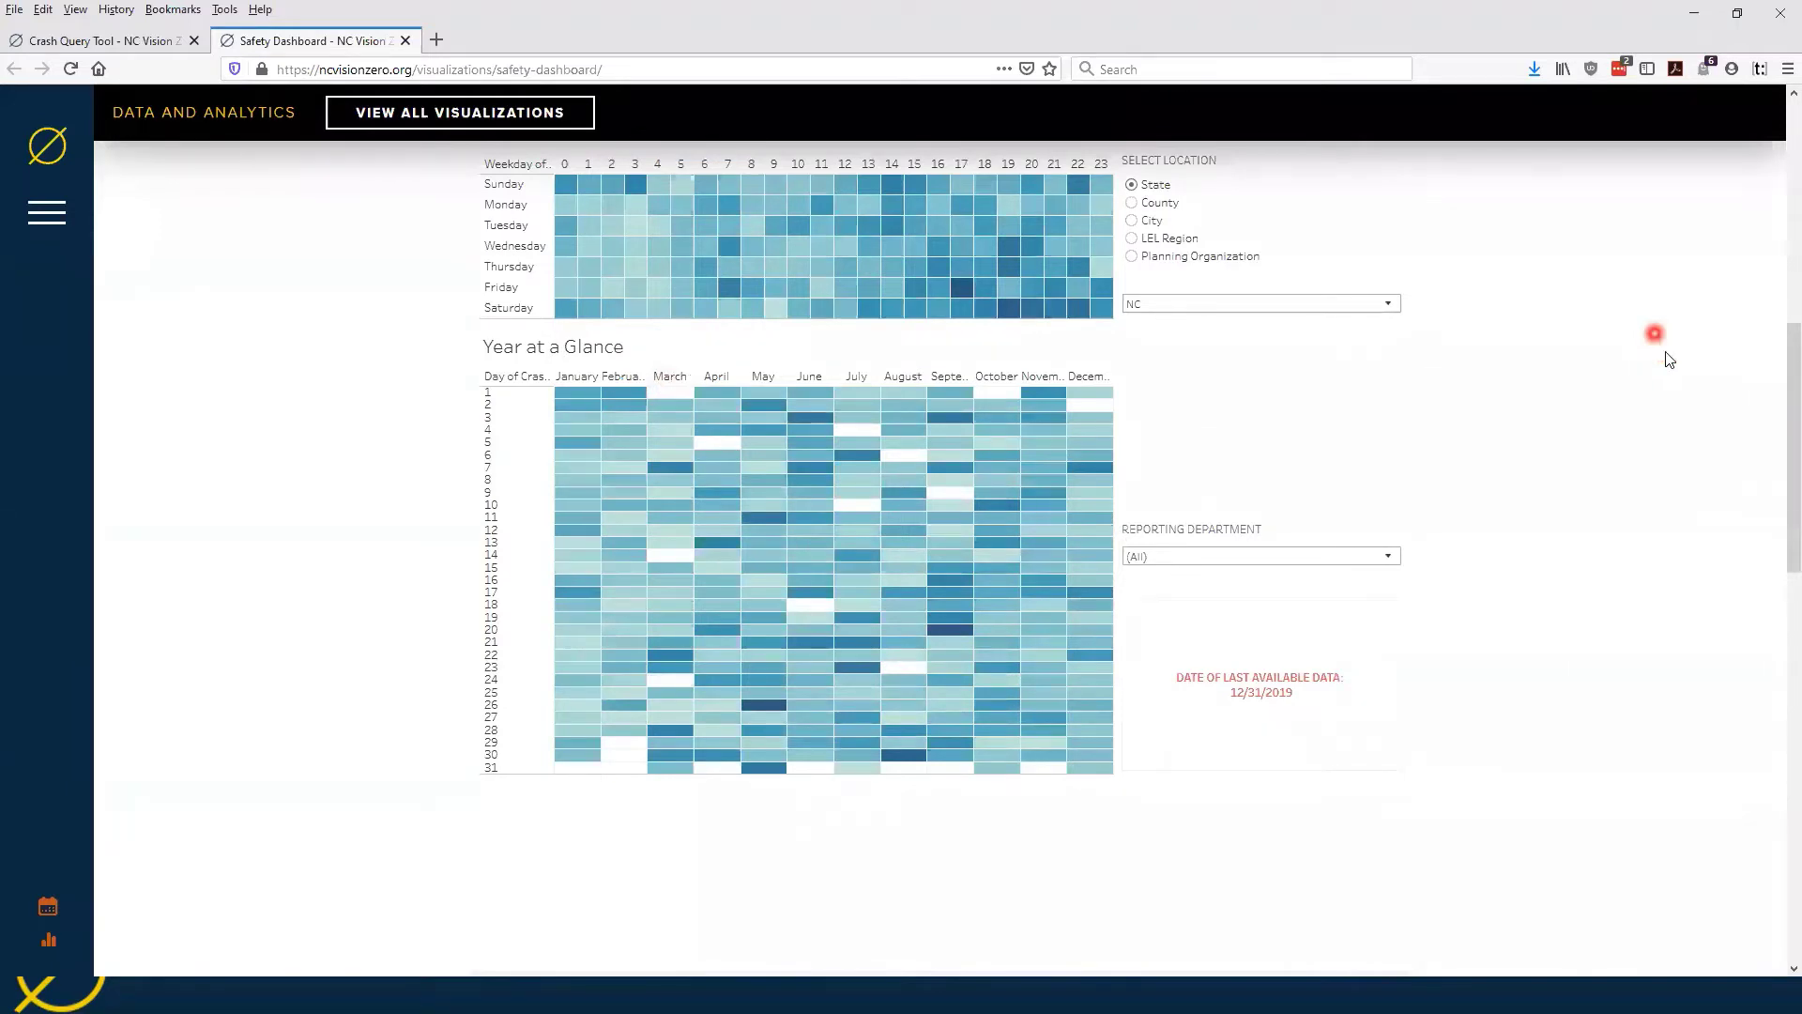
Step: Browse the list of reporting departments available as a filter and close it
{"action": "left_click", "coordinate": [1387, 556]}
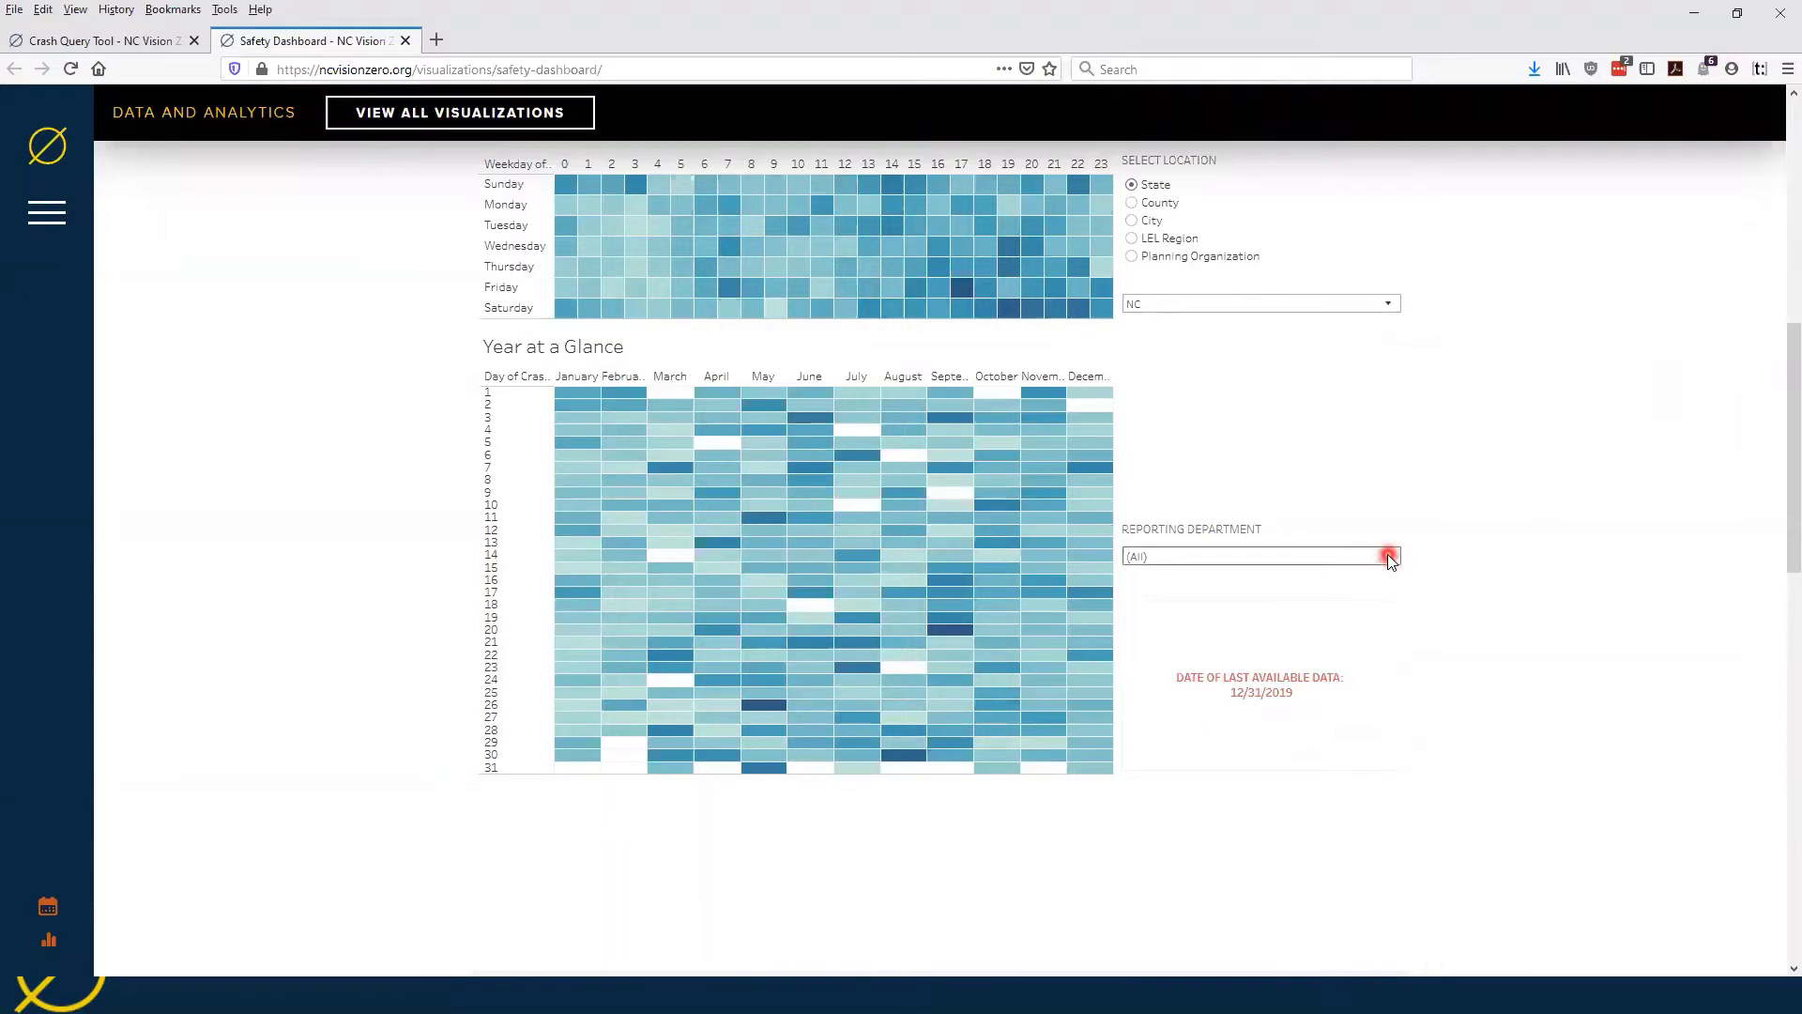
{"action": "scroll", "coordinate": [1466, 532], "scroll_direction": "up", "scroll_amount": 2}
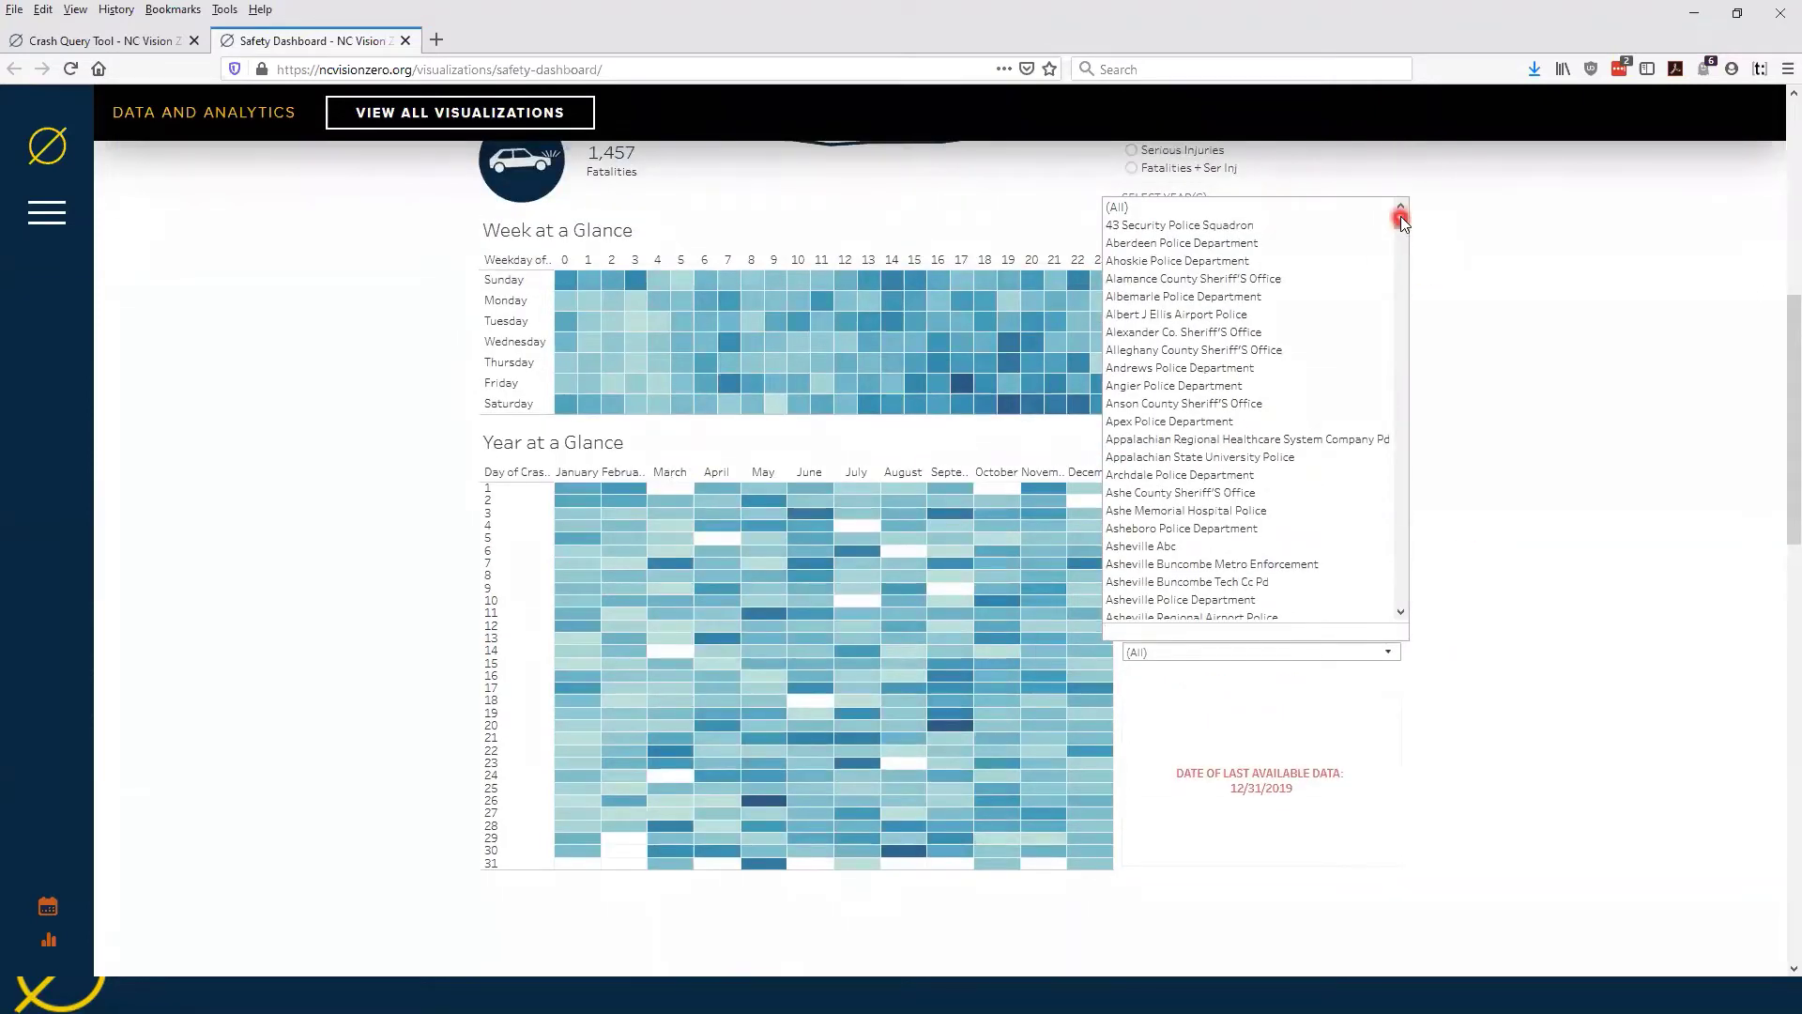
{"action": "left_click_drag", "start_coordinate": [1400, 225], "coordinate": [1401, 275]}
{"action": "left_click", "coordinate": [1389, 651]}
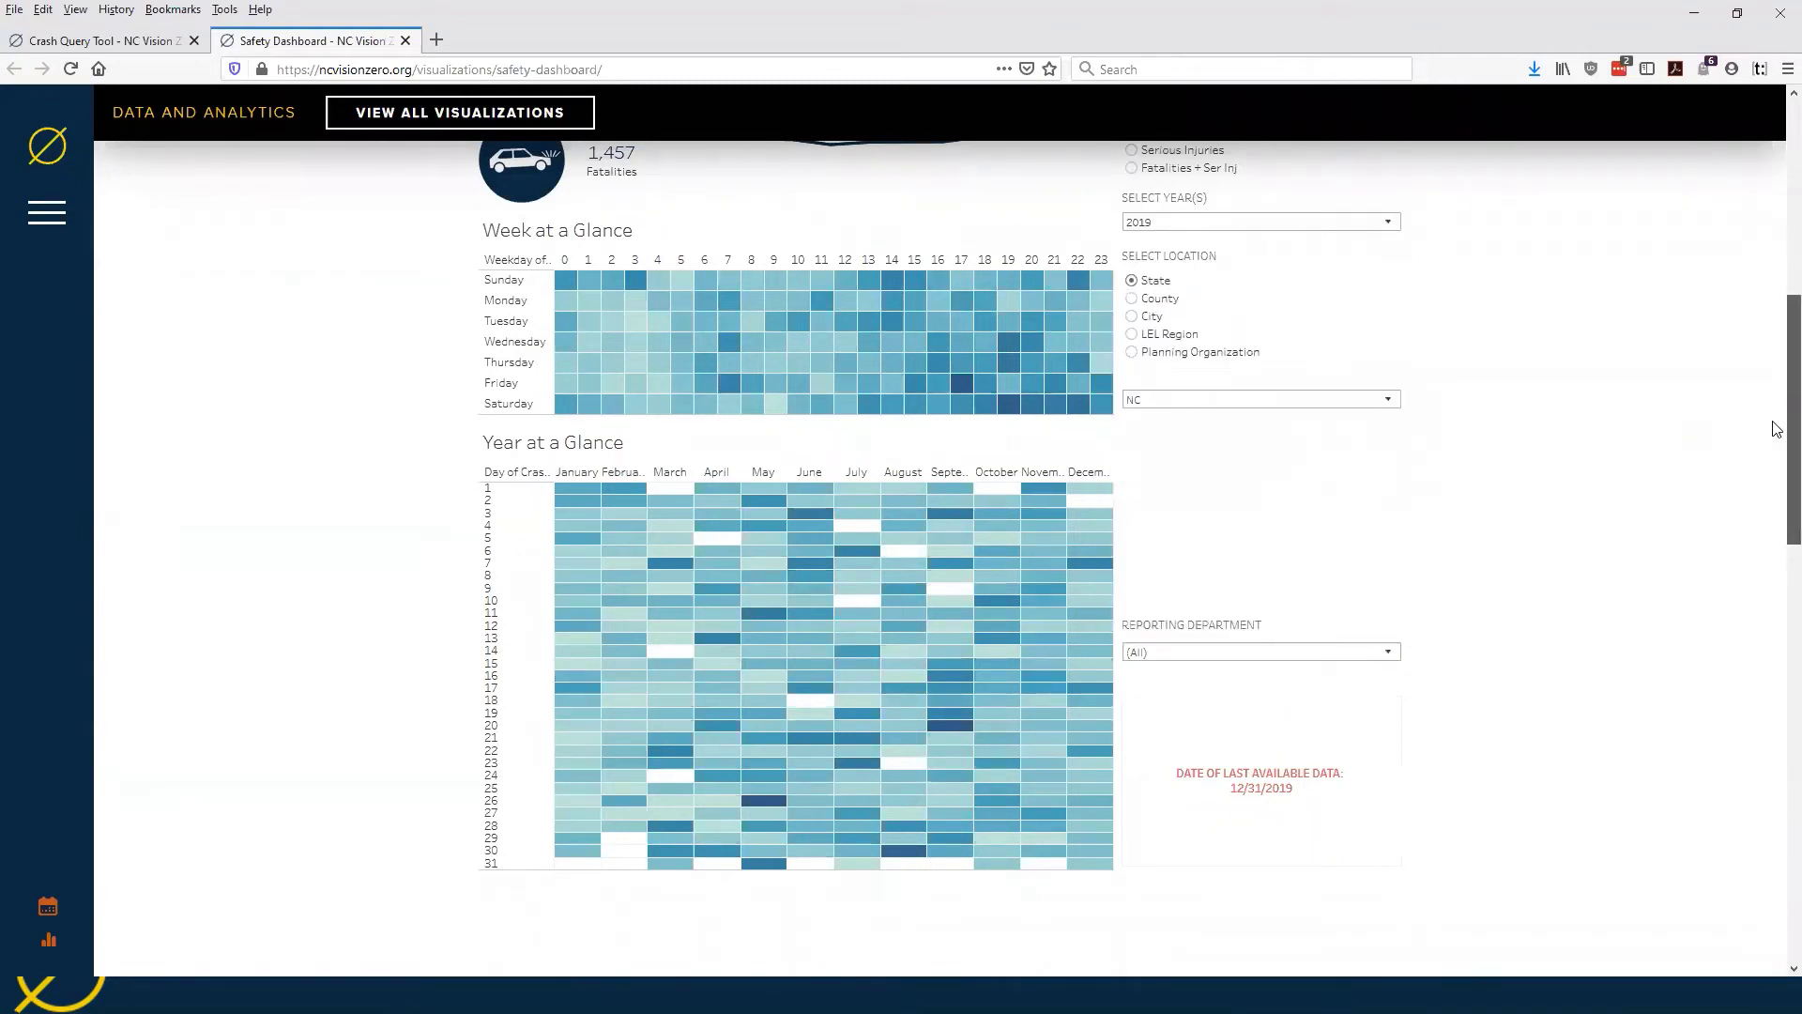
Step: Open the Where page and bring its County Map and Point Map into view
{"action": "scroll", "coordinate": [1777, 346], "scroll_direction": "up", "scroll_amount": 3}
{"action": "left_click", "coordinate": [676, 300]}
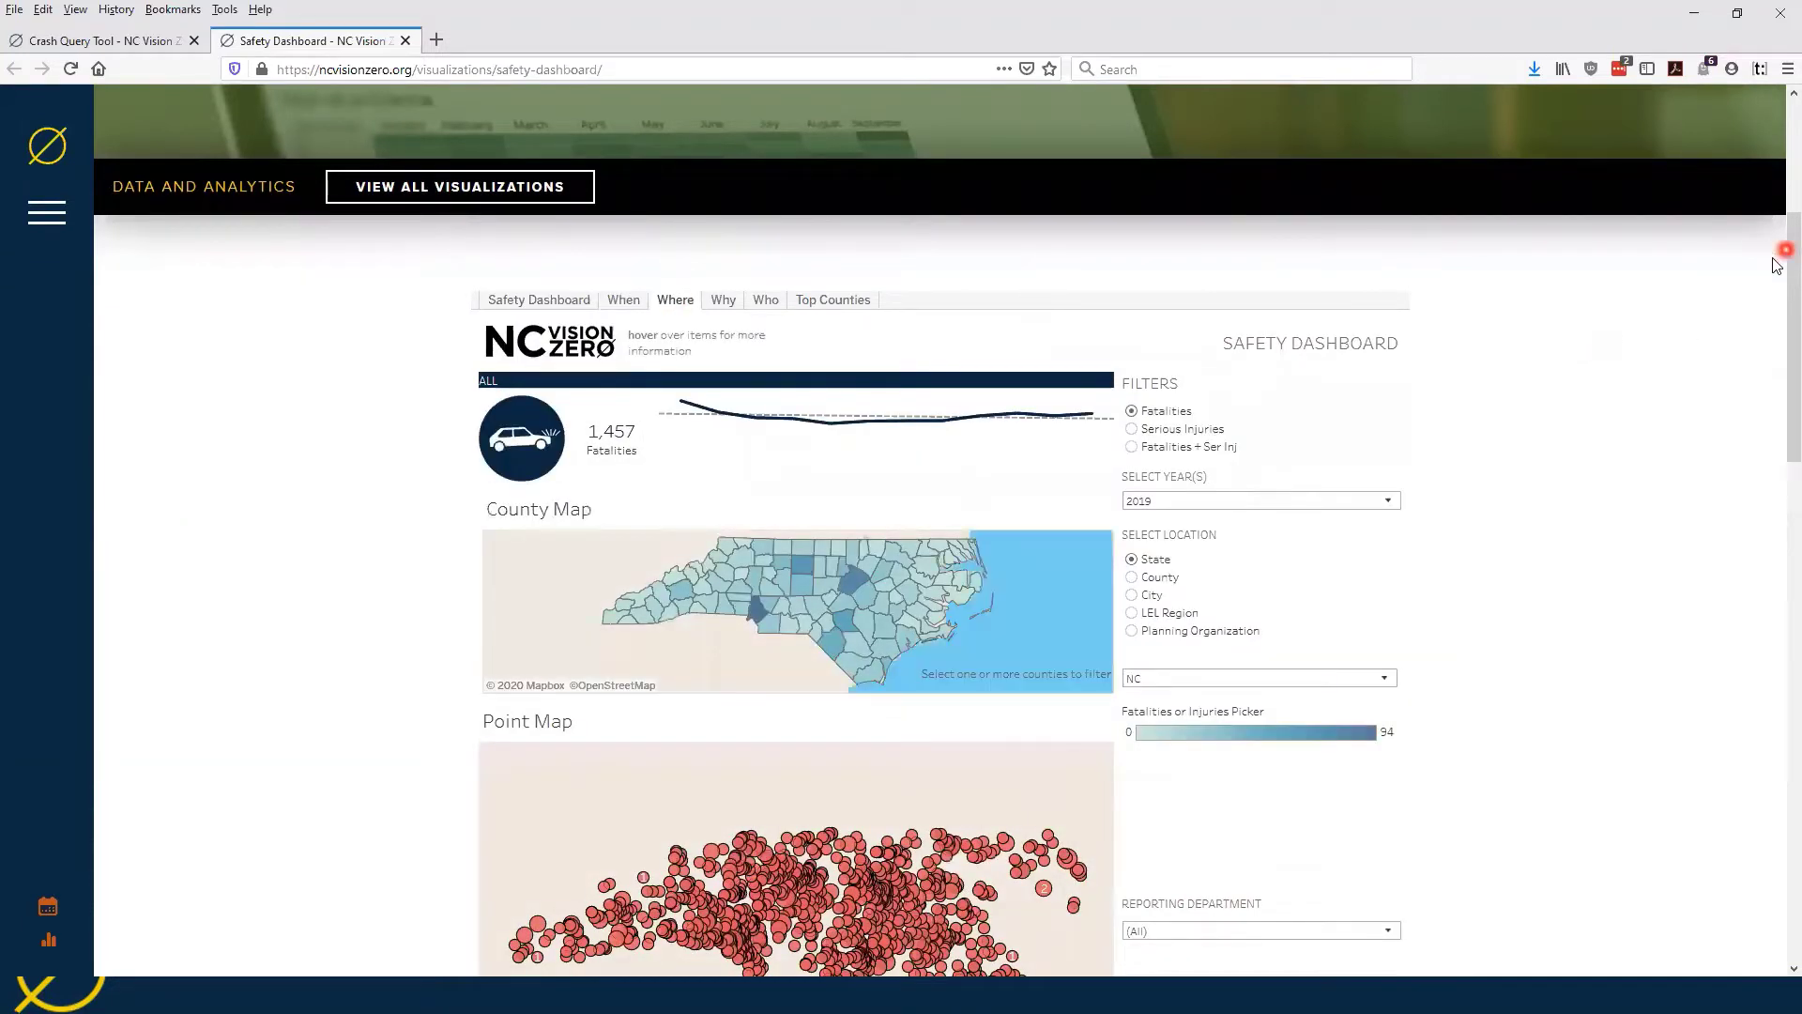
{"action": "scroll", "coordinate": [1779, 282], "scroll_direction": "down", "scroll_amount": 2}
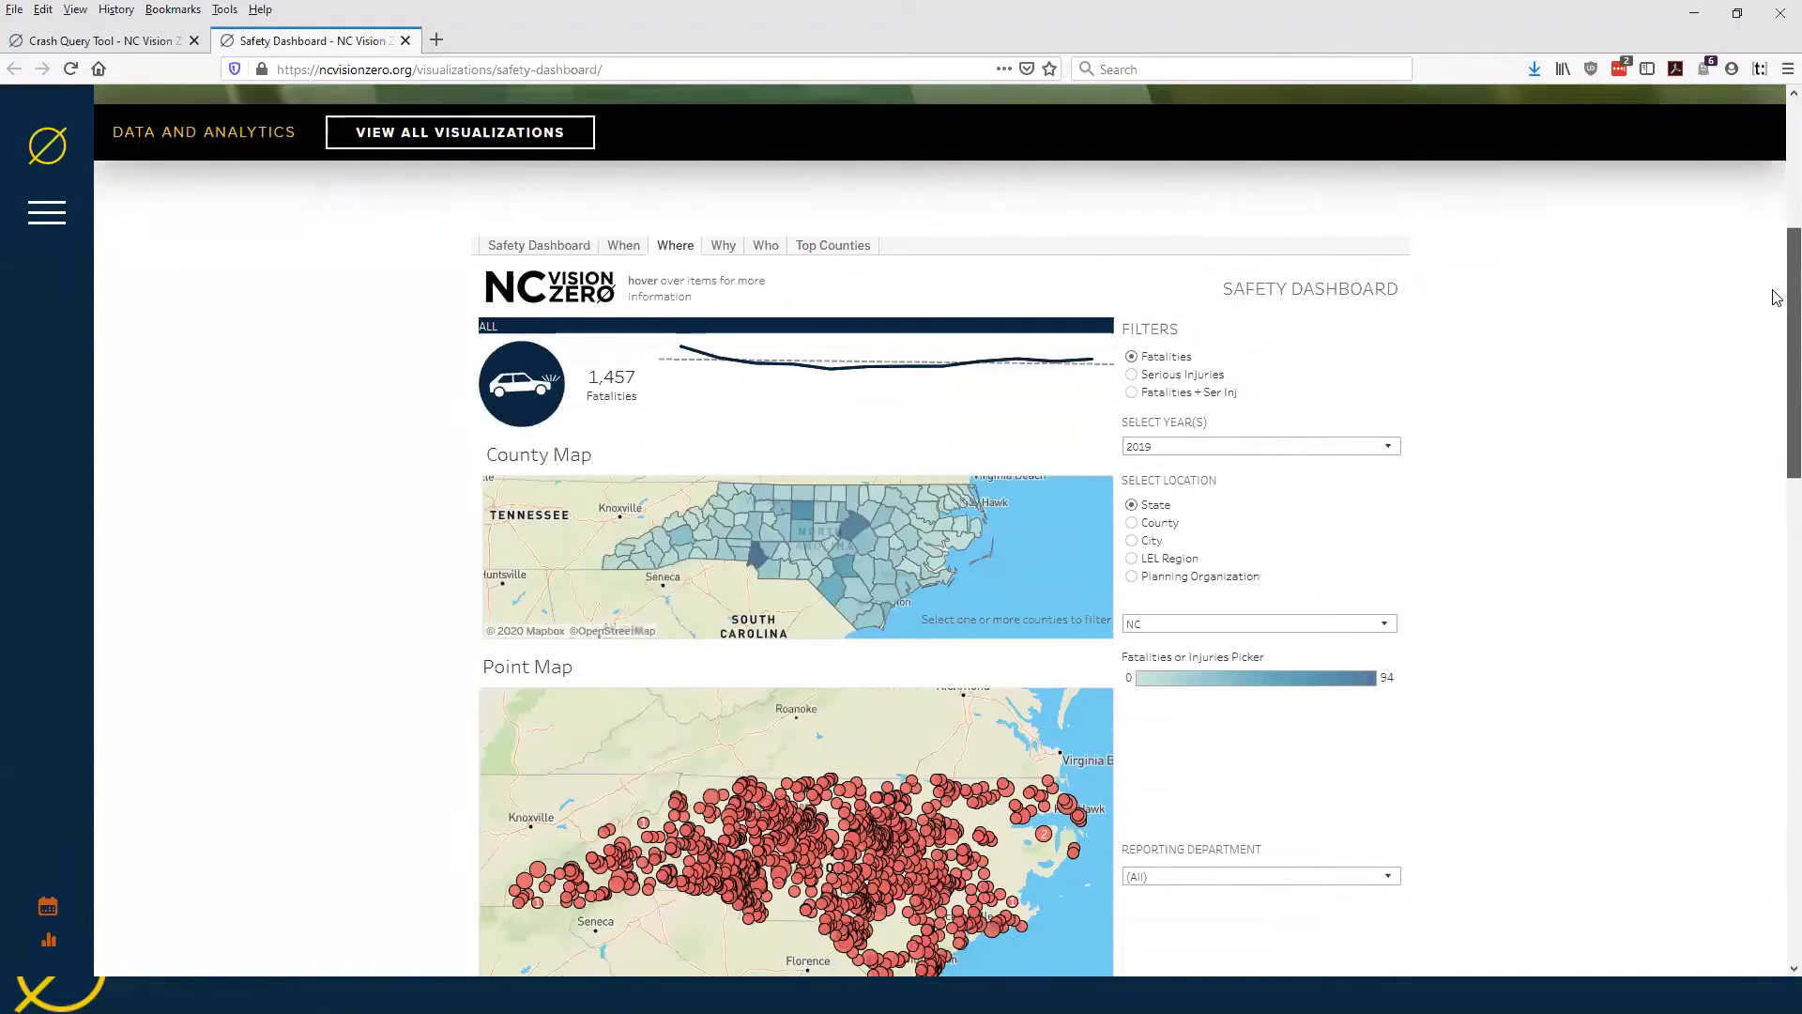
{"action": "scroll", "coordinate": [920, 319], "scroll_direction": "down", "scroll_amount": 2}
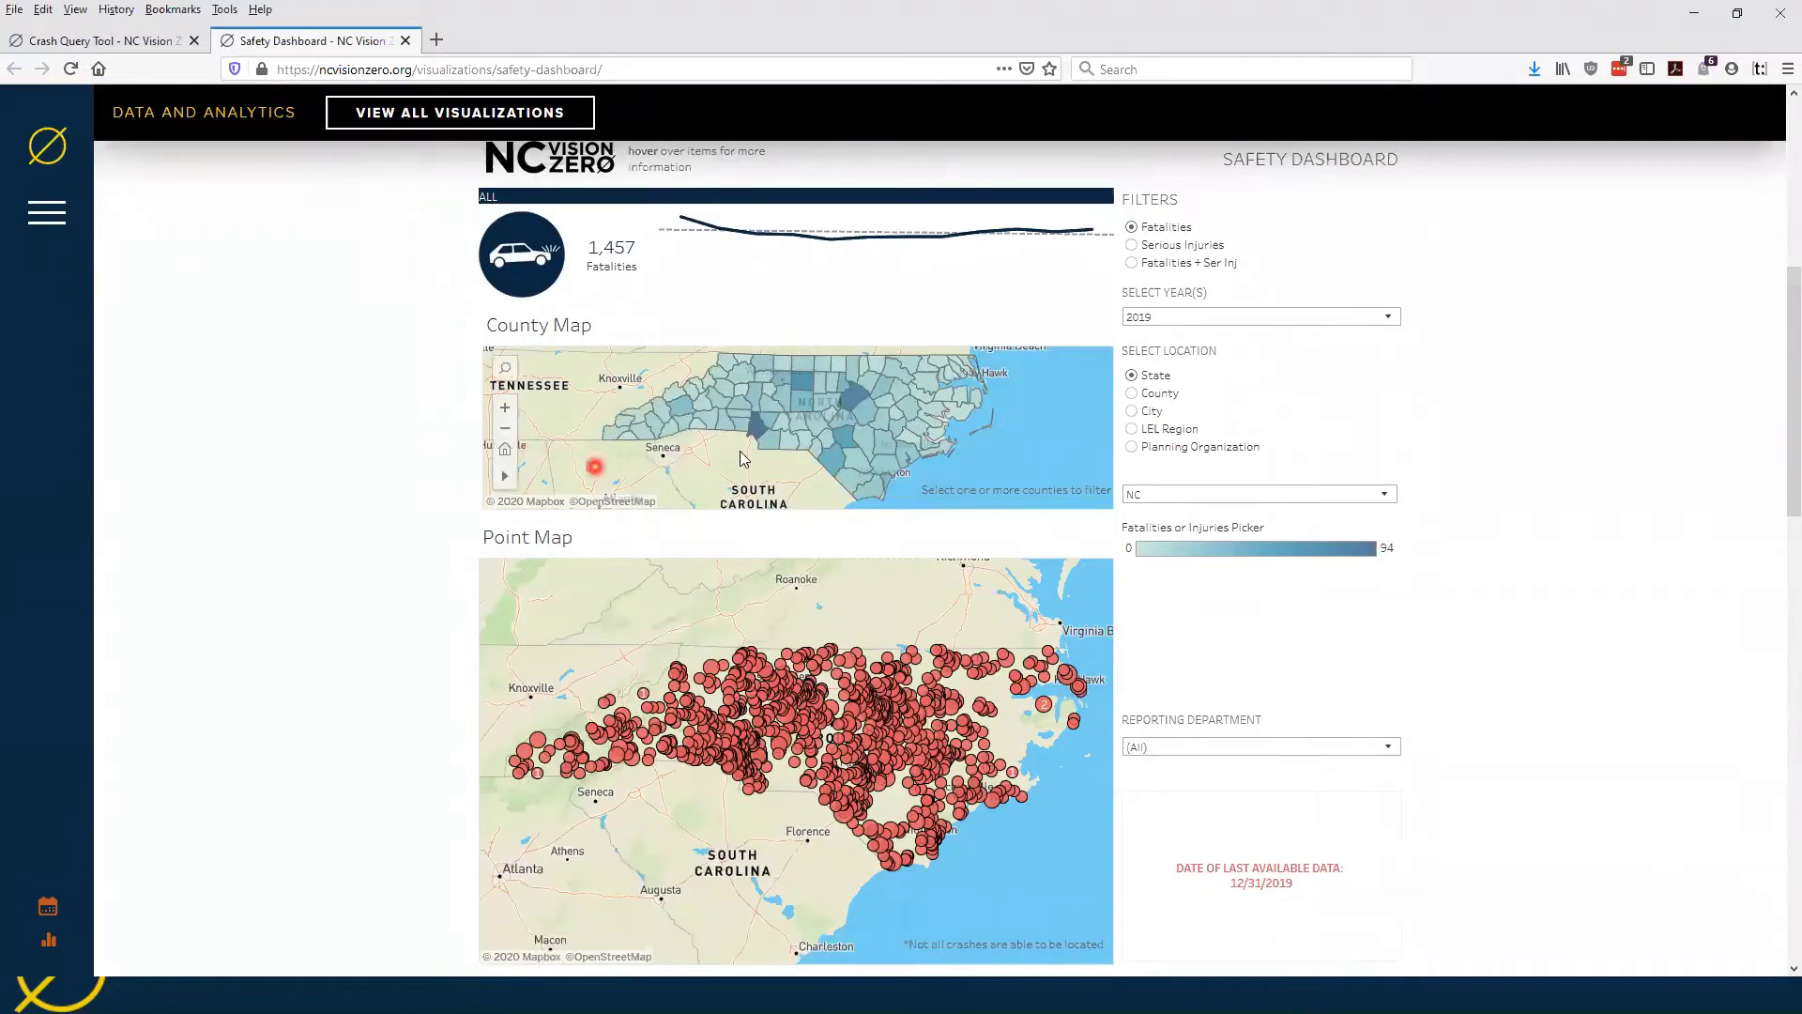
{"action": "mouse_move", "coordinate": [779, 419]}
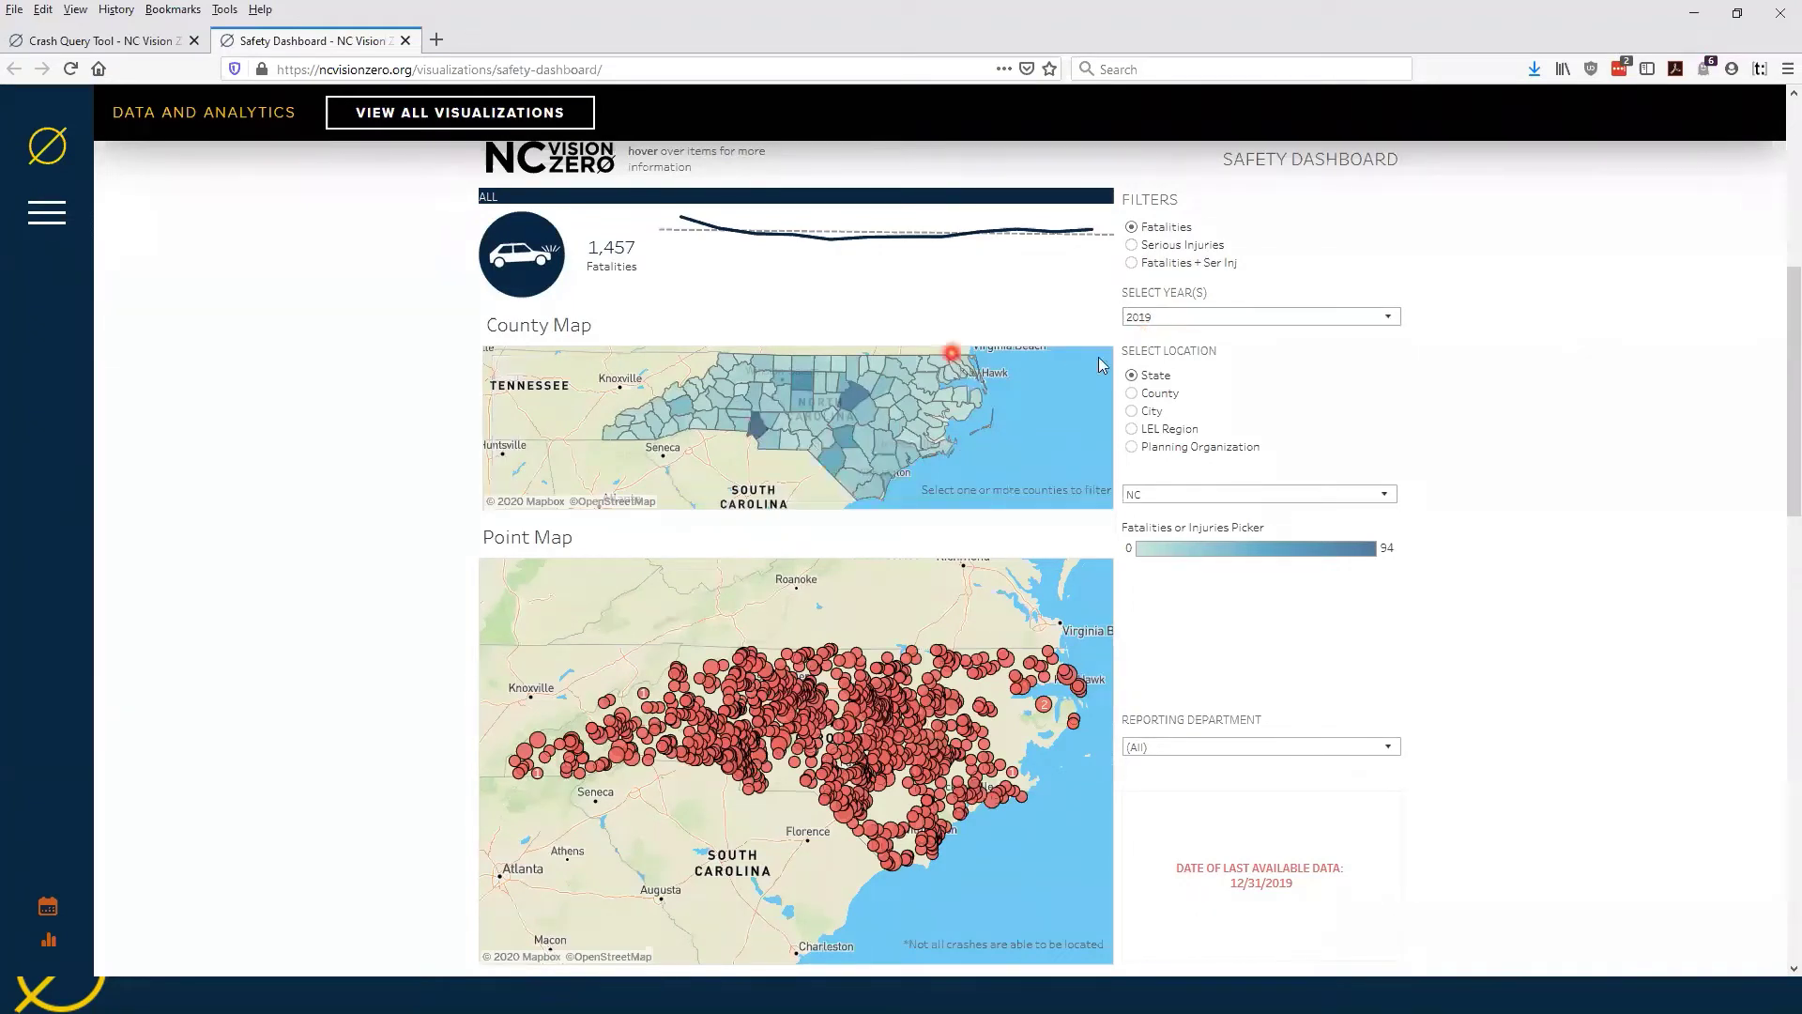
Step: Set the year filter of the Where page to 2018 only, in place of 2019
{"action": "left_click", "coordinate": [1164, 319]}
{"action": "left_click", "coordinate": [1135, 588]}
{"action": "left_click", "coordinate": [1136, 571]}
{"action": "left_click", "coordinate": [1281, 604]}
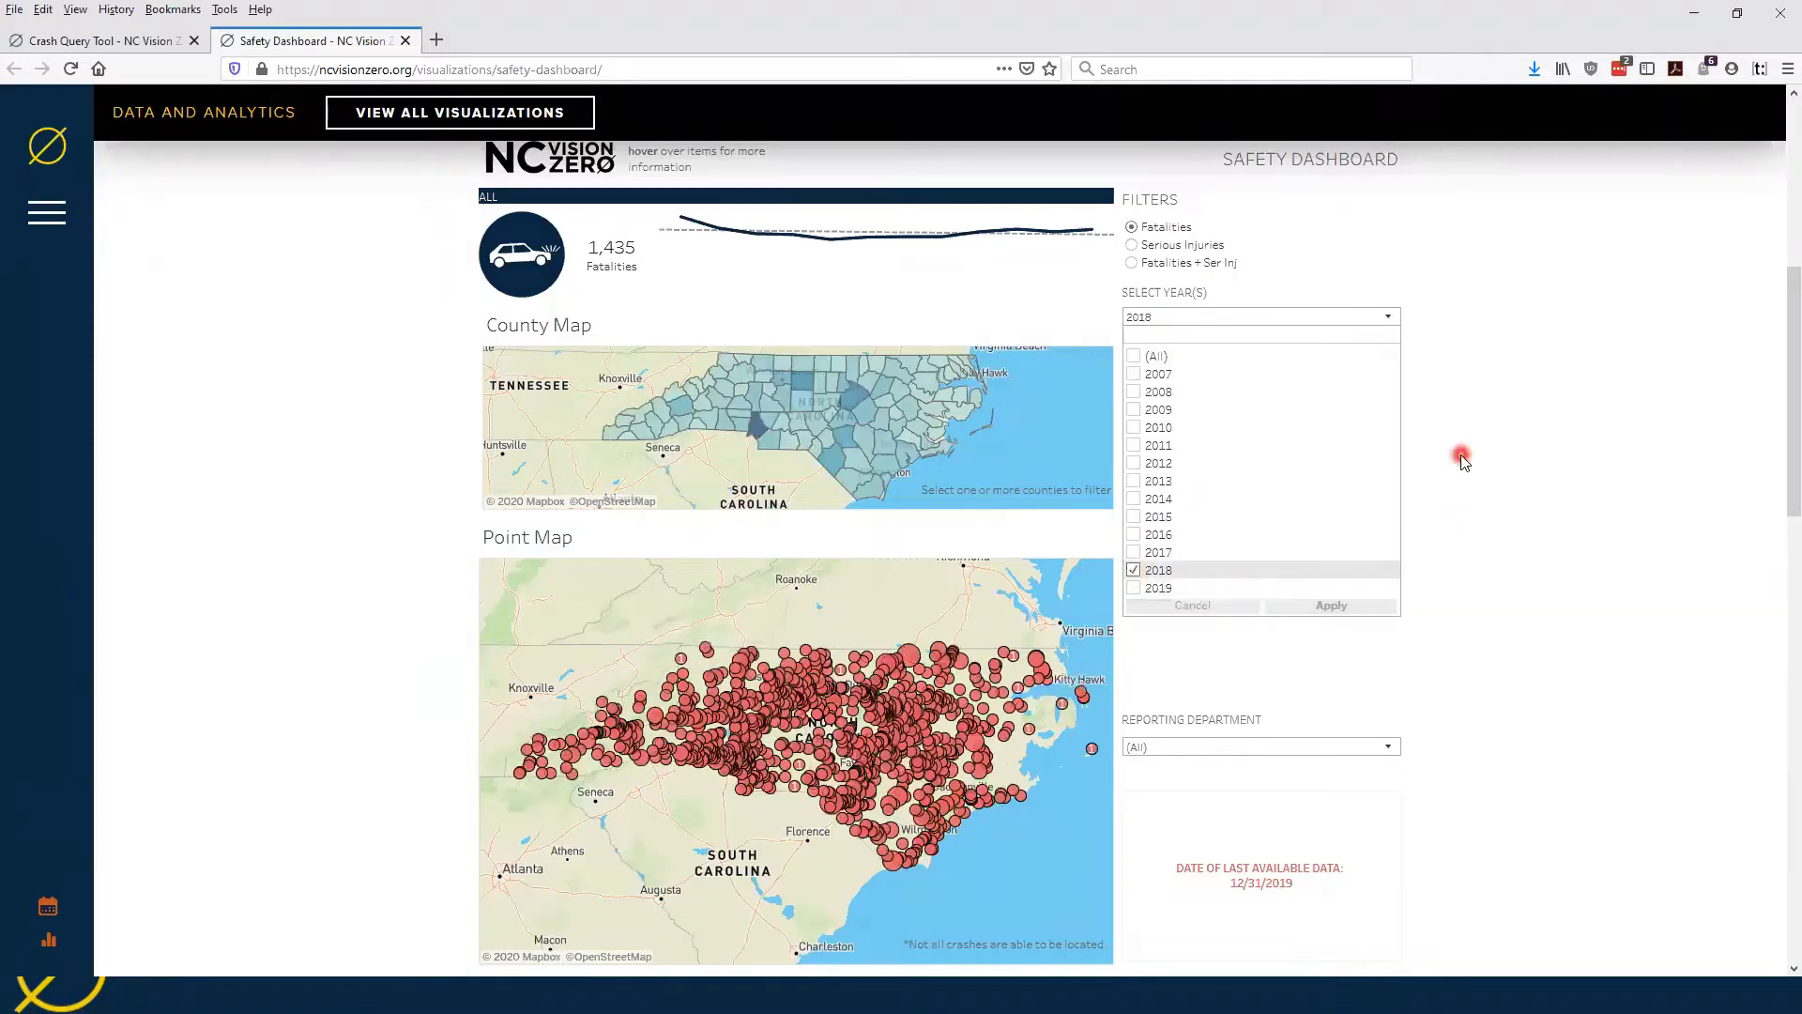
{"action": "left_click", "coordinate": [1388, 315]}
{"action": "left_click", "coordinate": [430, 575]}
{"action": "left_click", "coordinate": [726, 610]}
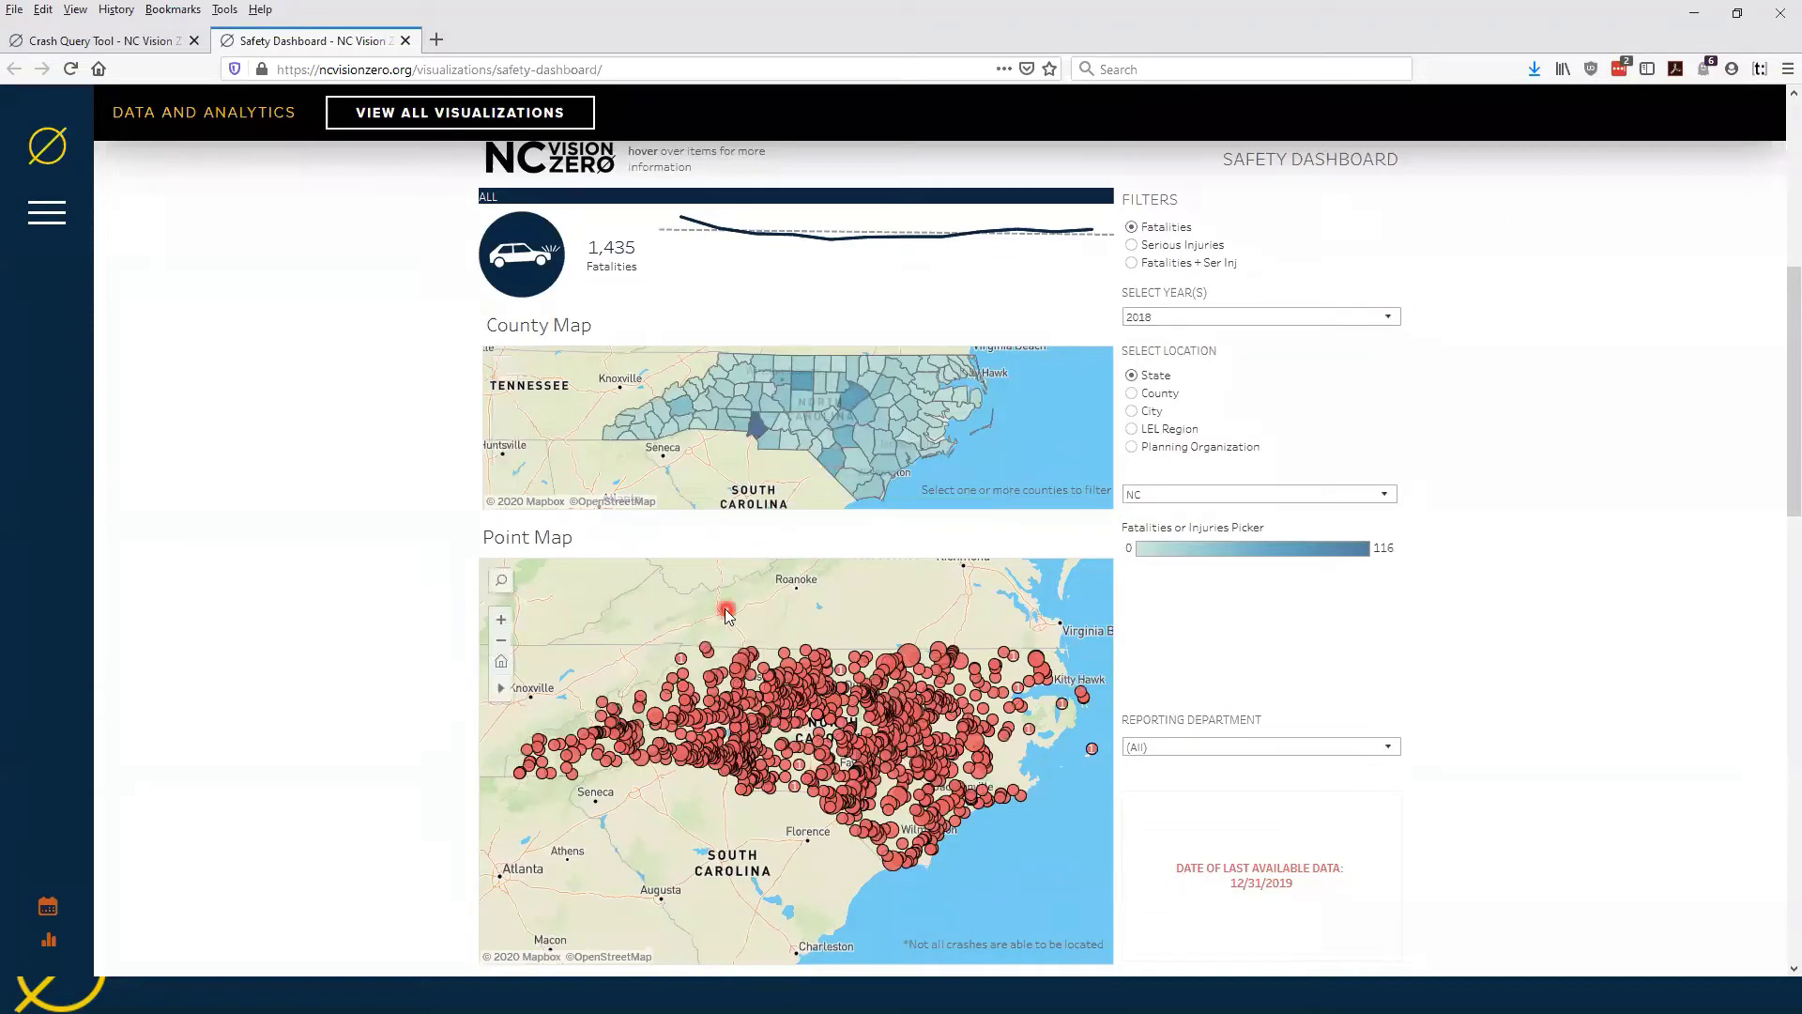
Step: Zoom in on the Point Map and read the crash details of a single point in central North Carolina
{"action": "left_click", "coordinate": [1605, 591]}
{"action": "left_click_drag", "start_coordinate": [1782, 474], "coordinate": [1777, 547]}
{"action": "left_click", "coordinate": [386, 389]}
{"action": "left_click", "coordinate": [475, 391]}
{"action": "left_click", "coordinate": [498, 374]}
{"action": "left_click", "coordinate": [500, 374]}
{"action": "left_click", "coordinate": [500, 373]}
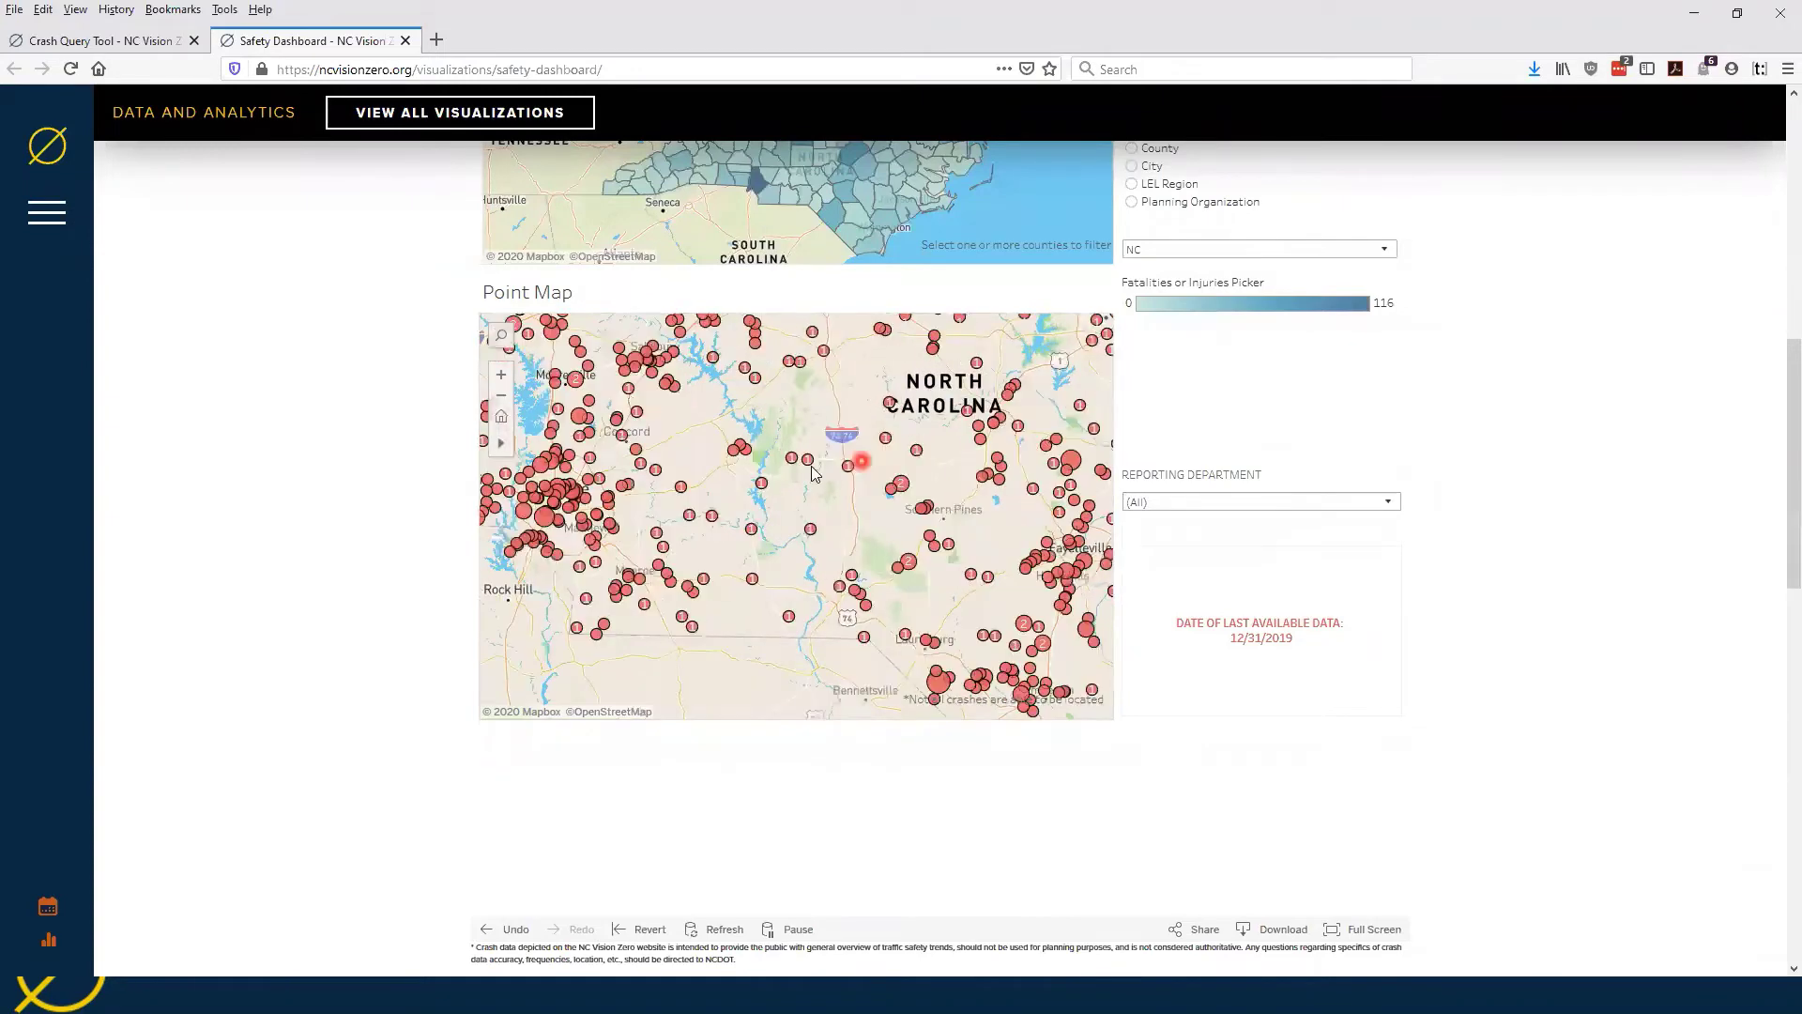
{"action": "mouse_move", "coordinate": [811, 469]}
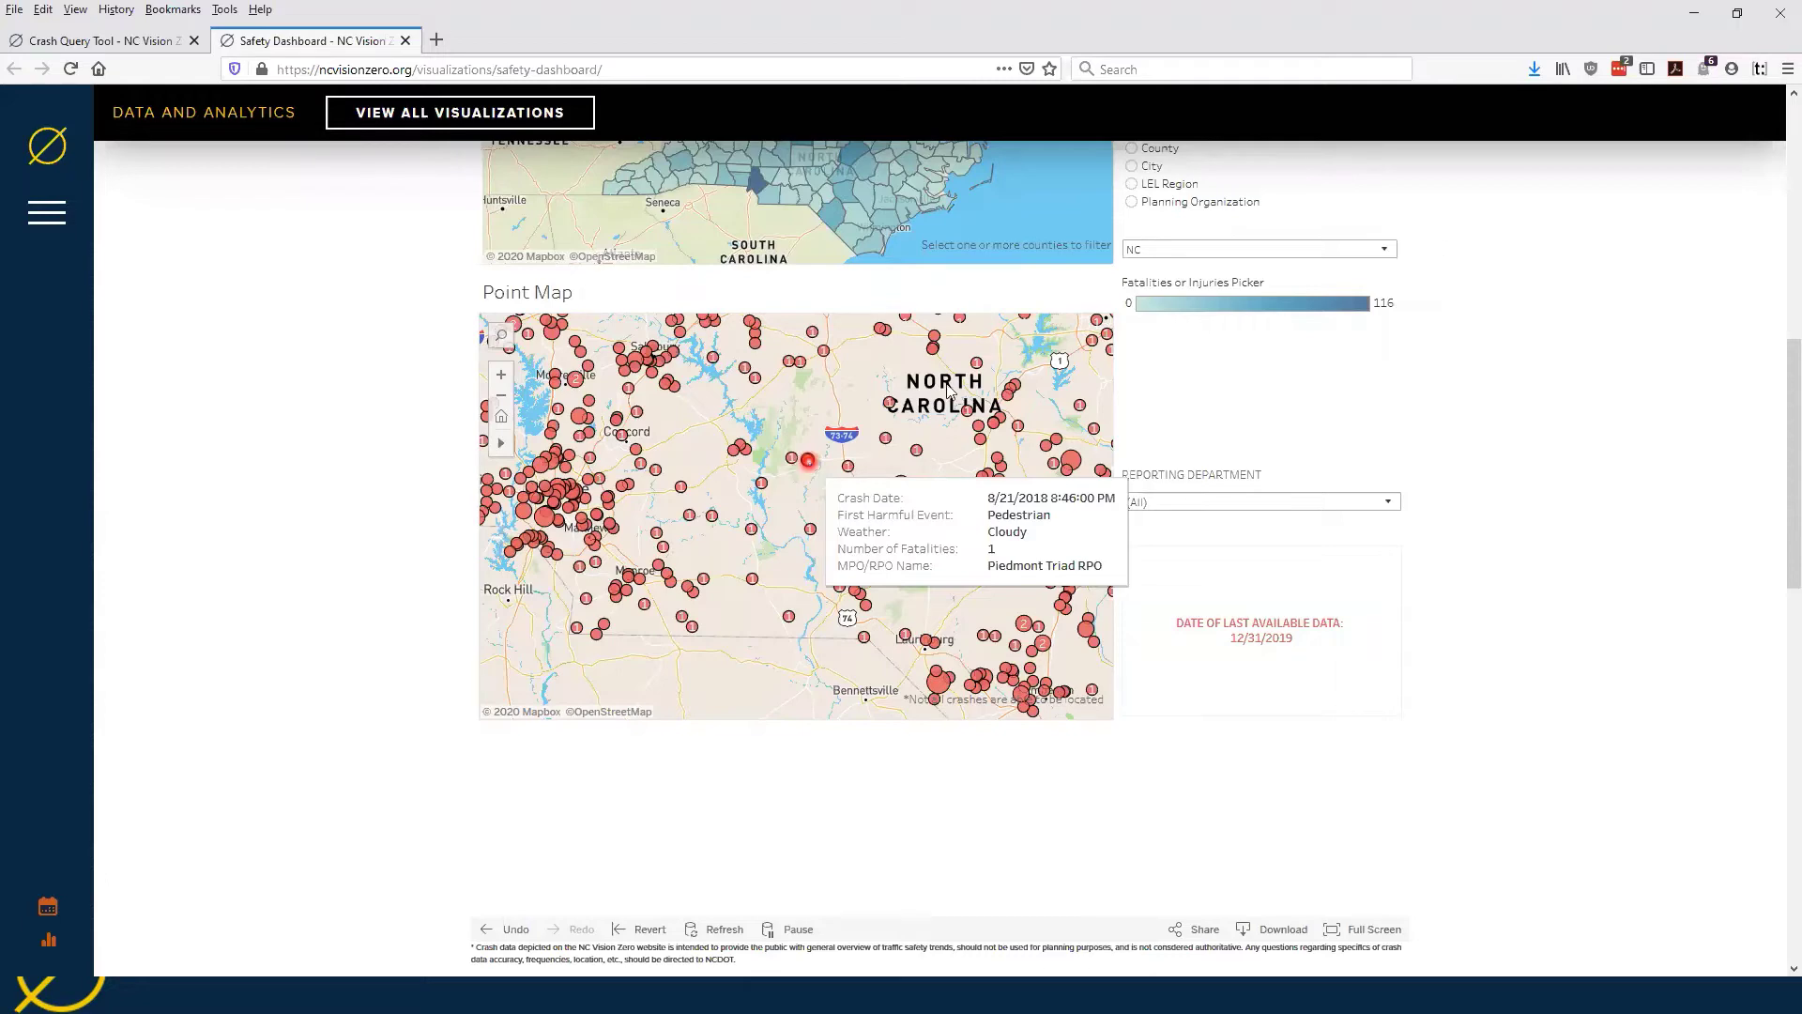
Step: Open the Why page and show its Top Contributing Circumstances chart
{"action": "scroll", "coordinate": [1582, 262], "scroll_direction": "up", "scroll_amount": 2}
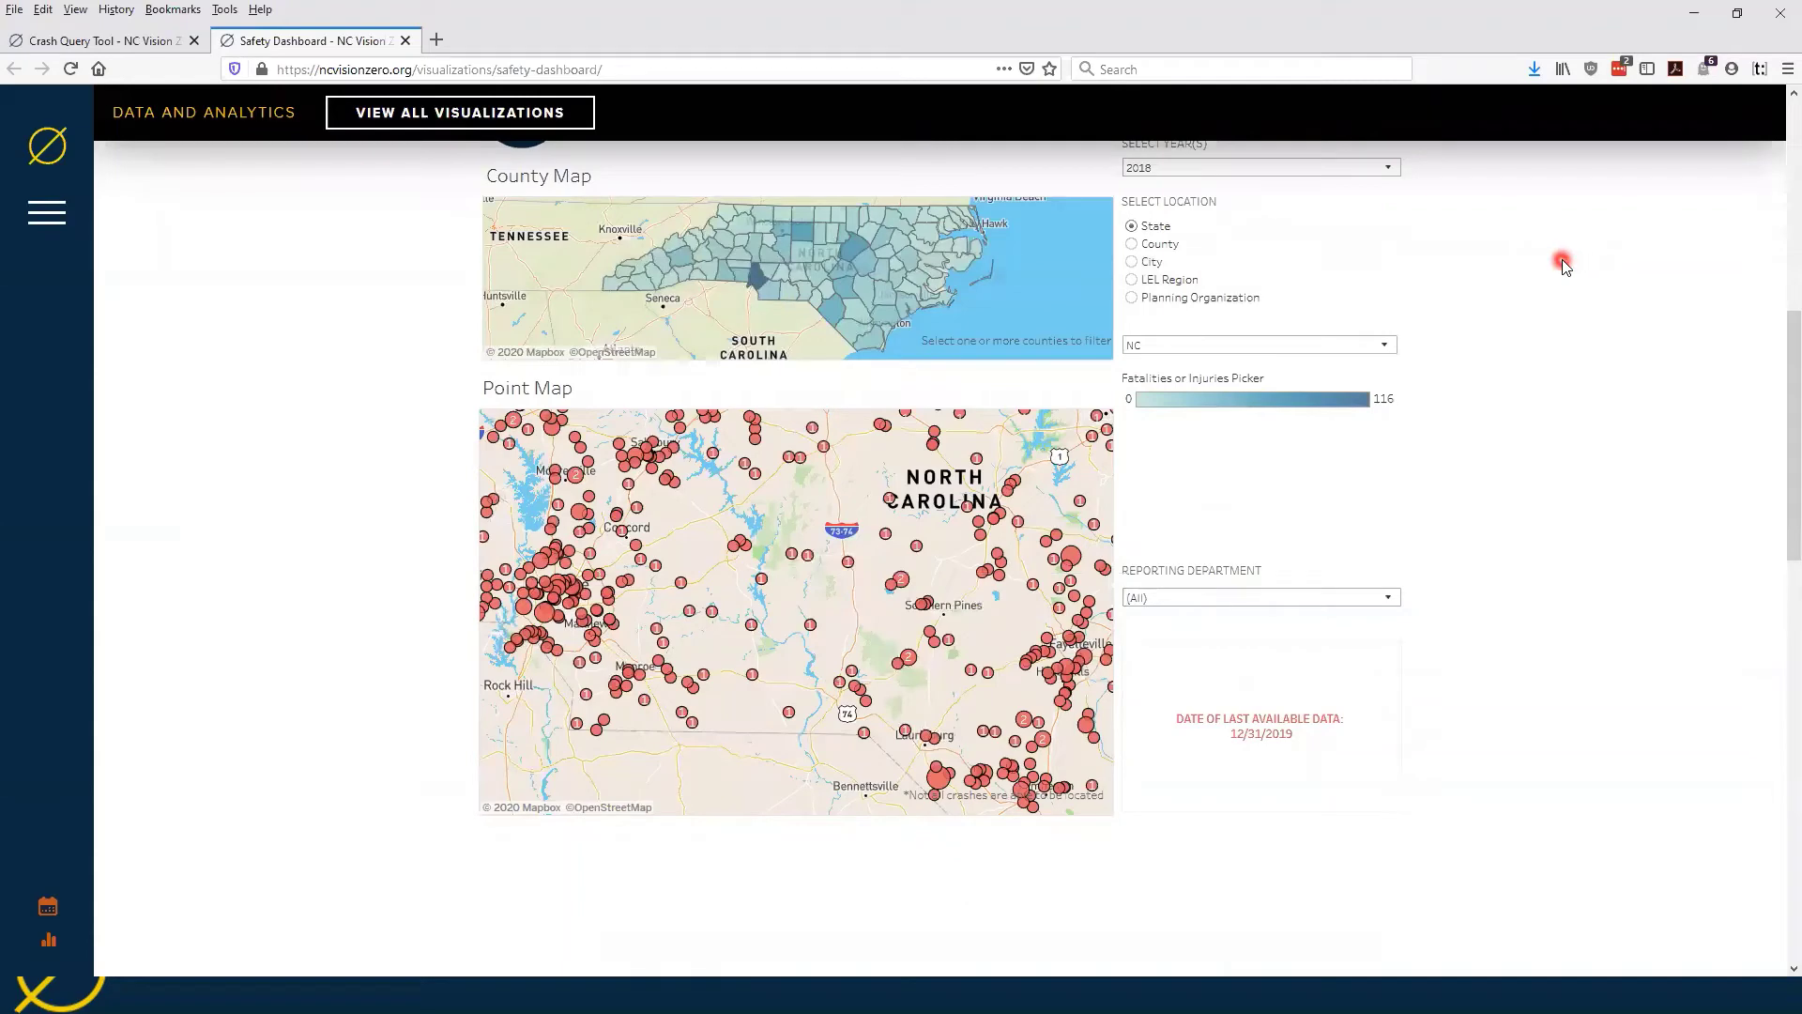
{"action": "scroll", "coordinate": [1566, 267], "scroll_direction": "up", "scroll_amount": 3}
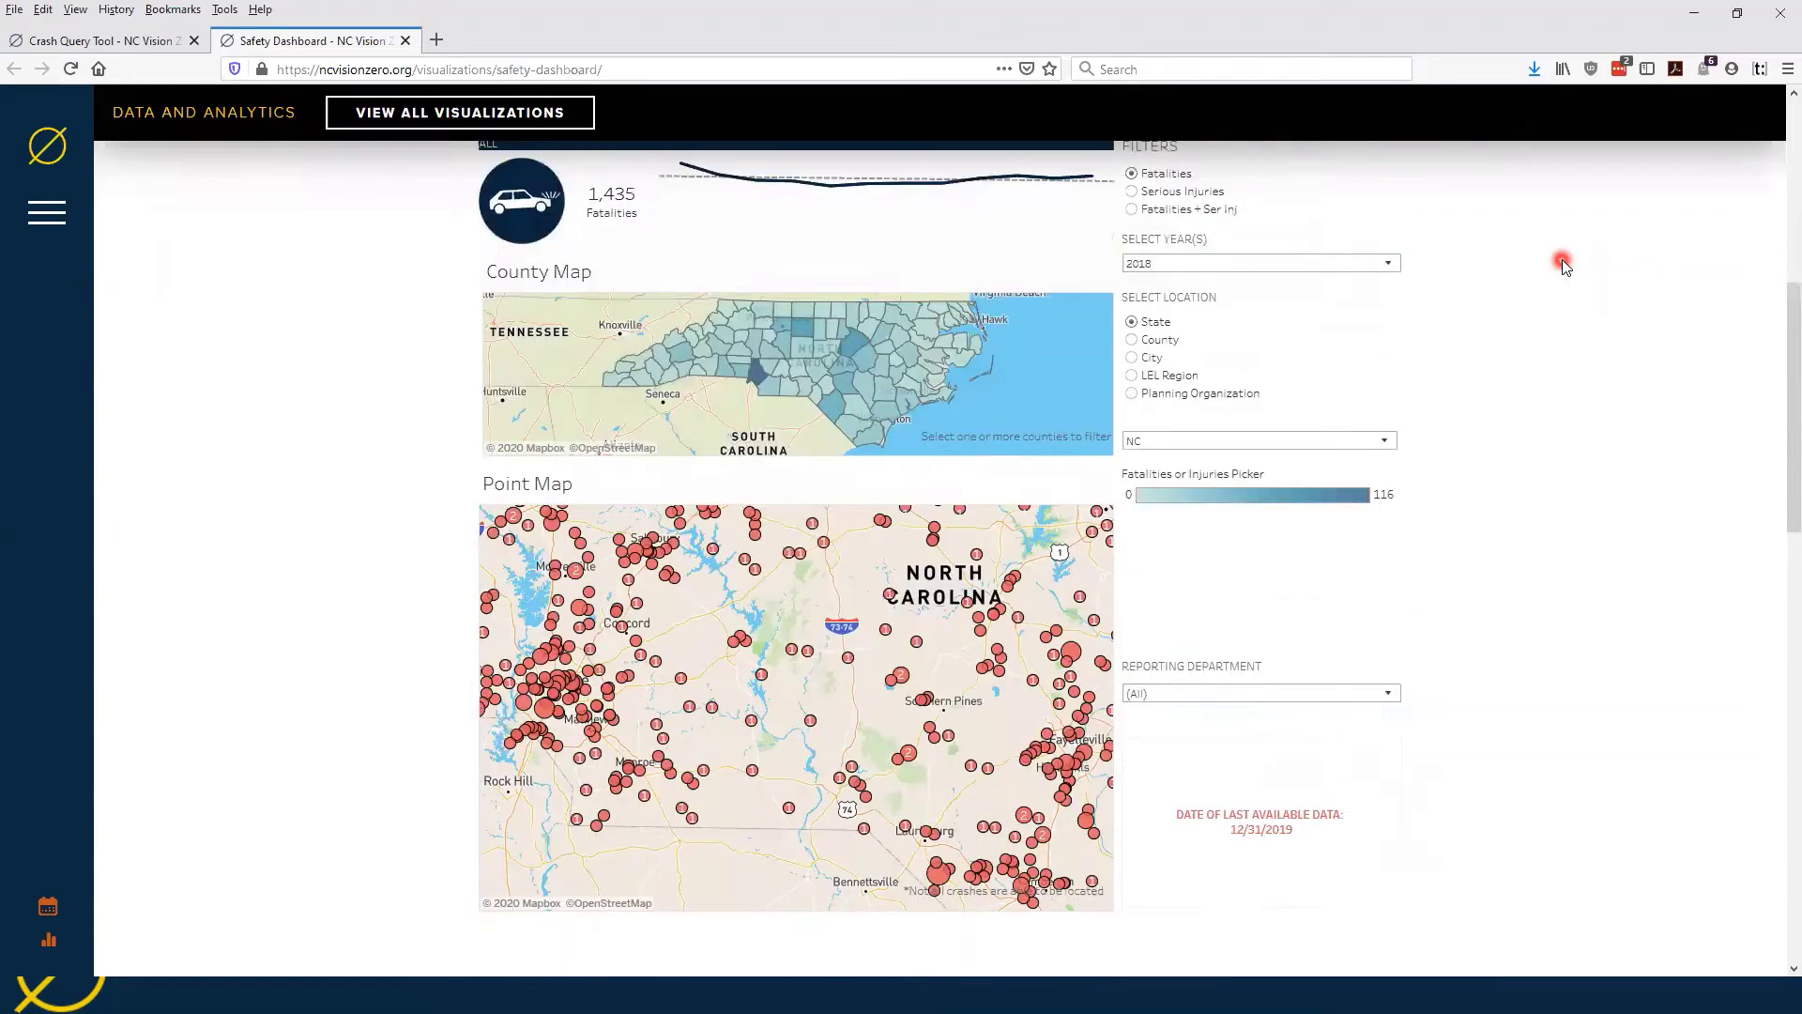
{"action": "left_click", "coordinate": [723, 254]}
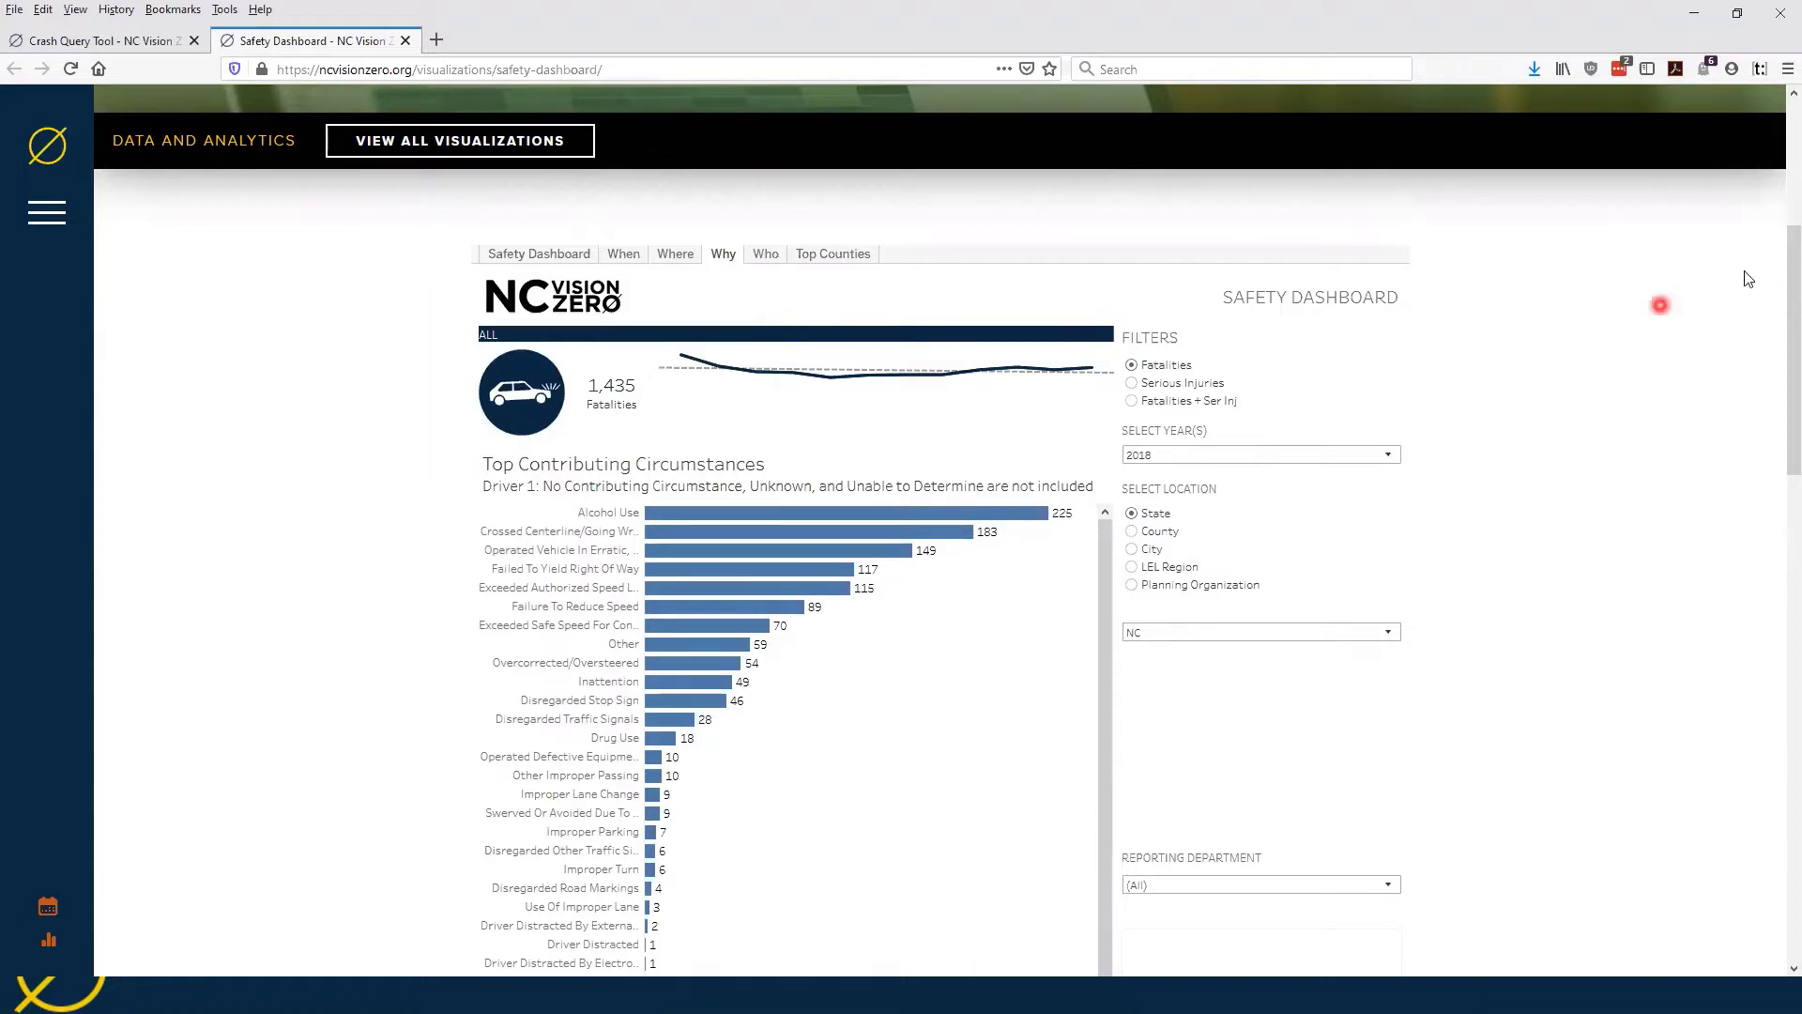
{"action": "scroll", "coordinate": [1774, 310], "scroll_direction": "down", "scroll_amount": 2}
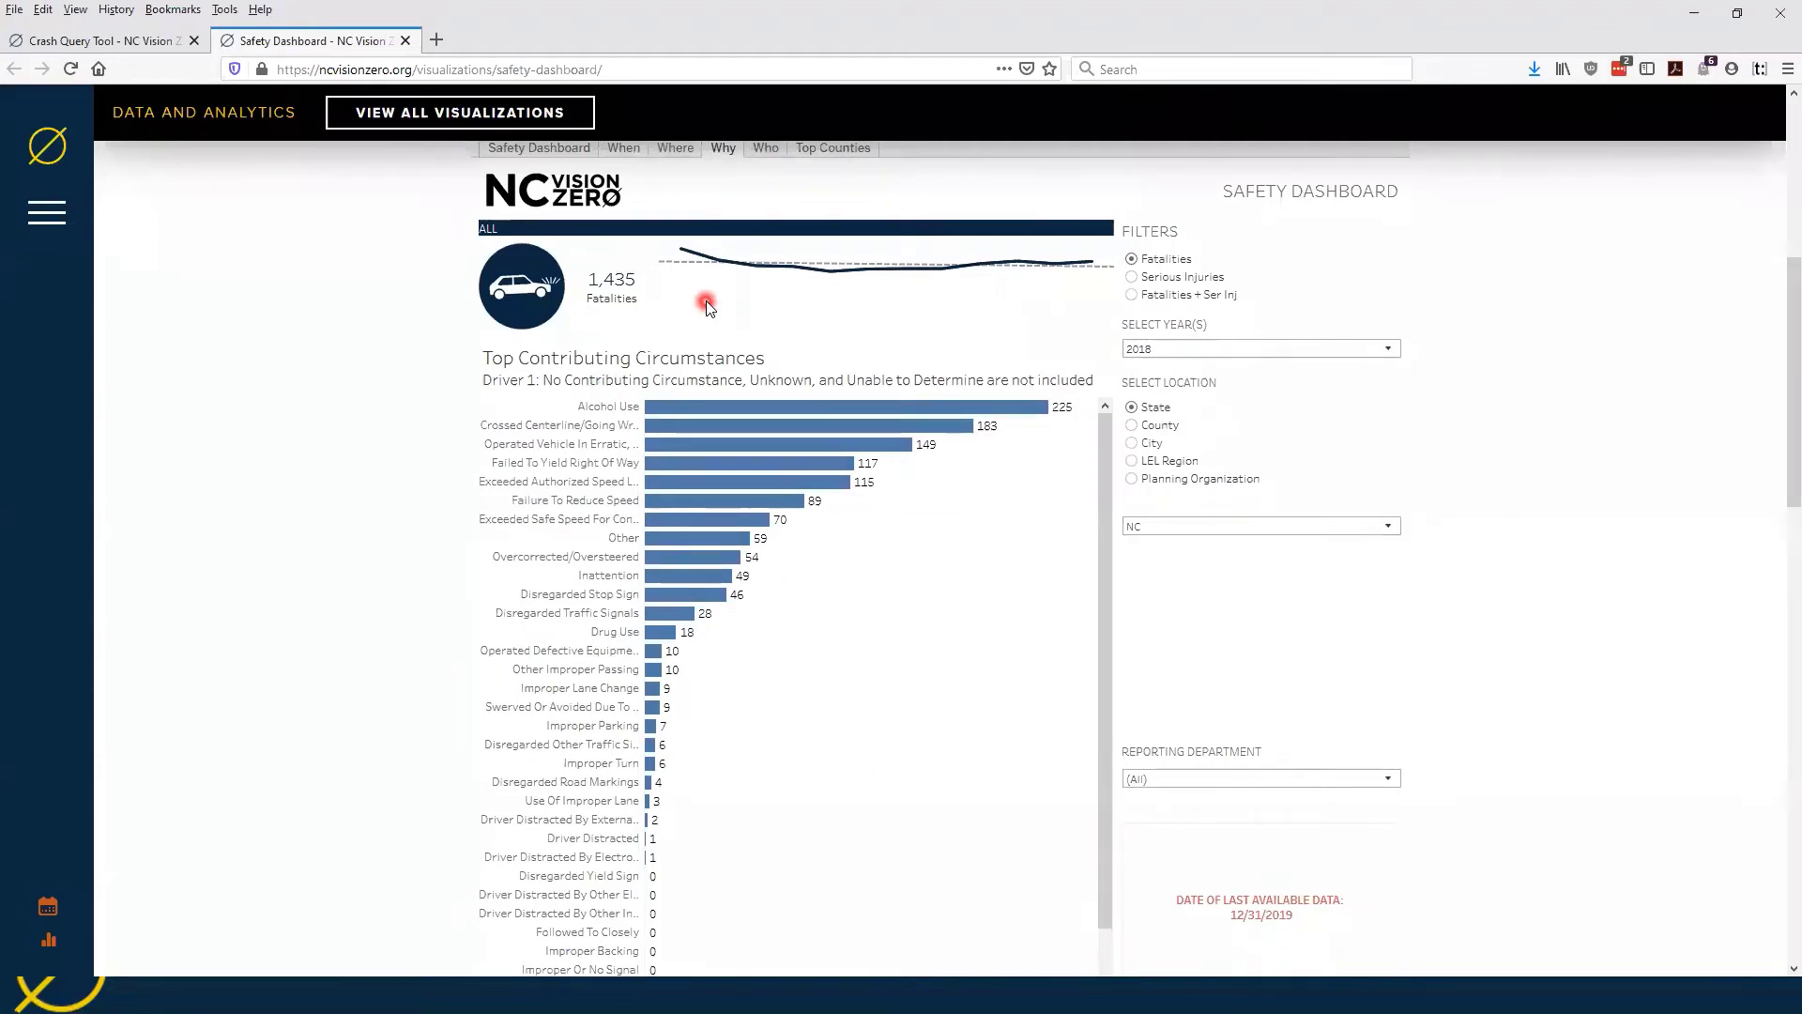
Step: Inspect the Alcohol Use bar in the Top Contributing Circumstances chart for fatalities
{"action": "left_click", "coordinate": [1131, 258]}
{"action": "left_click", "coordinate": [350, 337]}
{"action": "left_click", "coordinate": [652, 409]}
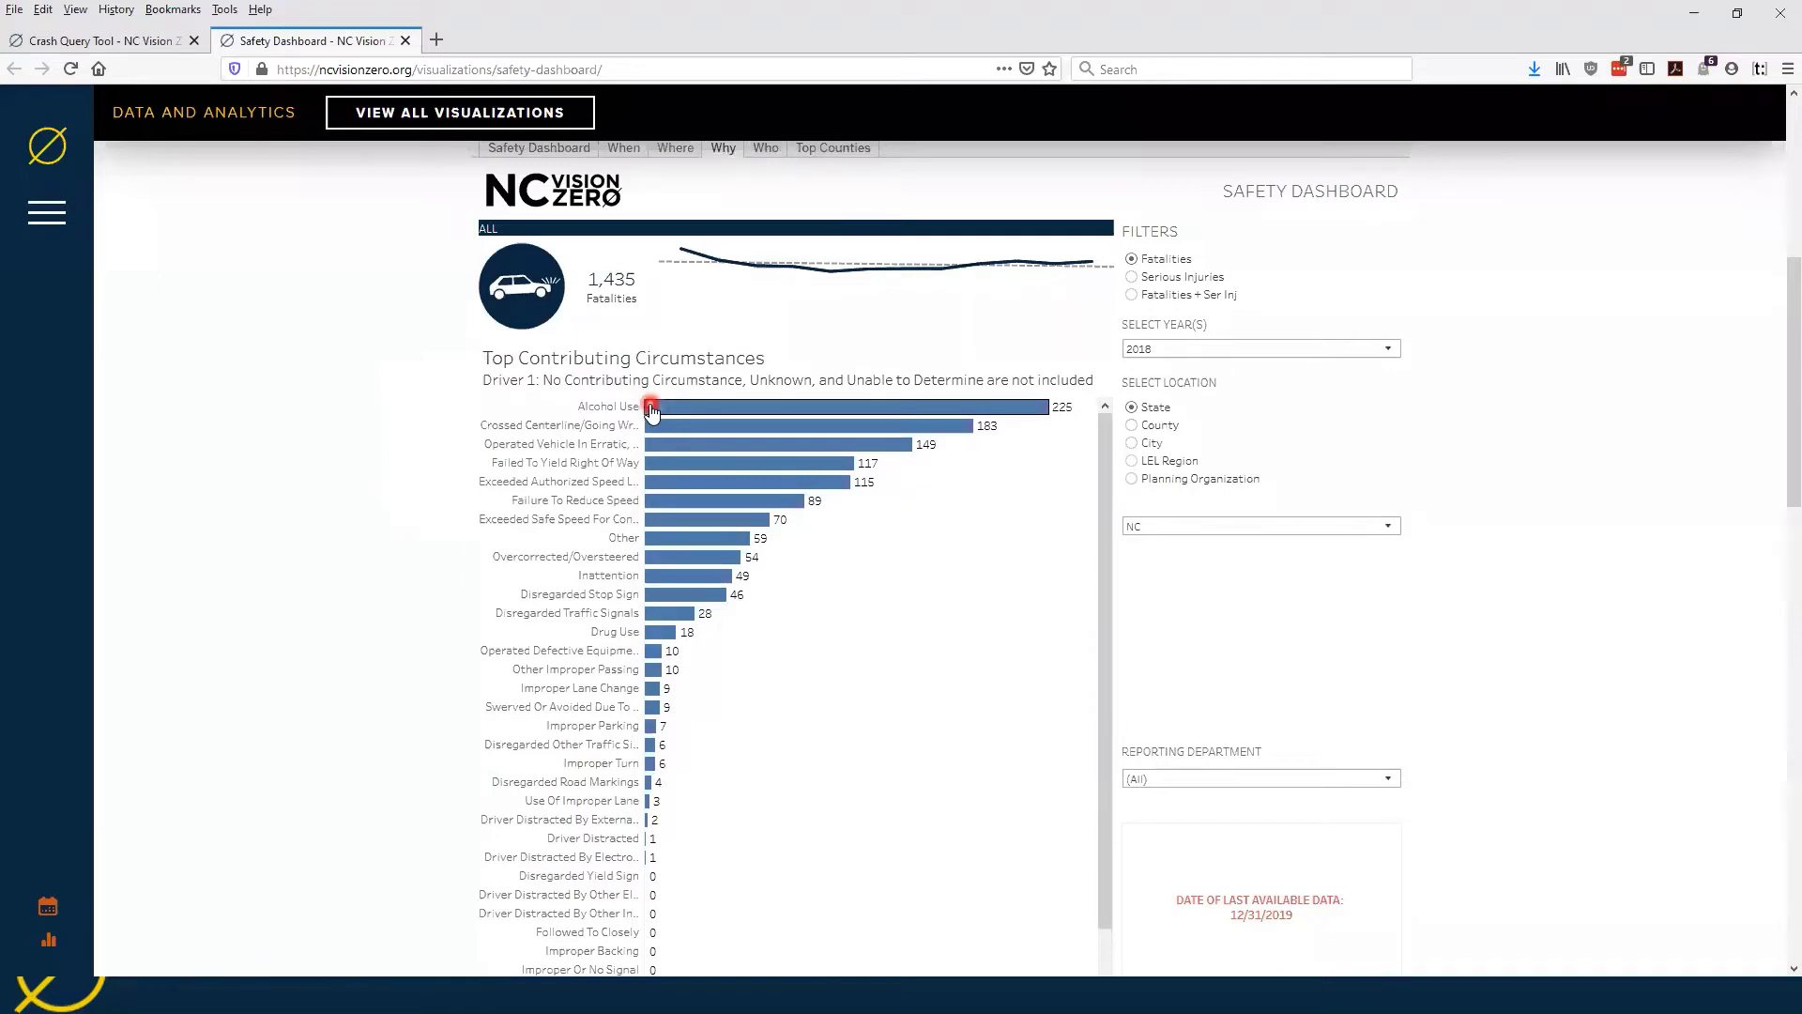
Step: Compare the leading bars of the Top Contributing Circumstances chart, and review the Who page's age, gender and ethnicity charts
{"action": "left_click", "coordinate": [655, 432]}
{"action": "left_click", "coordinate": [655, 447]}
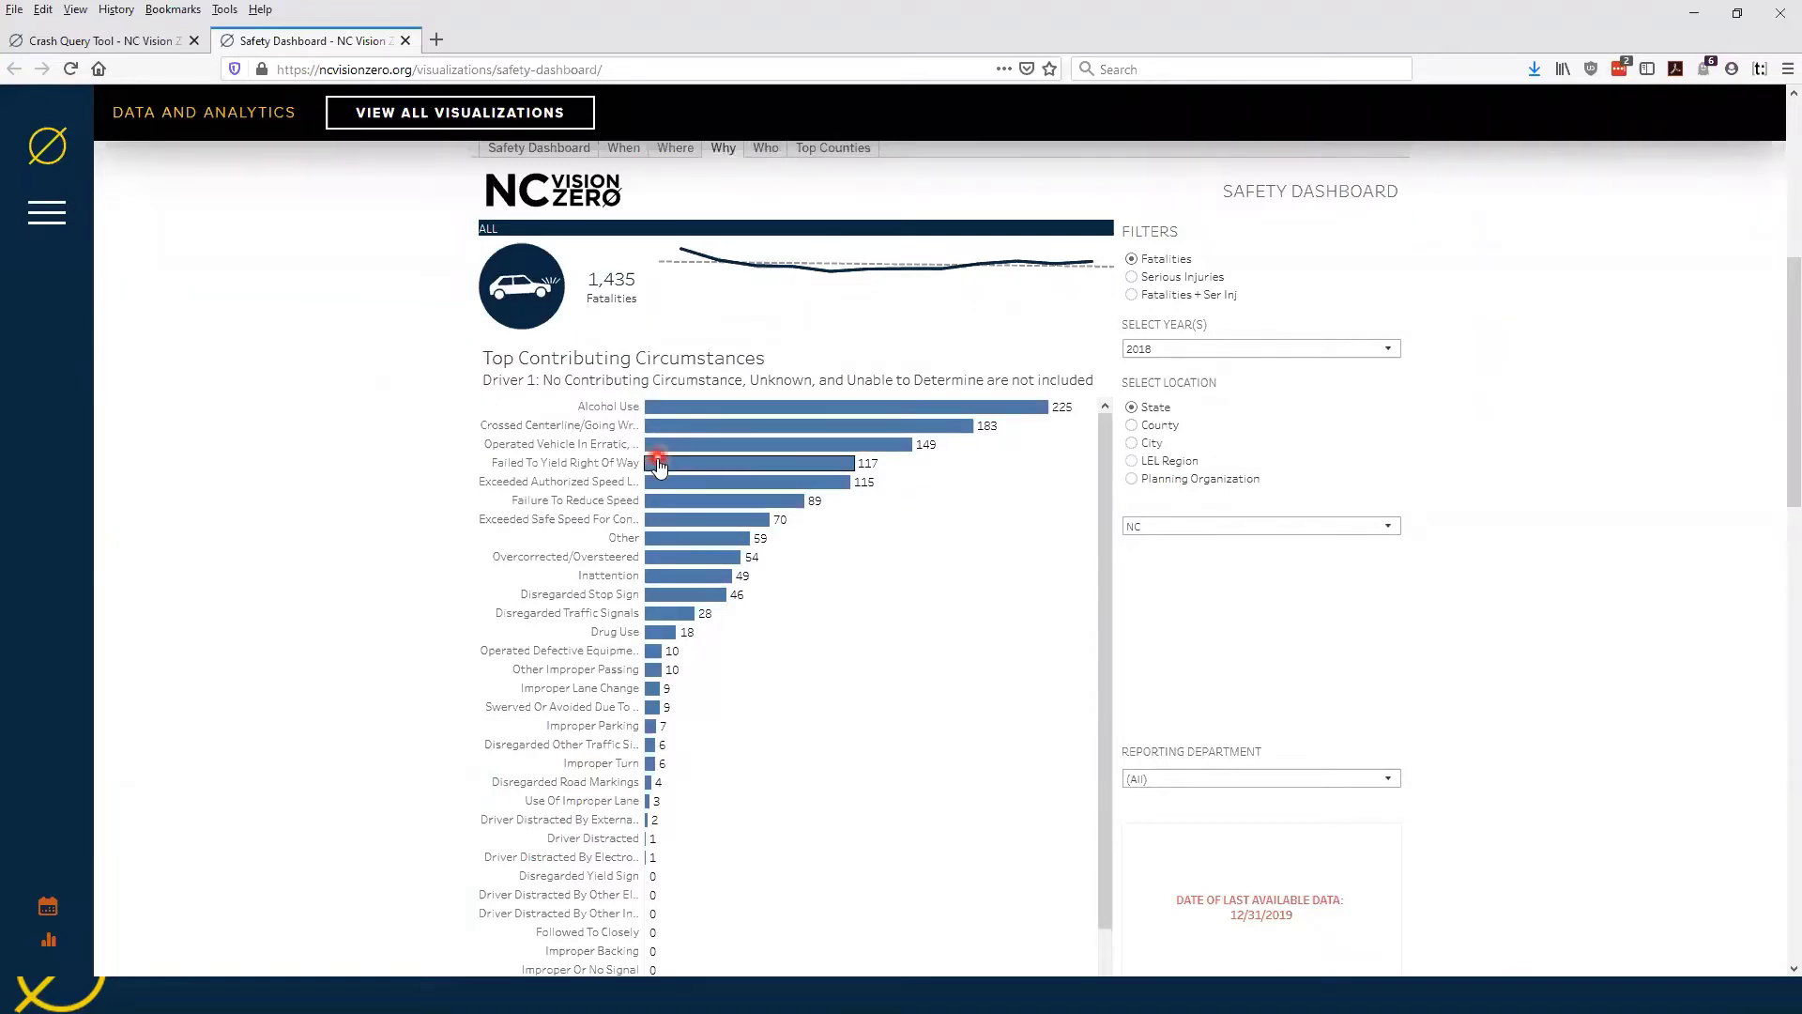
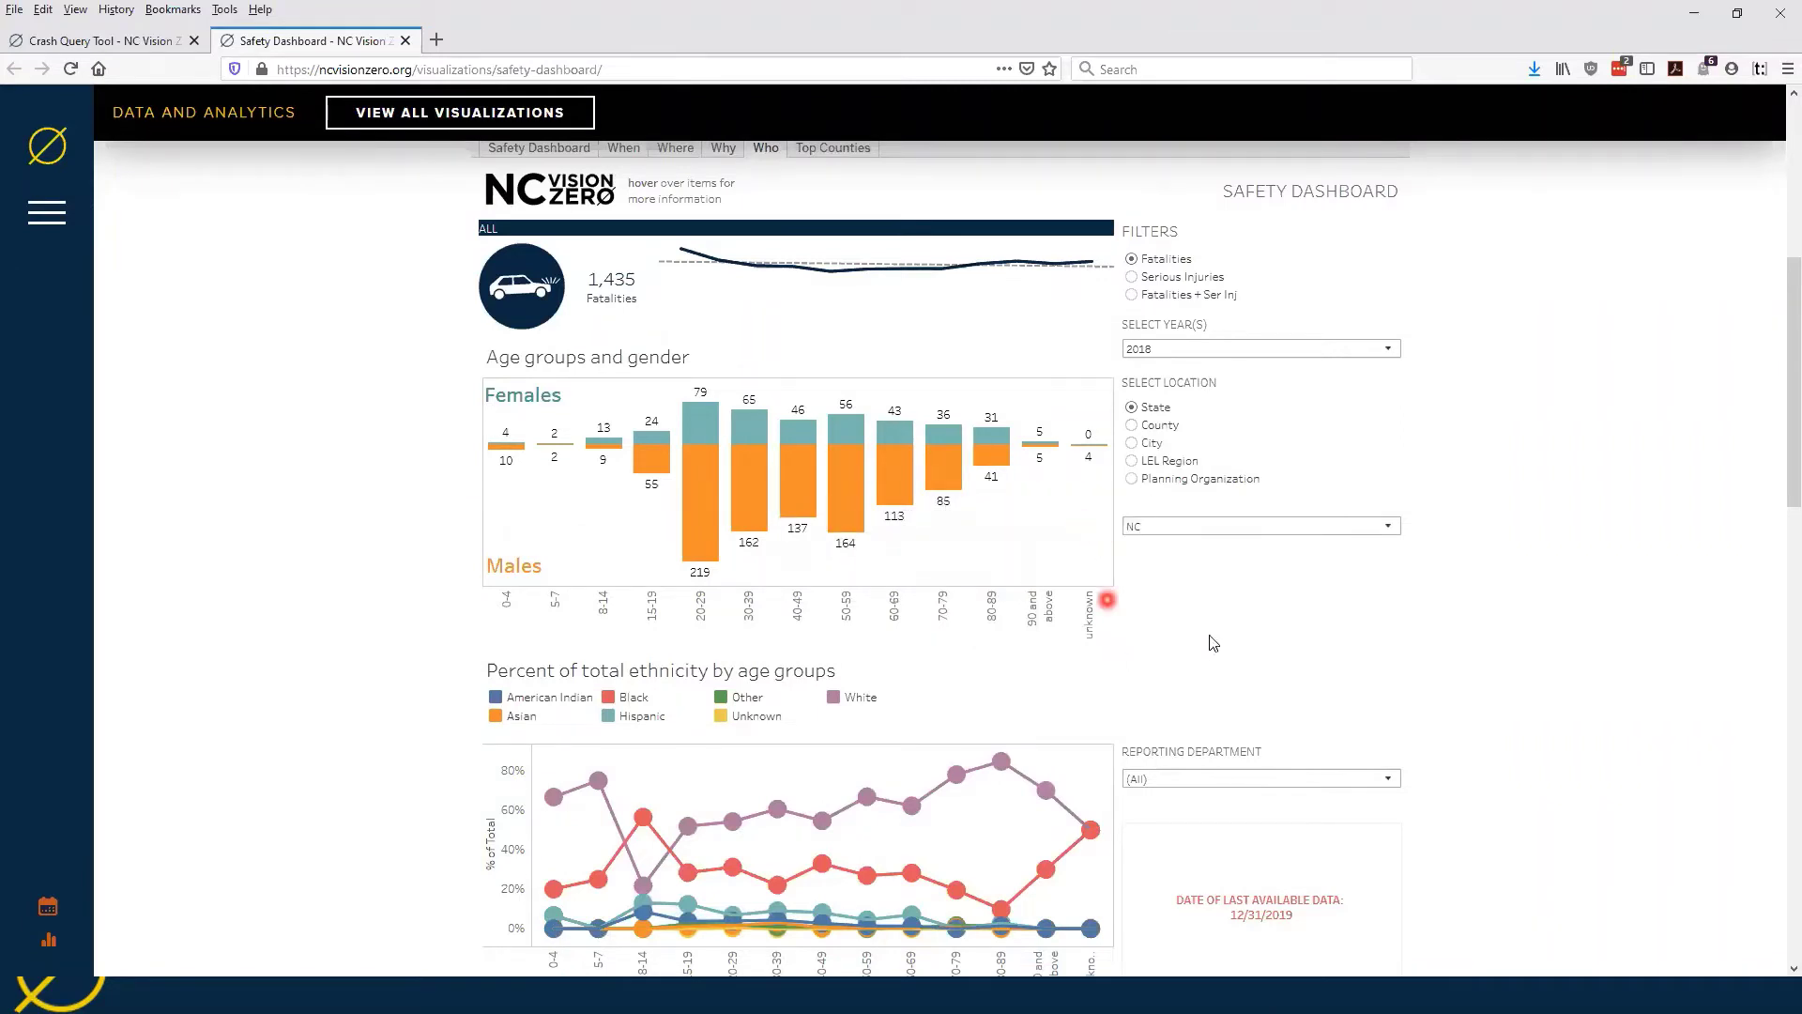
{"action": "scroll", "coordinate": [1777, 432], "scroll_direction": "down", "scroll_amount": 2}
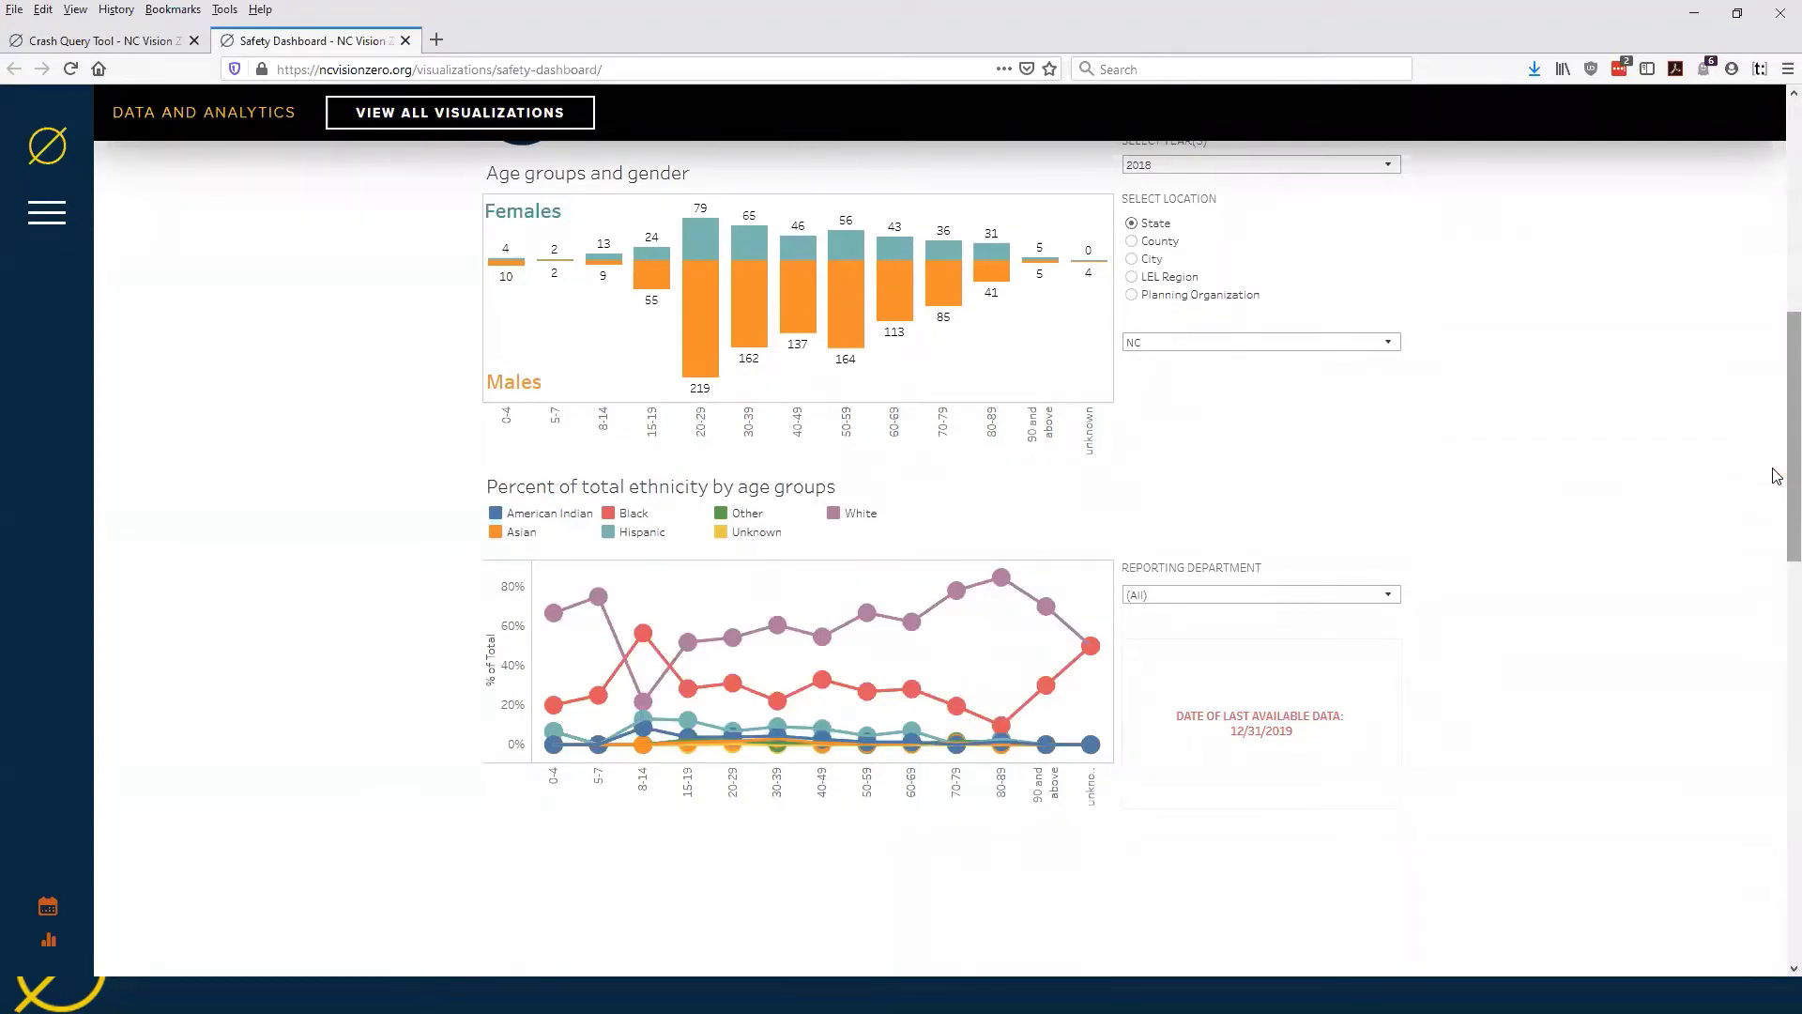
{"action": "left_click_drag", "start_coordinate": [1776, 476], "coordinate": [1777, 406]}
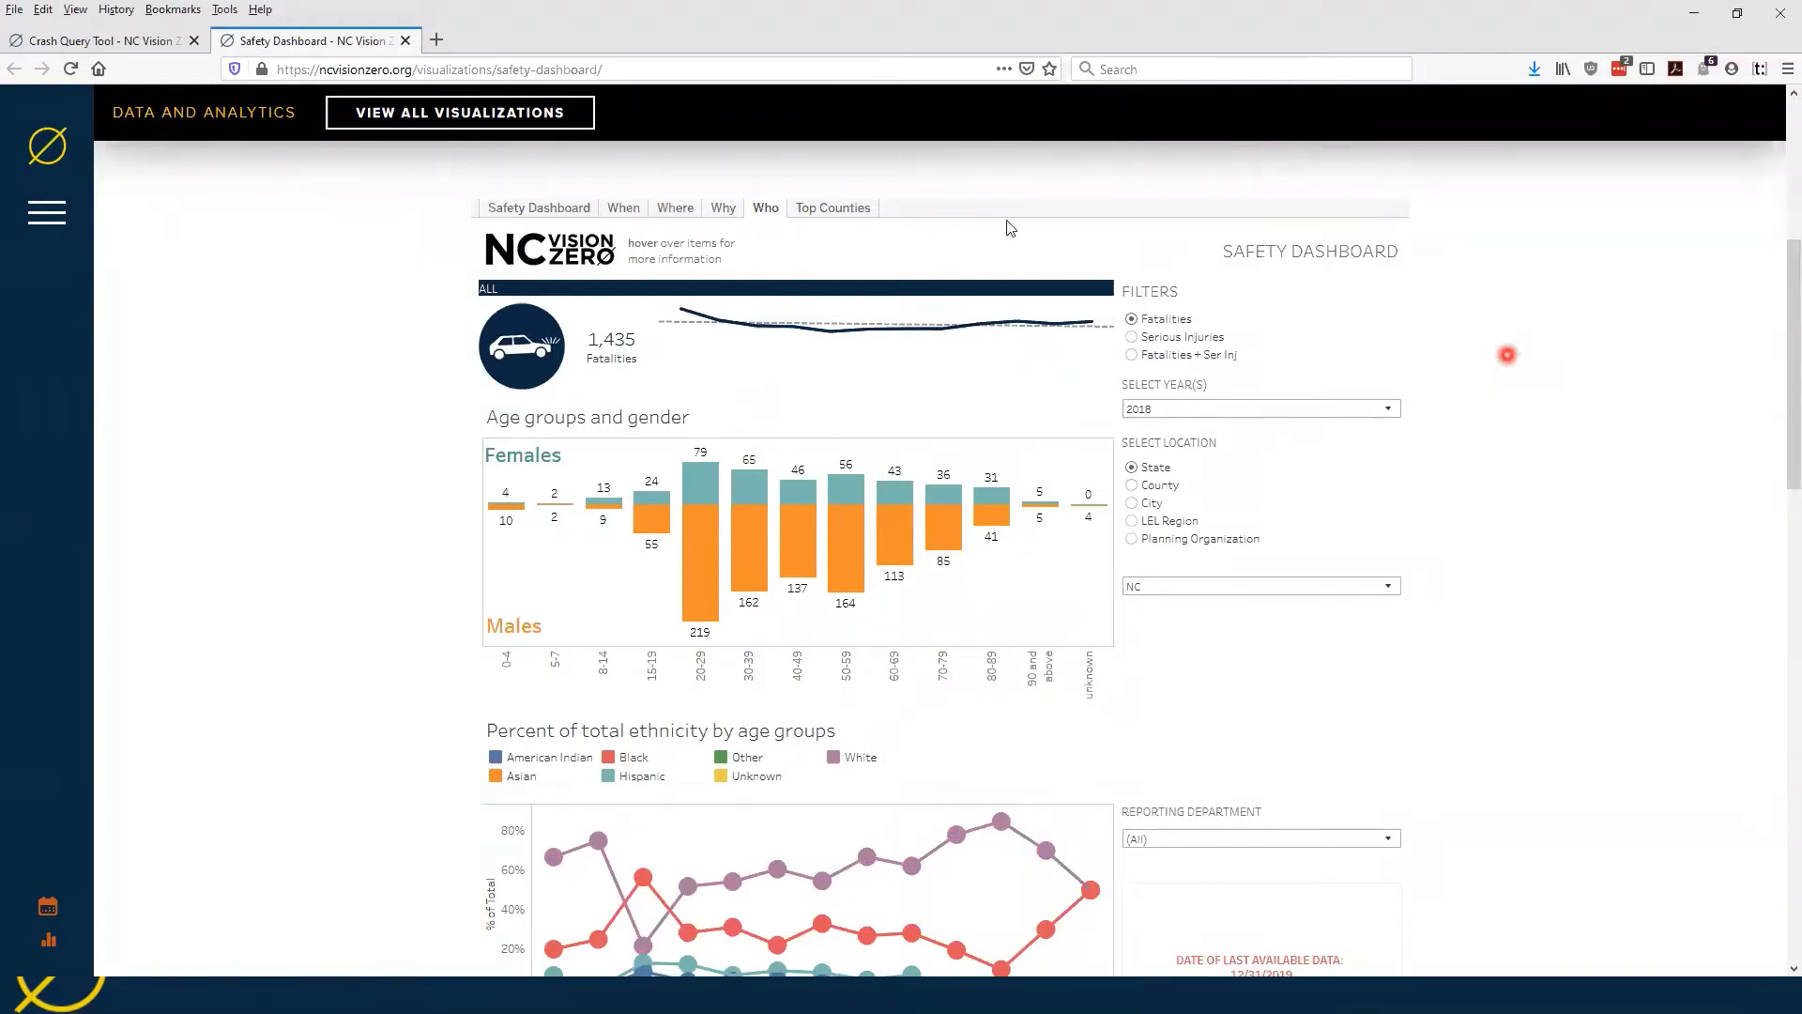
Step: Open the Top Counties page and look through the whole county ranking of 2018 fatalities
{"action": "left_click", "coordinate": [830, 208]}
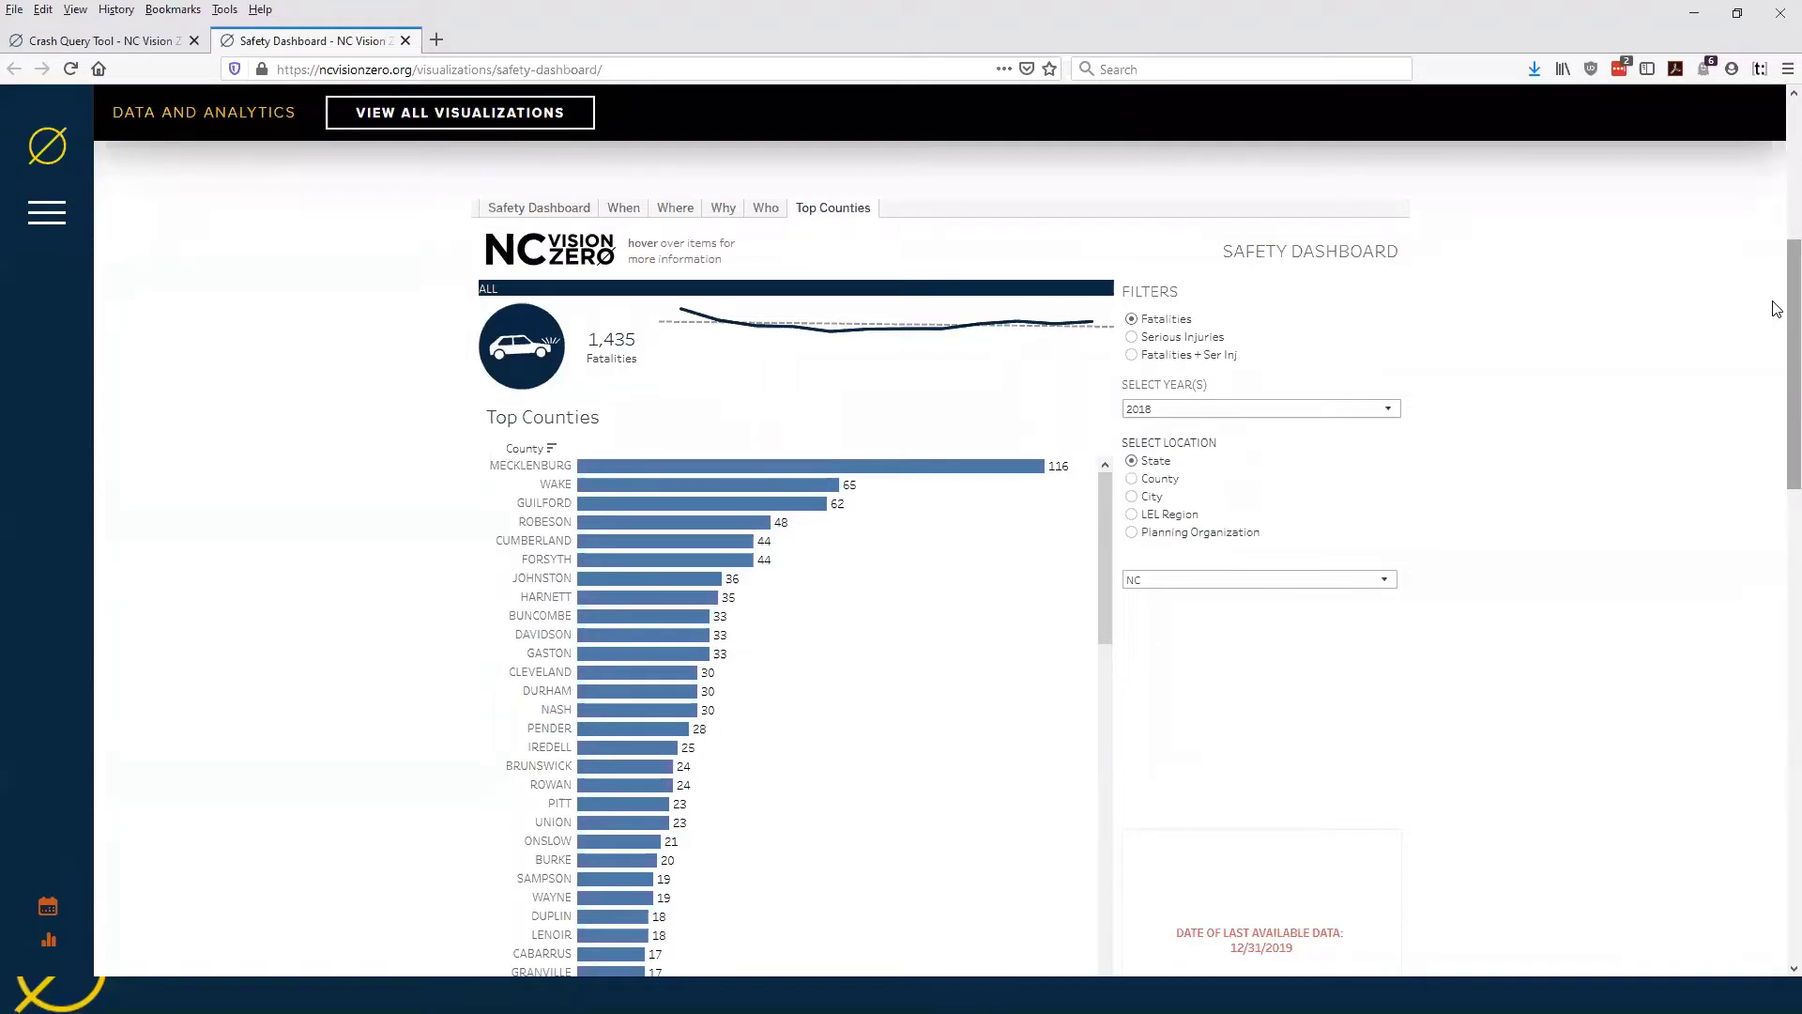
{"action": "left_click_drag", "start_coordinate": [1775, 306], "coordinate": [1777, 366]}
{"action": "mouse_move", "coordinate": [1054, 306]}
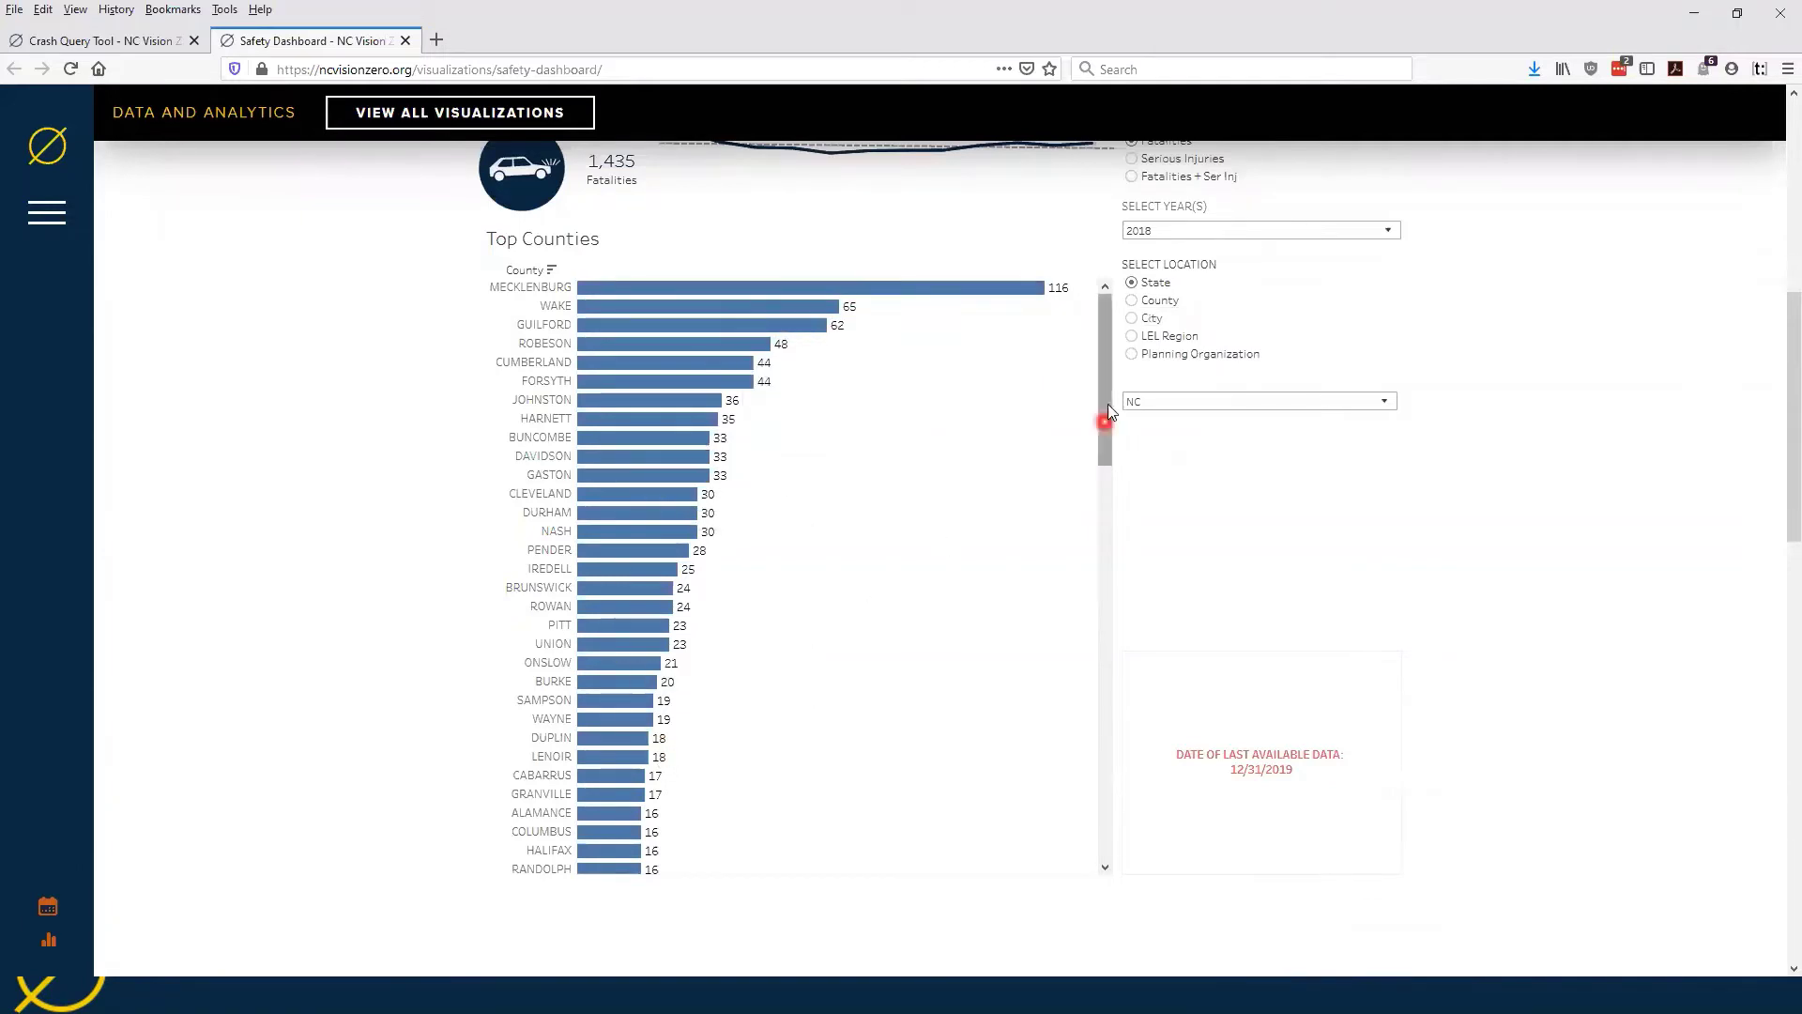
{"action": "left_click_drag", "start_coordinate": [1108, 413], "coordinate": [1123, 624]}
{"action": "left_click", "coordinate": [1127, 702]}
{"action": "left_click_drag", "start_coordinate": [1118, 732], "coordinate": [1106, 310]}
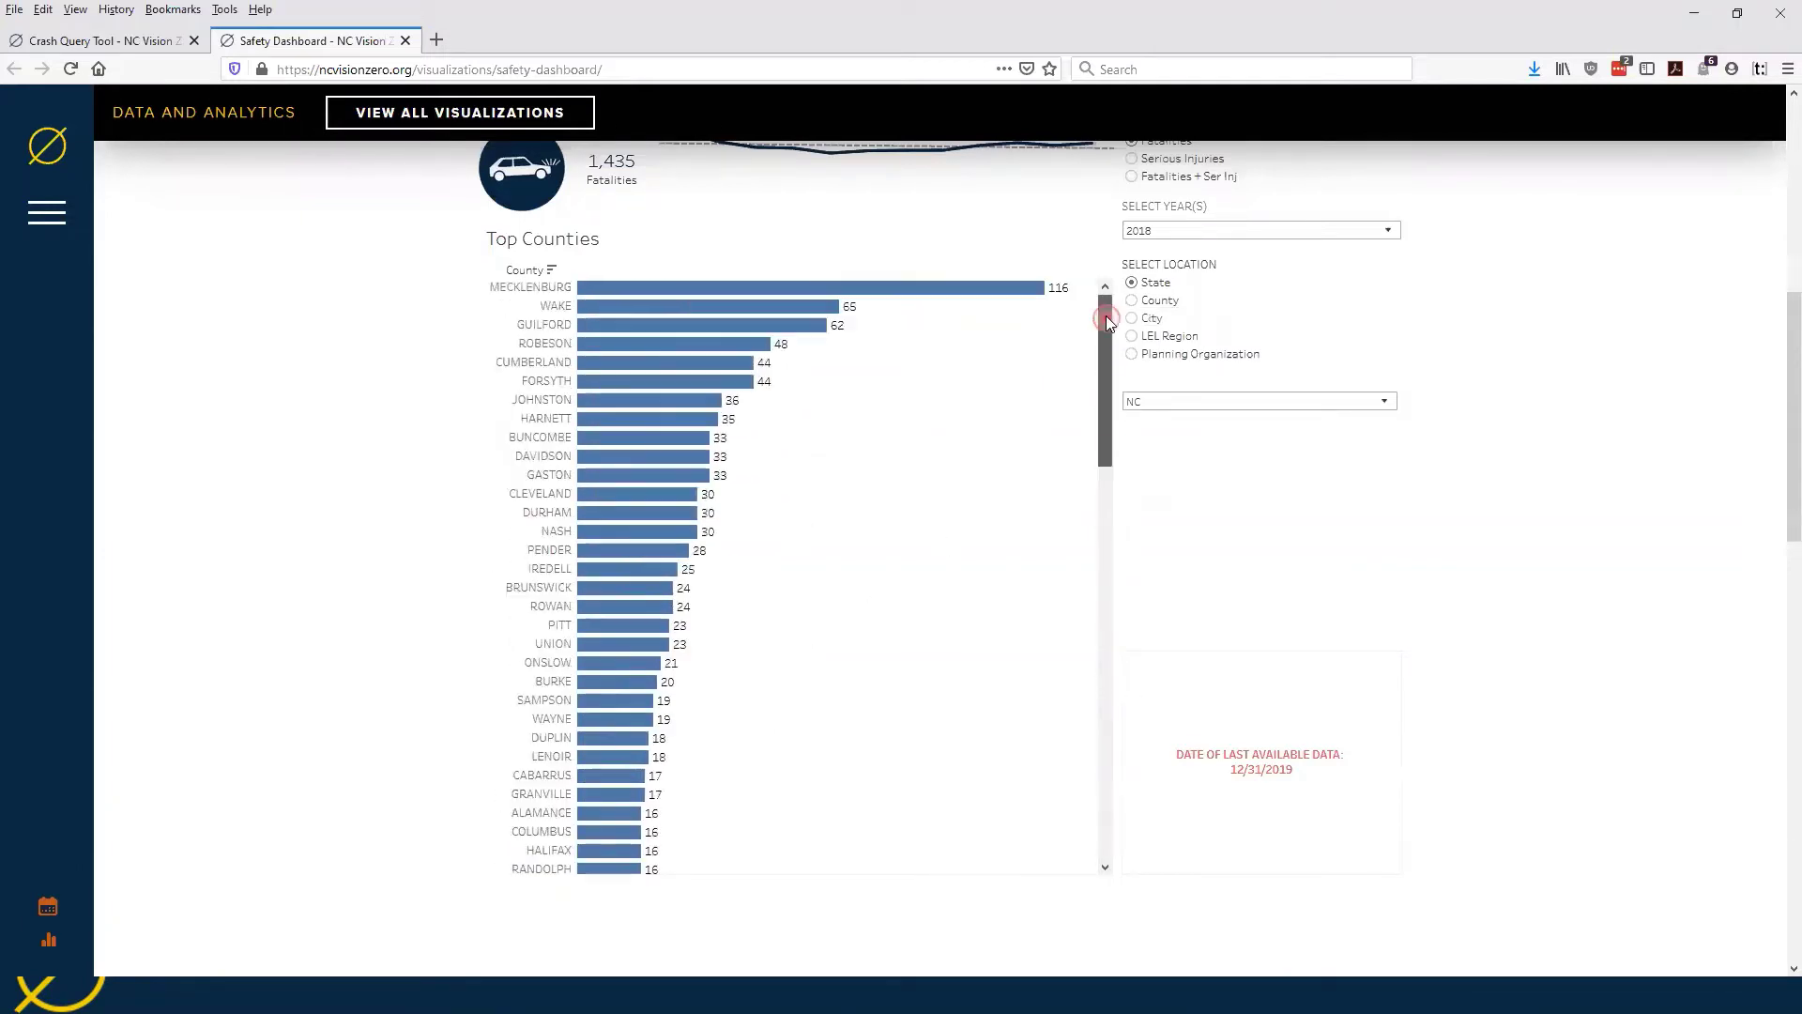
Step: Return to the Safety Dashboard overview page, and switch to the slide presentation at its Crash Query Tool slide
{"action": "left_click_drag", "start_coordinate": [1777, 515], "coordinate": [1777, 379]}
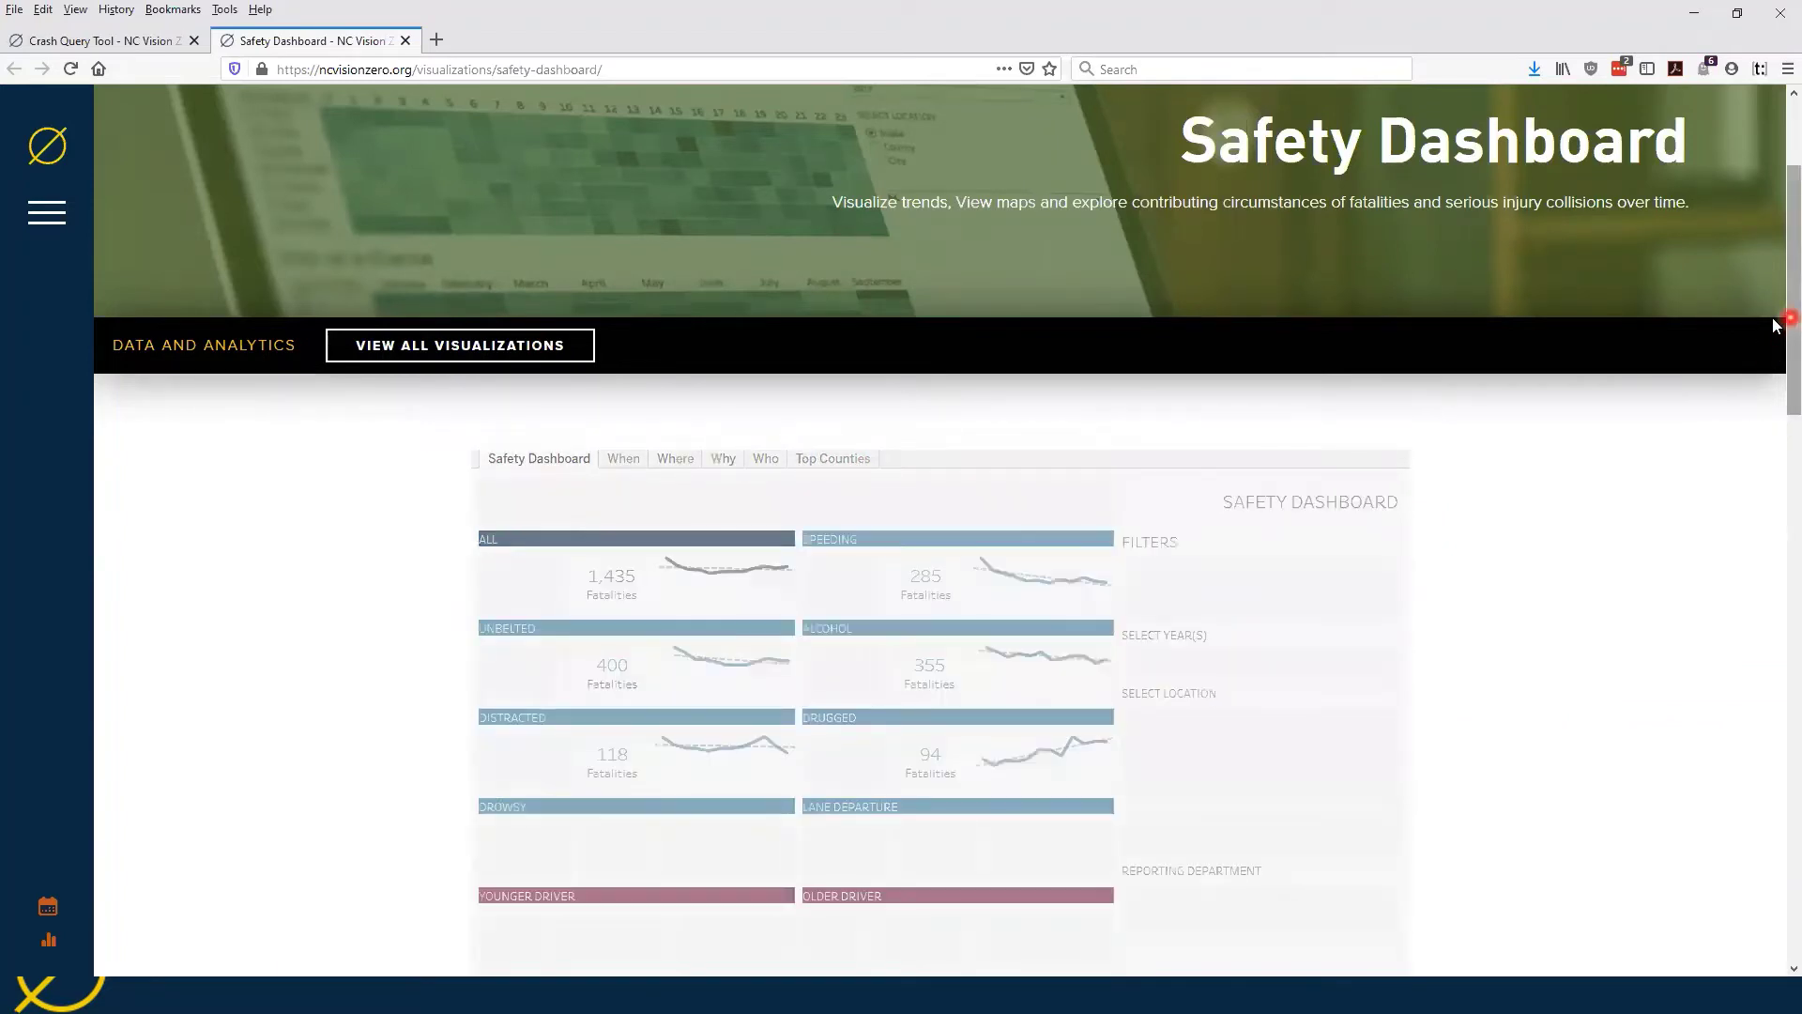
{"action": "scroll", "coordinate": [1777, 385], "scroll_direction": "down", "scroll_amount": 3}
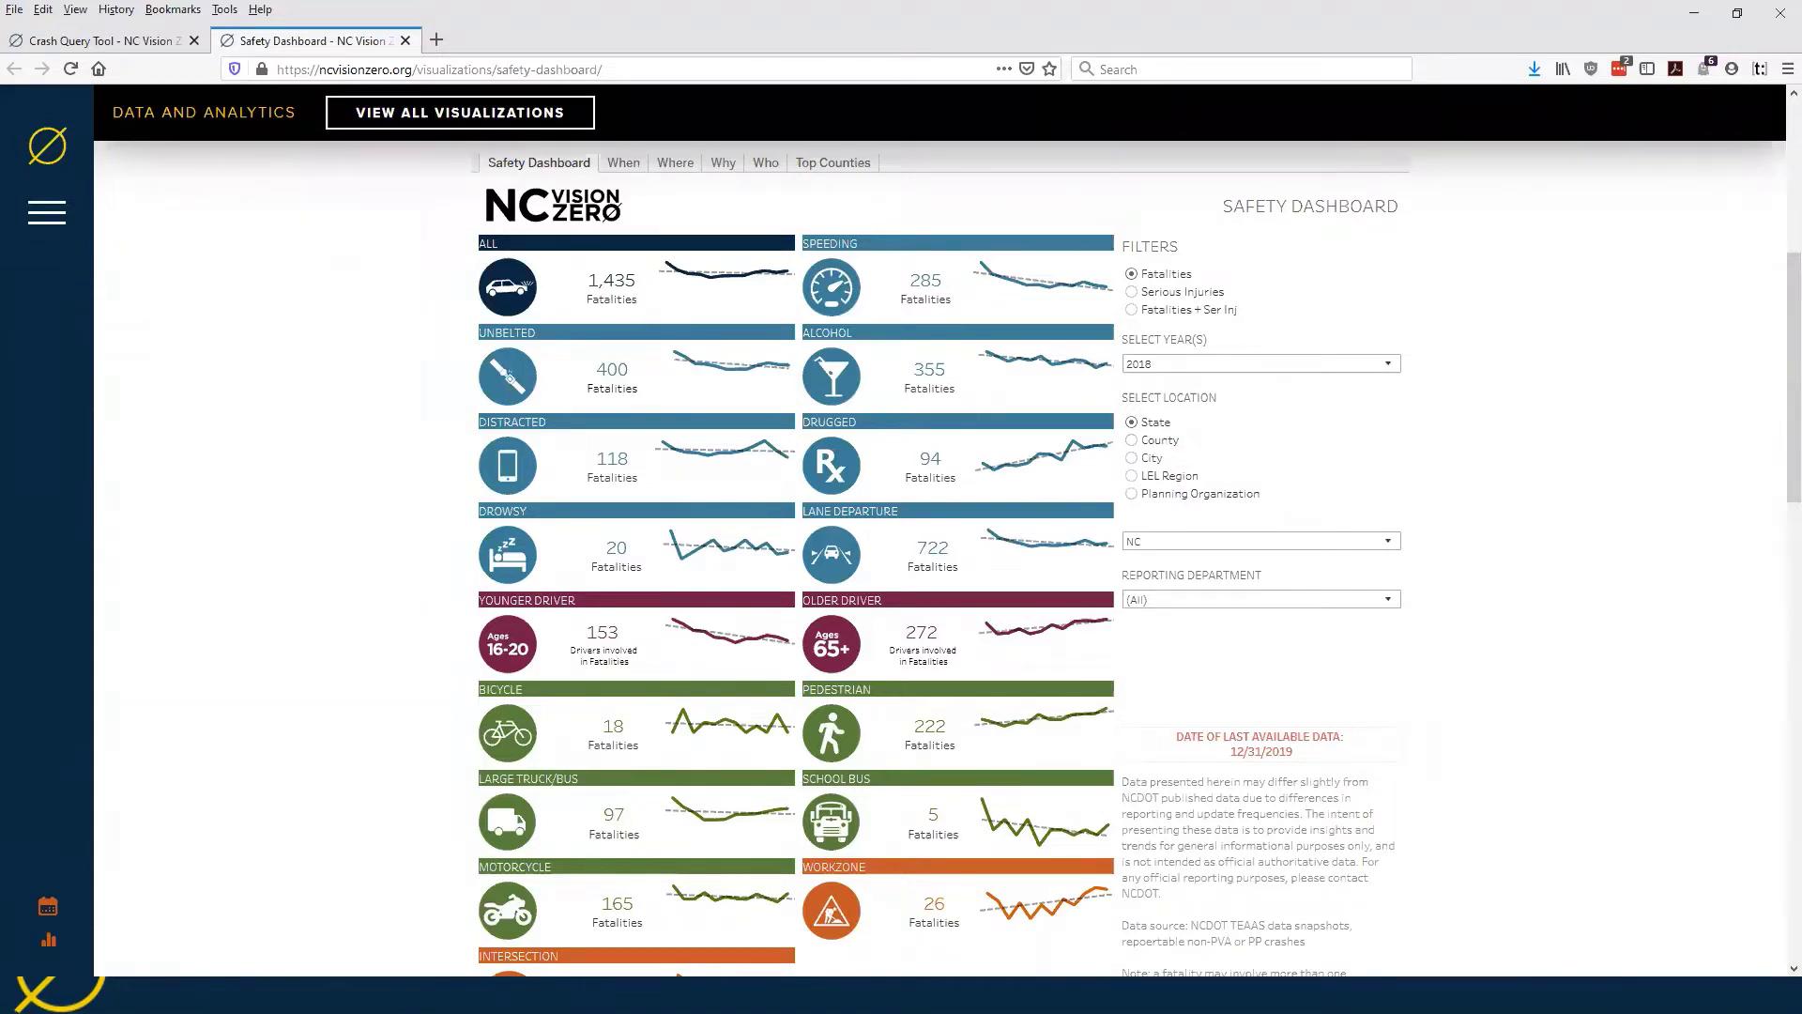
{"action": "key", "text": "alt+Tab"}
{"action": "key", "text": "Right"}
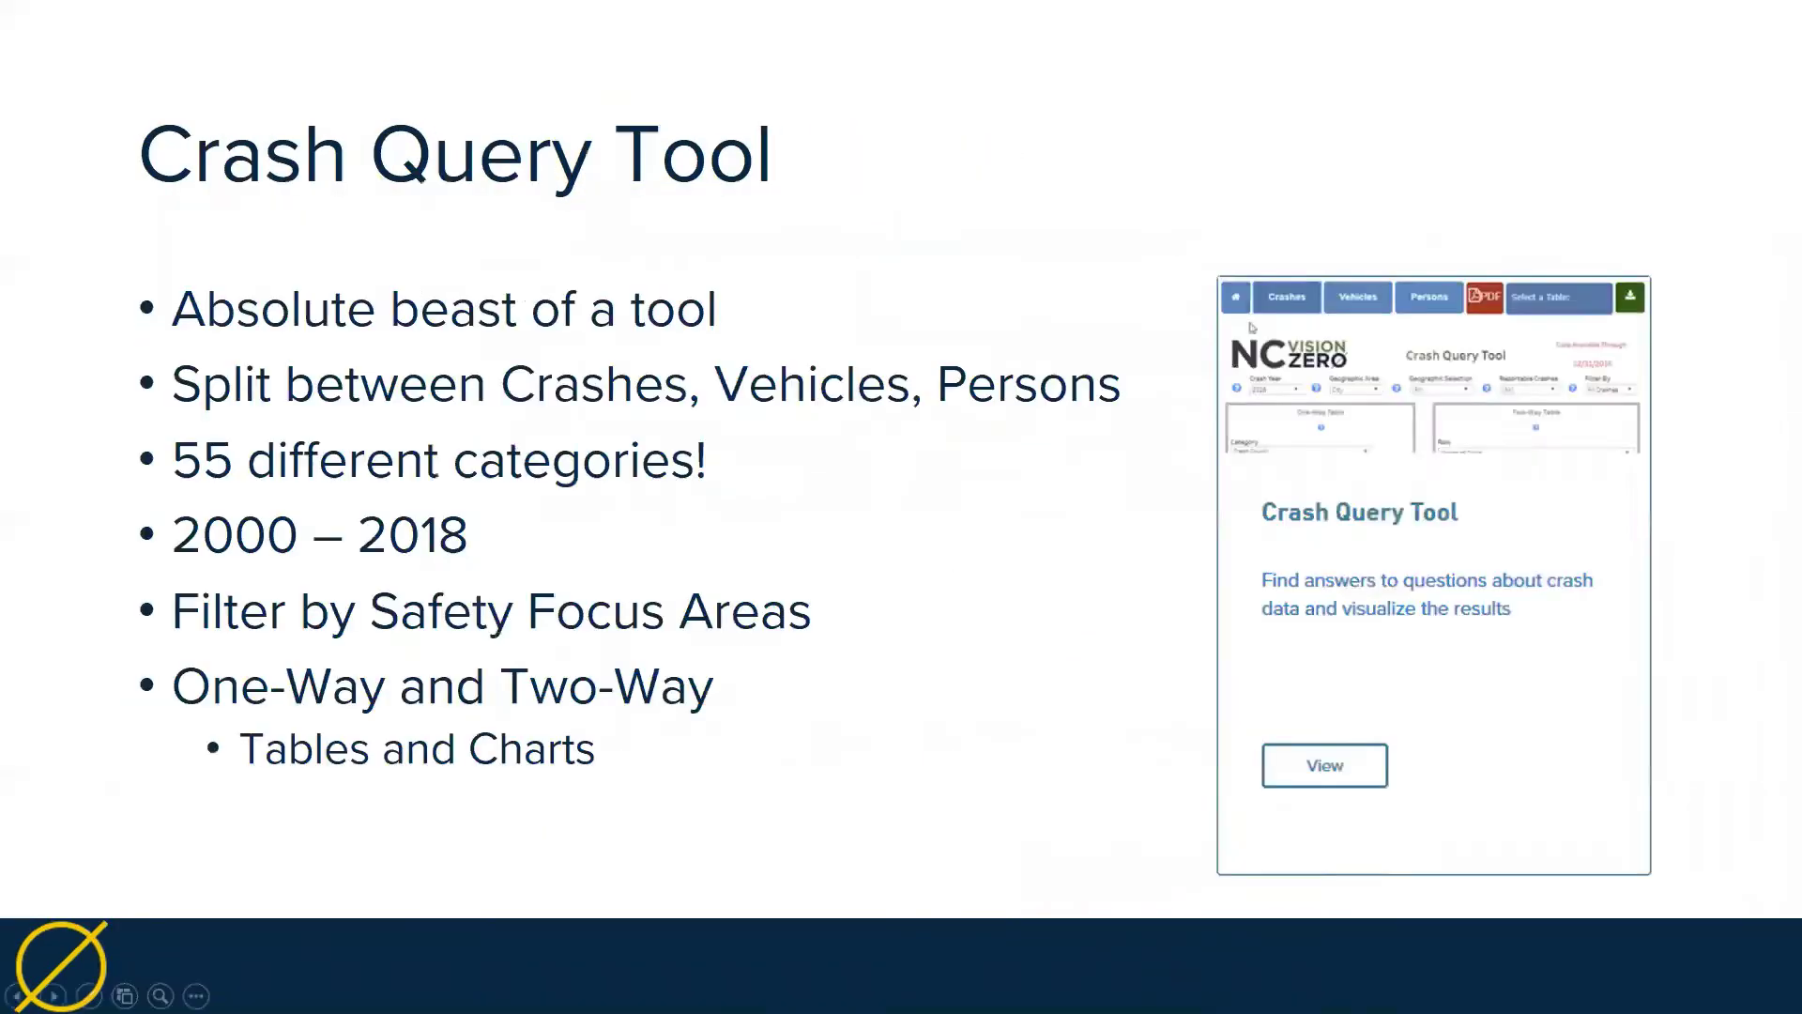
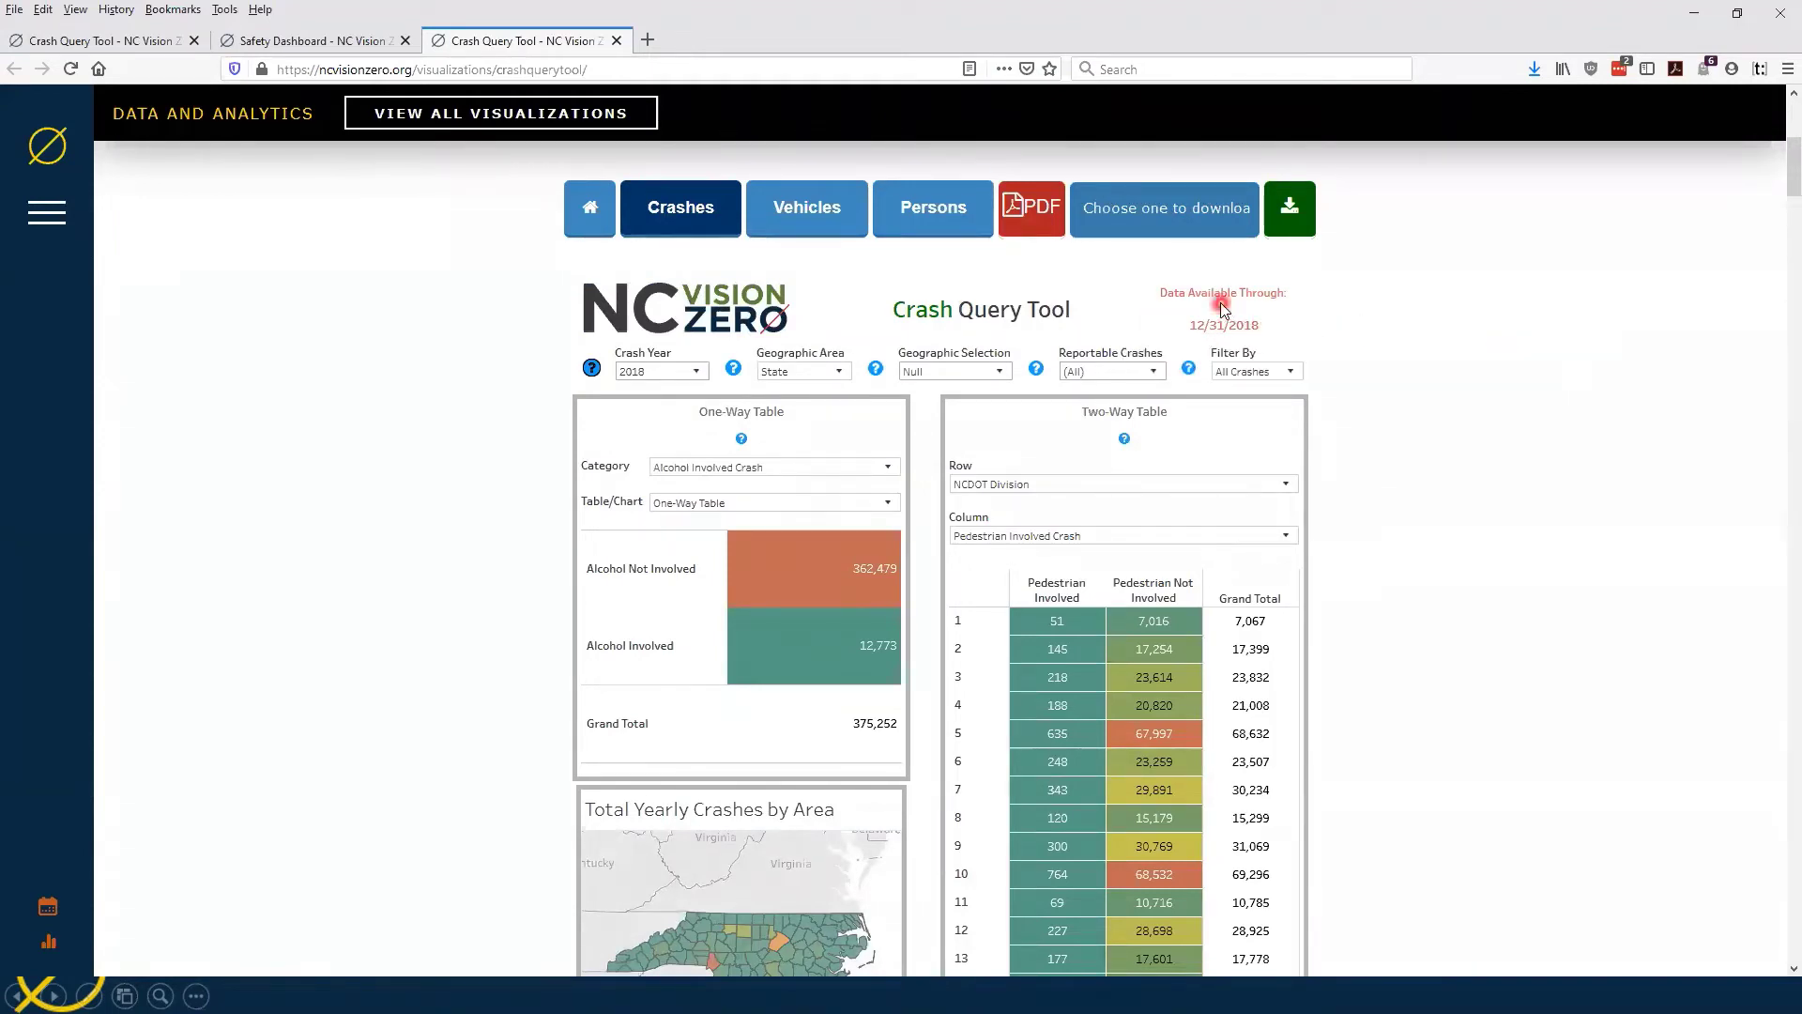
Step: Review the data availability date and the Crash Year, Geographic Area and Geographic Selection filter options of the Crash Query Tool
{"action": "mouse_move", "coordinate": [1262, 330]}
{"action": "left_click", "coordinate": [698, 372]}
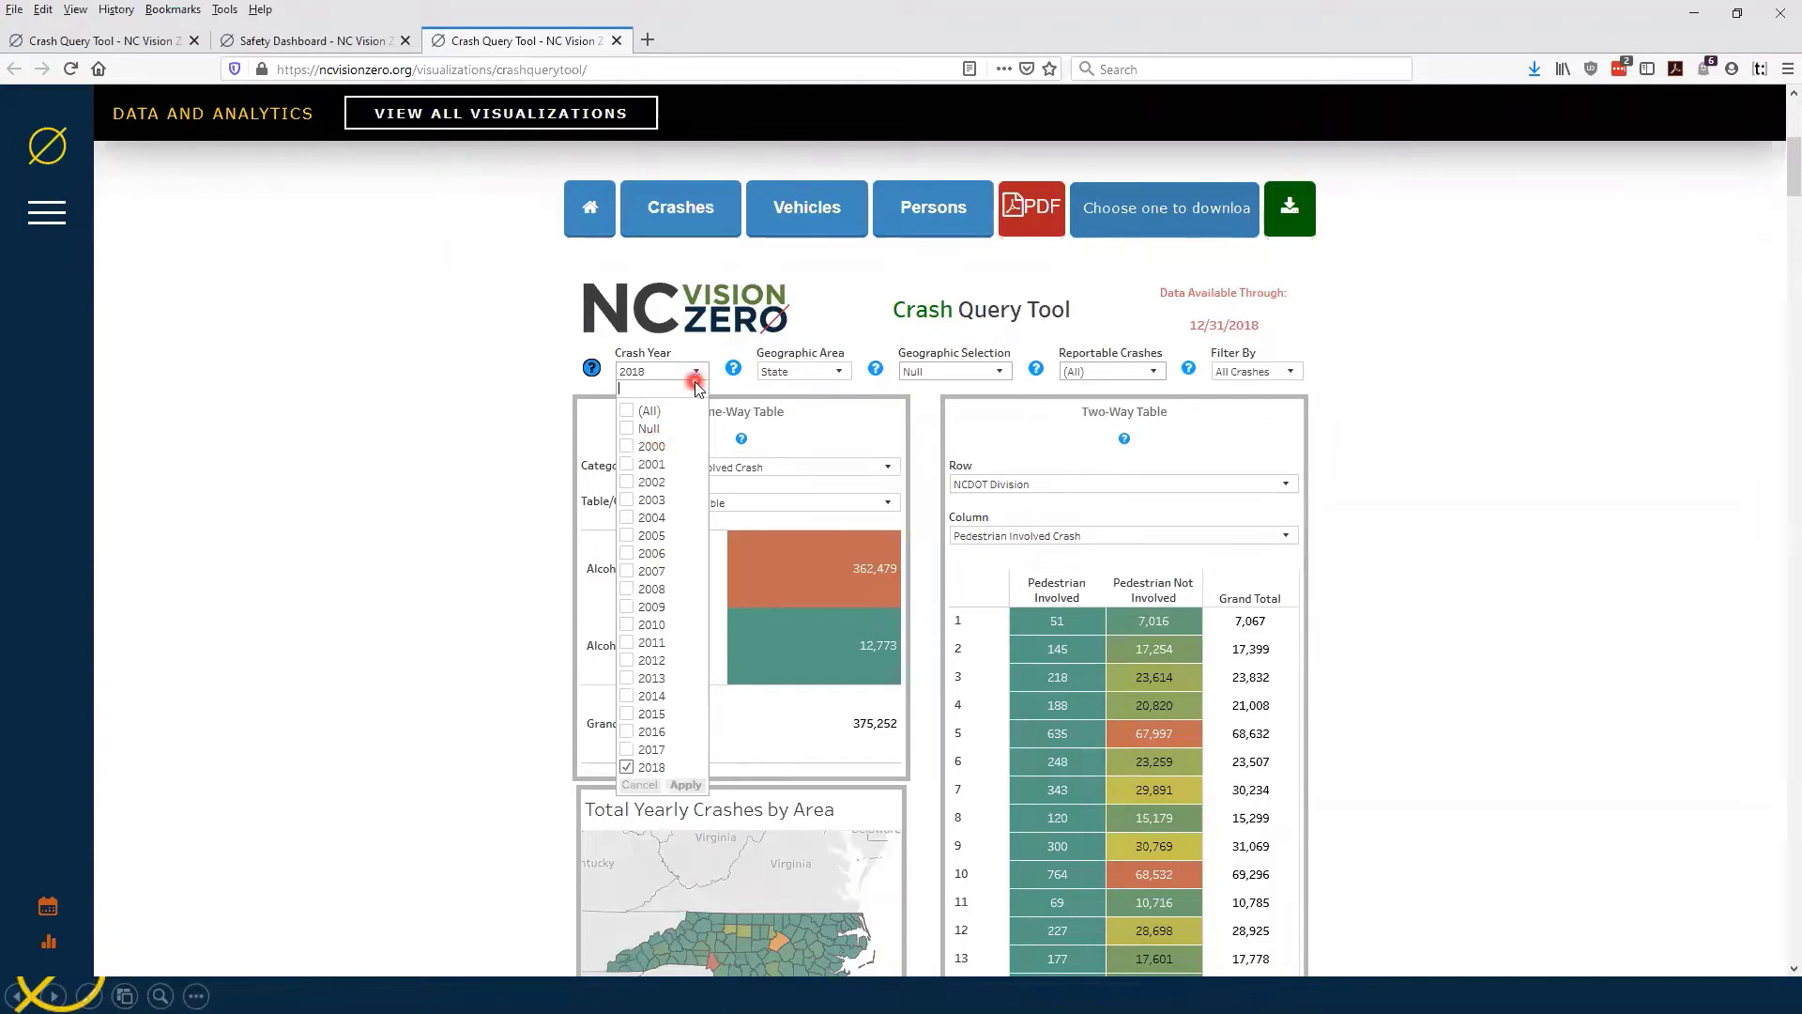
{"action": "left_click", "coordinate": [694, 372]}
{"action": "left_click", "coordinate": [838, 371]}
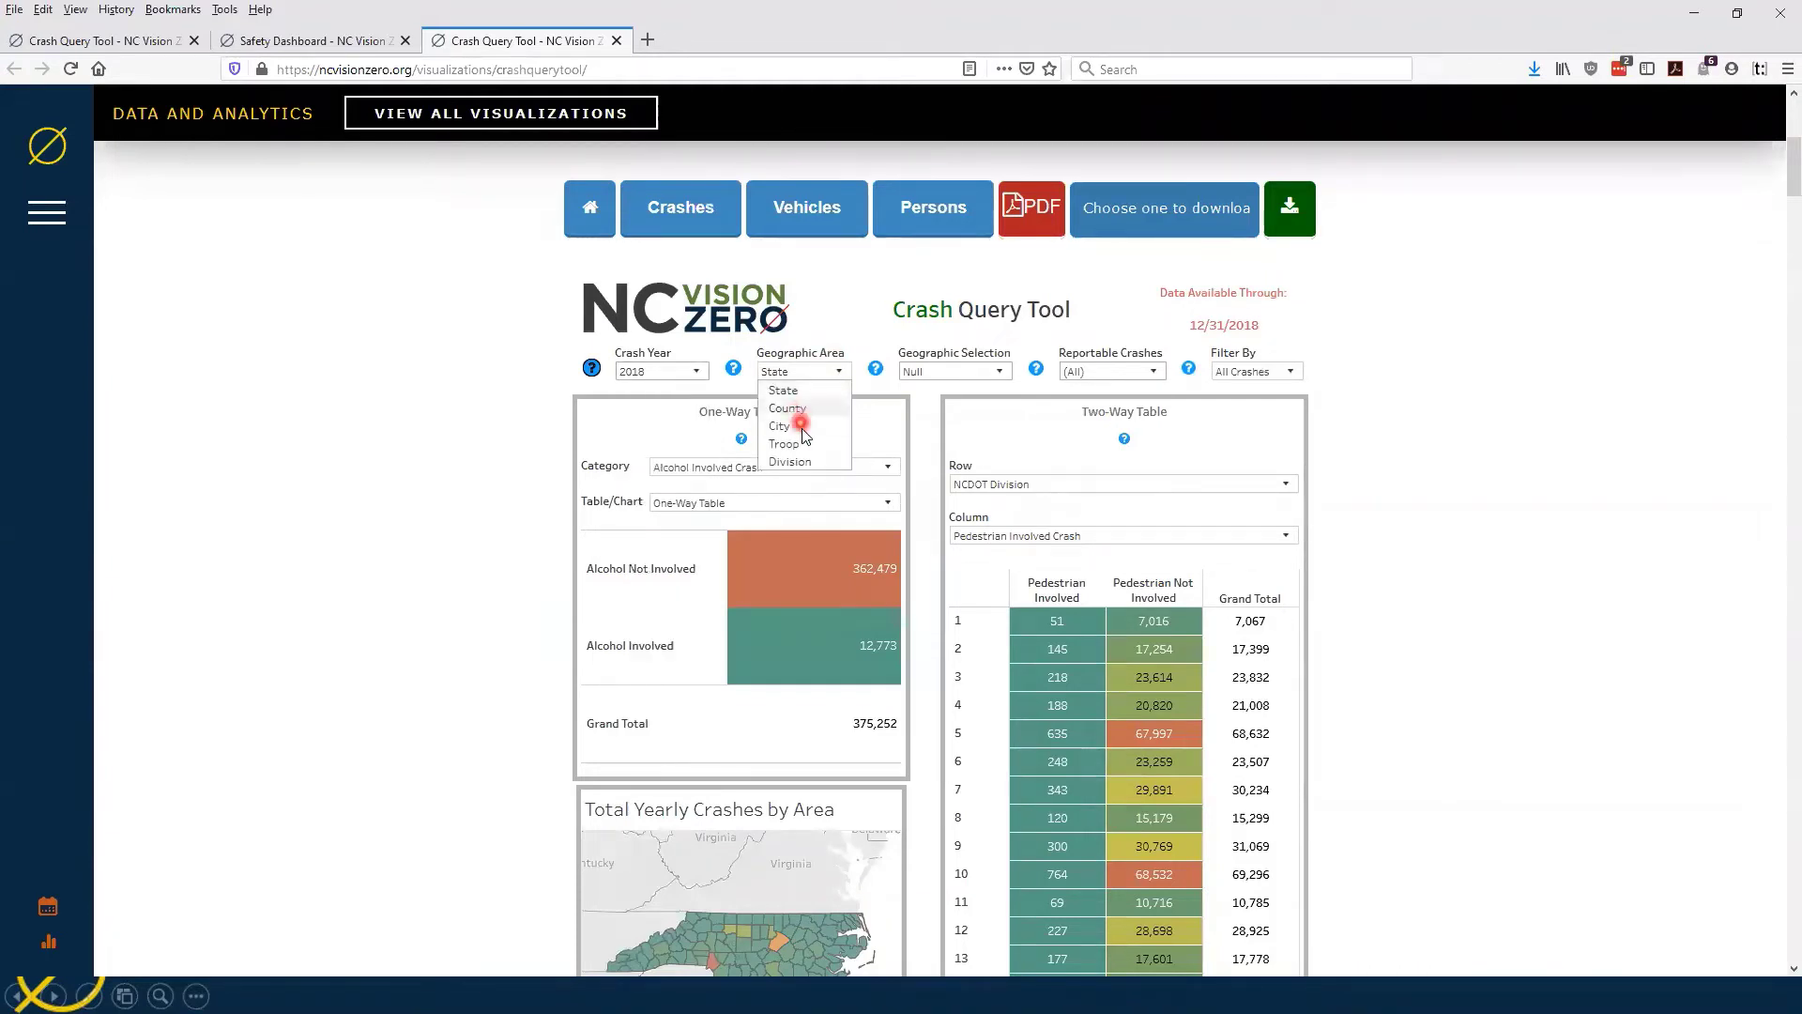
{"action": "left_click", "coordinate": [1002, 372]}
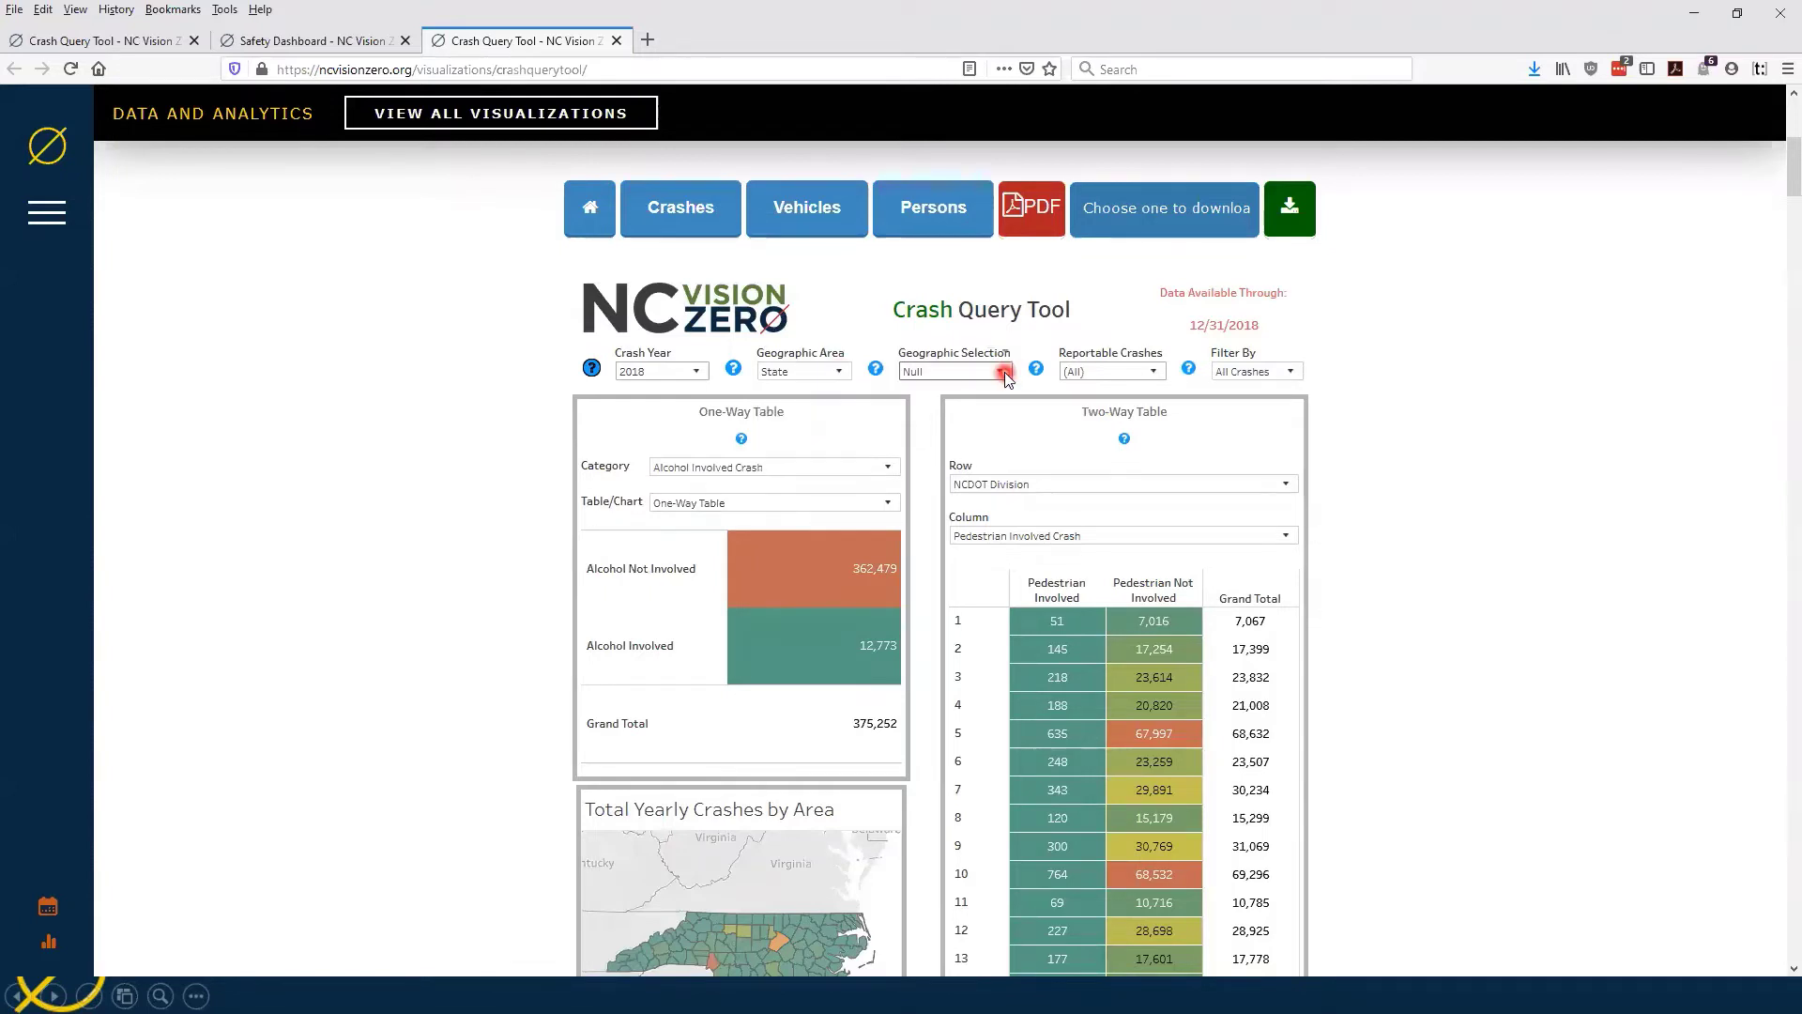
{"action": "left_click", "coordinate": [1003, 373]}
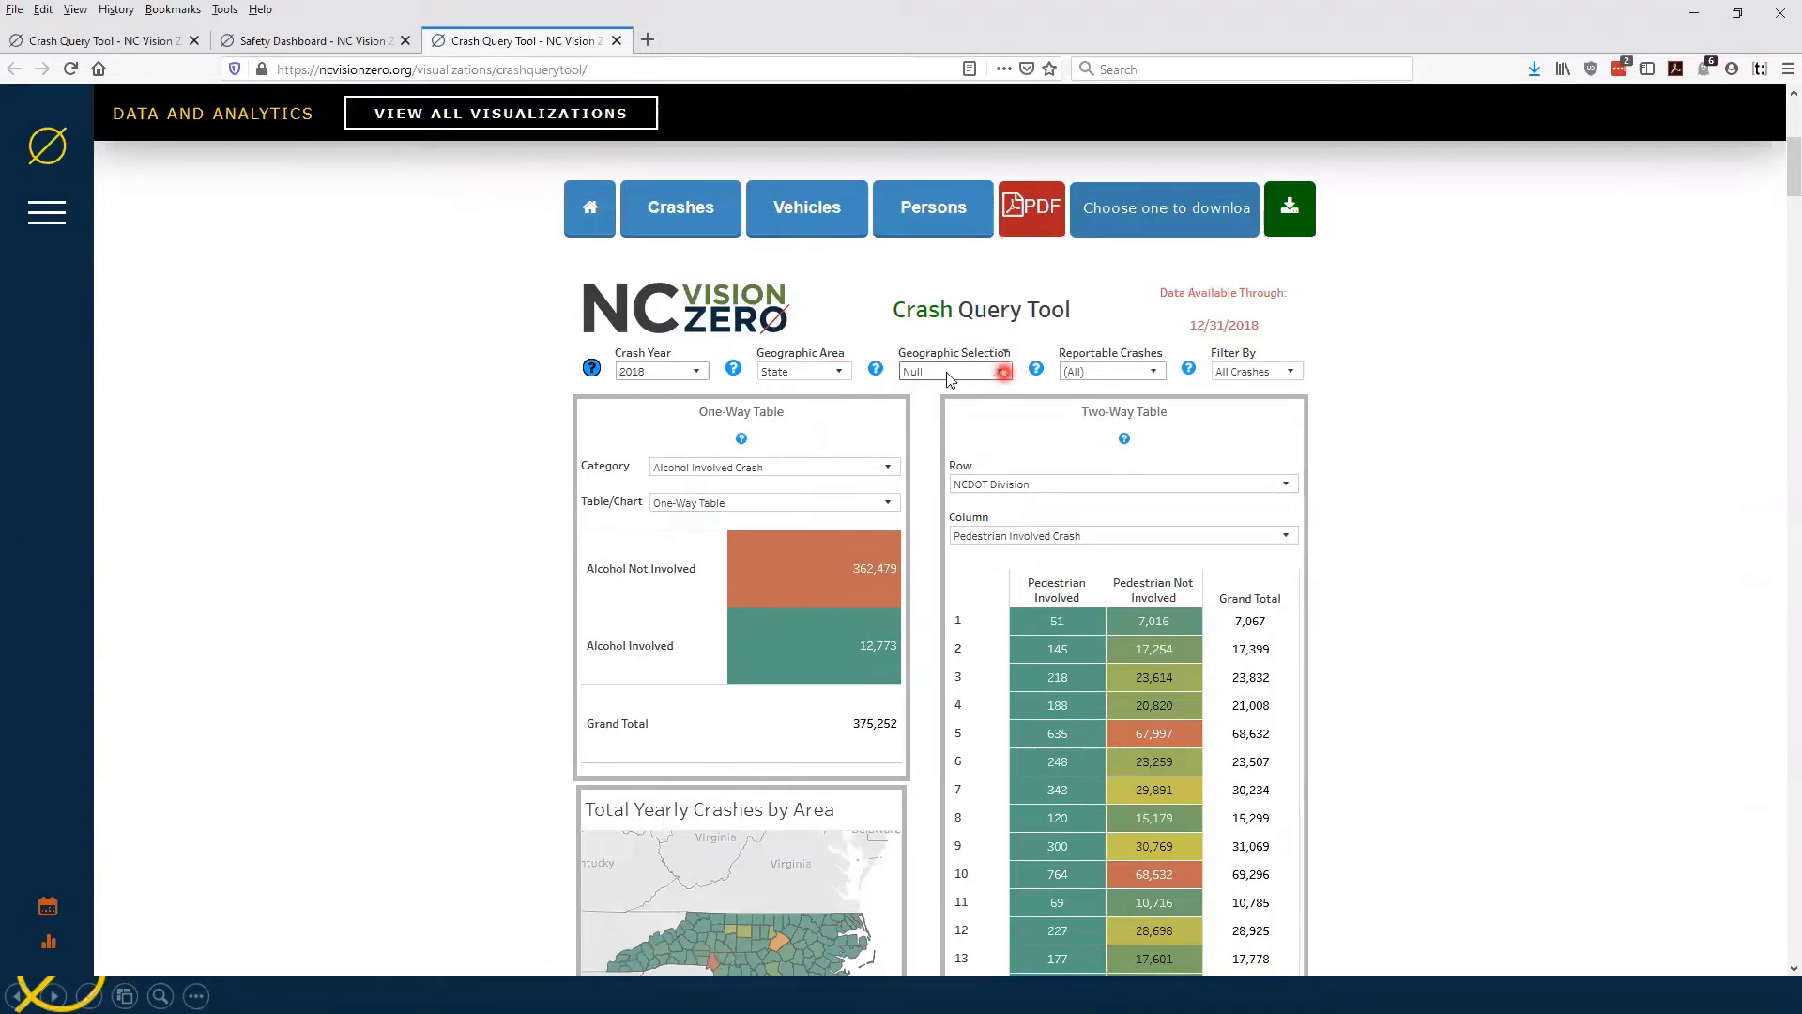
{"action": "left_click", "coordinate": [838, 373]}
Step: Review the Reportable Crashes filter and the crash types offered by the Filter By option, leaving All Crashes selected
{"action": "left_click", "coordinate": [1156, 371]}
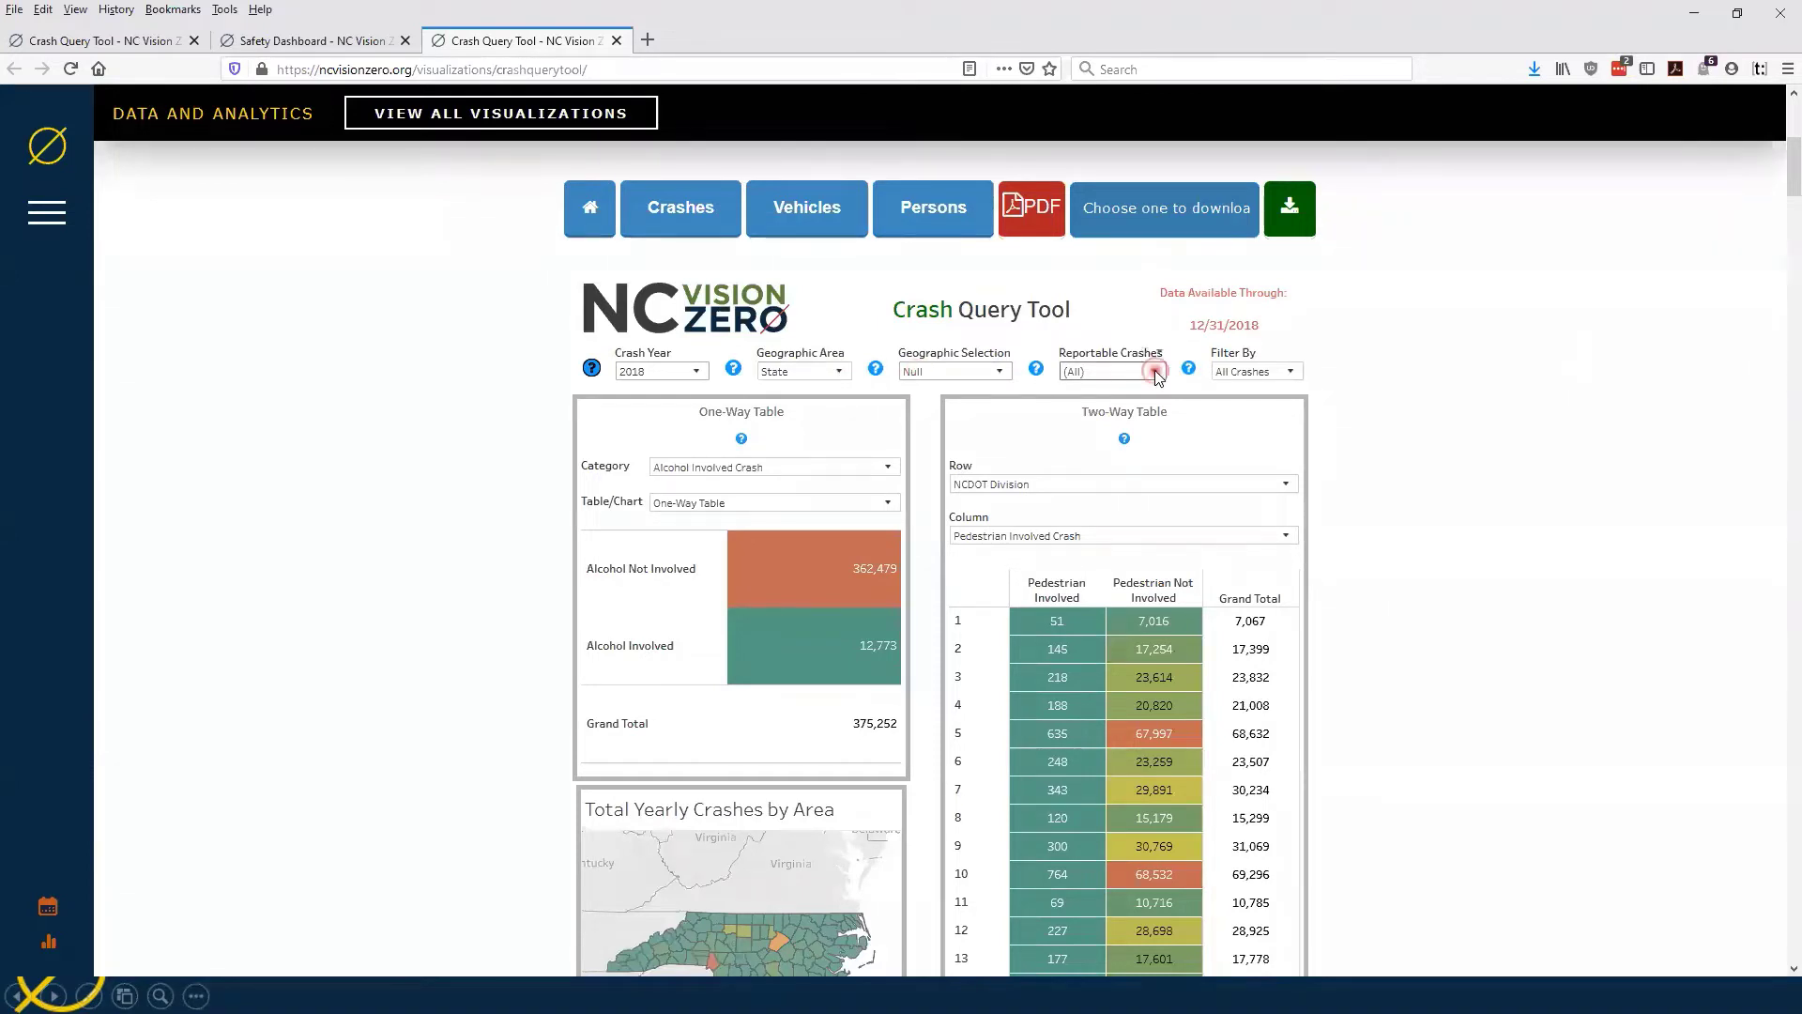
{"action": "left_click", "coordinate": [1302, 388]}
{"action": "left_click", "coordinate": [1512, 392]}
{"action": "left_click", "coordinate": [1290, 373]}
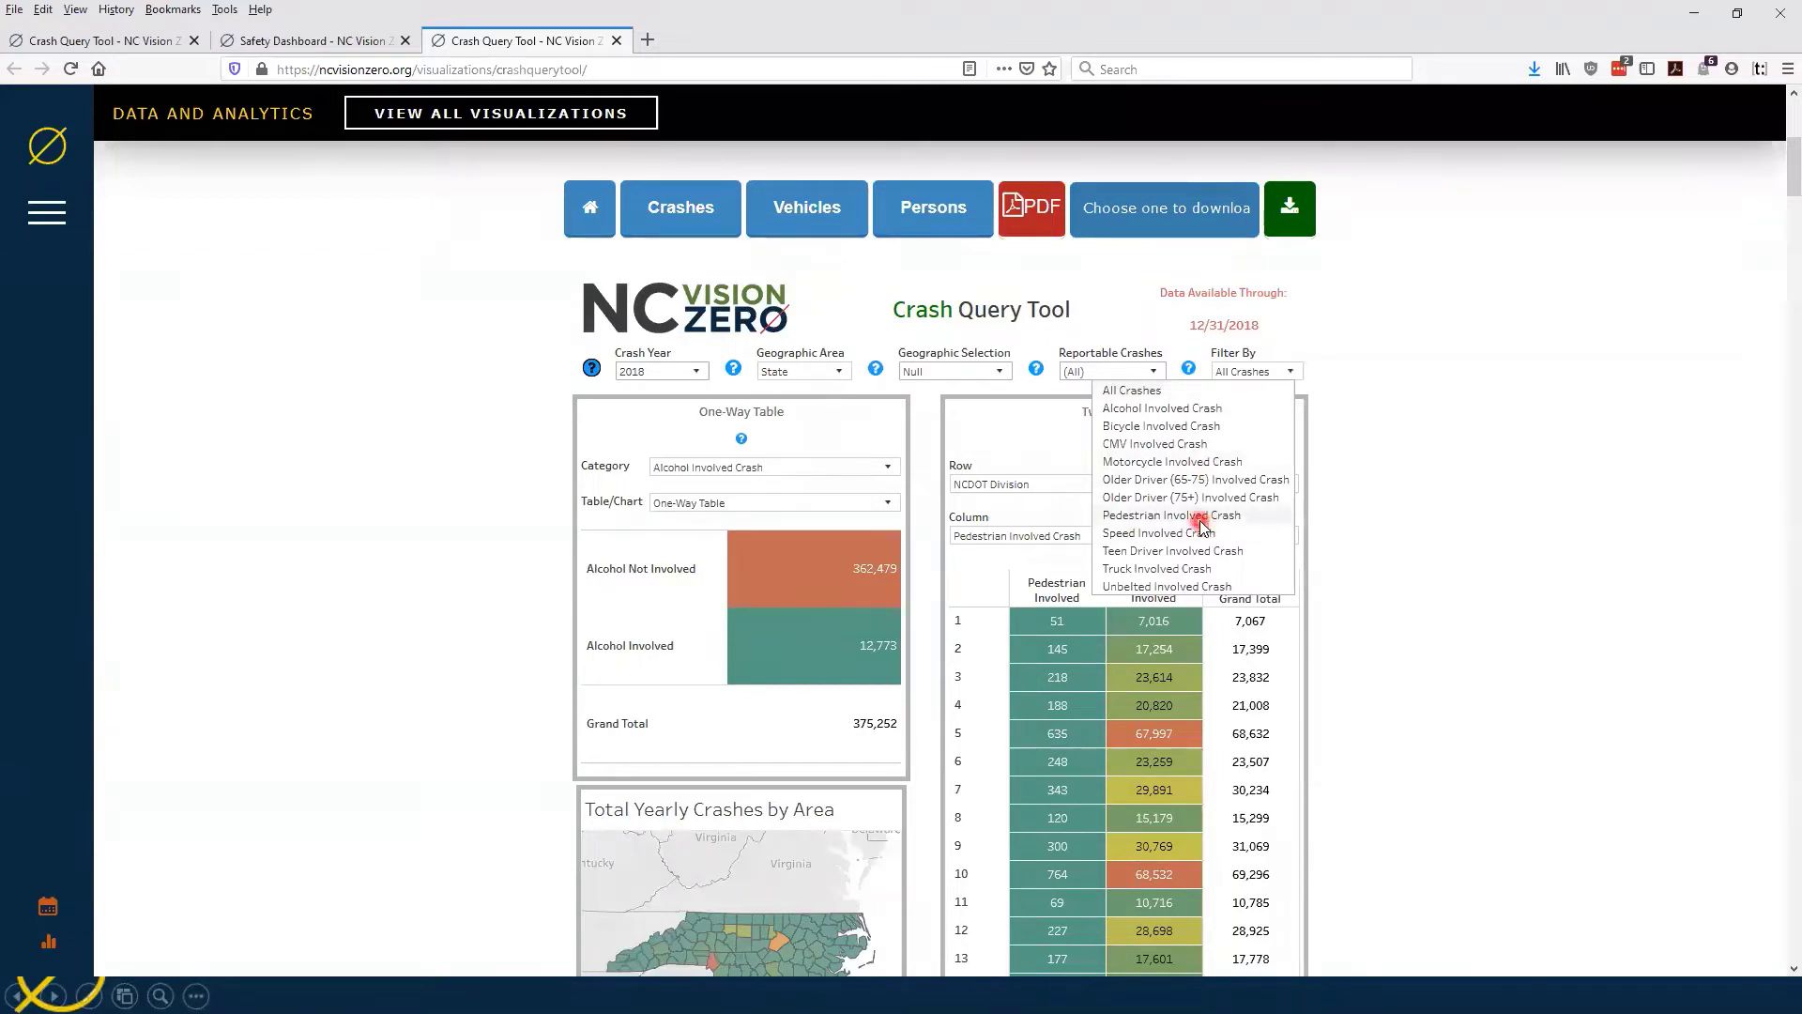
{"action": "left_click", "coordinate": [1290, 372]}
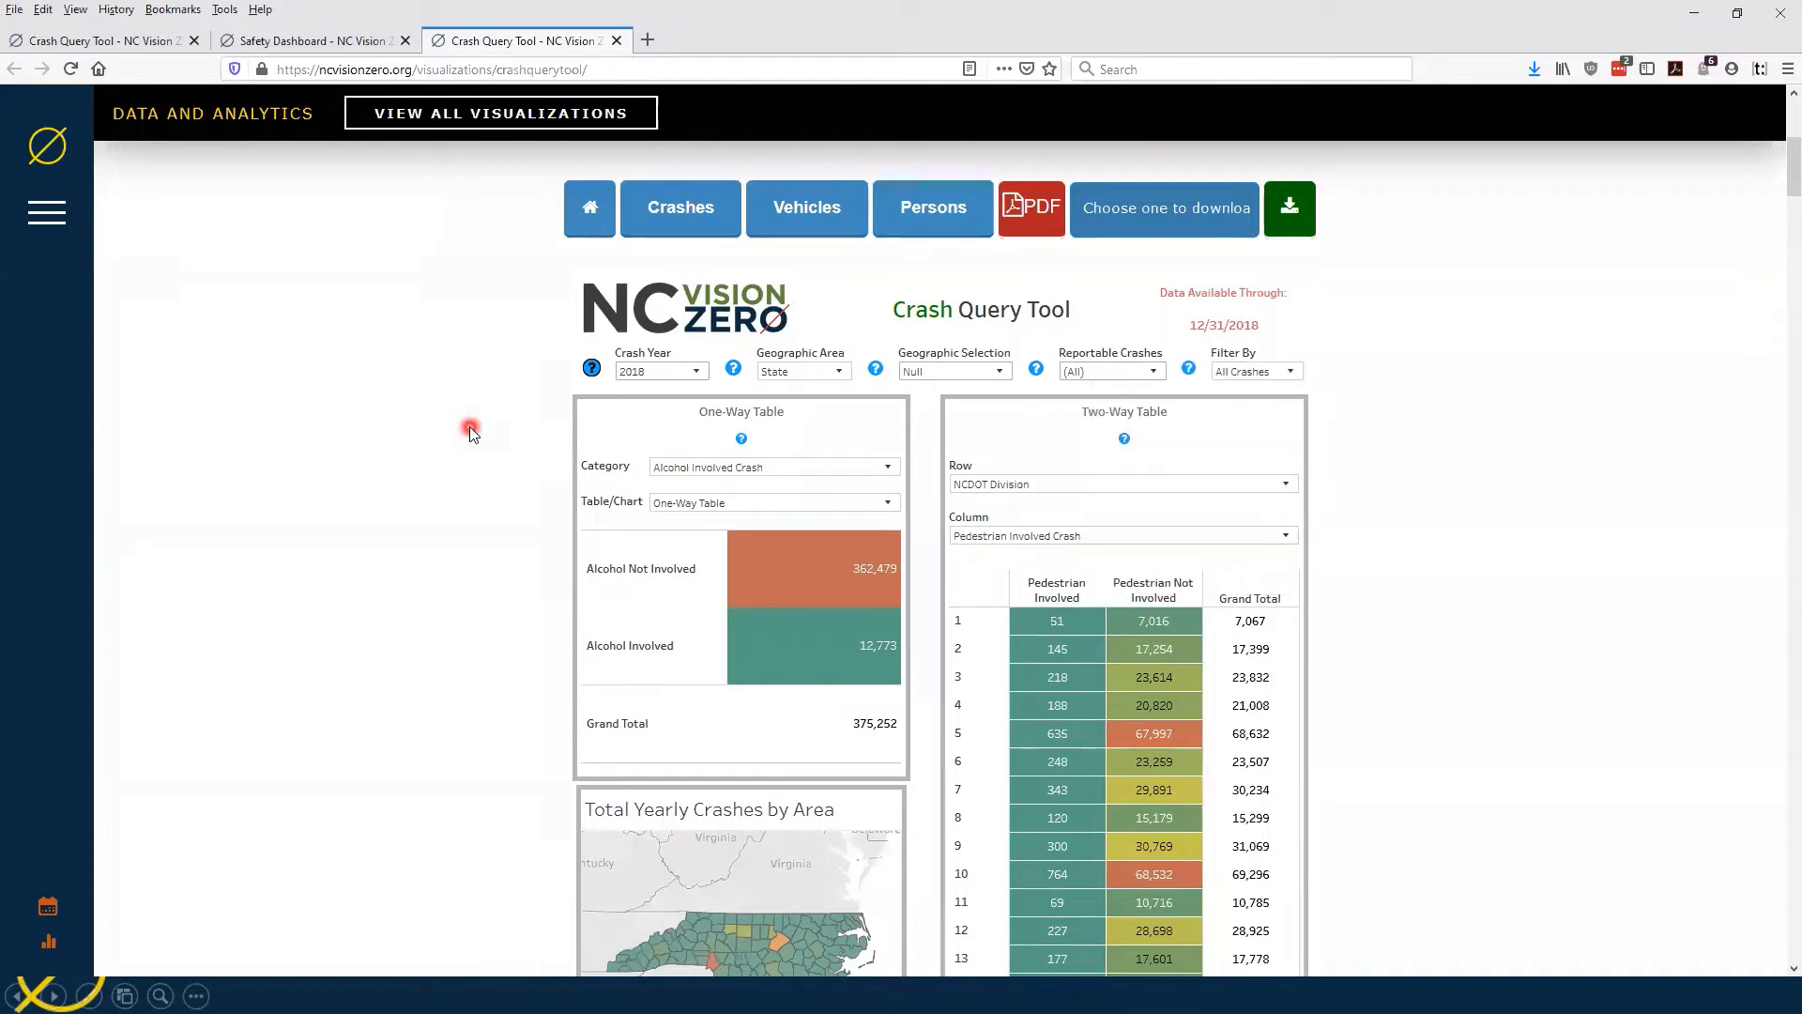
Step: Read the help notes for the Crash Year, geographic and Reportable Crashes filters and for the One-Way Table
{"action": "left_click", "coordinate": [591, 367]}
{"action": "left_click", "coordinate": [734, 370]}
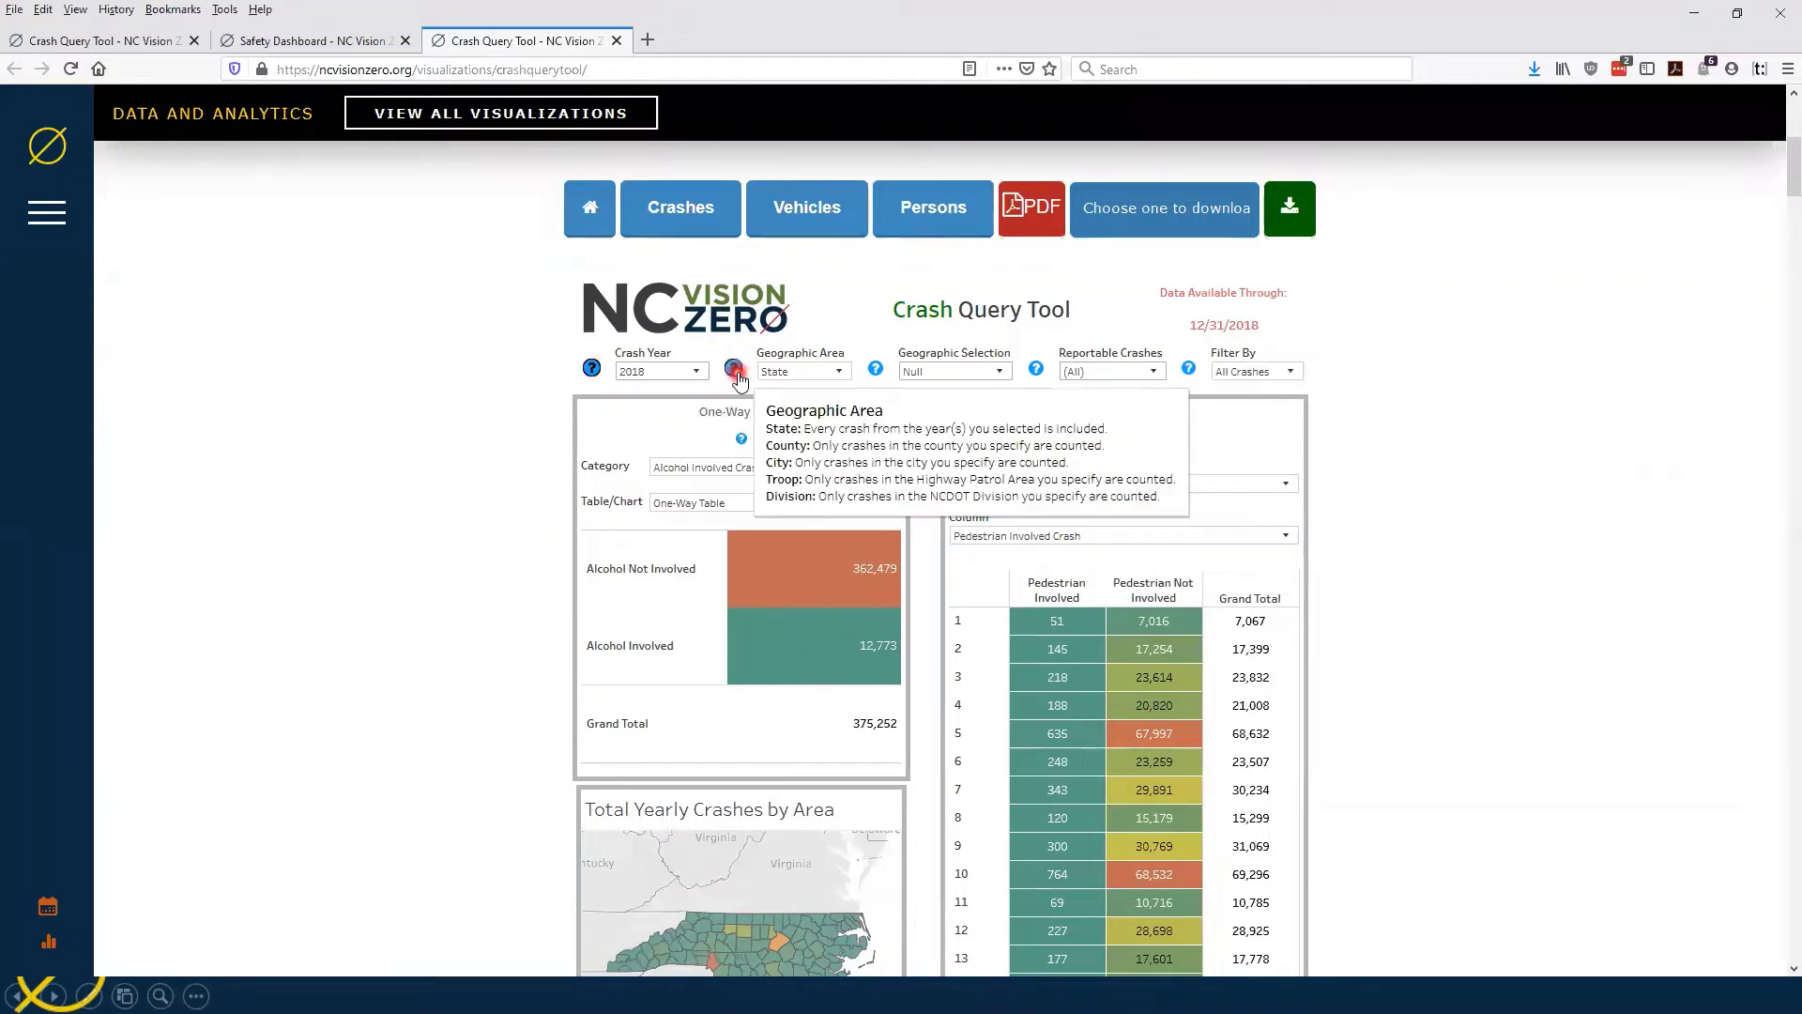
{"action": "left_click", "coordinate": [875, 368]}
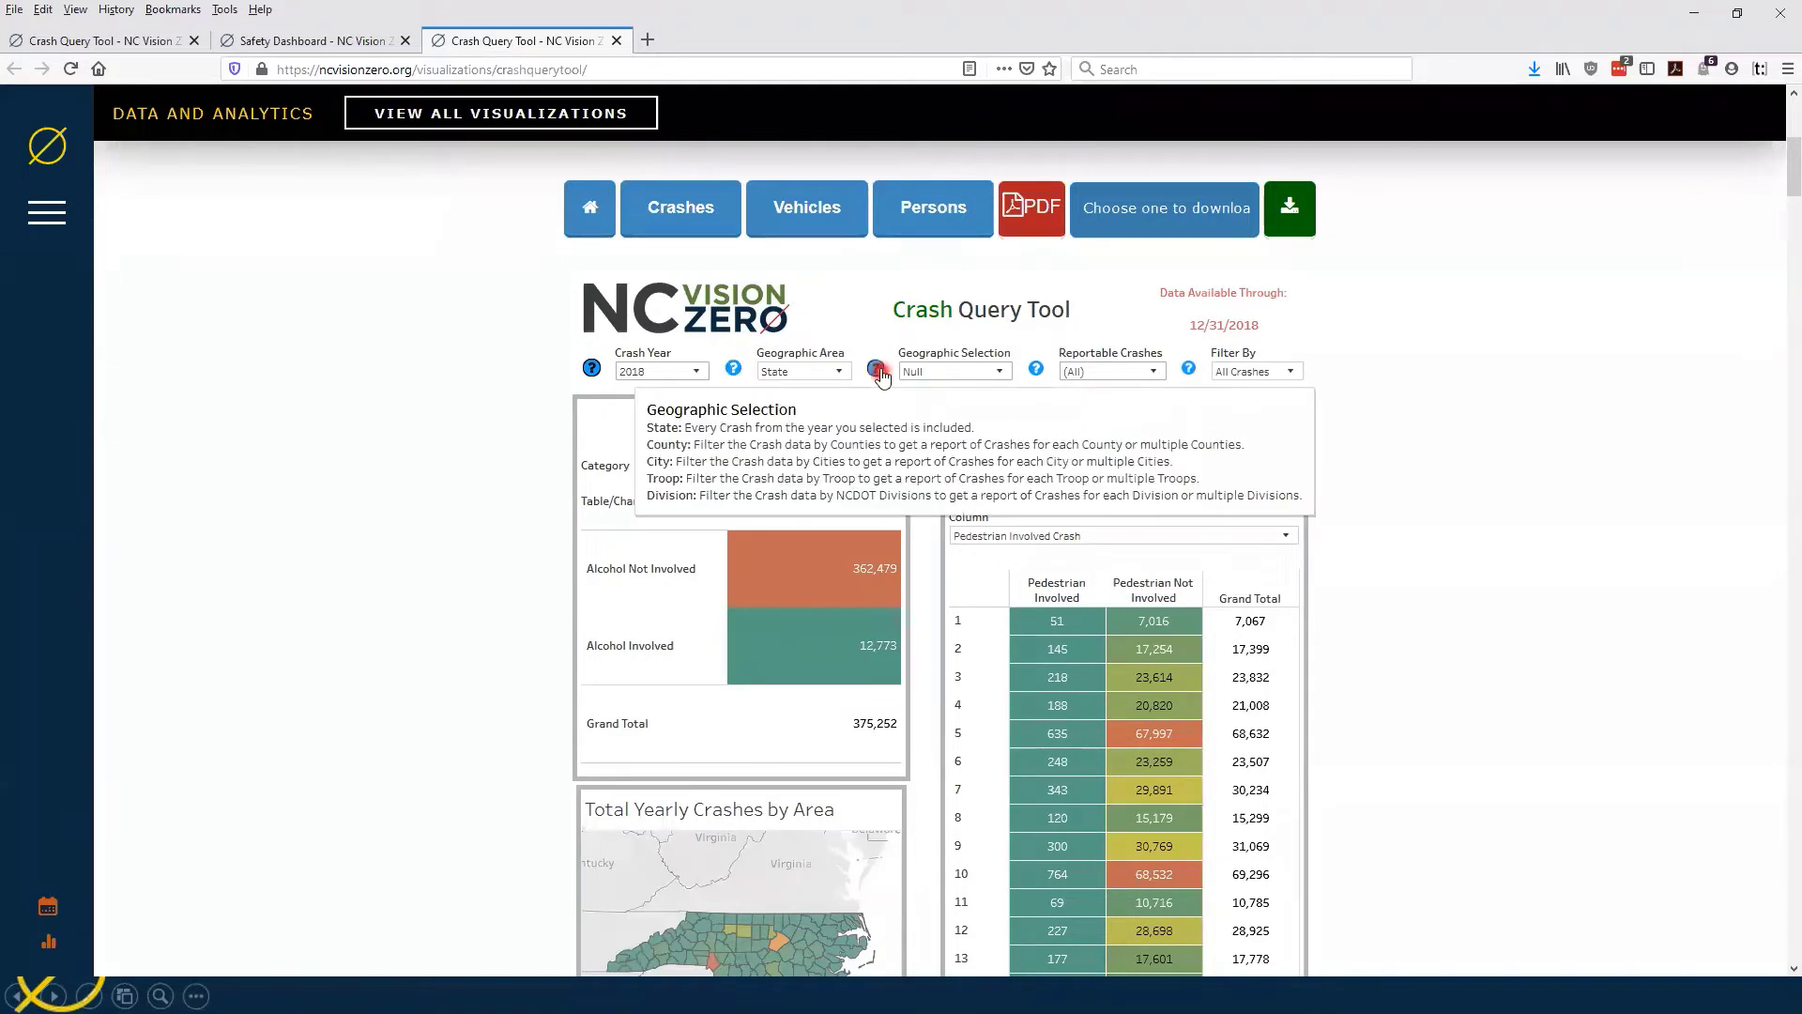
{"action": "left_click", "coordinate": [1037, 369]}
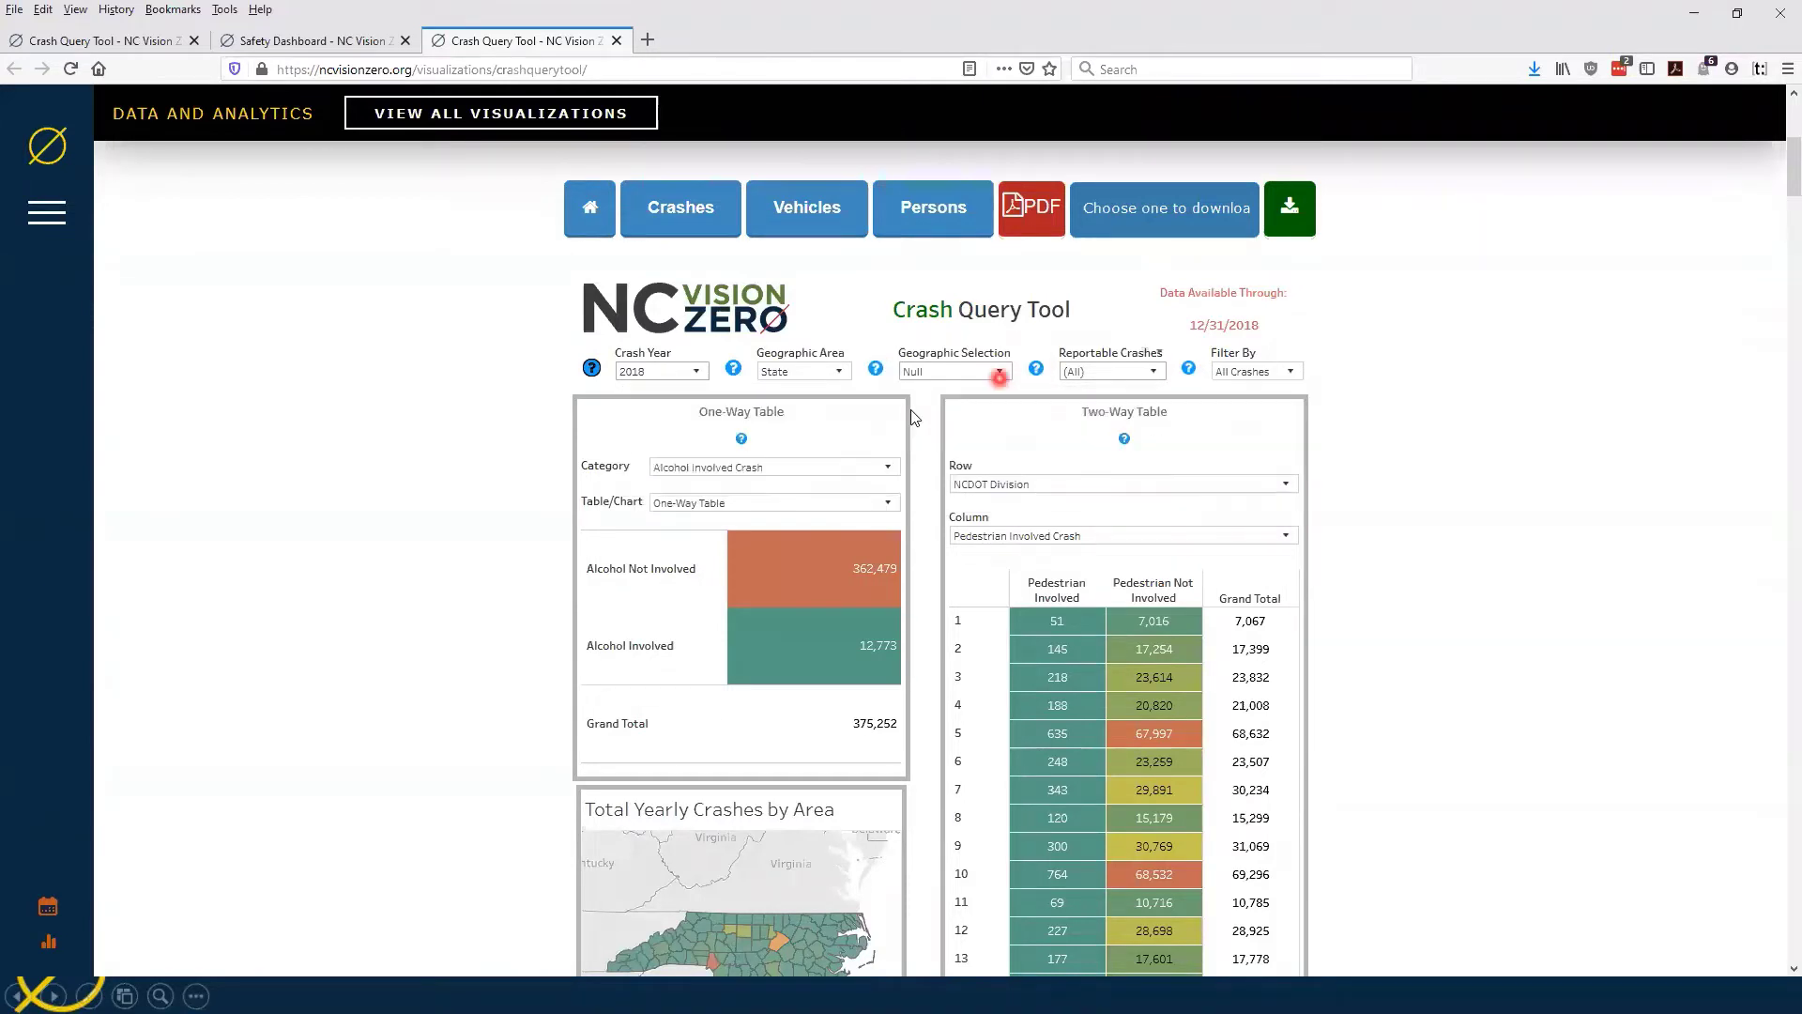
{"action": "left_click", "coordinate": [912, 411]}
{"action": "left_click", "coordinate": [741, 438]}
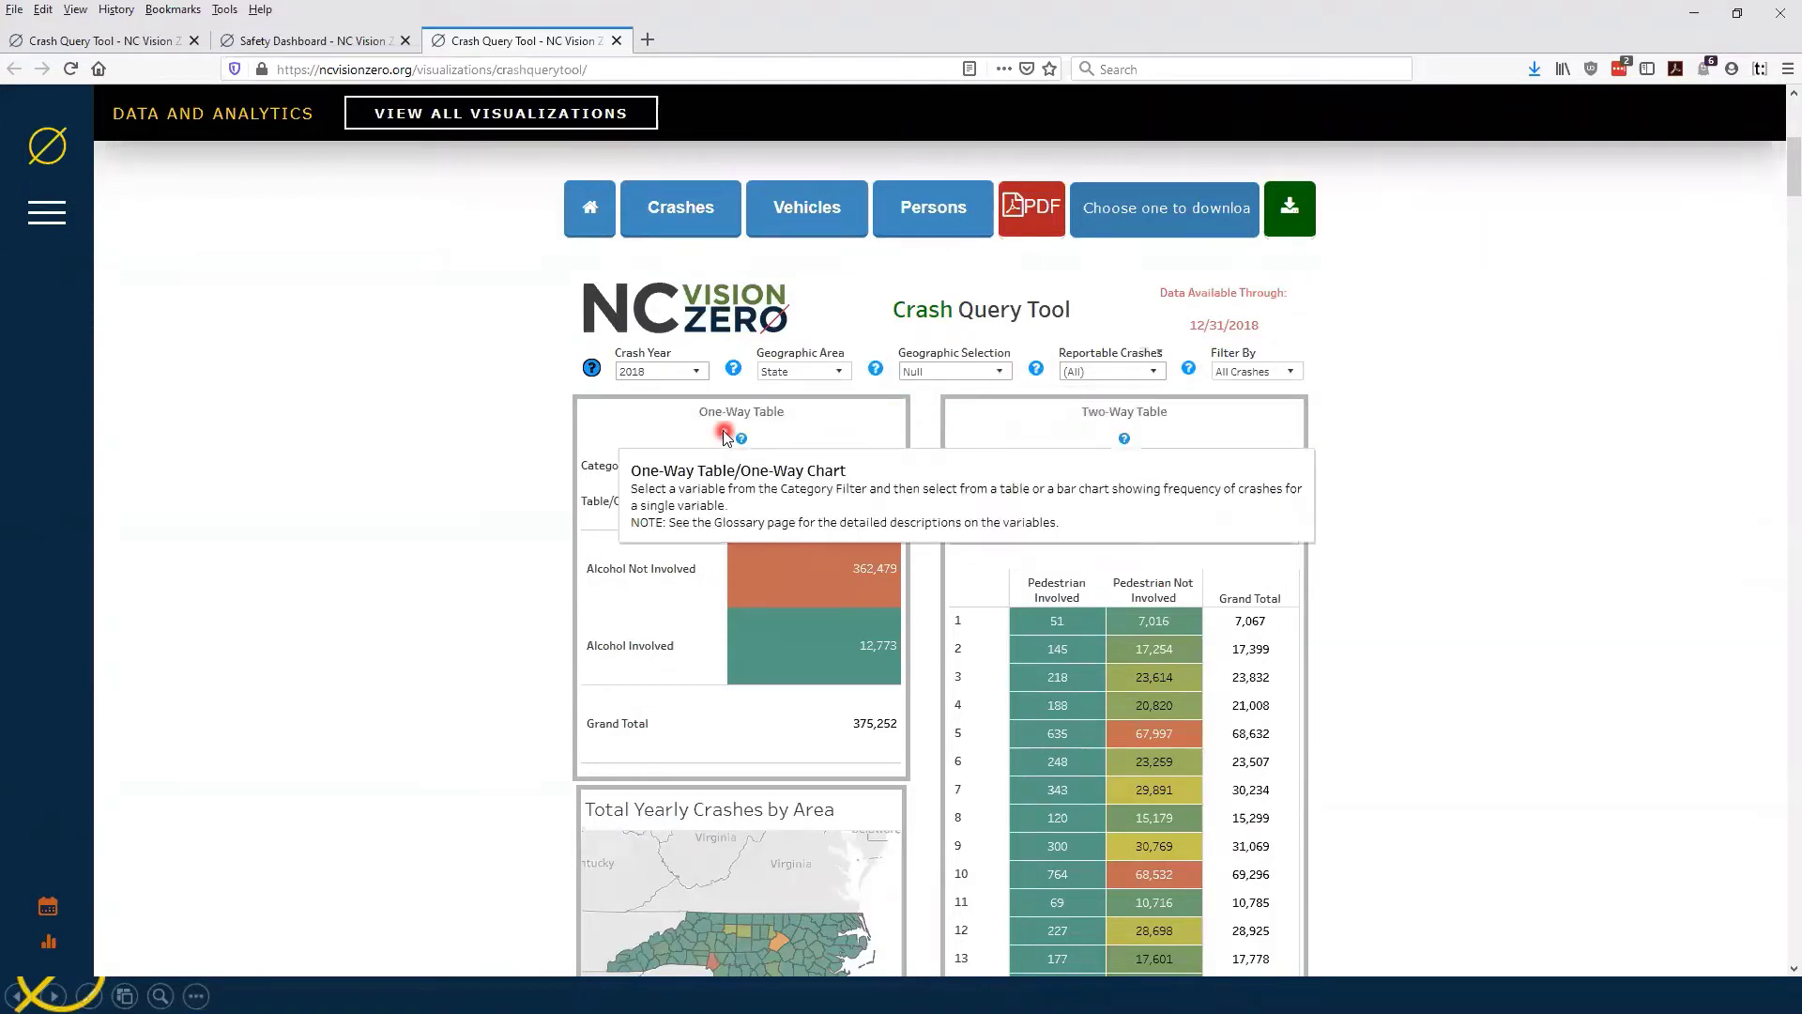
{"action": "left_click", "coordinate": [635, 430]}
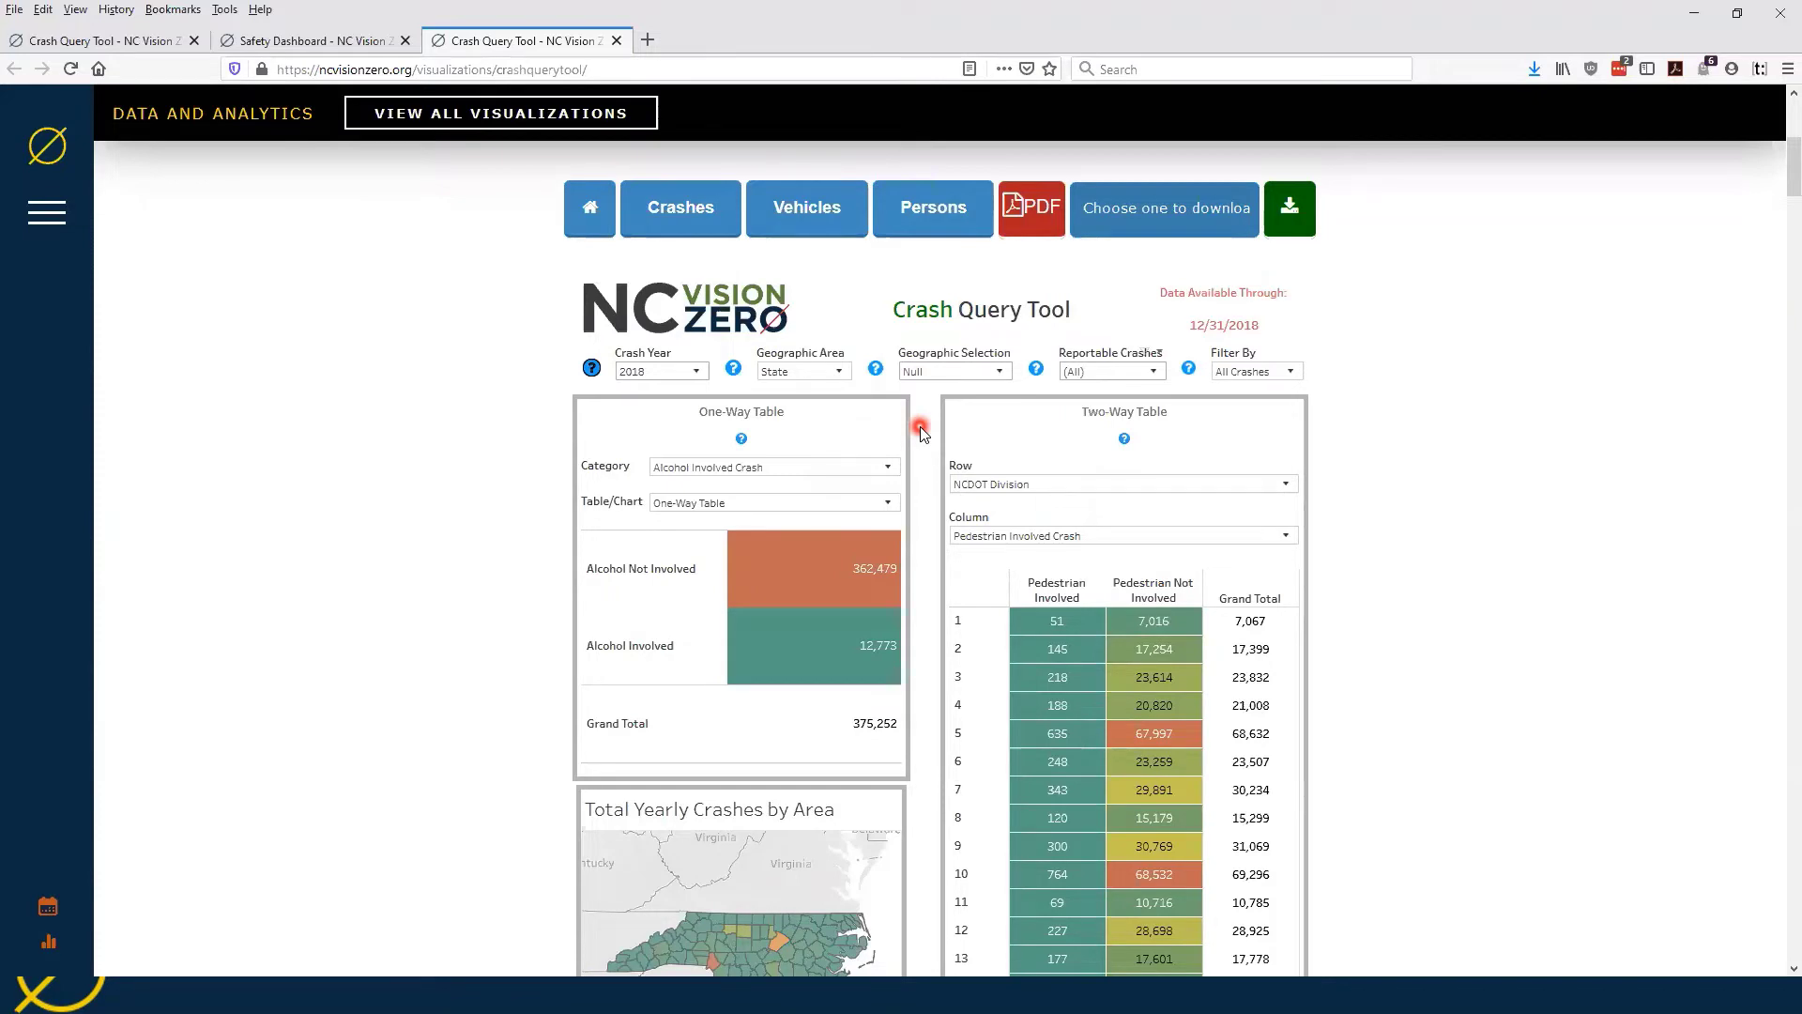
Step: Show the One-Way Table by Crash Severity and examine its crash counts, including No Injury(O) and the Grand Total
{"action": "left_click", "coordinate": [856, 472]}
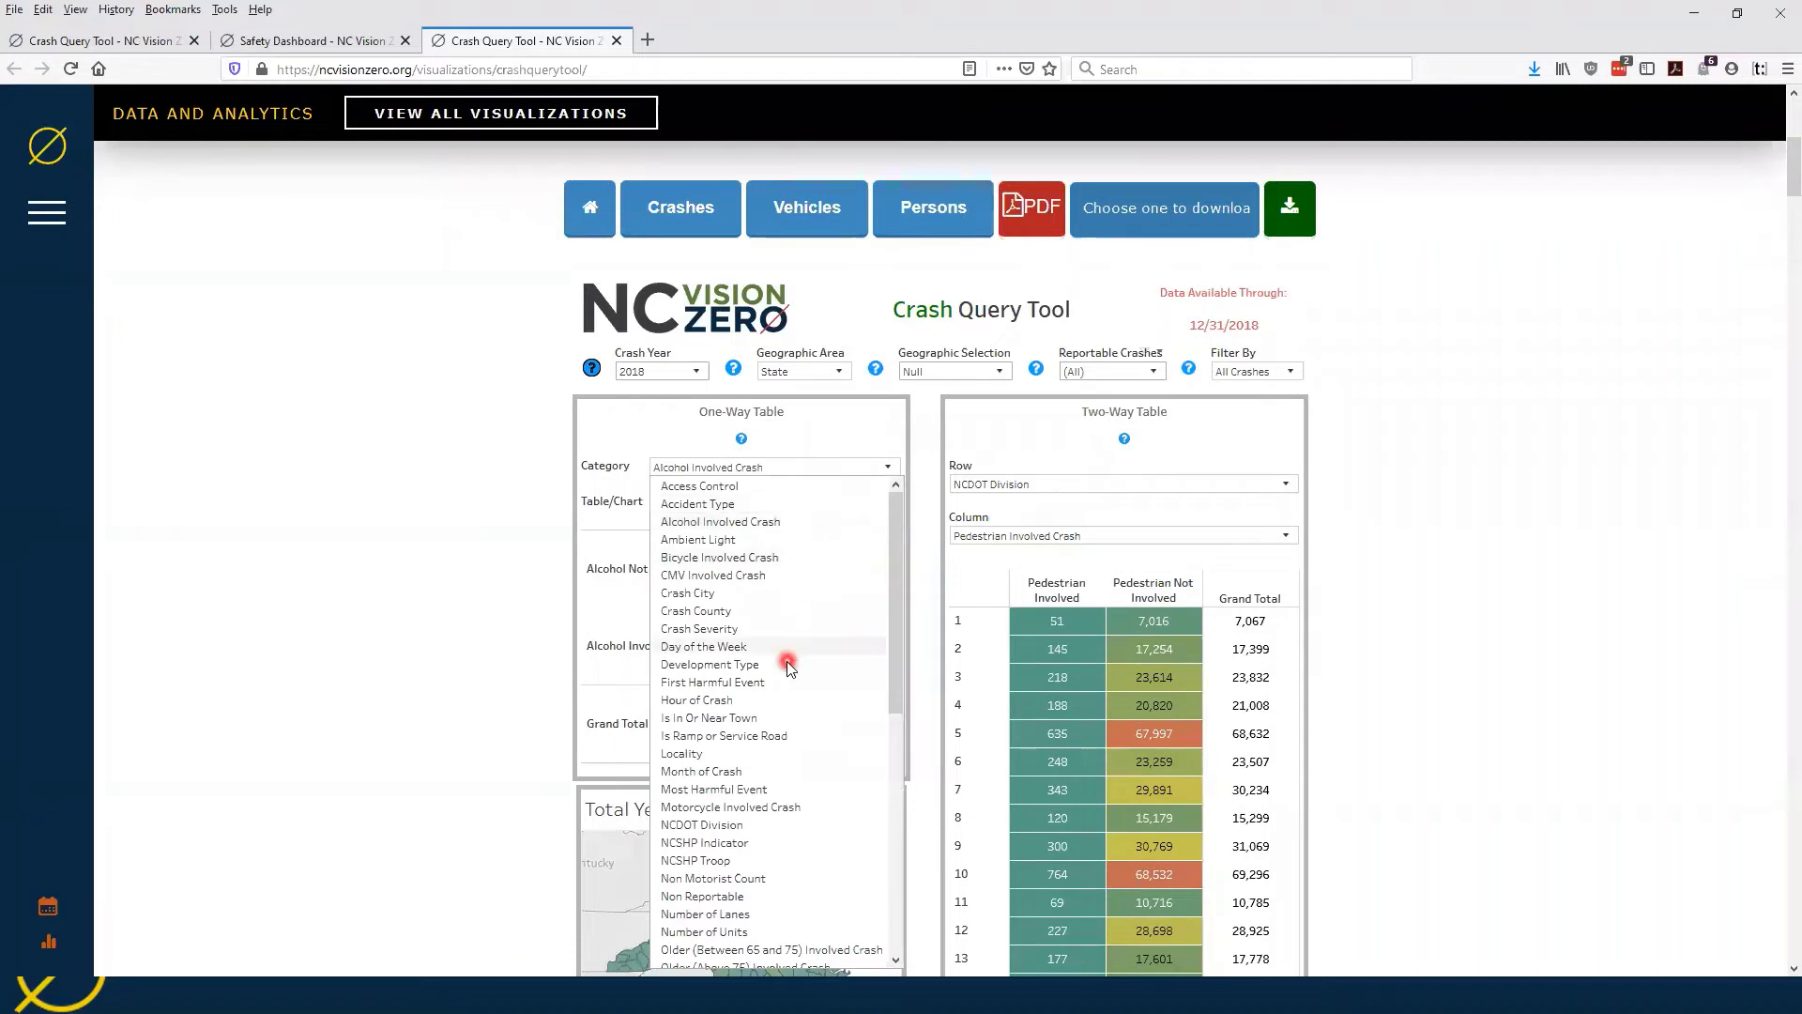
{"action": "left_click", "coordinate": [771, 627]}
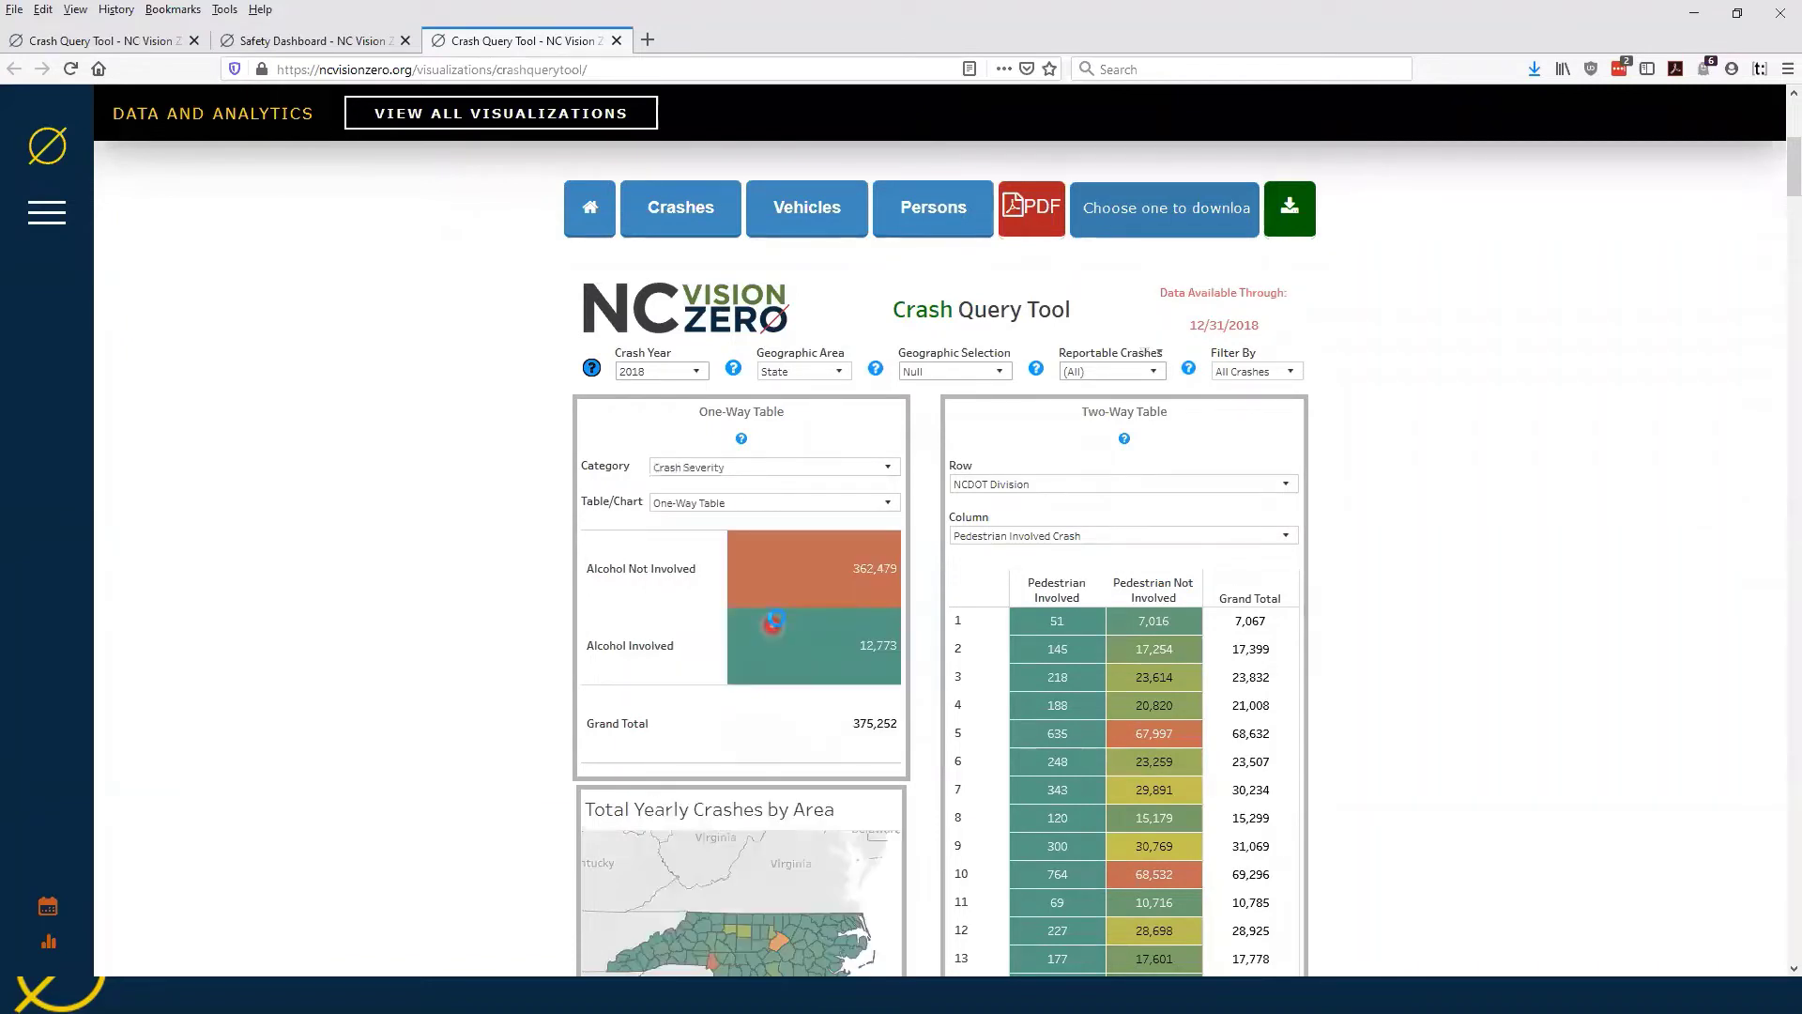
{"action": "left_click", "coordinate": [704, 569]}
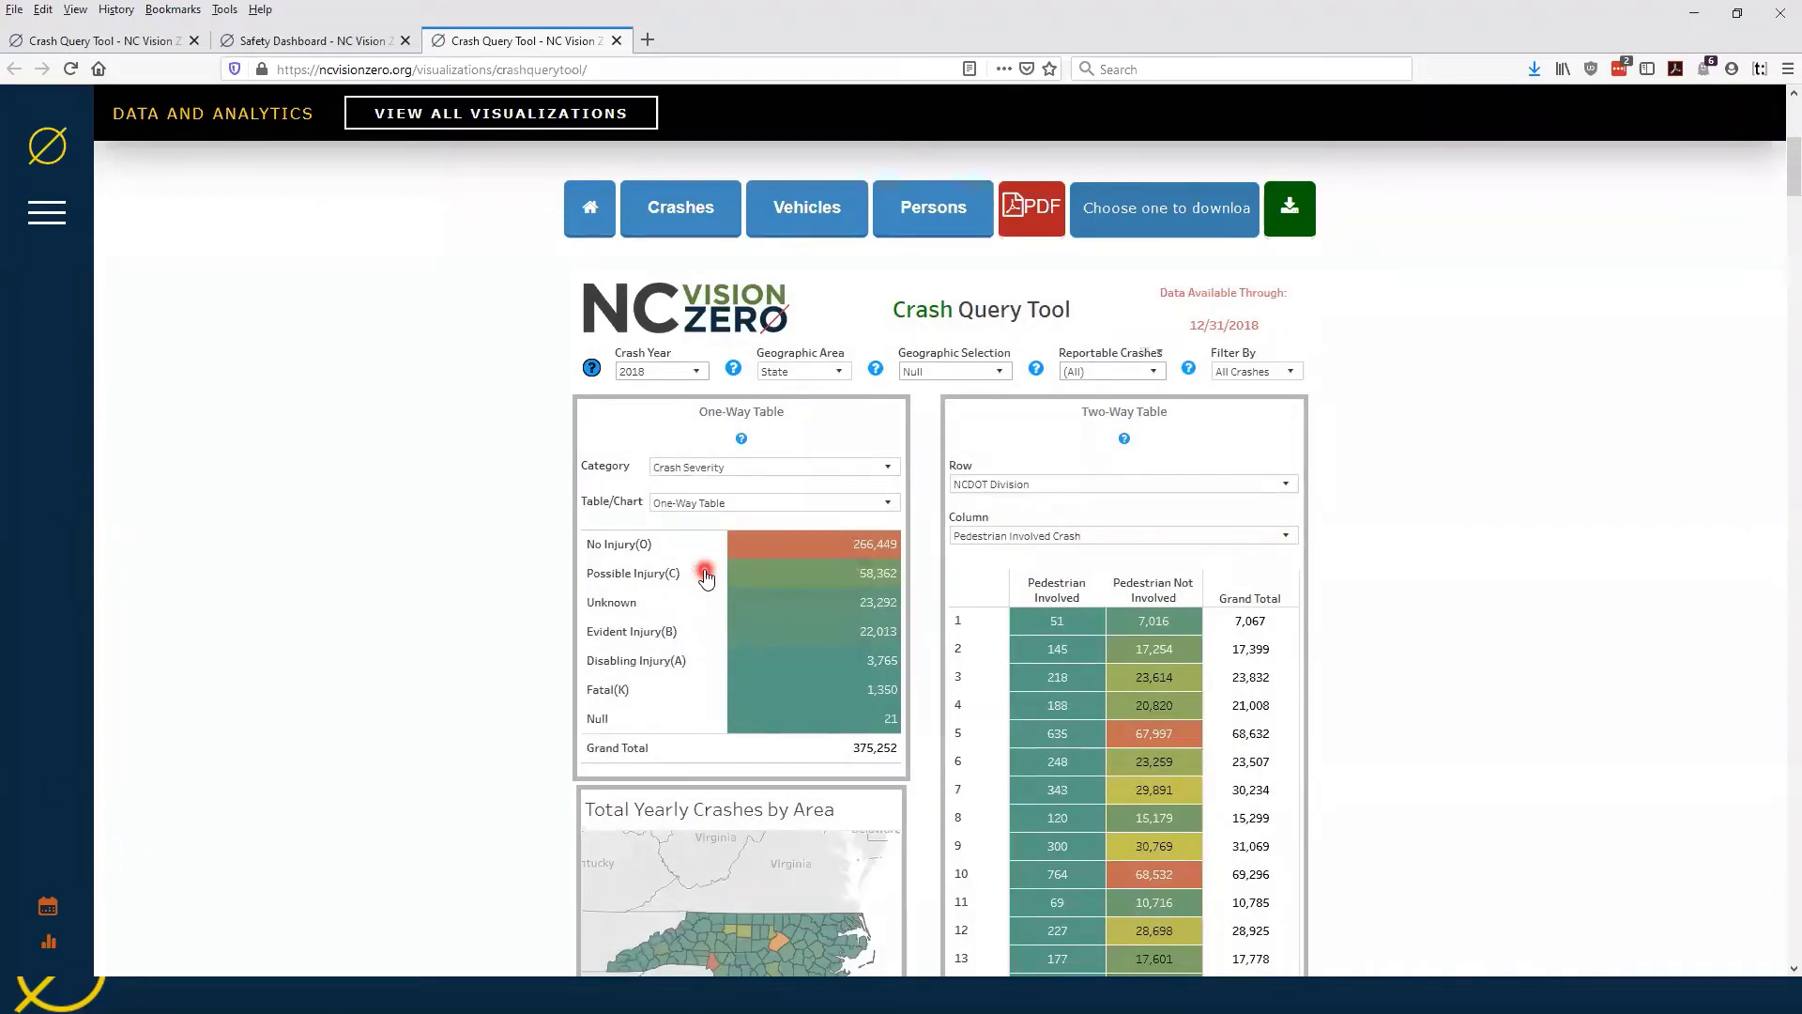
{"action": "mouse_move", "coordinate": [826, 544]}
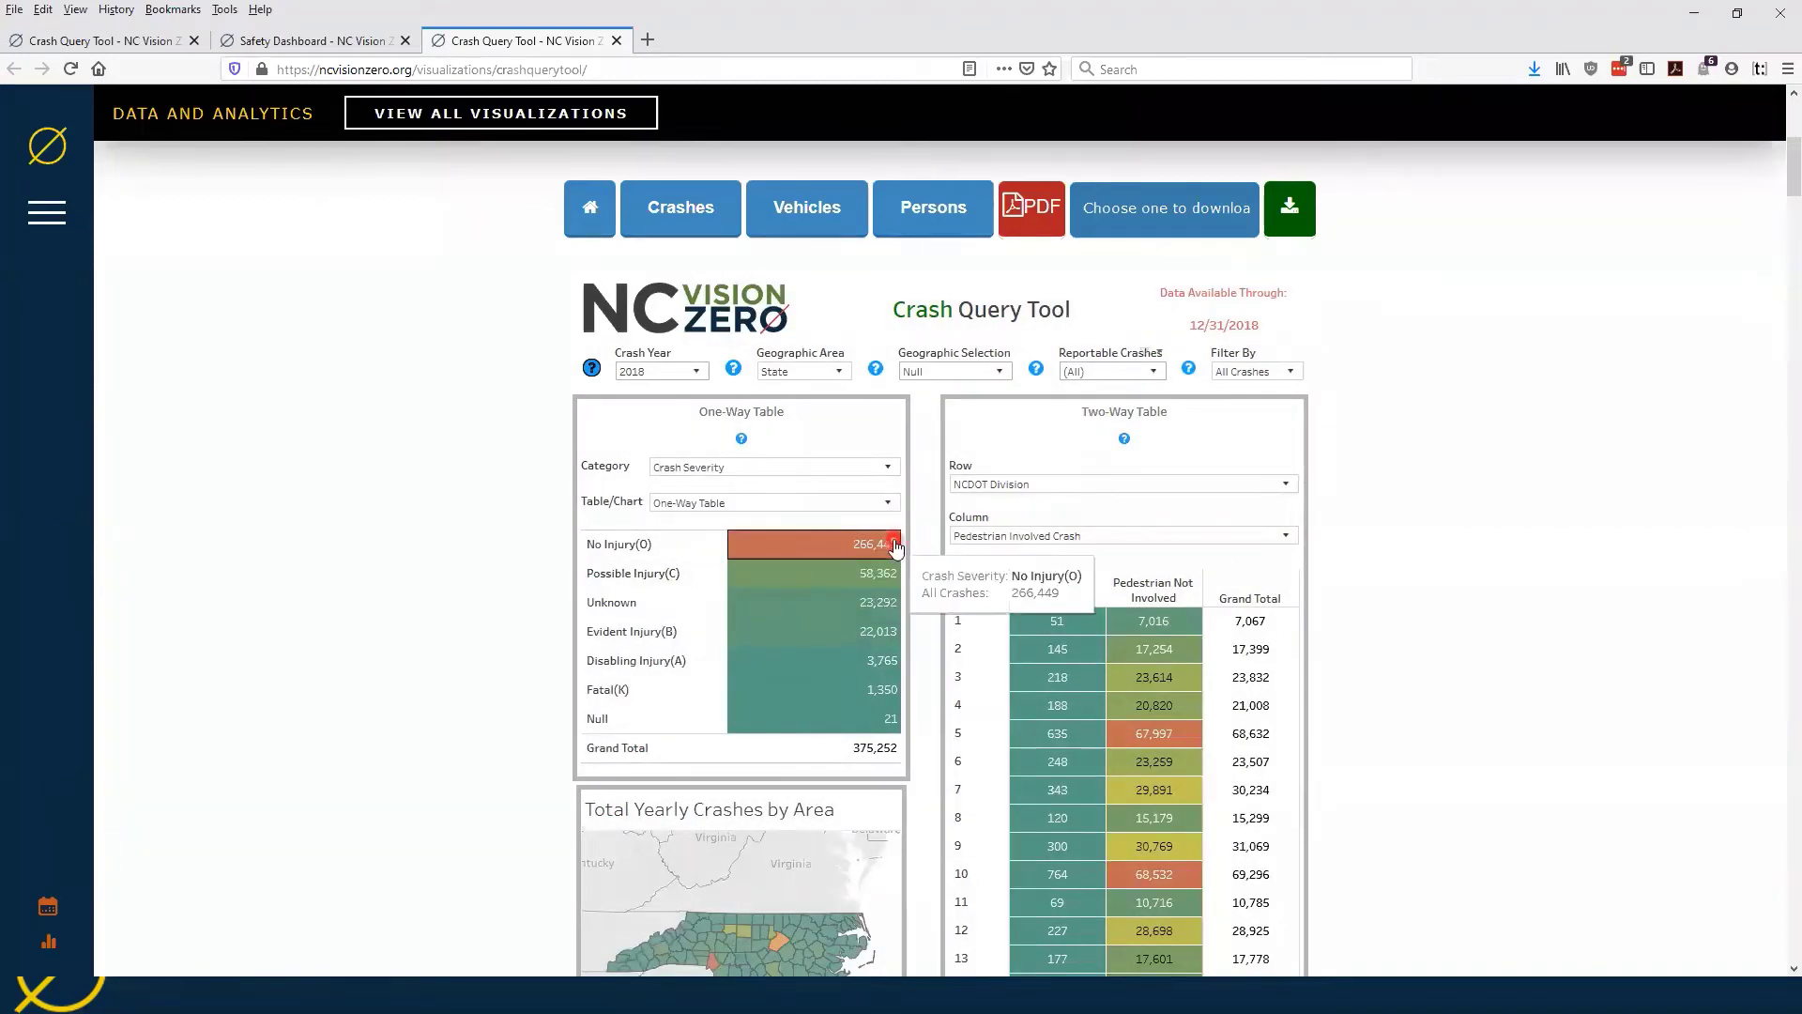
{"action": "left_click", "coordinate": [650, 369]}
{"action": "mouse_move", "coordinate": [885, 549]}
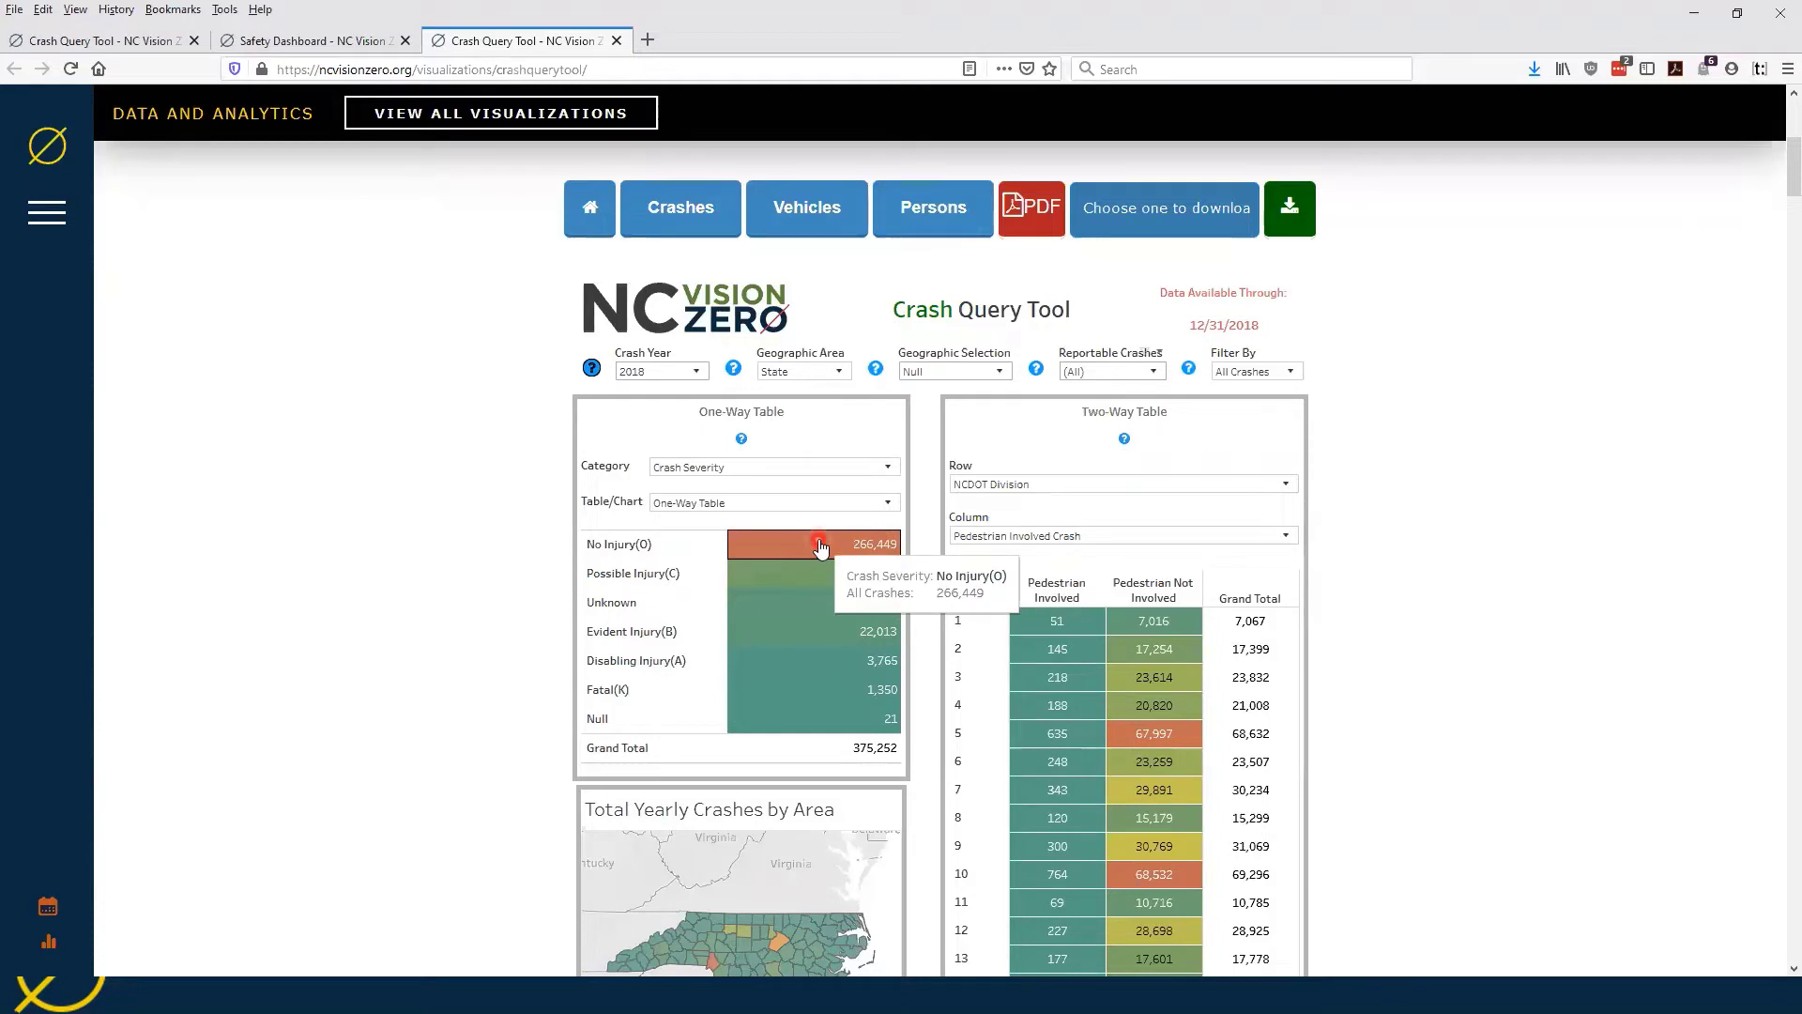
{"action": "mouse_move", "coordinate": [855, 720]}
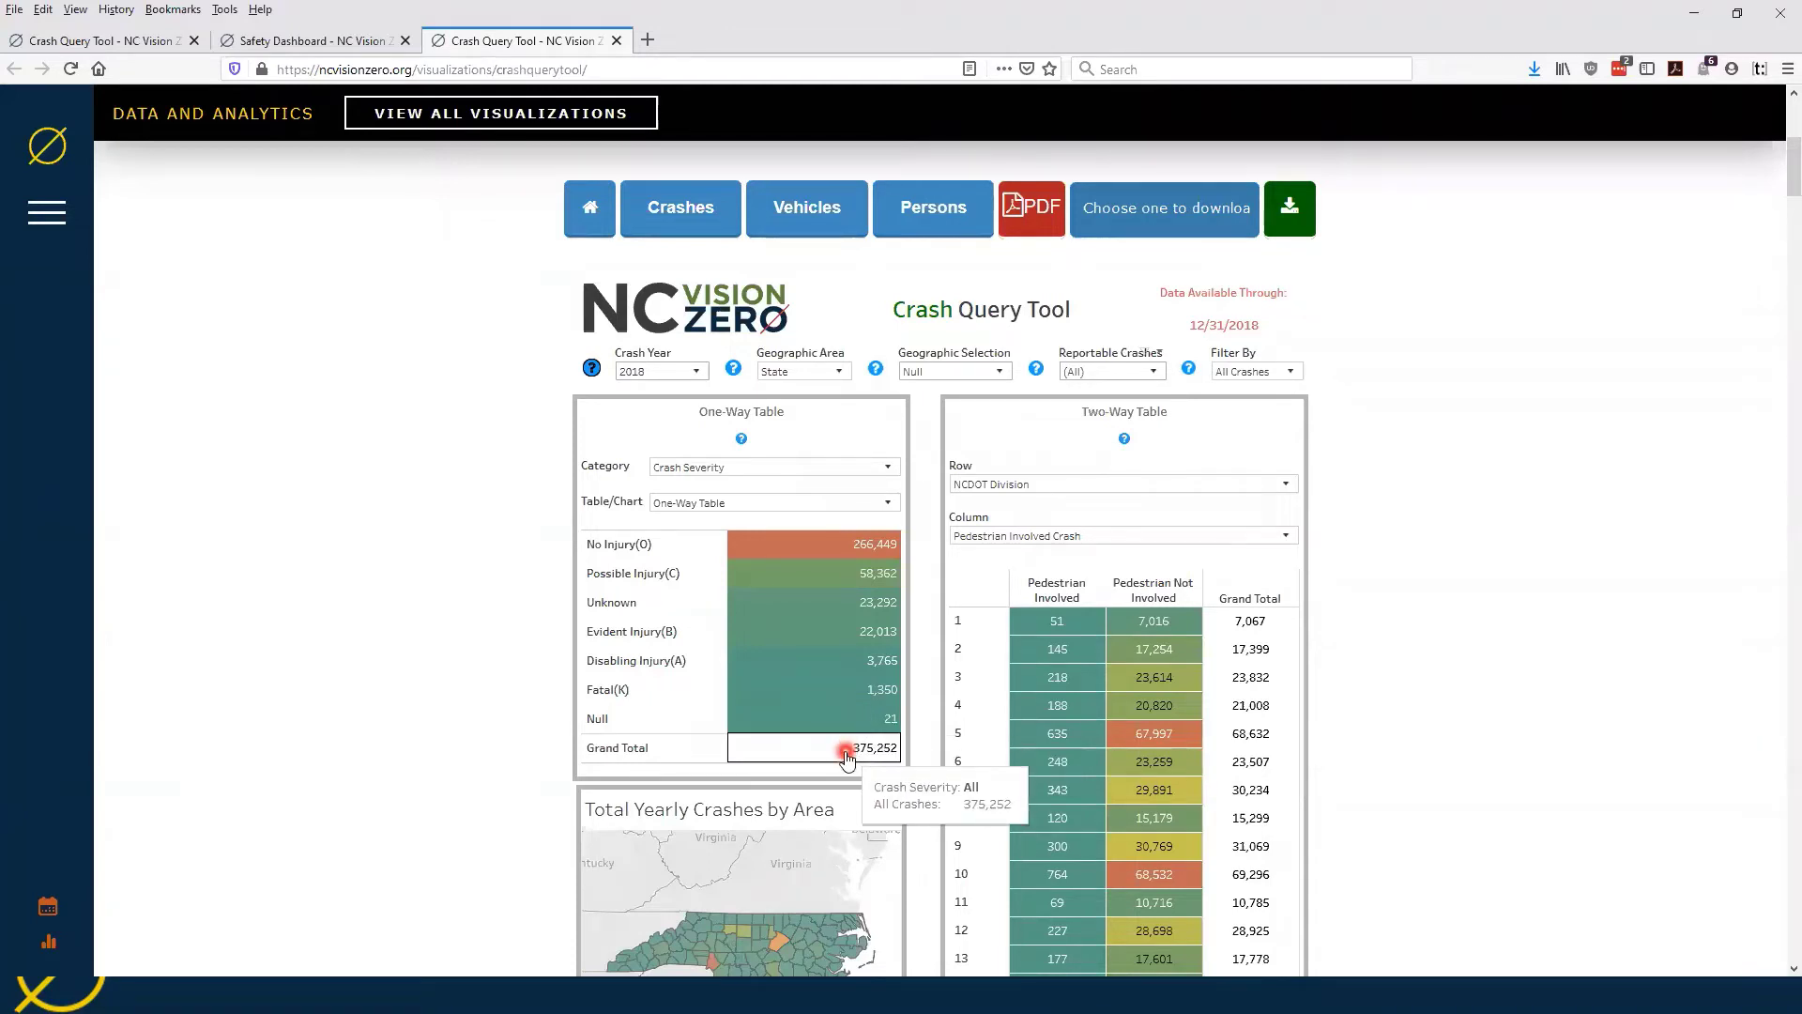
Step: Change the One-Way Table category to First Harmful Event and look over the listed crash types
{"action": "left_click", "coordinate": [875, 466]}
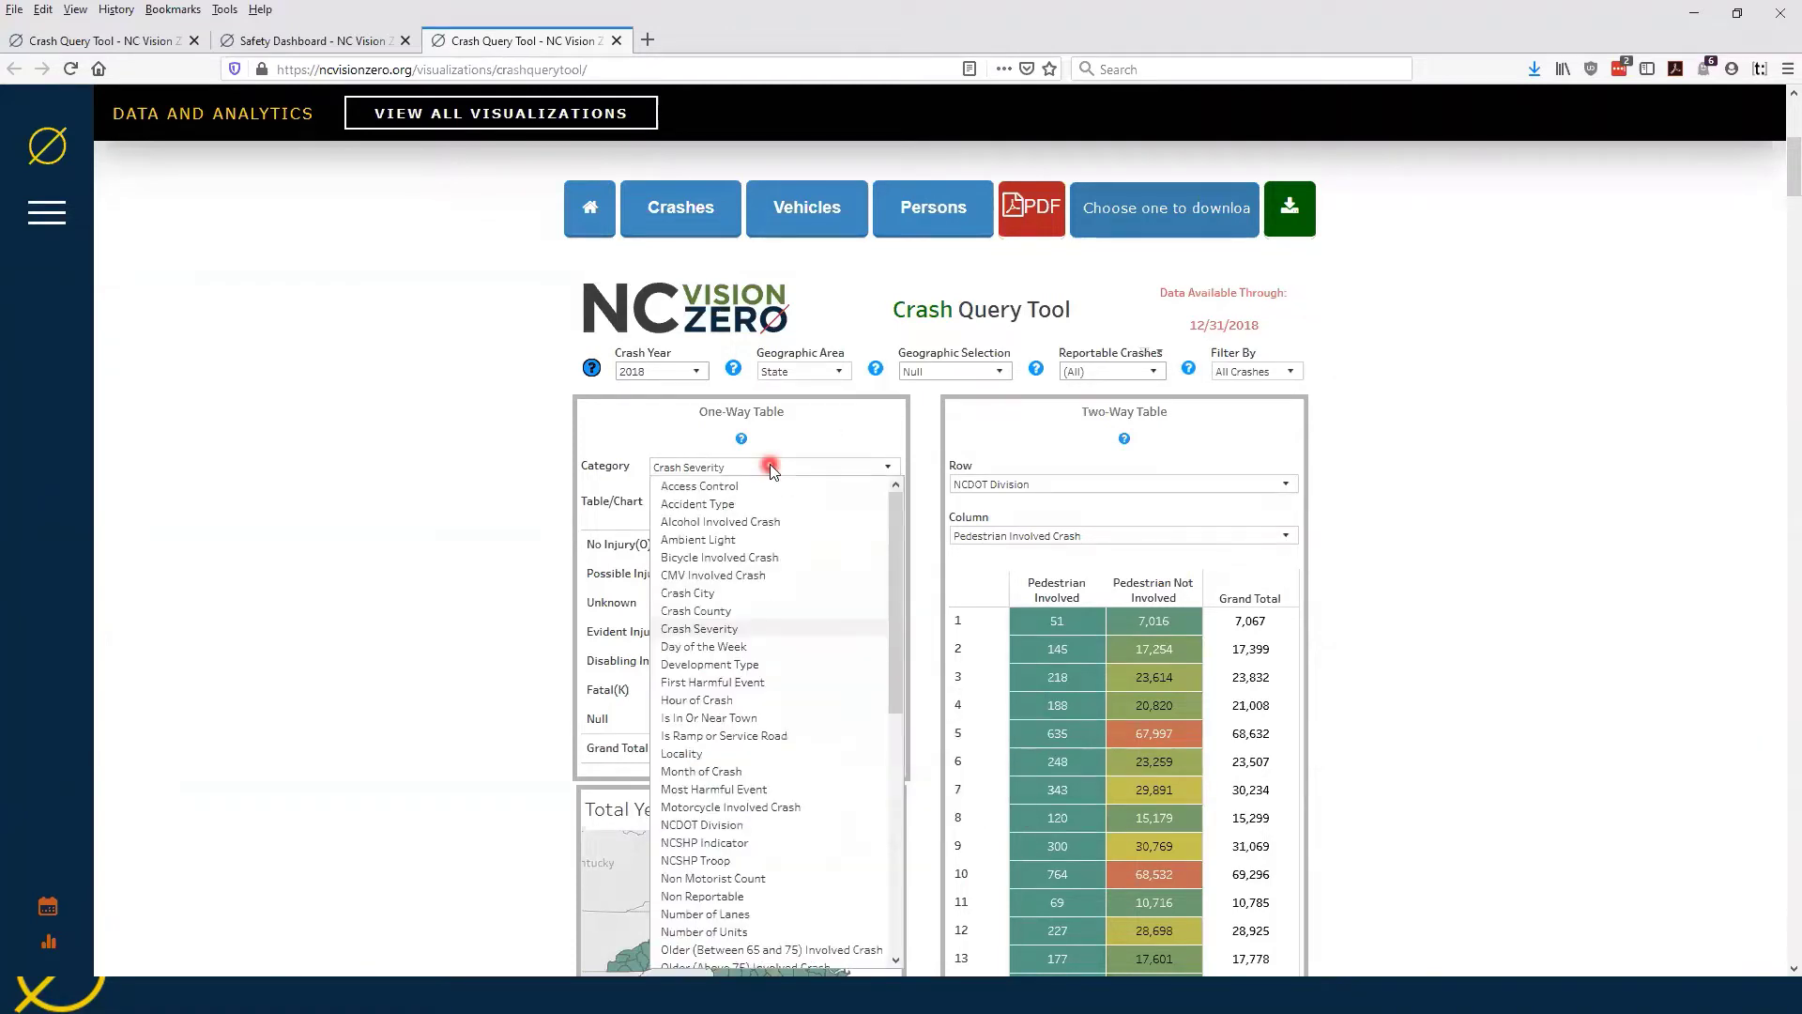
{"action": "left_click", "coordinate": [767, 684]}
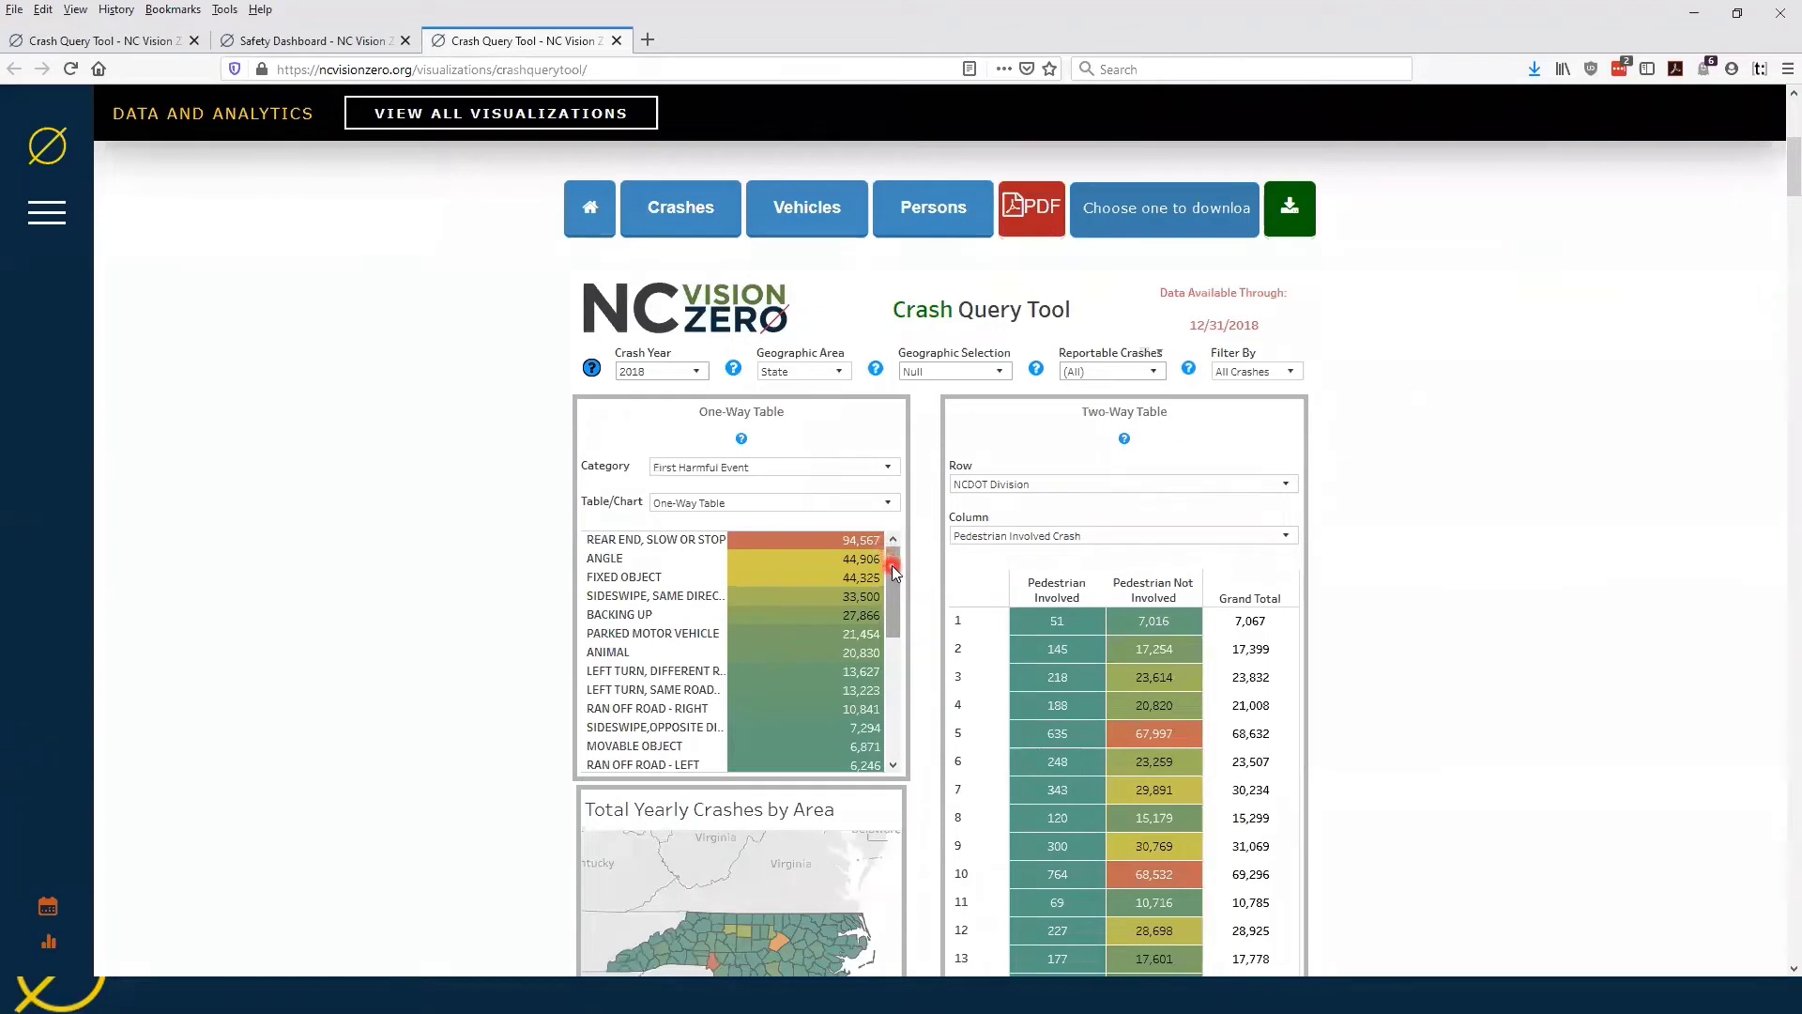
{"action": "left_click_drag", "start_coordinate": [892, 565], "coordinate": [900, 526]}
Step: Set the One-Way Table category to NCSHP Troop and inspect the crash counts of the troops
{"action": "left_click", "coordinate": [882, 466]}
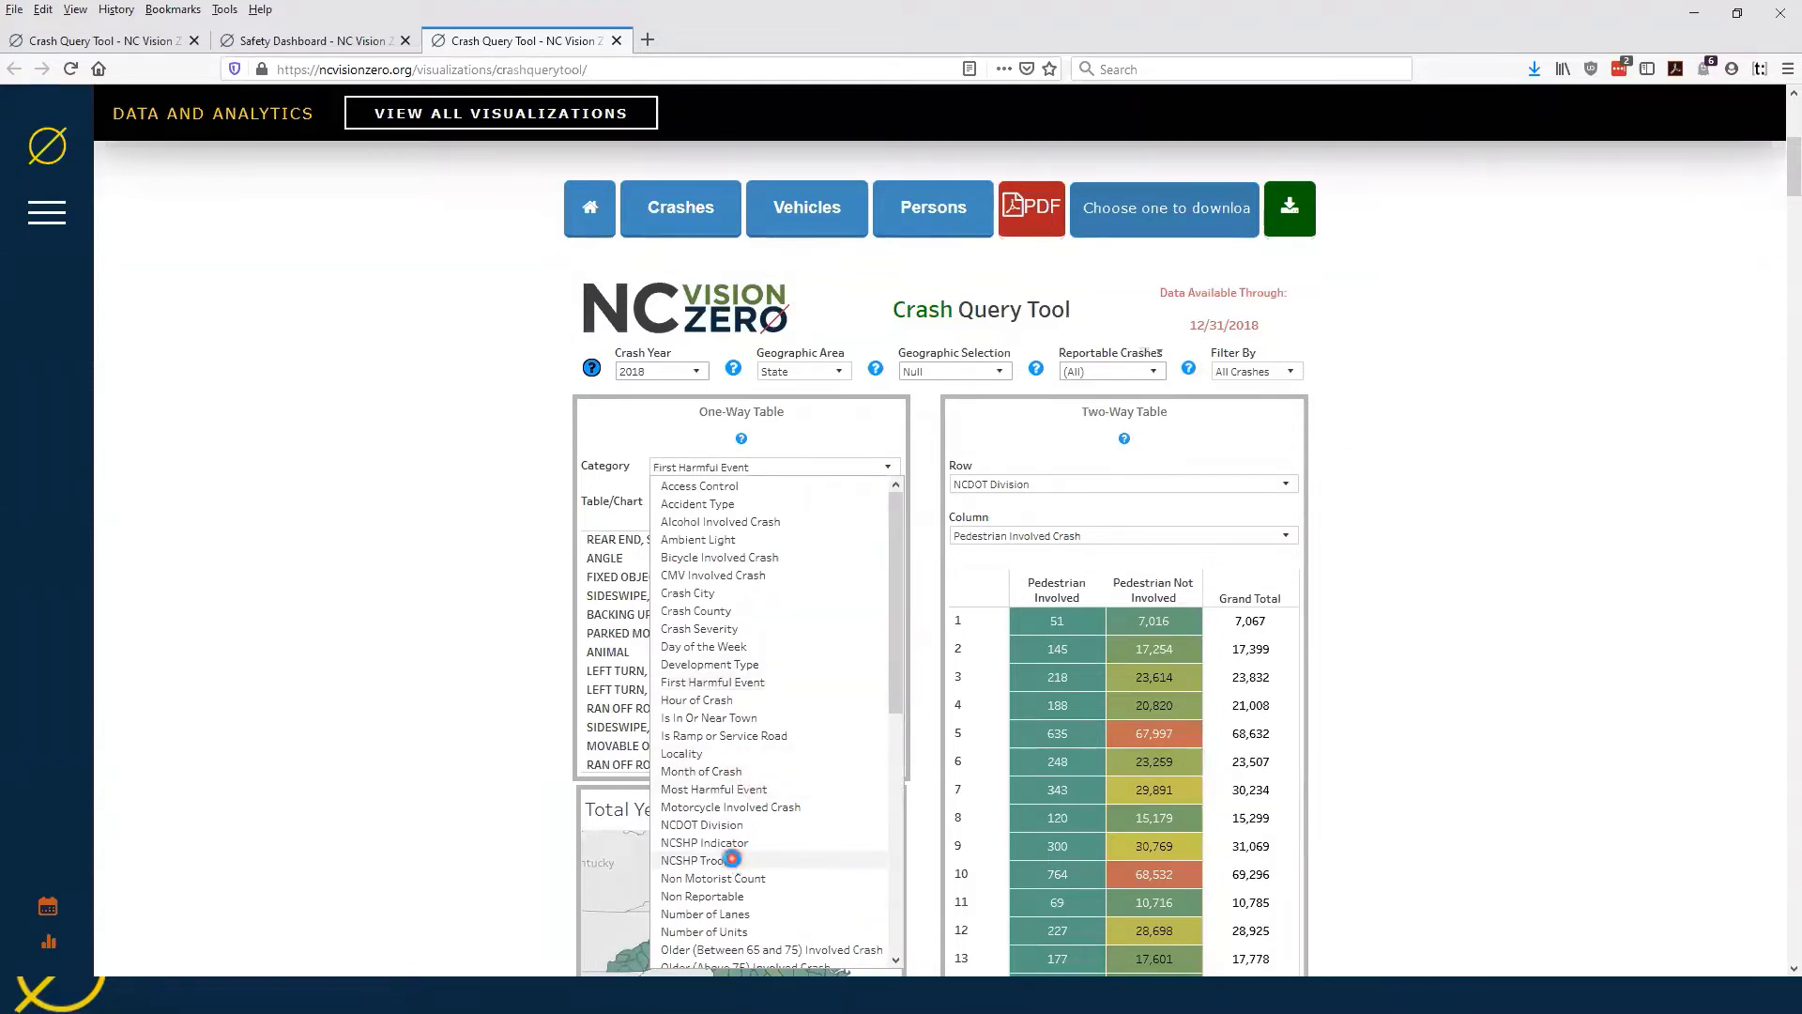
{"action": "left_click", "coordinate": [733, 860]}
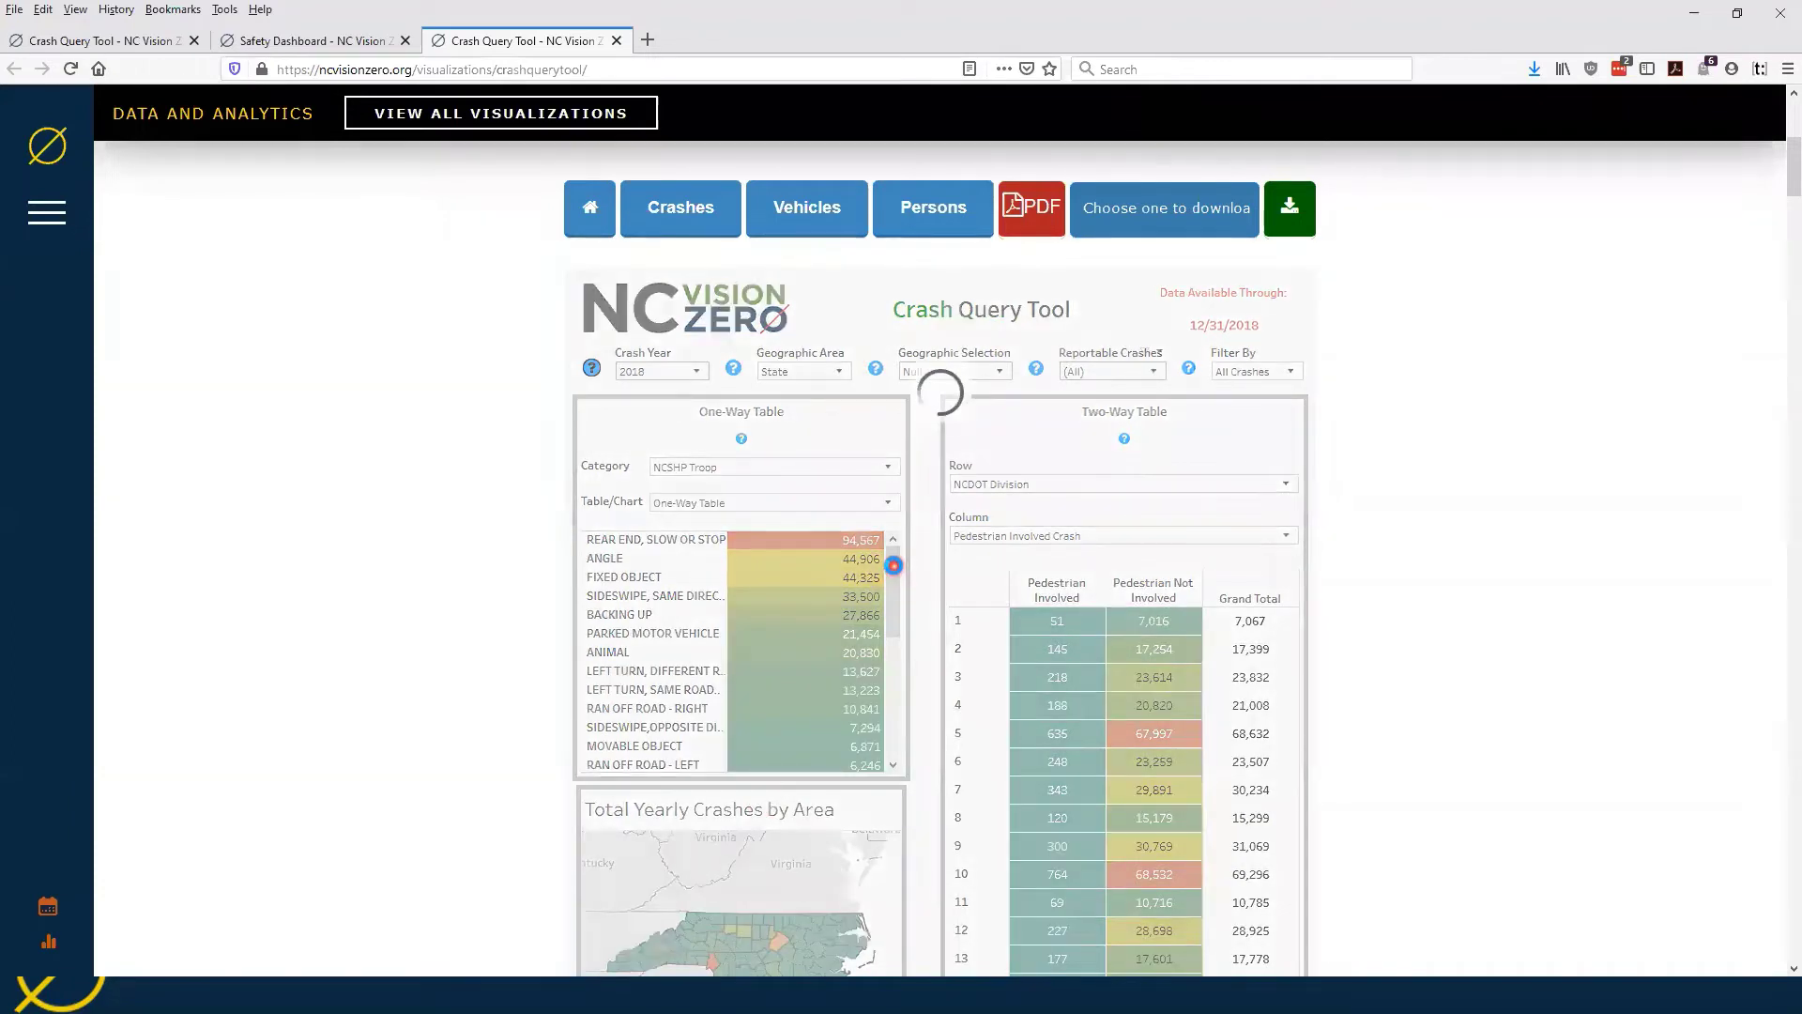
{"action": "left_click", "coordinate": [832, 540]}
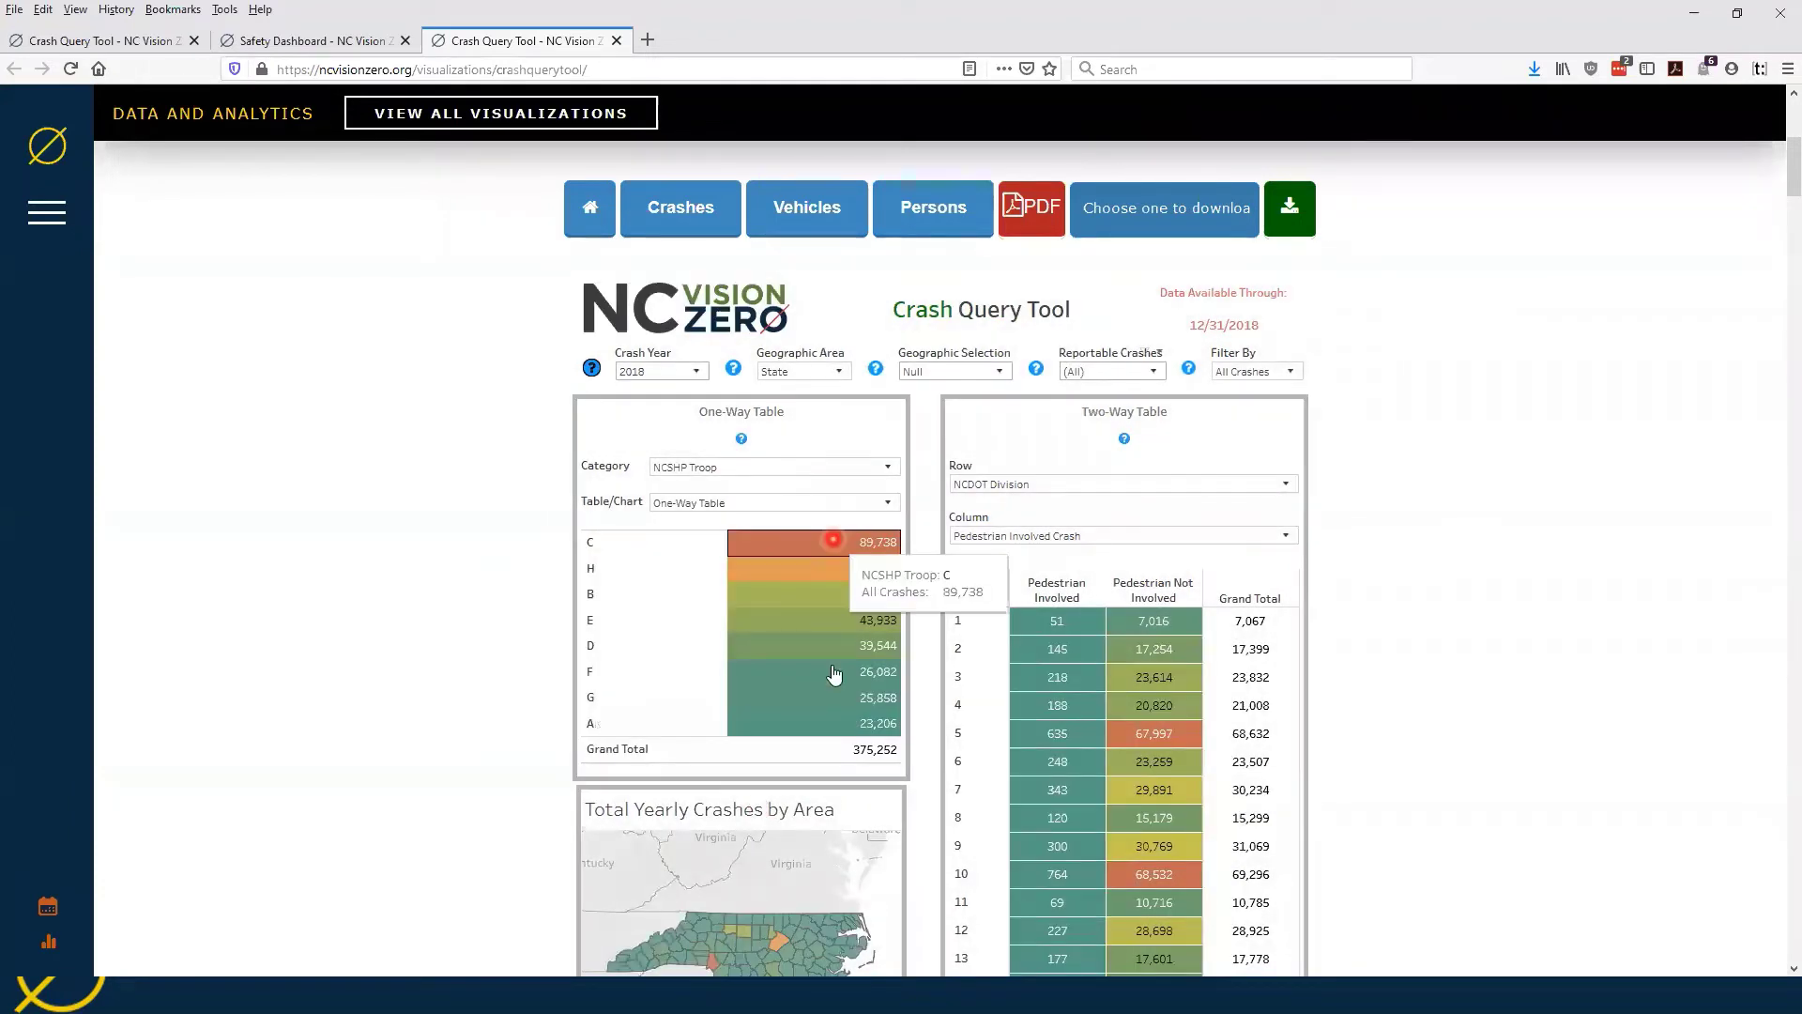
{"action": "left_click", "coordinate": [564, 561]}
{"action": "left_click", "coordinate": [613, 719]}
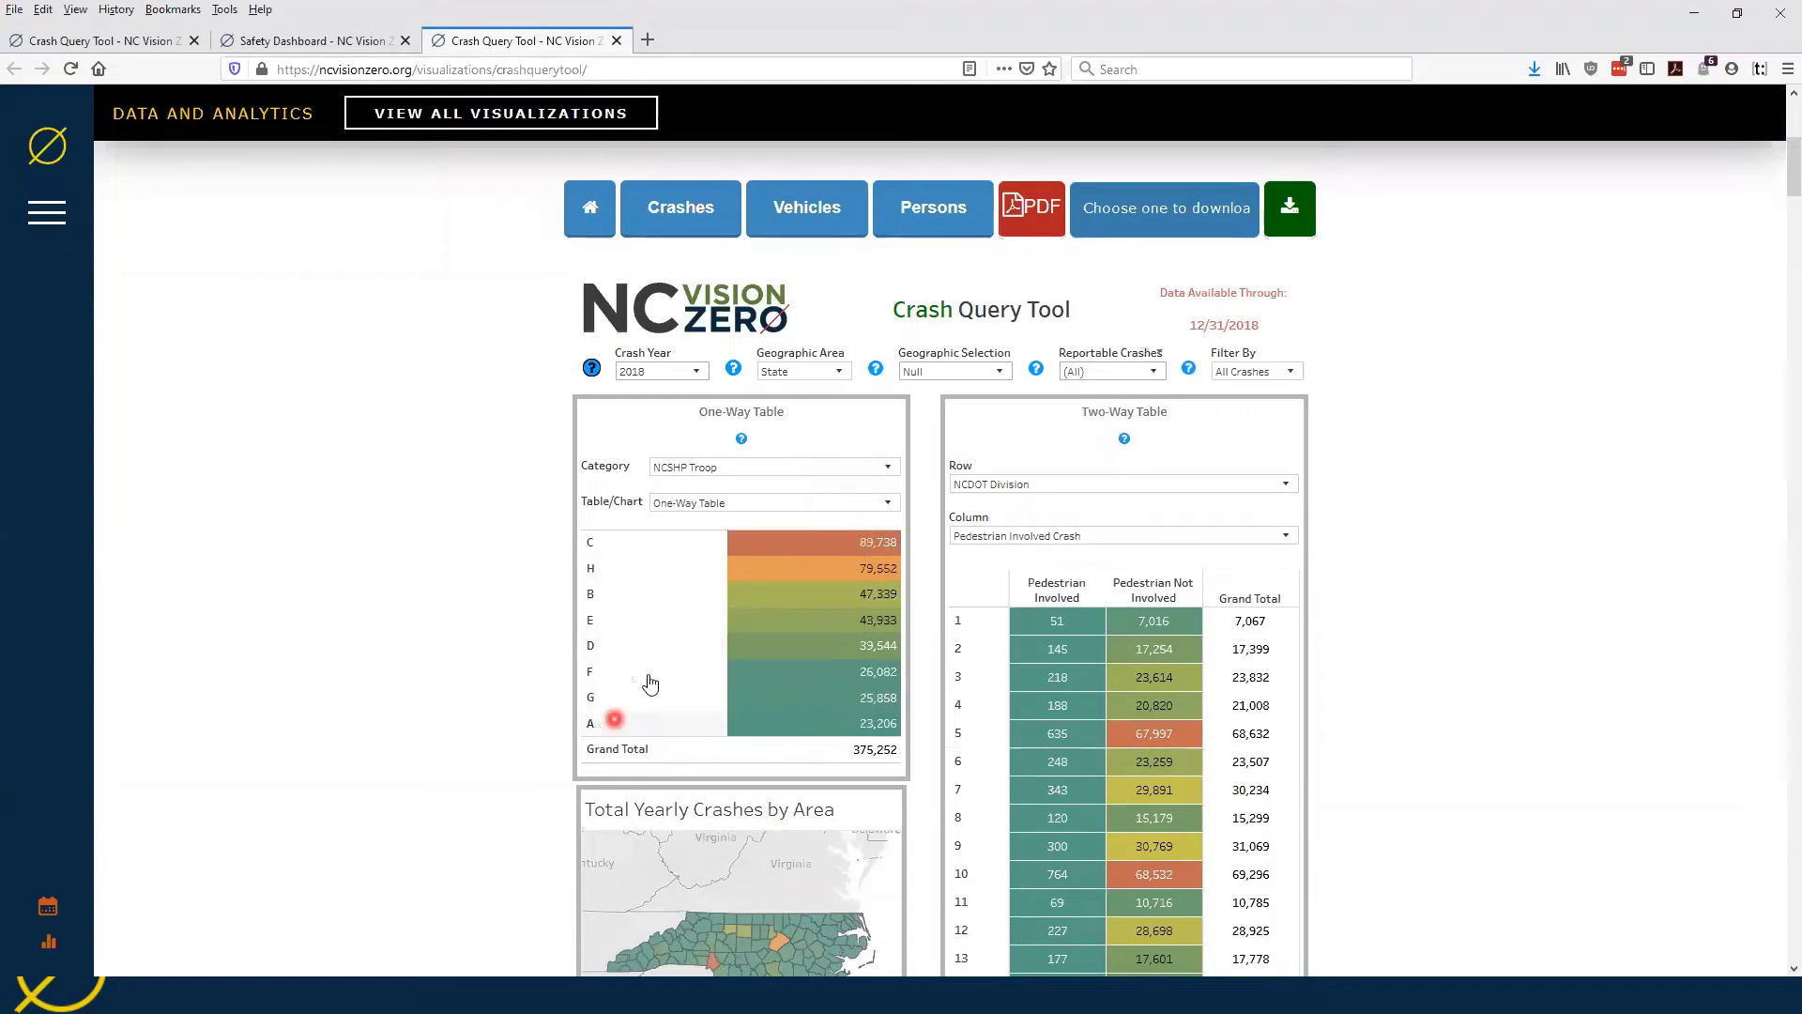
Step: Set the Two-Way Table row variable to NCSHP Troop
{"action": "left_click", "coordinate": [1140, 437]}
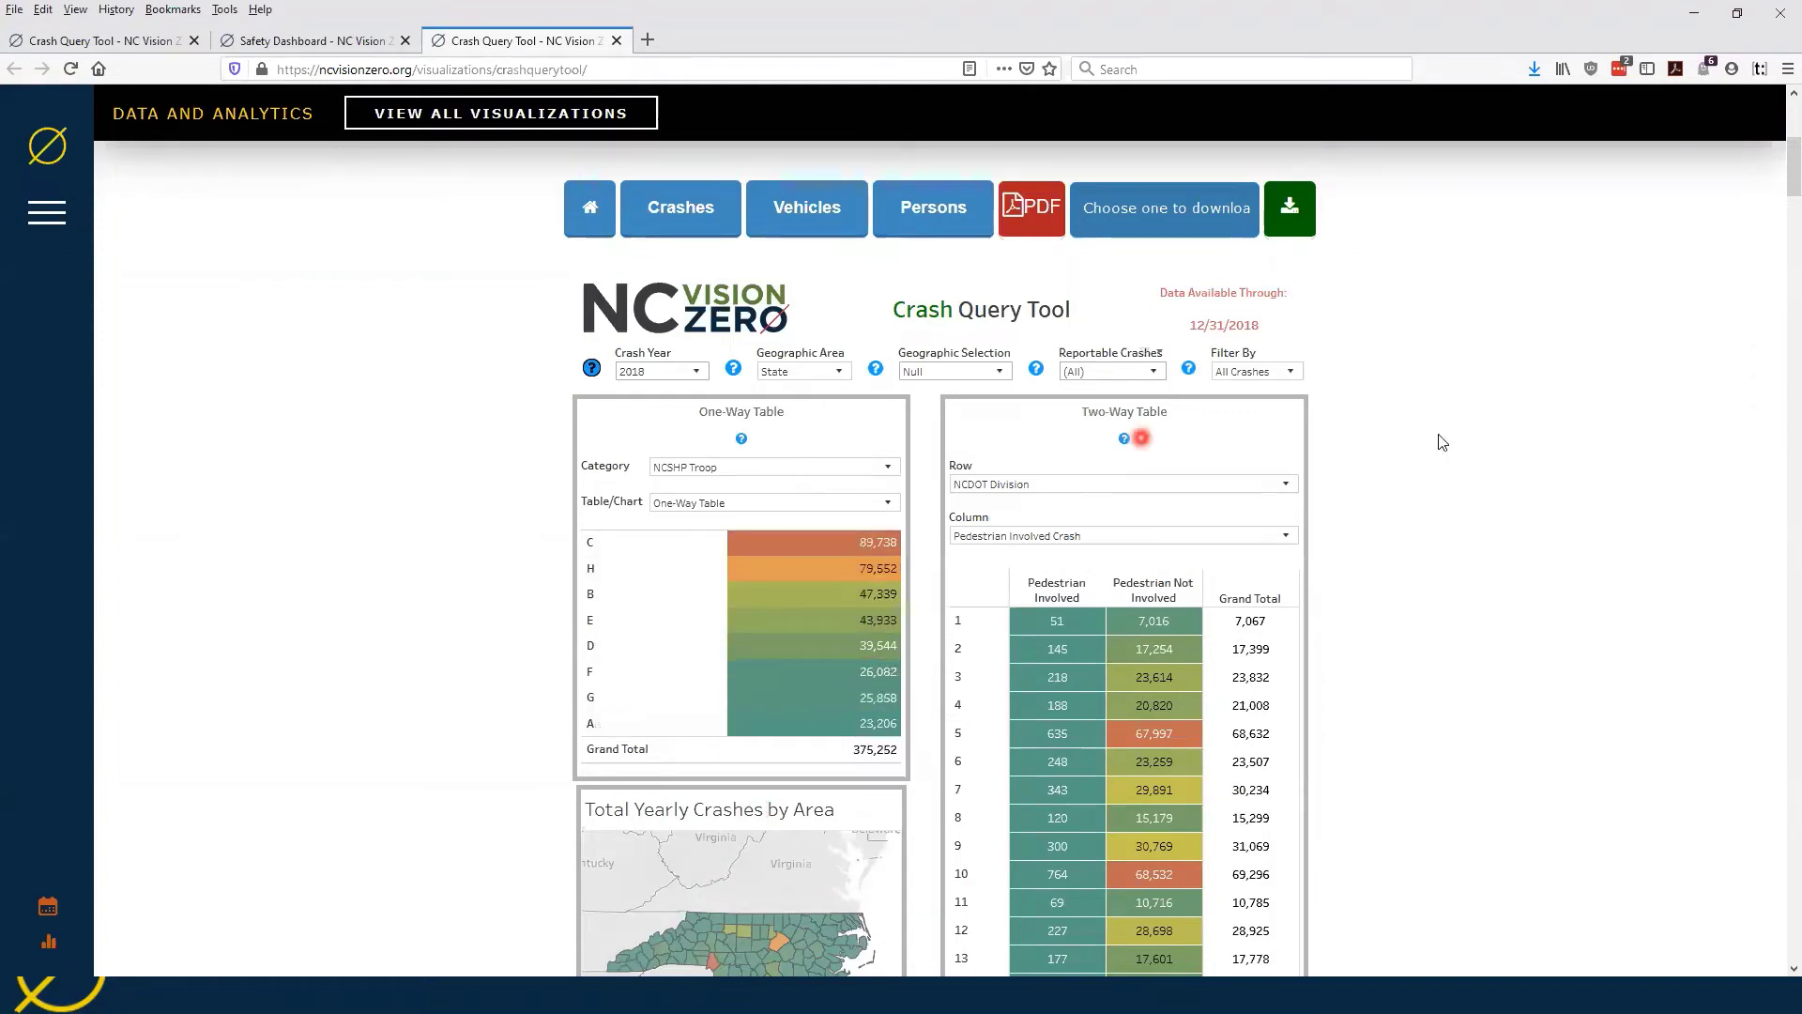
{"action": "scroll", "coordinate": [1777, 178], "scroll_direction": "down", "scroll_amount": 3}
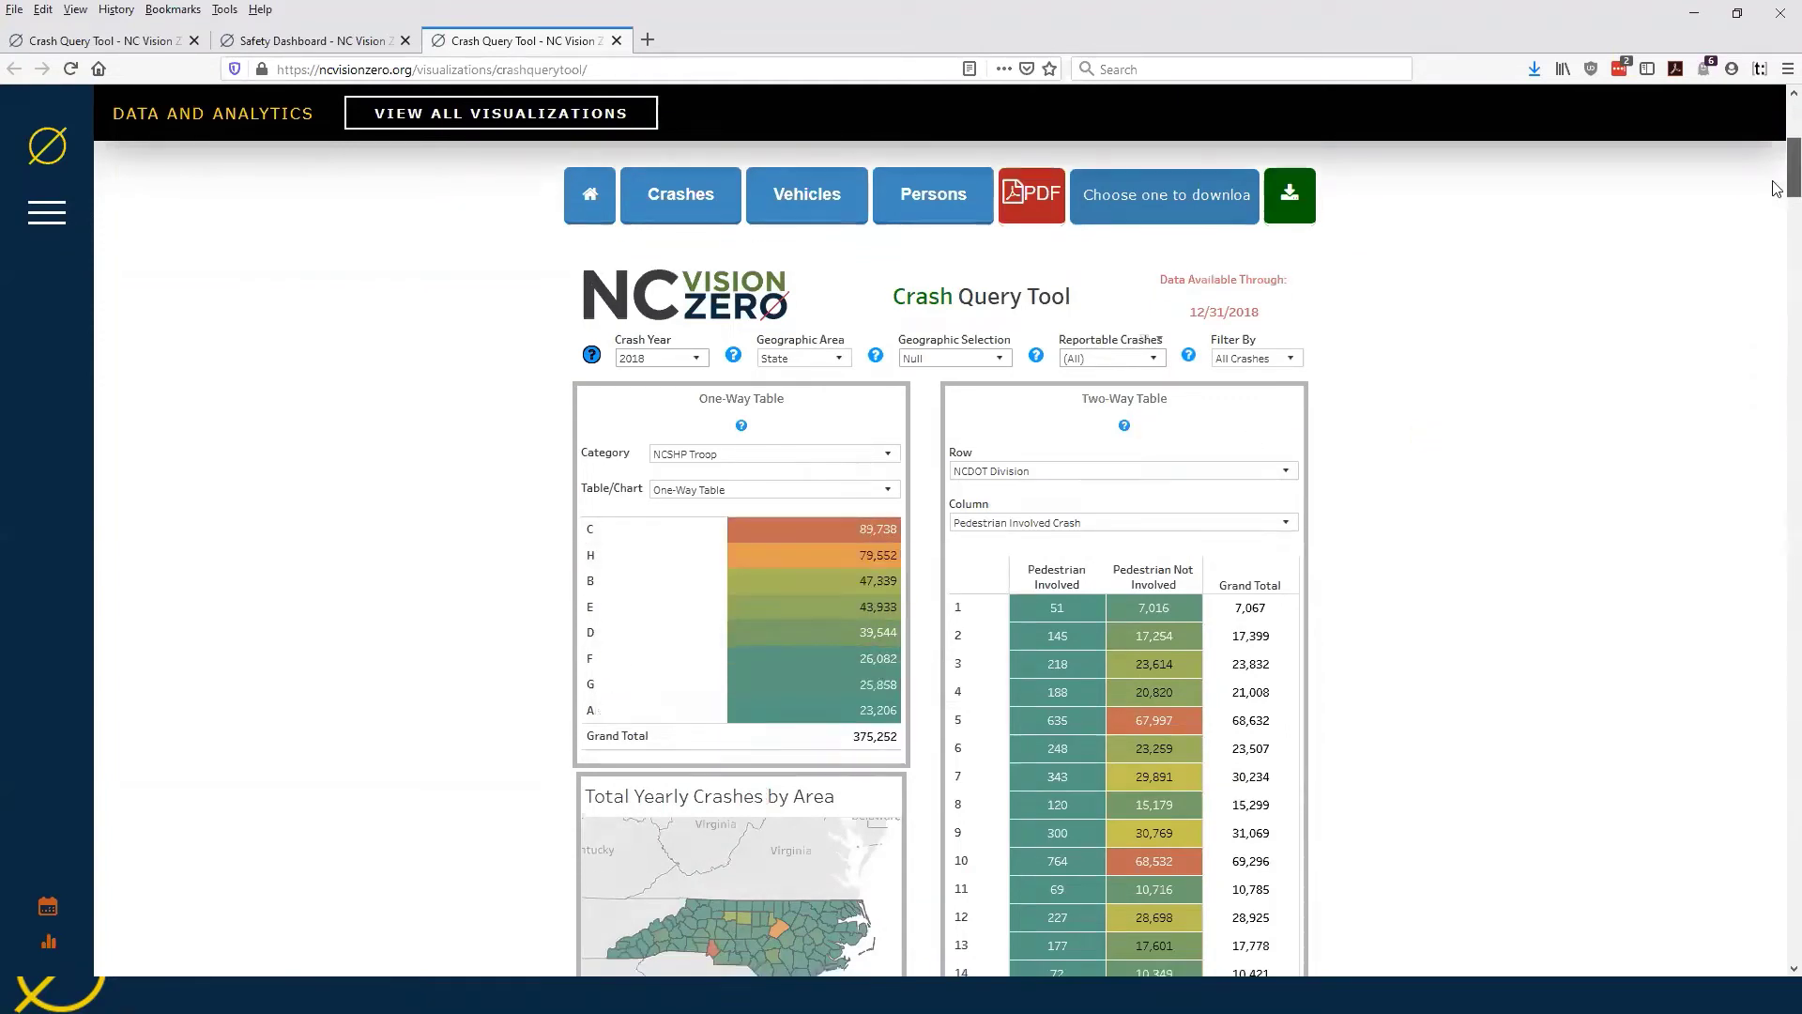
{"action": "left_click", "coordinate": [1416, 271]}
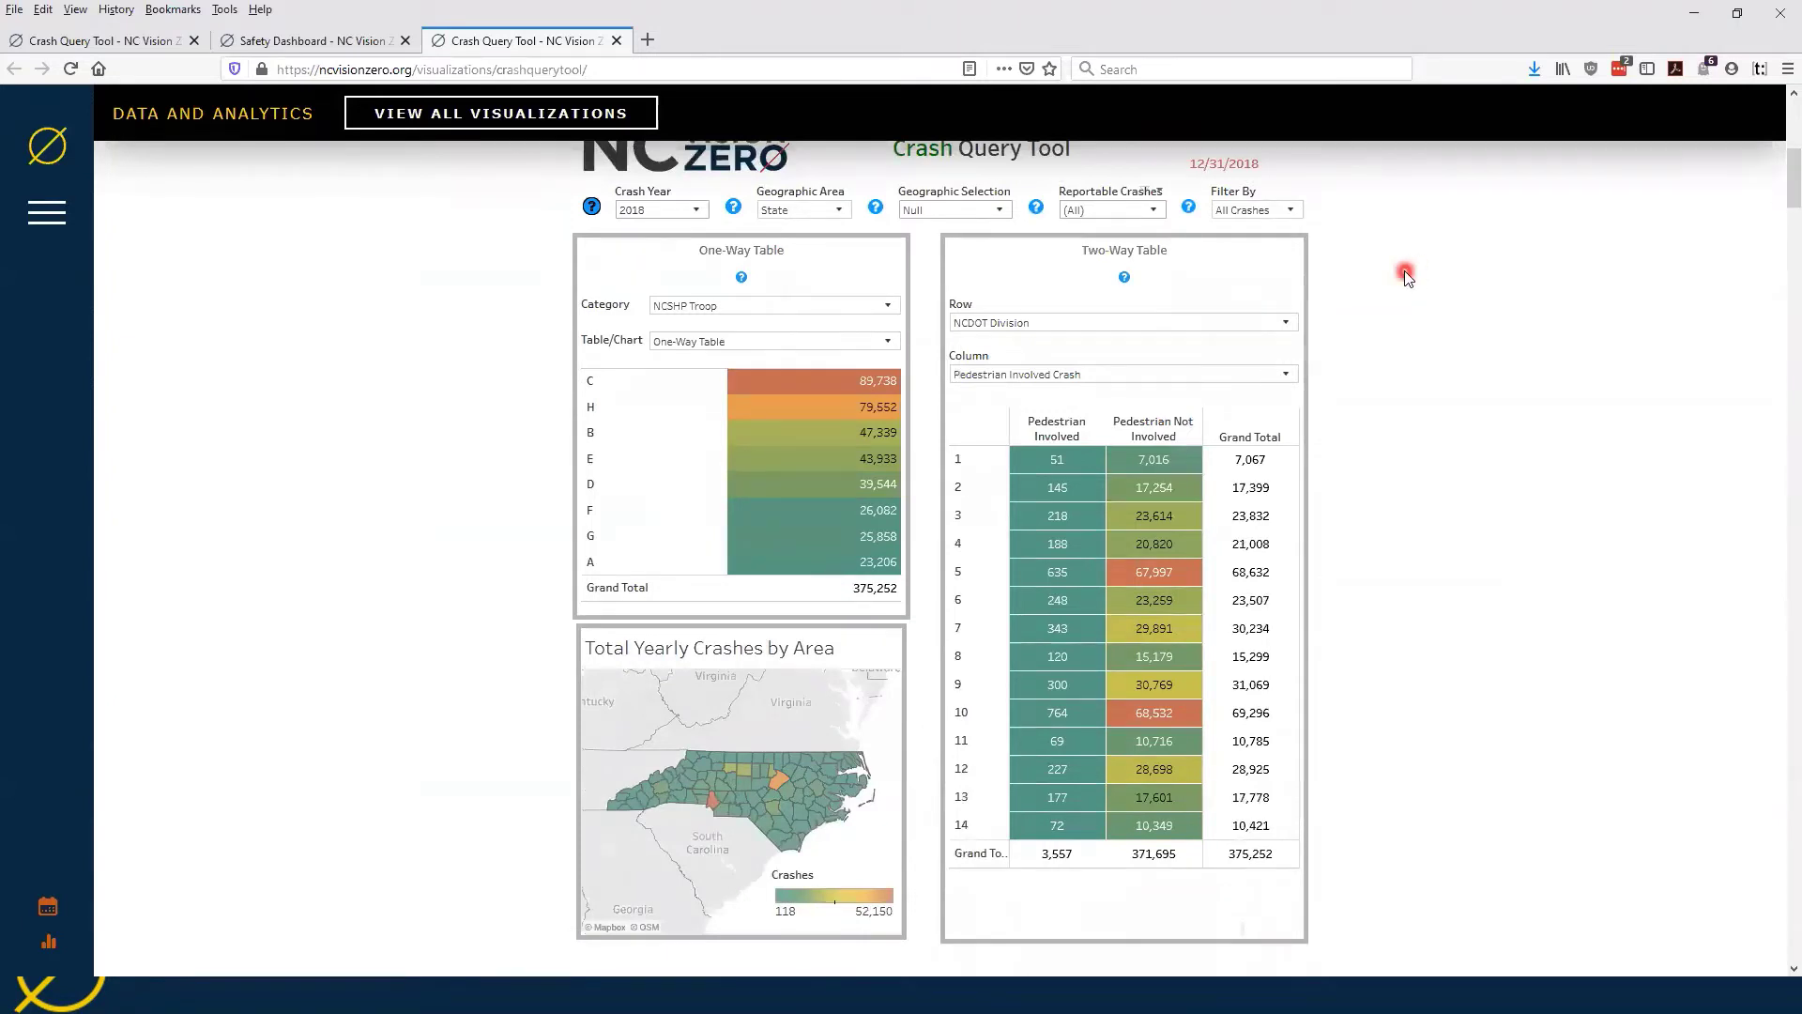
{"action": "left_click", "coordinate": [1190, 322]}
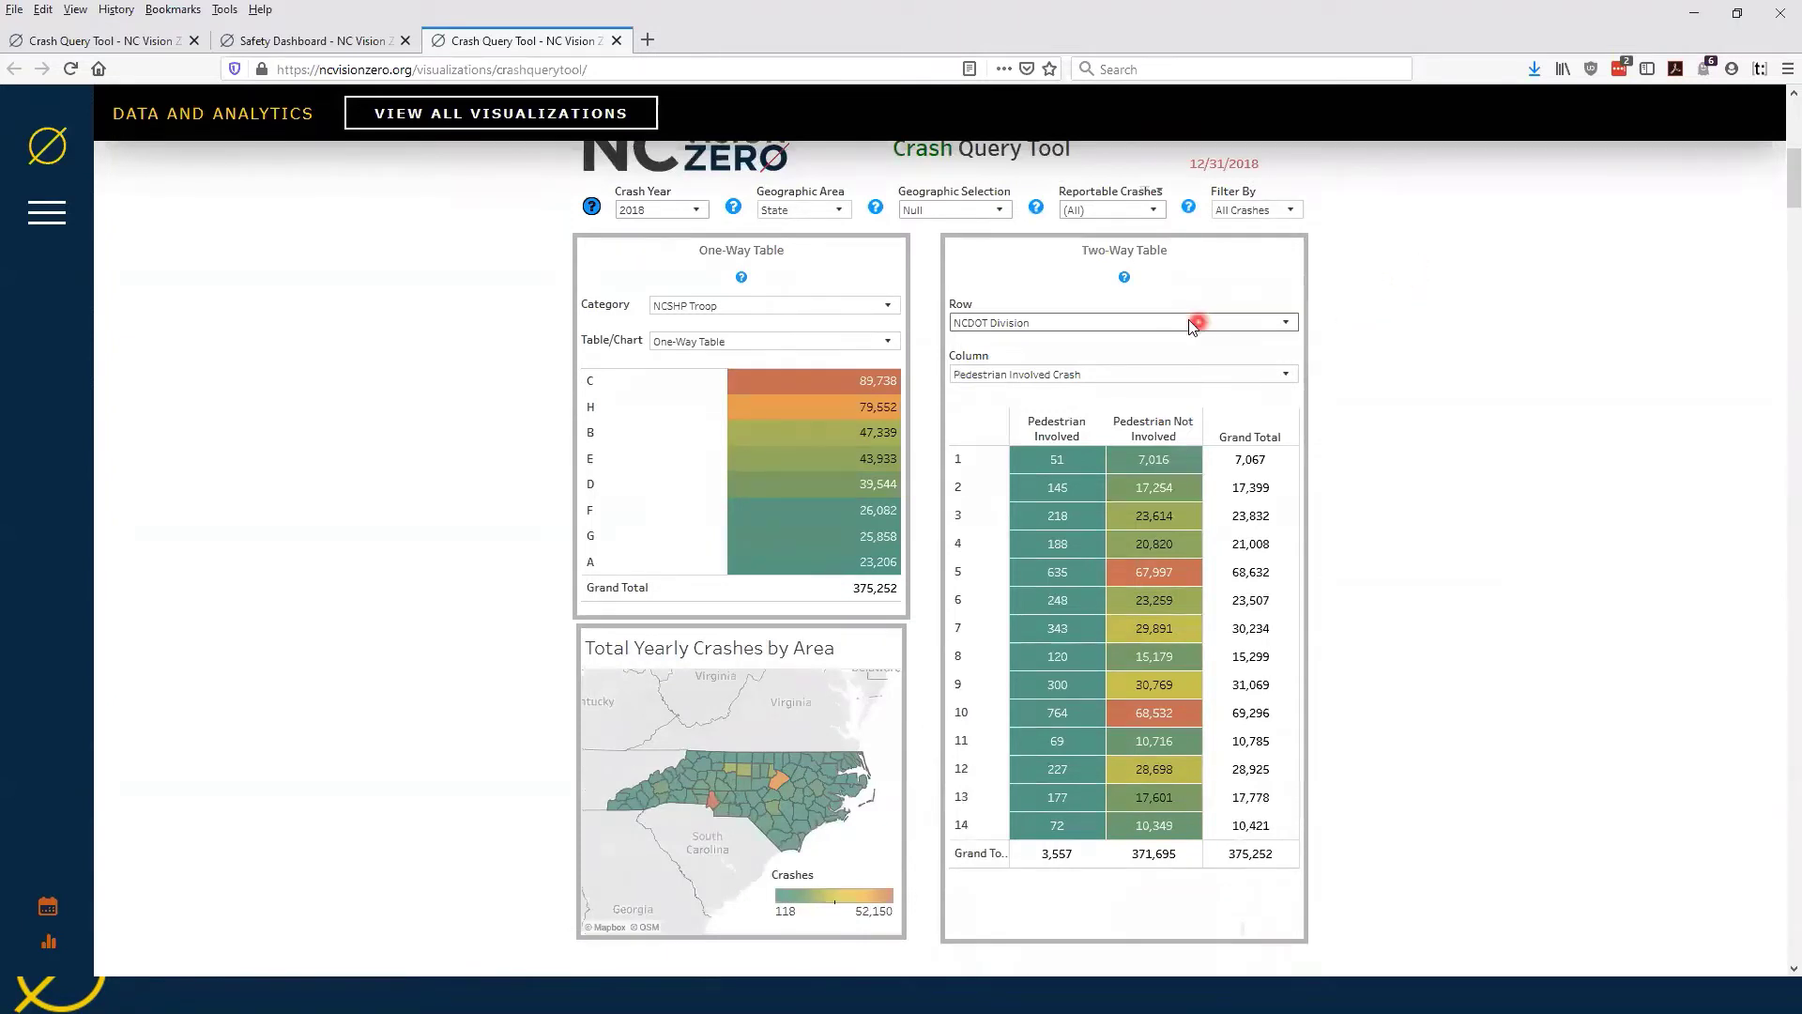
{"action": "left_click", "coordinate": [1124, 377]}
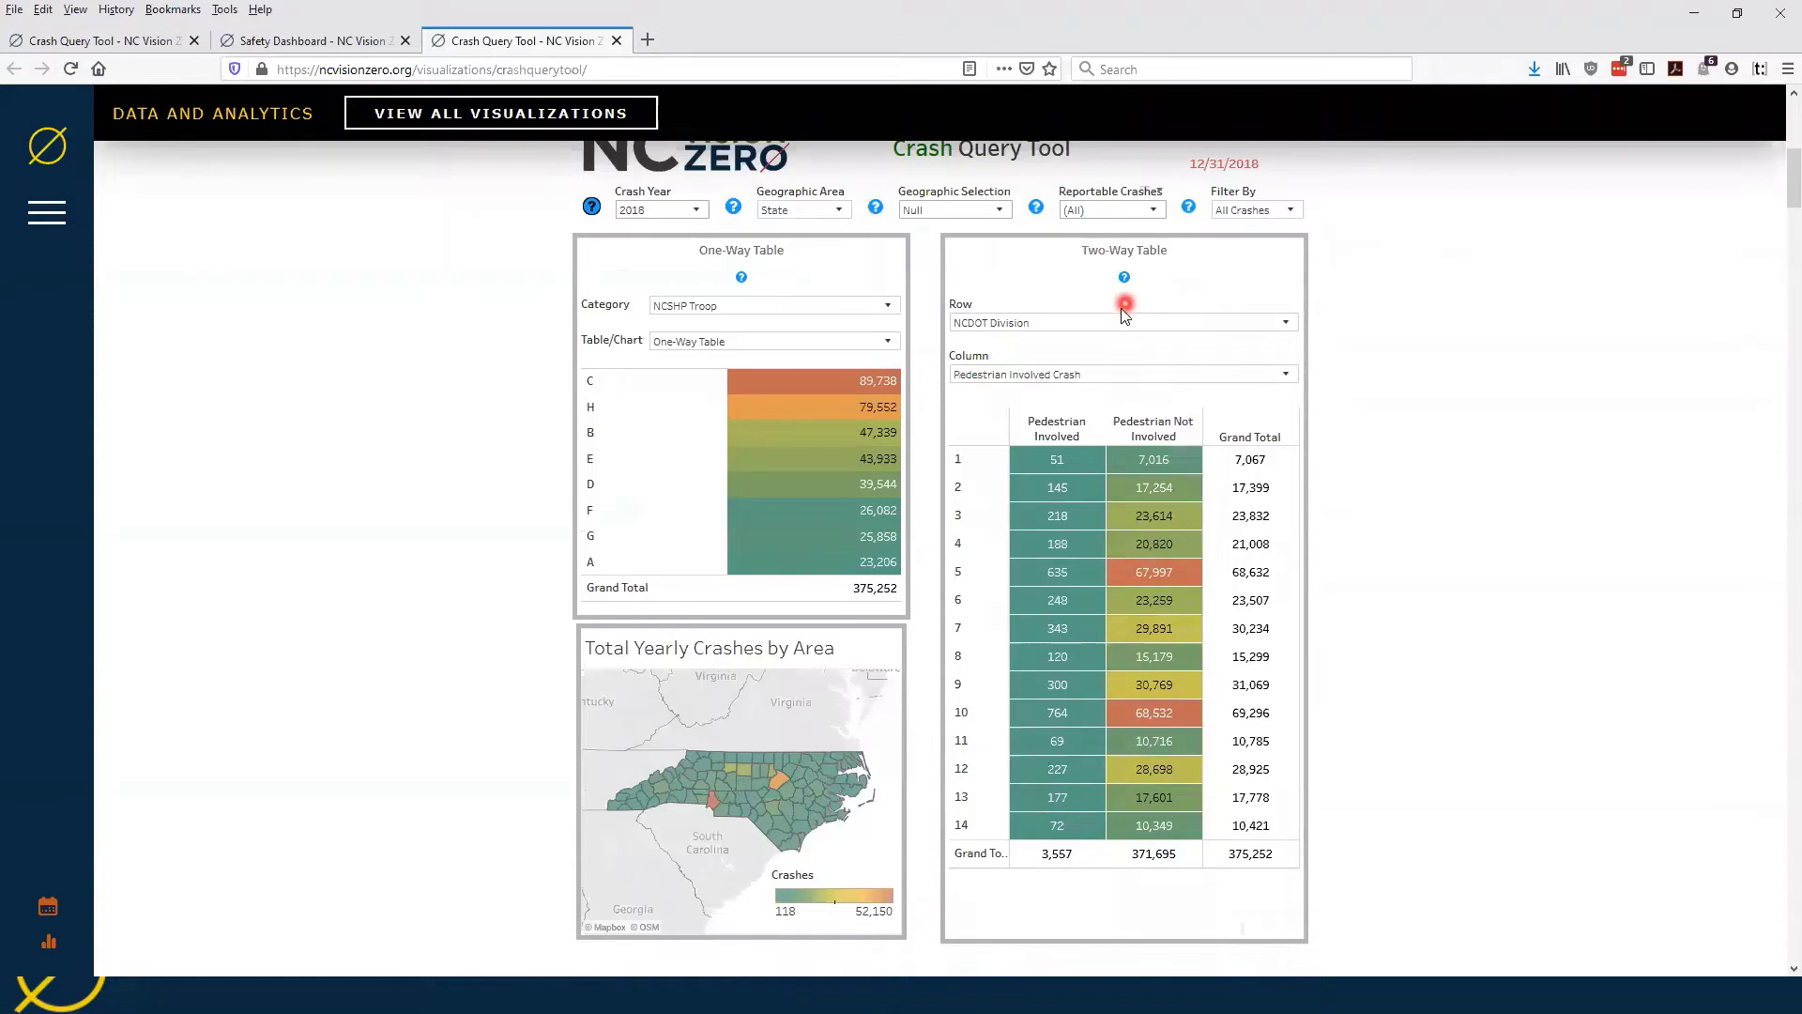
{"action": "left_click", "coordinate": [1109, 317]}
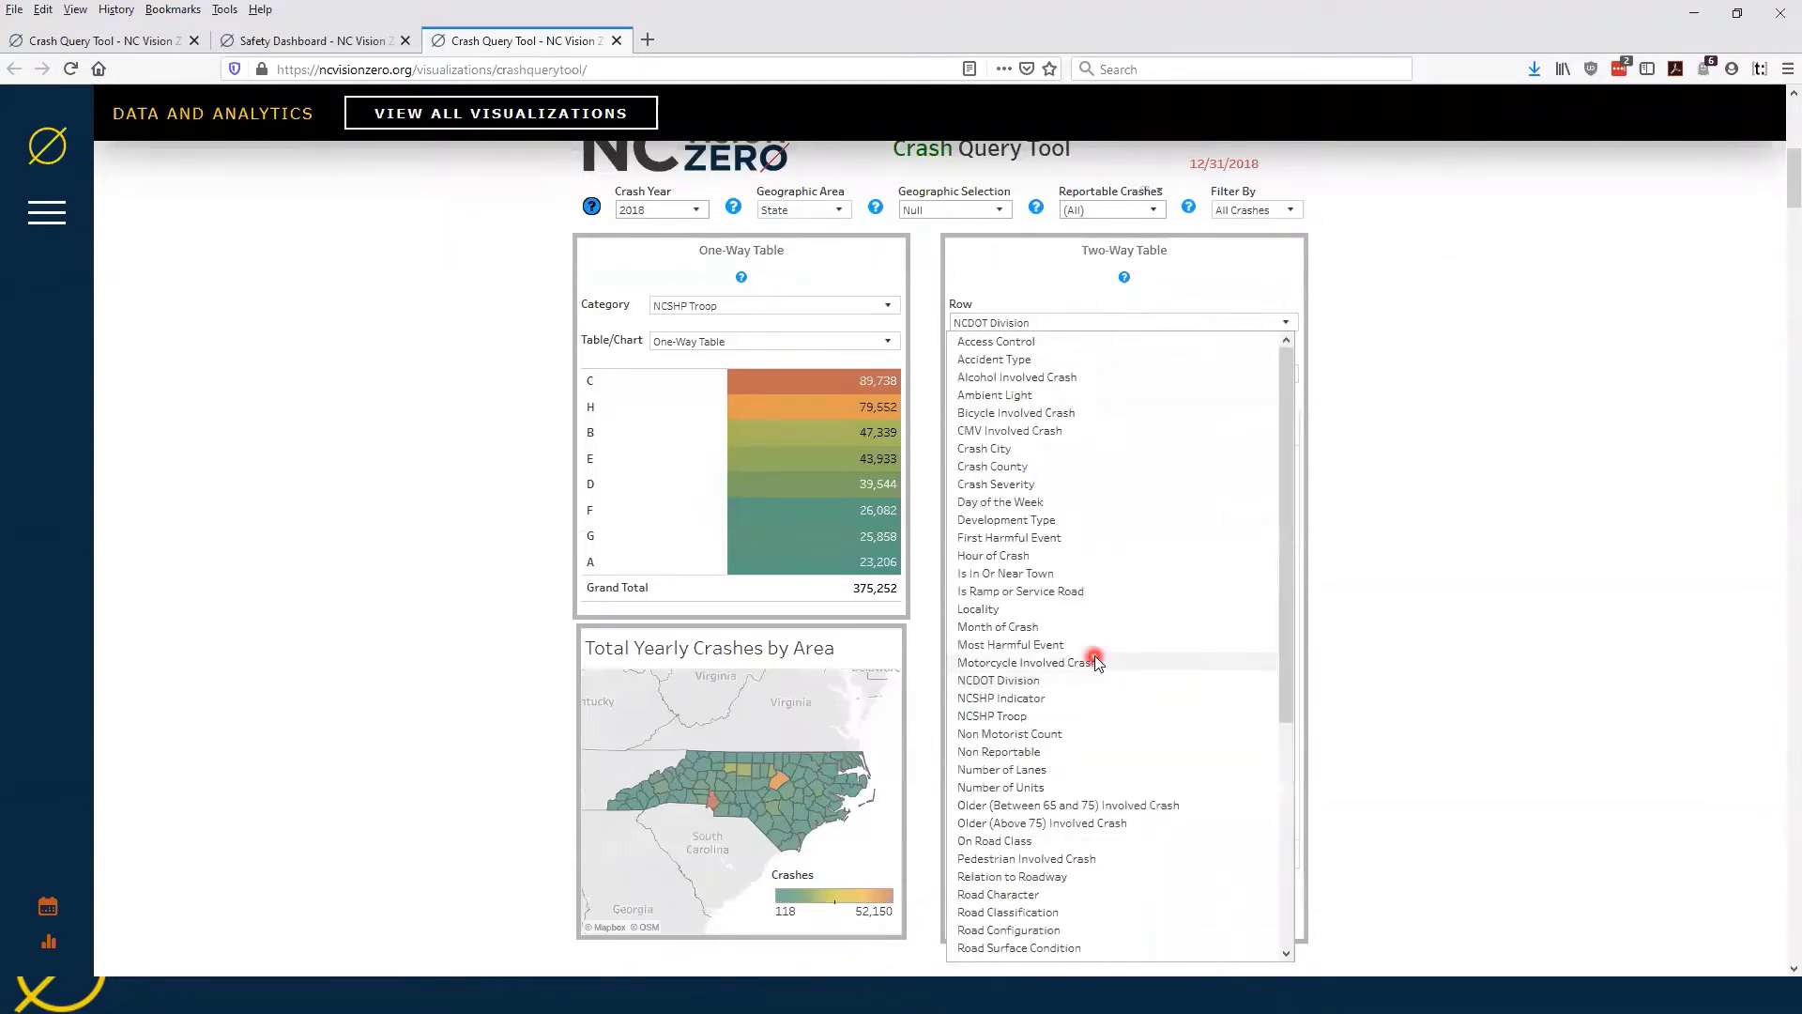
{"action": "left_click", "coordinate": [1303, 485]}
{"action": "left_click_drag", "start_coordinate": [1299, 486], "coordinate": [1288, 557]}
{"action": "left_click", "coordinate": [1049, 647]}
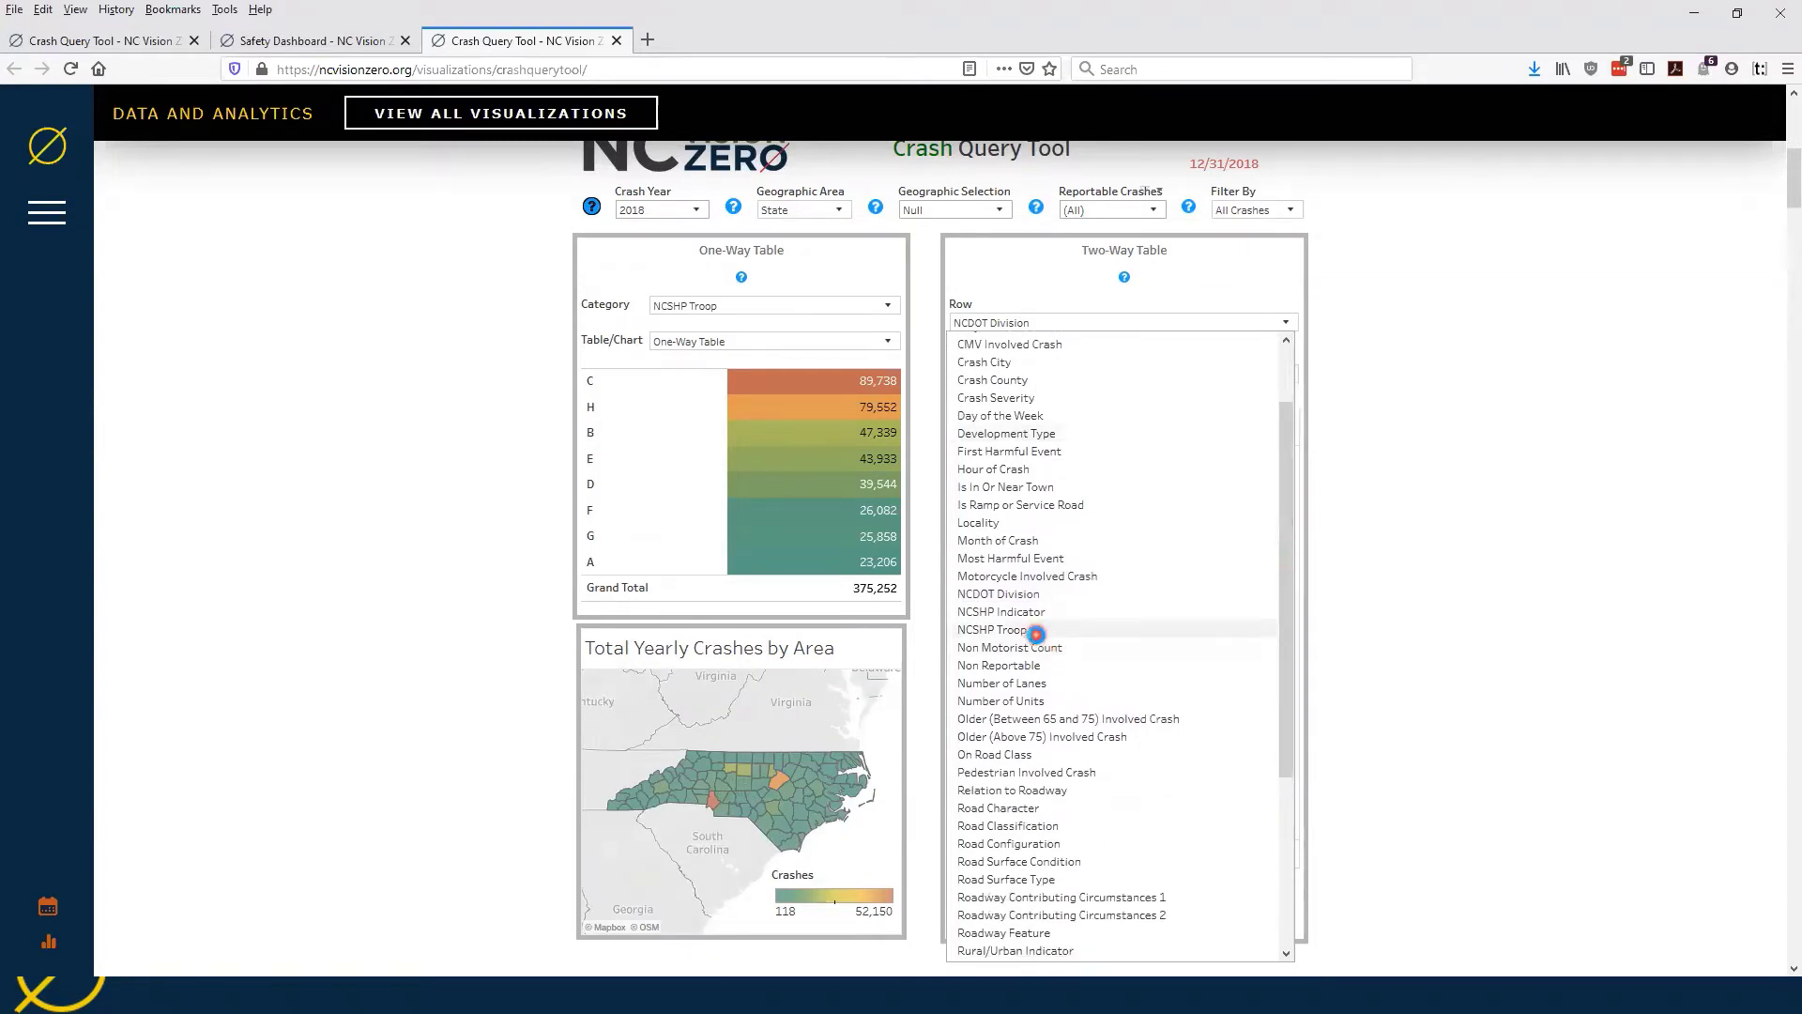
{"action": "left_click", "coordinate": [1032, 630]}
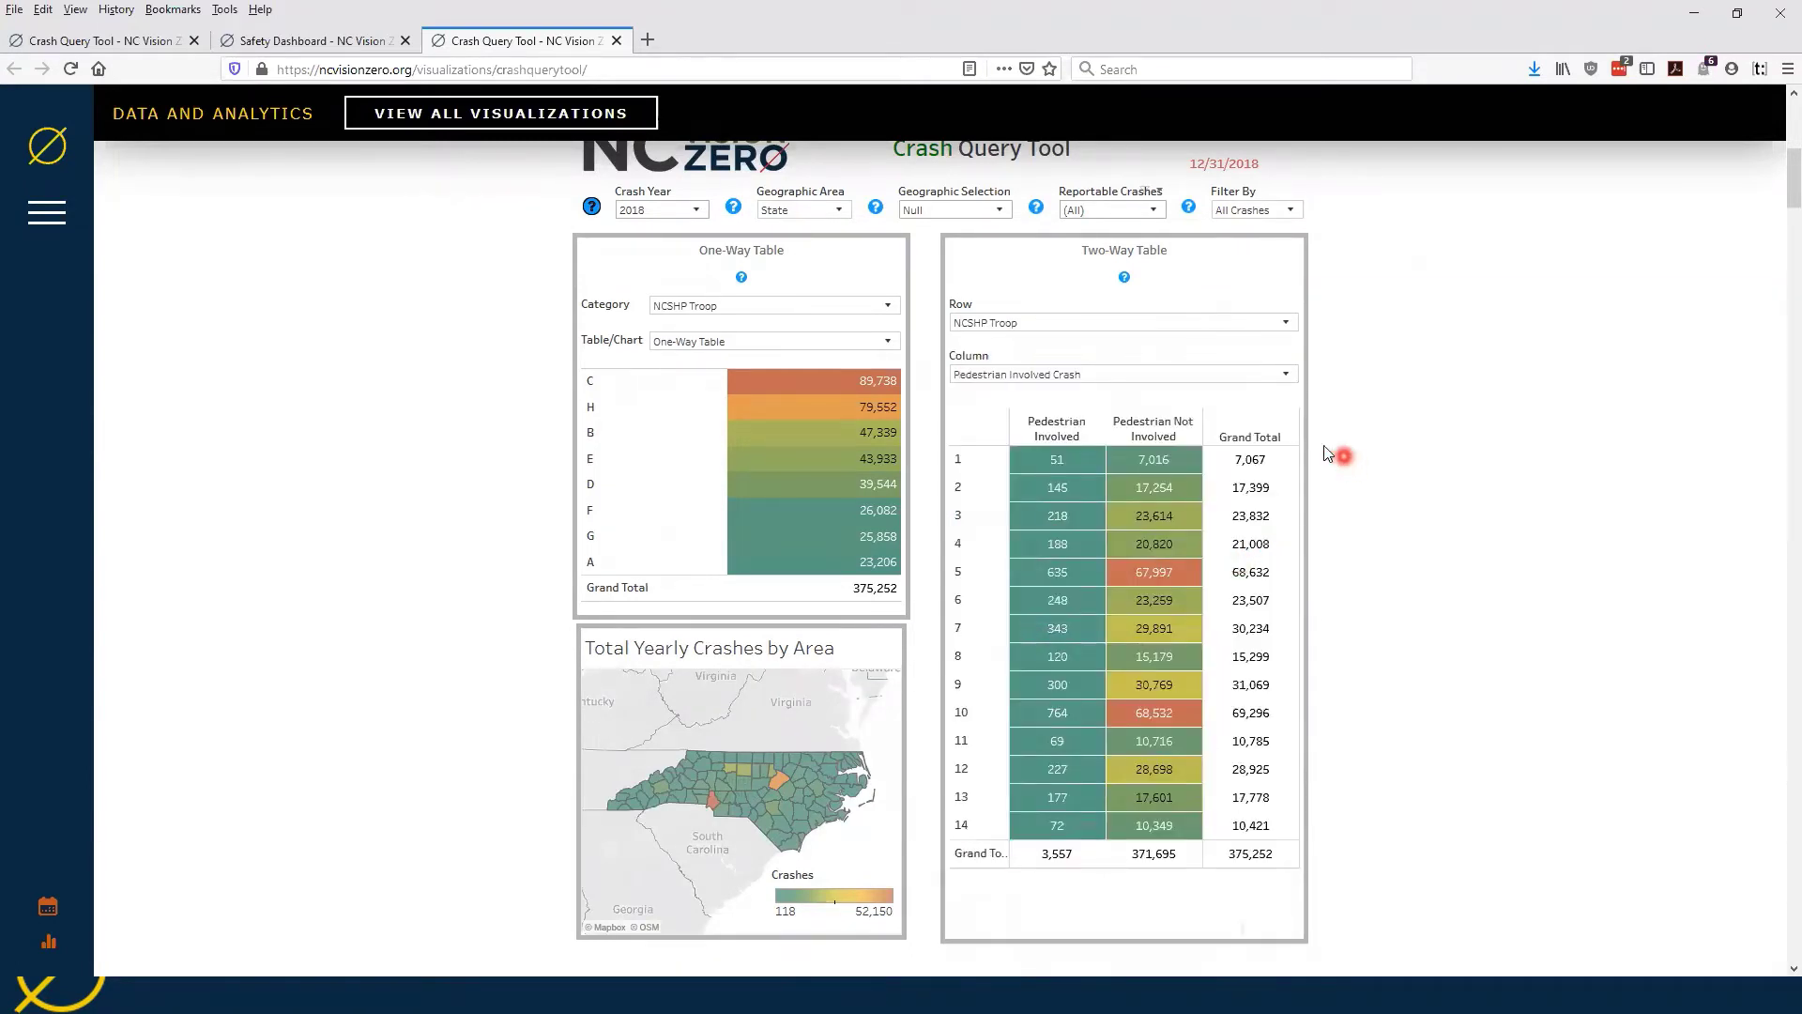
Step: Inspect Troop A's counts for pedestrian-involved crashes, crashes without pedestrians and the Grand Total in the Two-Way Table
{"action": "left_click", "coordinate": [1249, 412]}
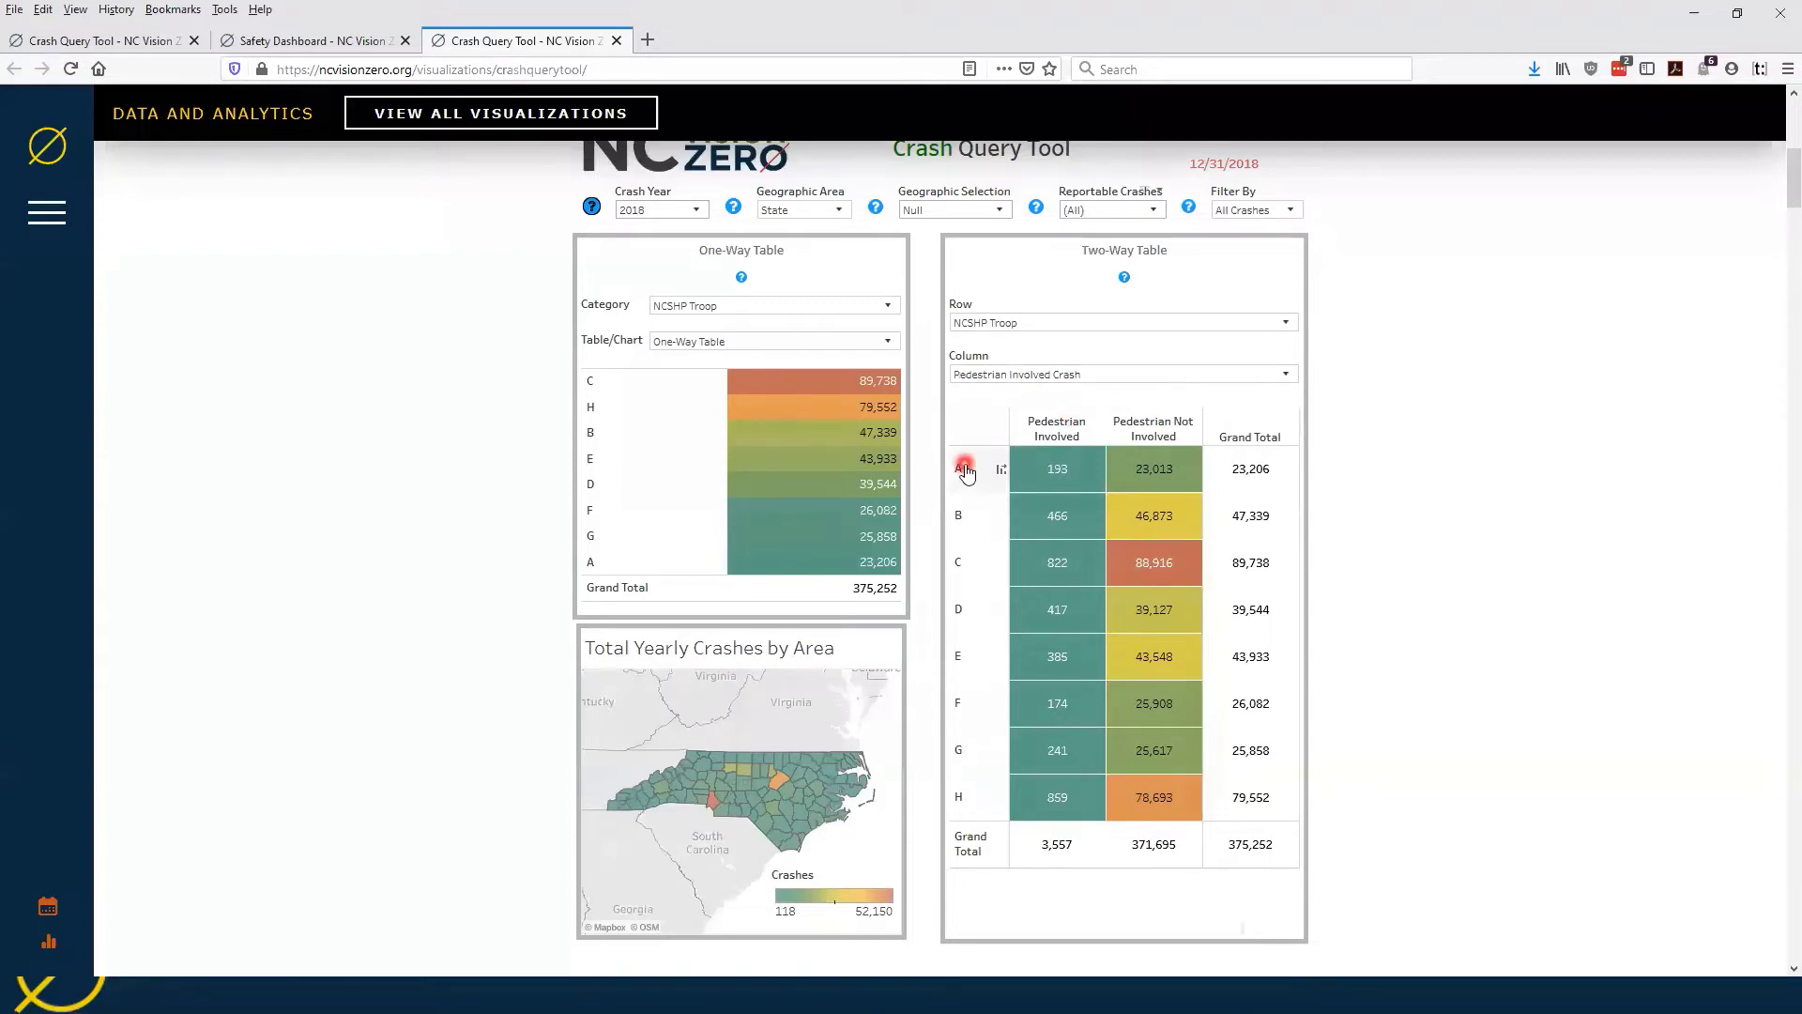
{"action": "mouse_move", "coordinate": [1080, 474]}
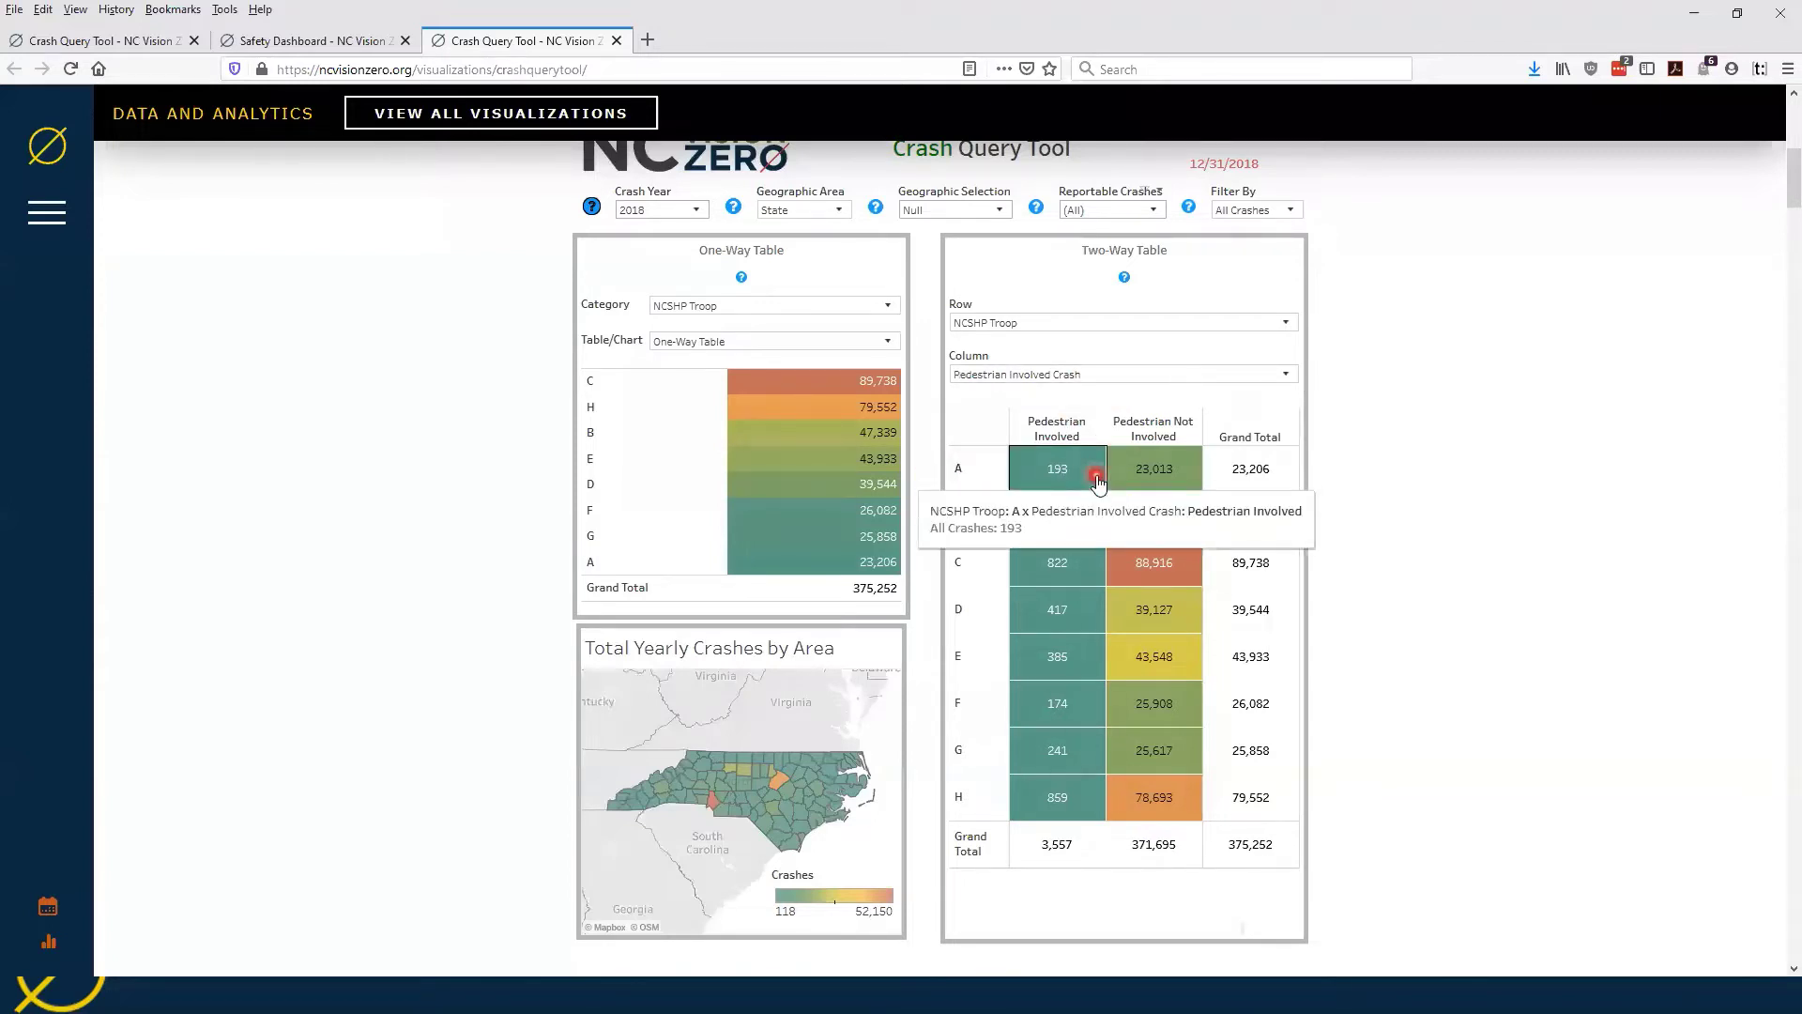
{"action": "mouse_move", "coordinate": [1185, 481]}
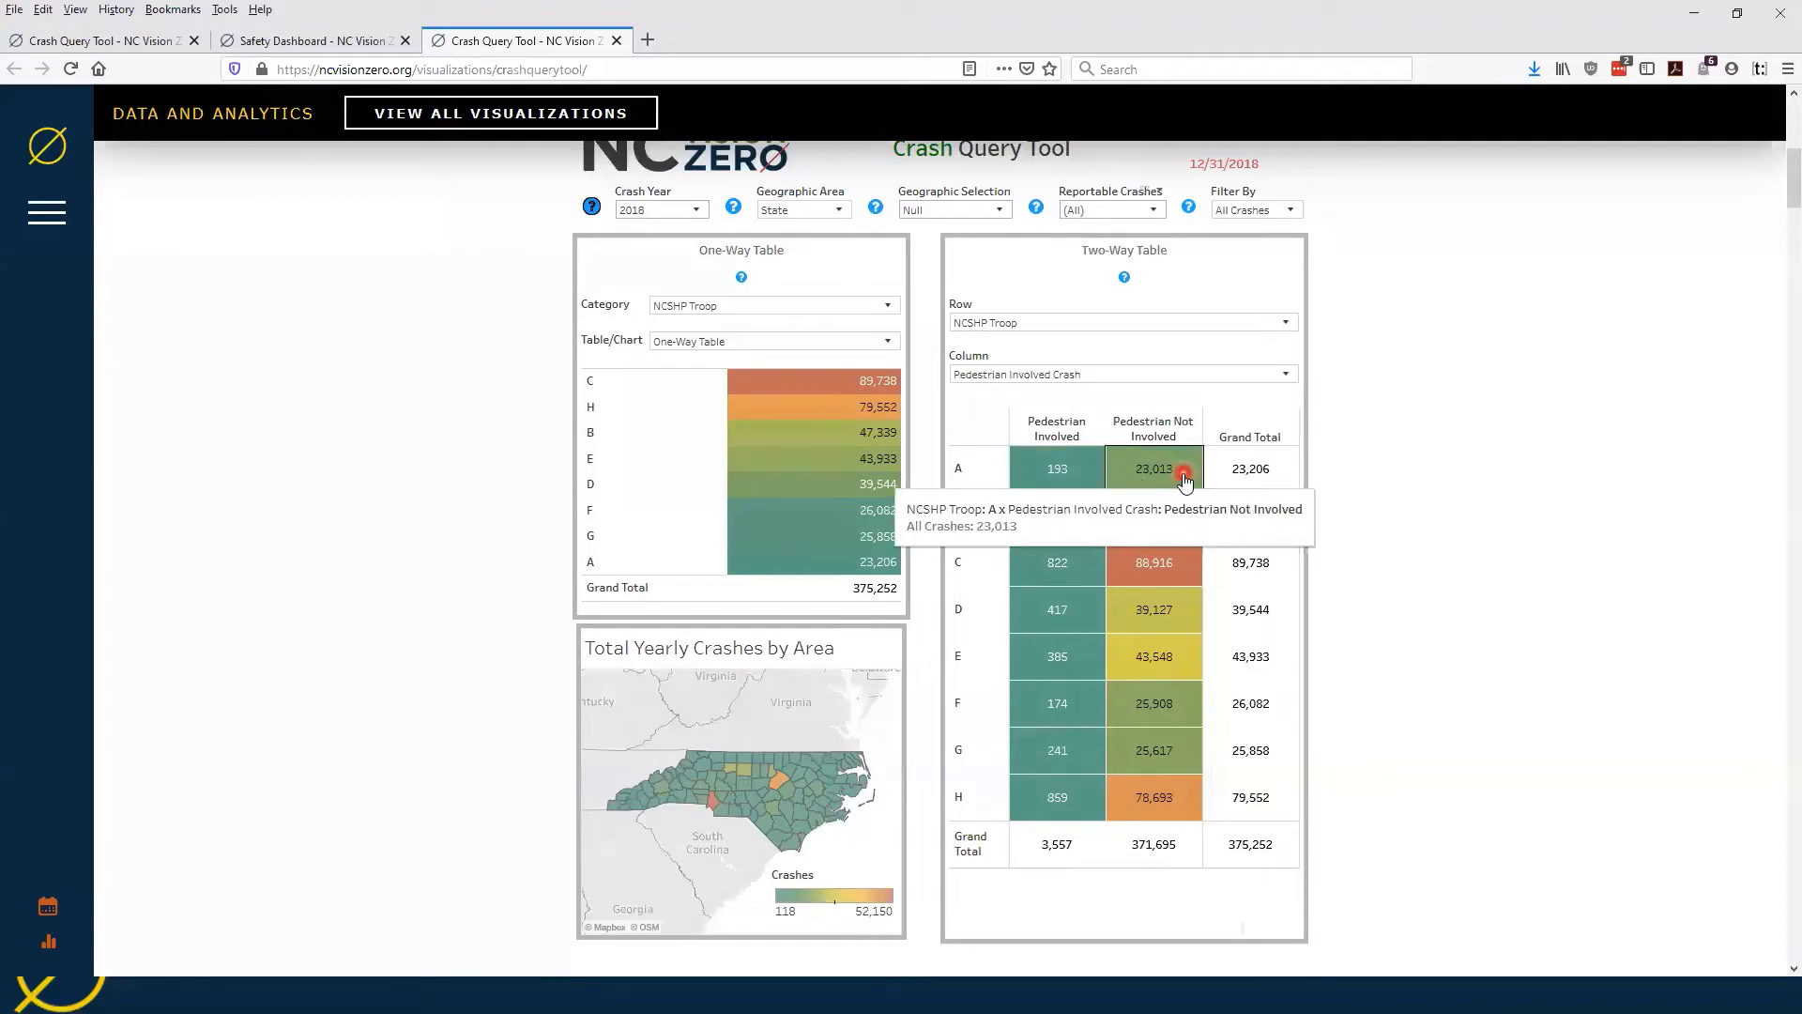
{"action": "mouse_move", "coordinate": [1278, 477]}
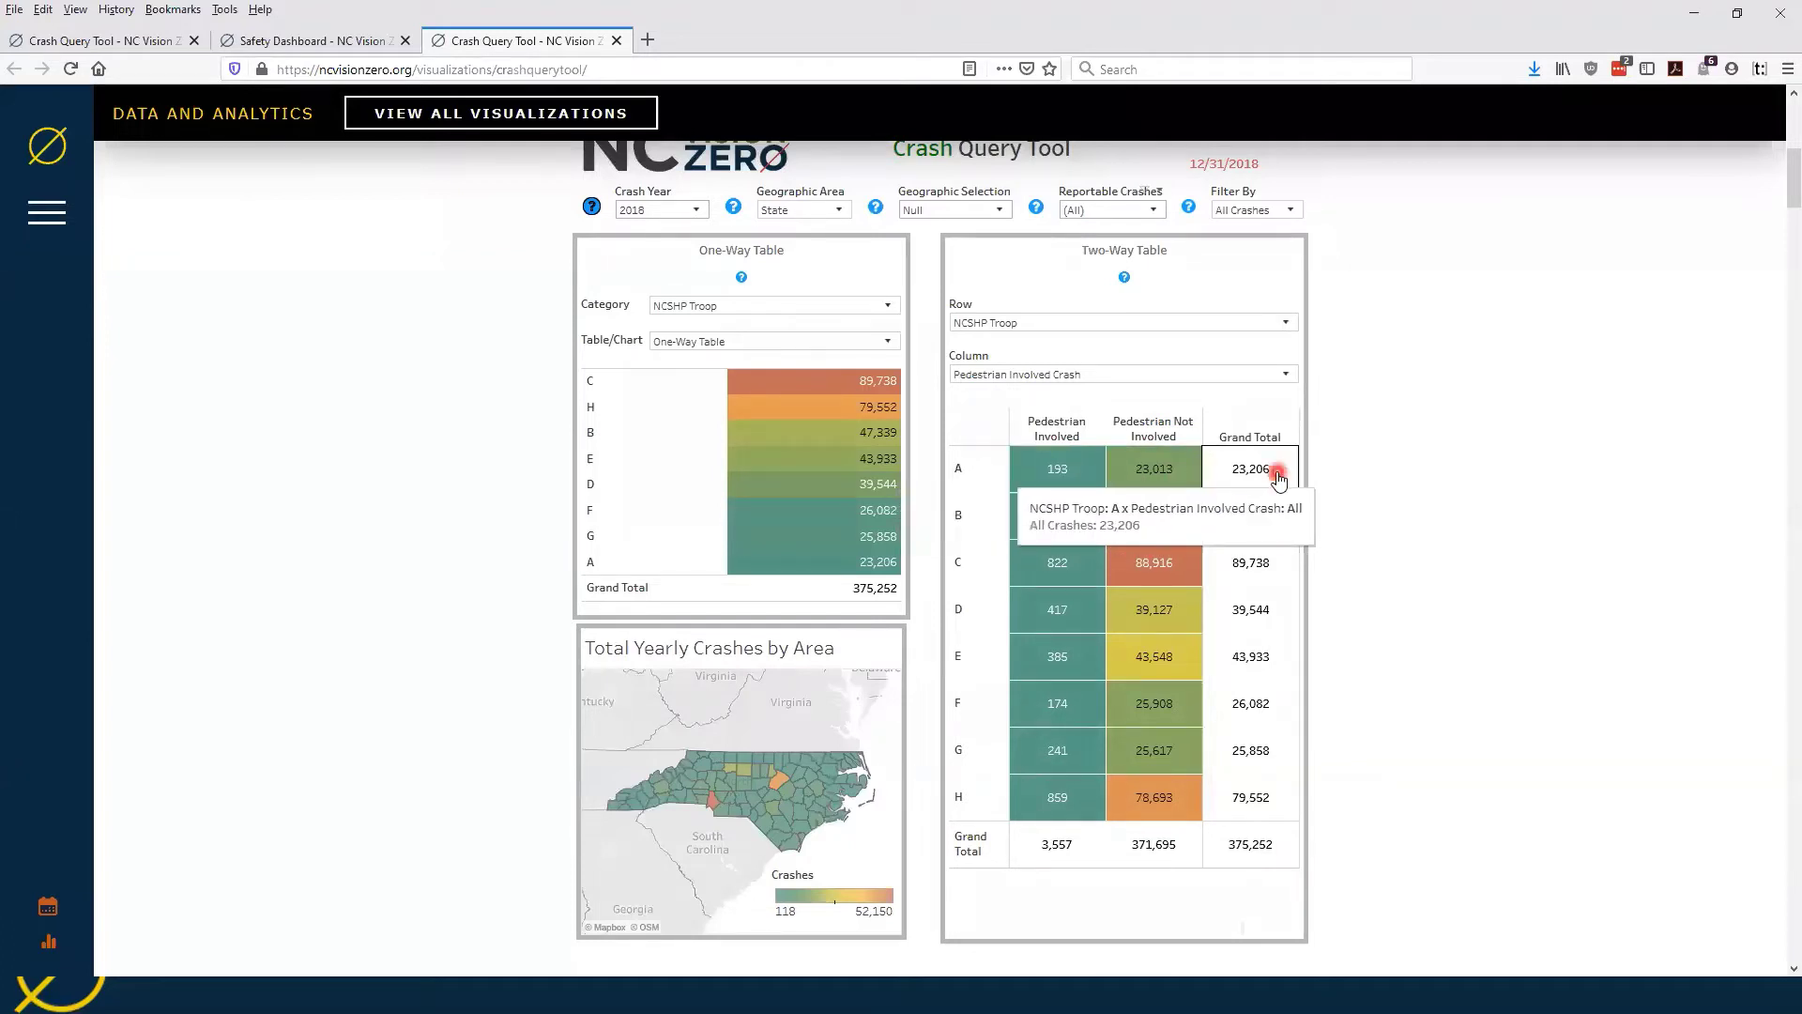
Step: Change the Two-Way Table column variable to Month of Crash and look across the months through to the Grand Total
{"action": "left_click", "coordinate": [1093, 374]}
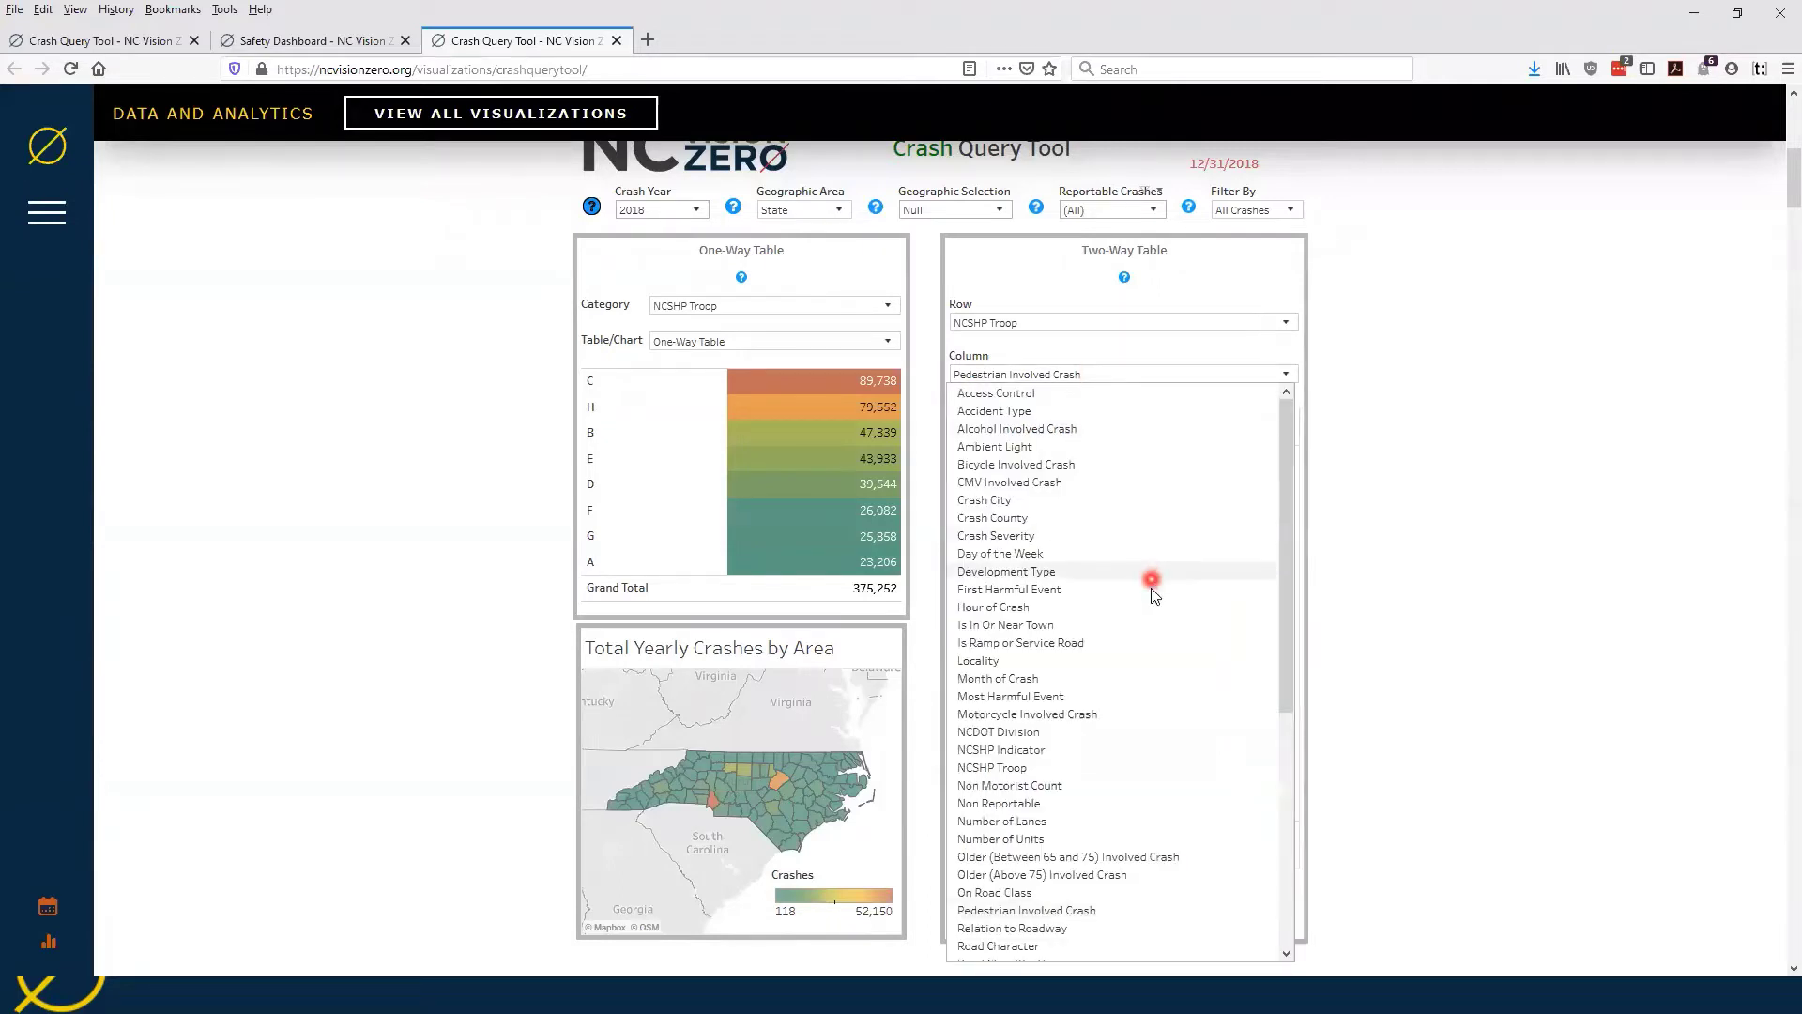
{"action": "left_click", "coordinate": [1121, 677]}
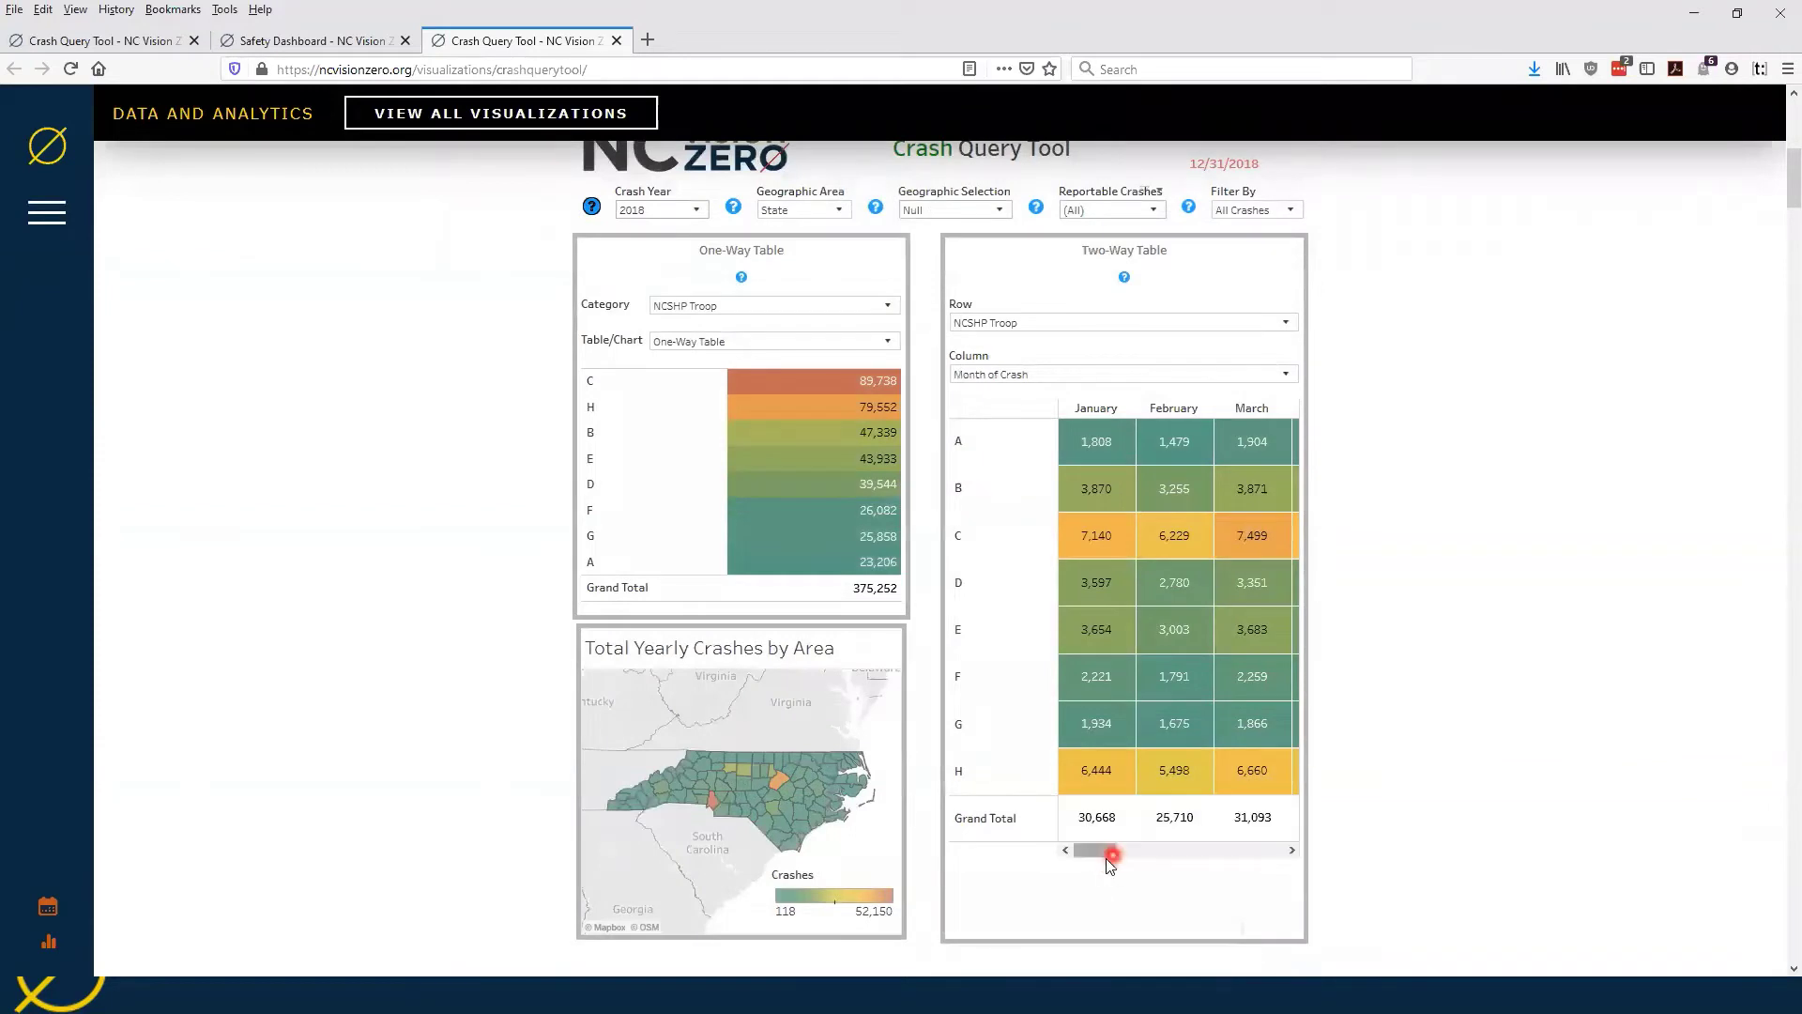
{"action": "left_click_drag", "start_coordinate": [1111, 854], "coordinate": [1269, 851]}
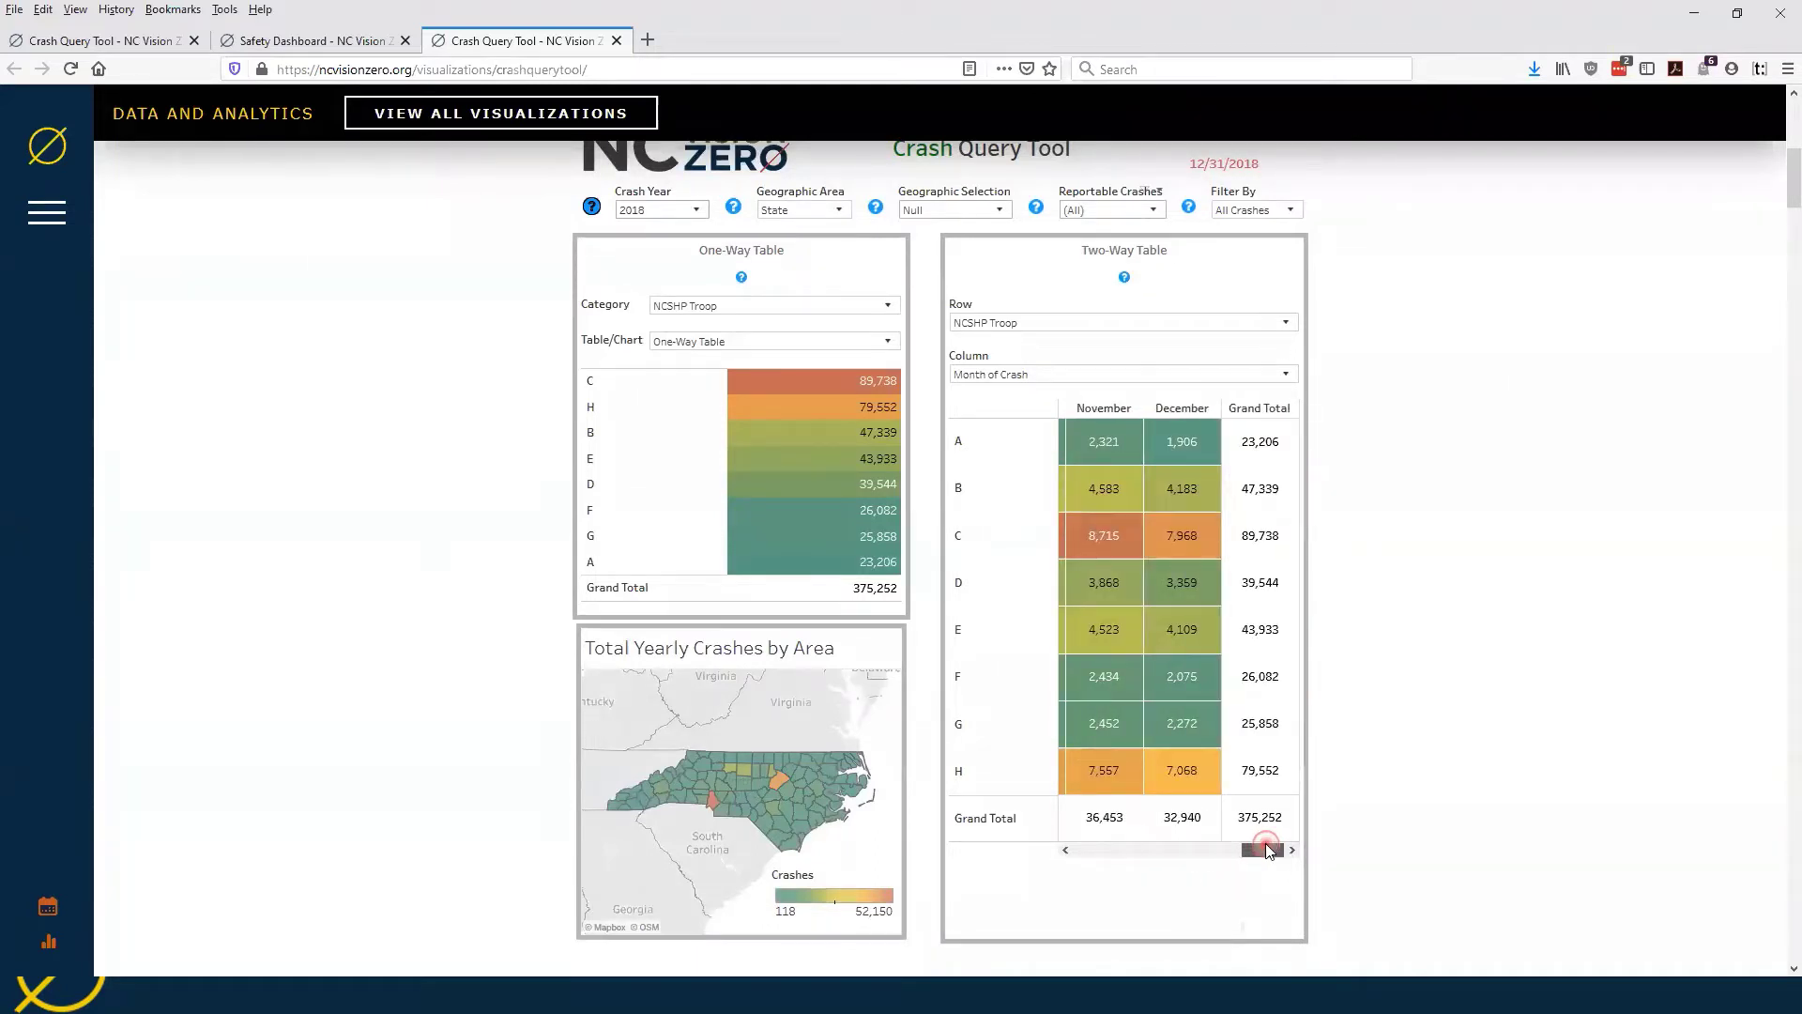
{"action": "left_click_drag", "start_coordinate": [1269, 851], "coordinate": [1079, 854]}
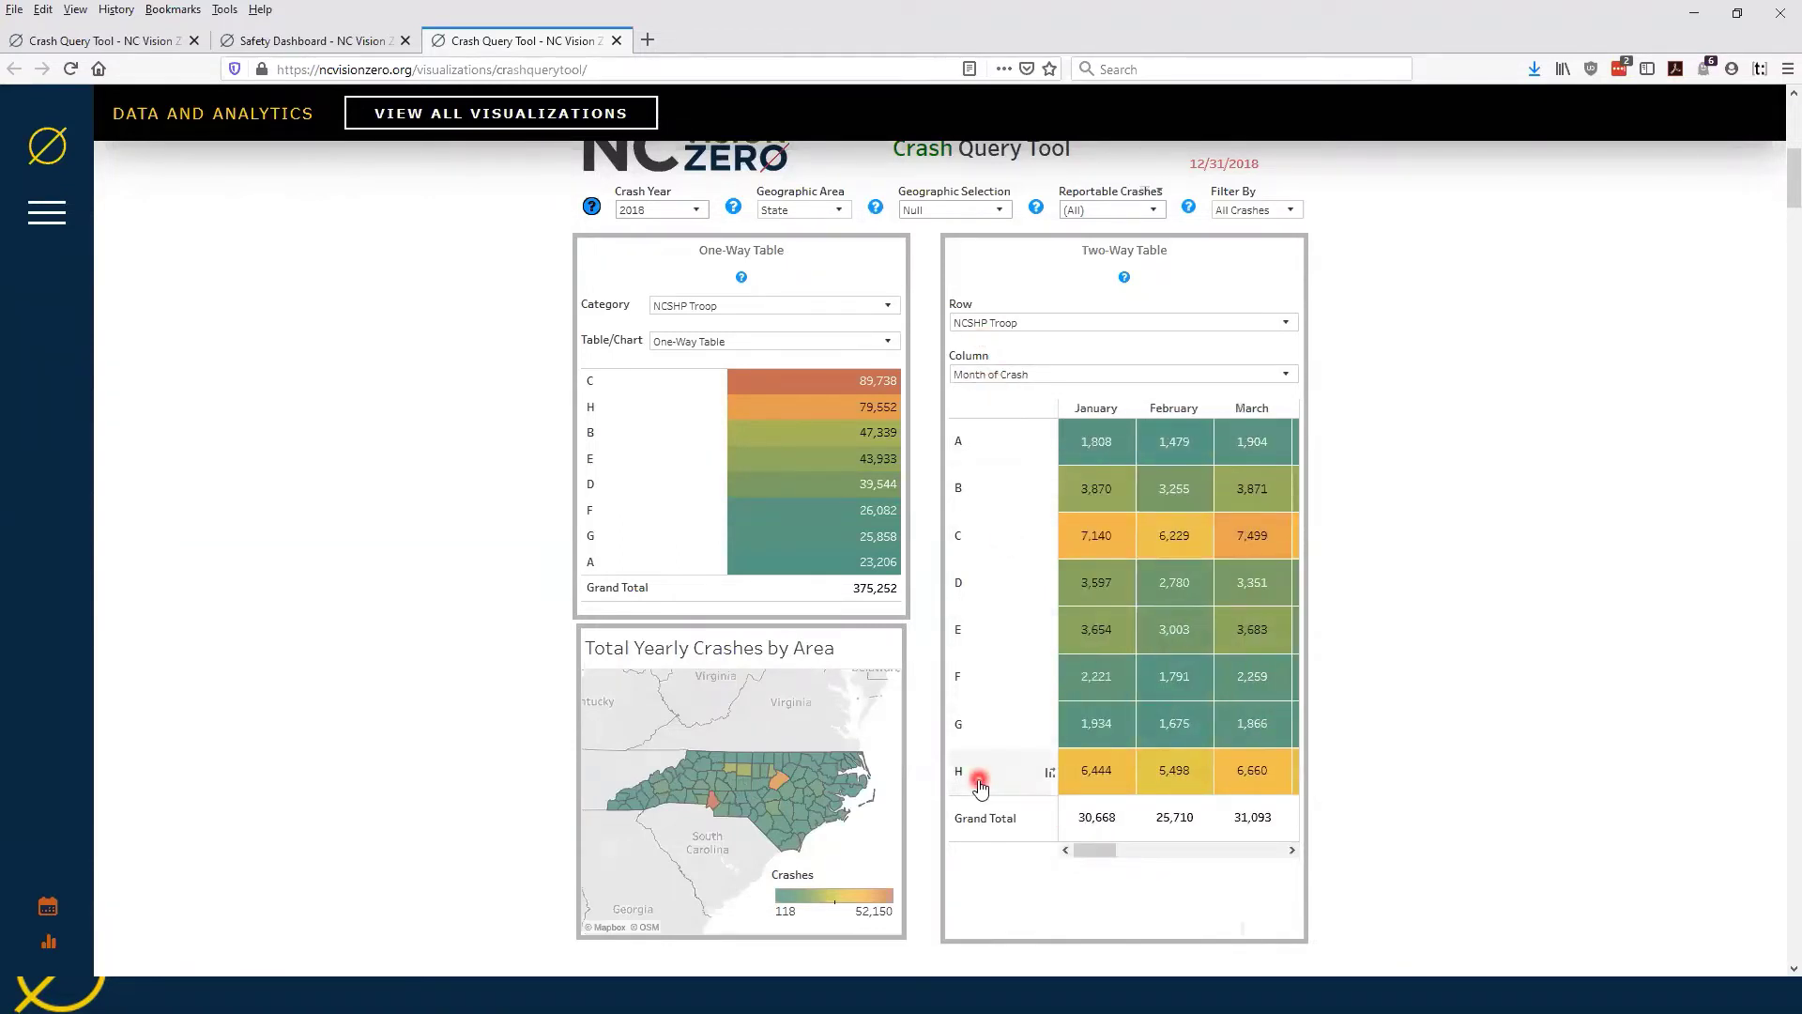
{"action": "left_click", "coordinate": [1105, 855]}
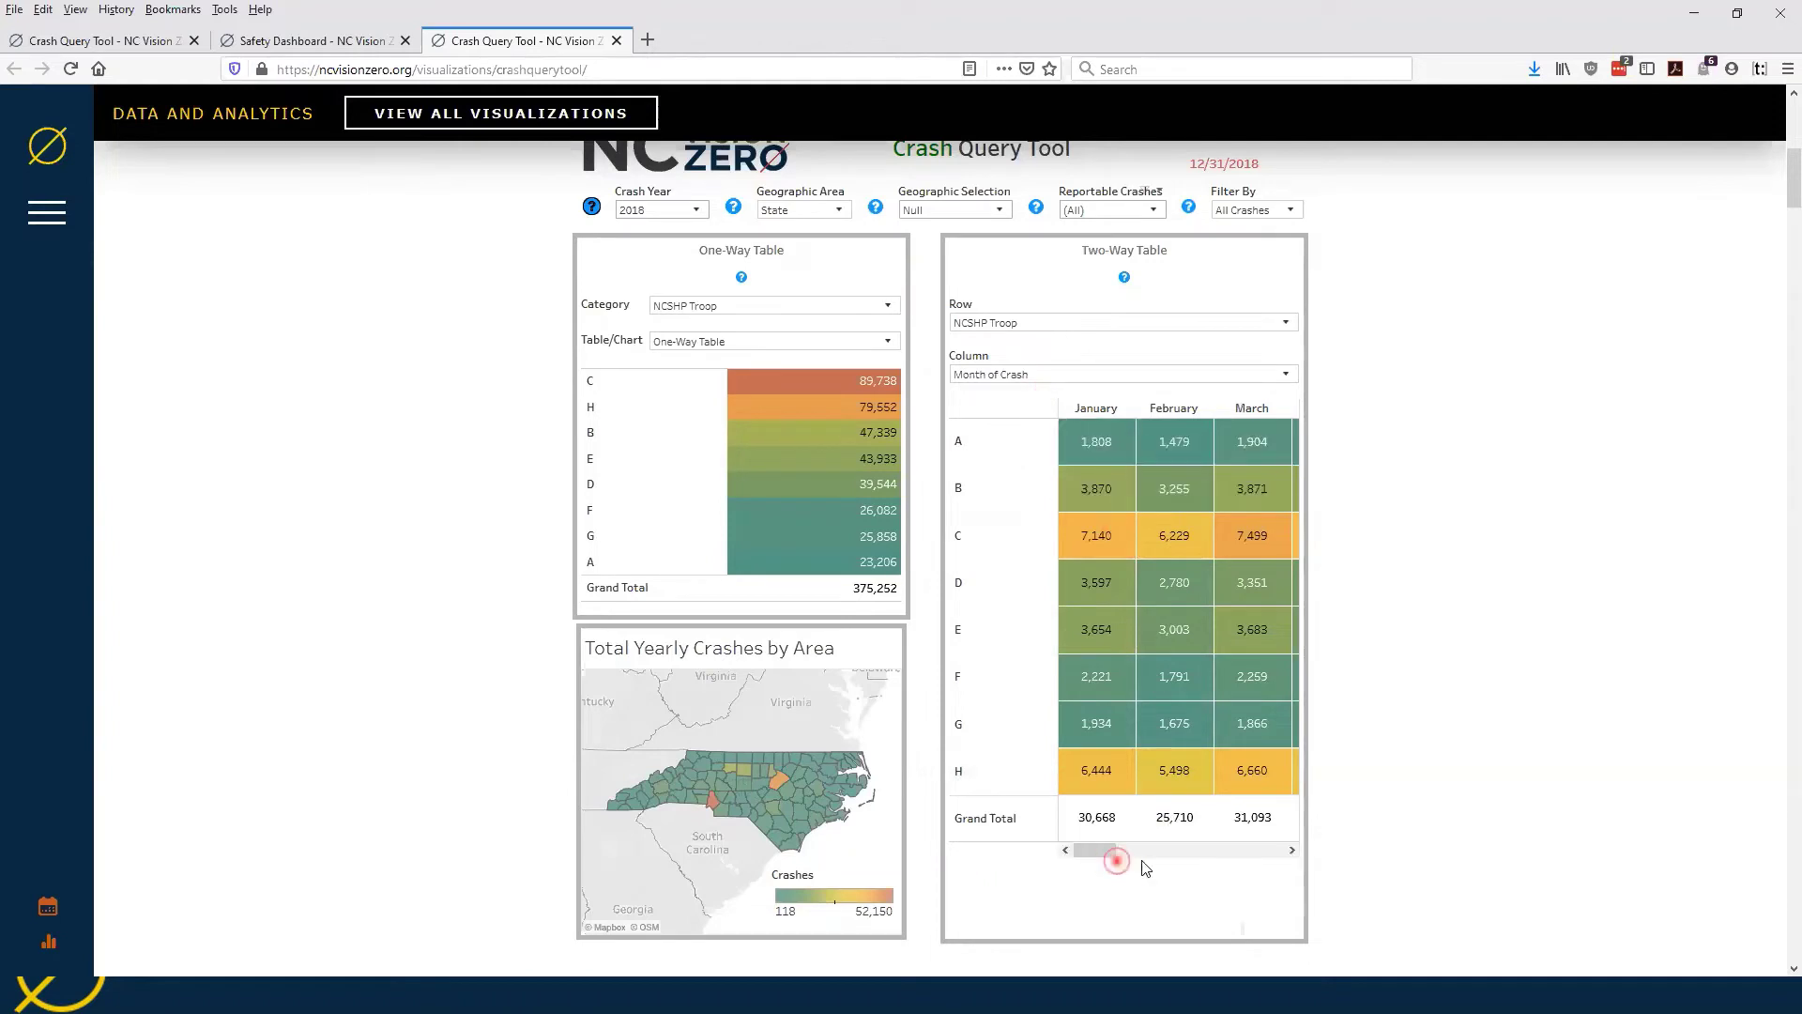
{"action": "left_click_drag", "start_coordinate": [1211, 850], "coordinate": [1288, 850]}
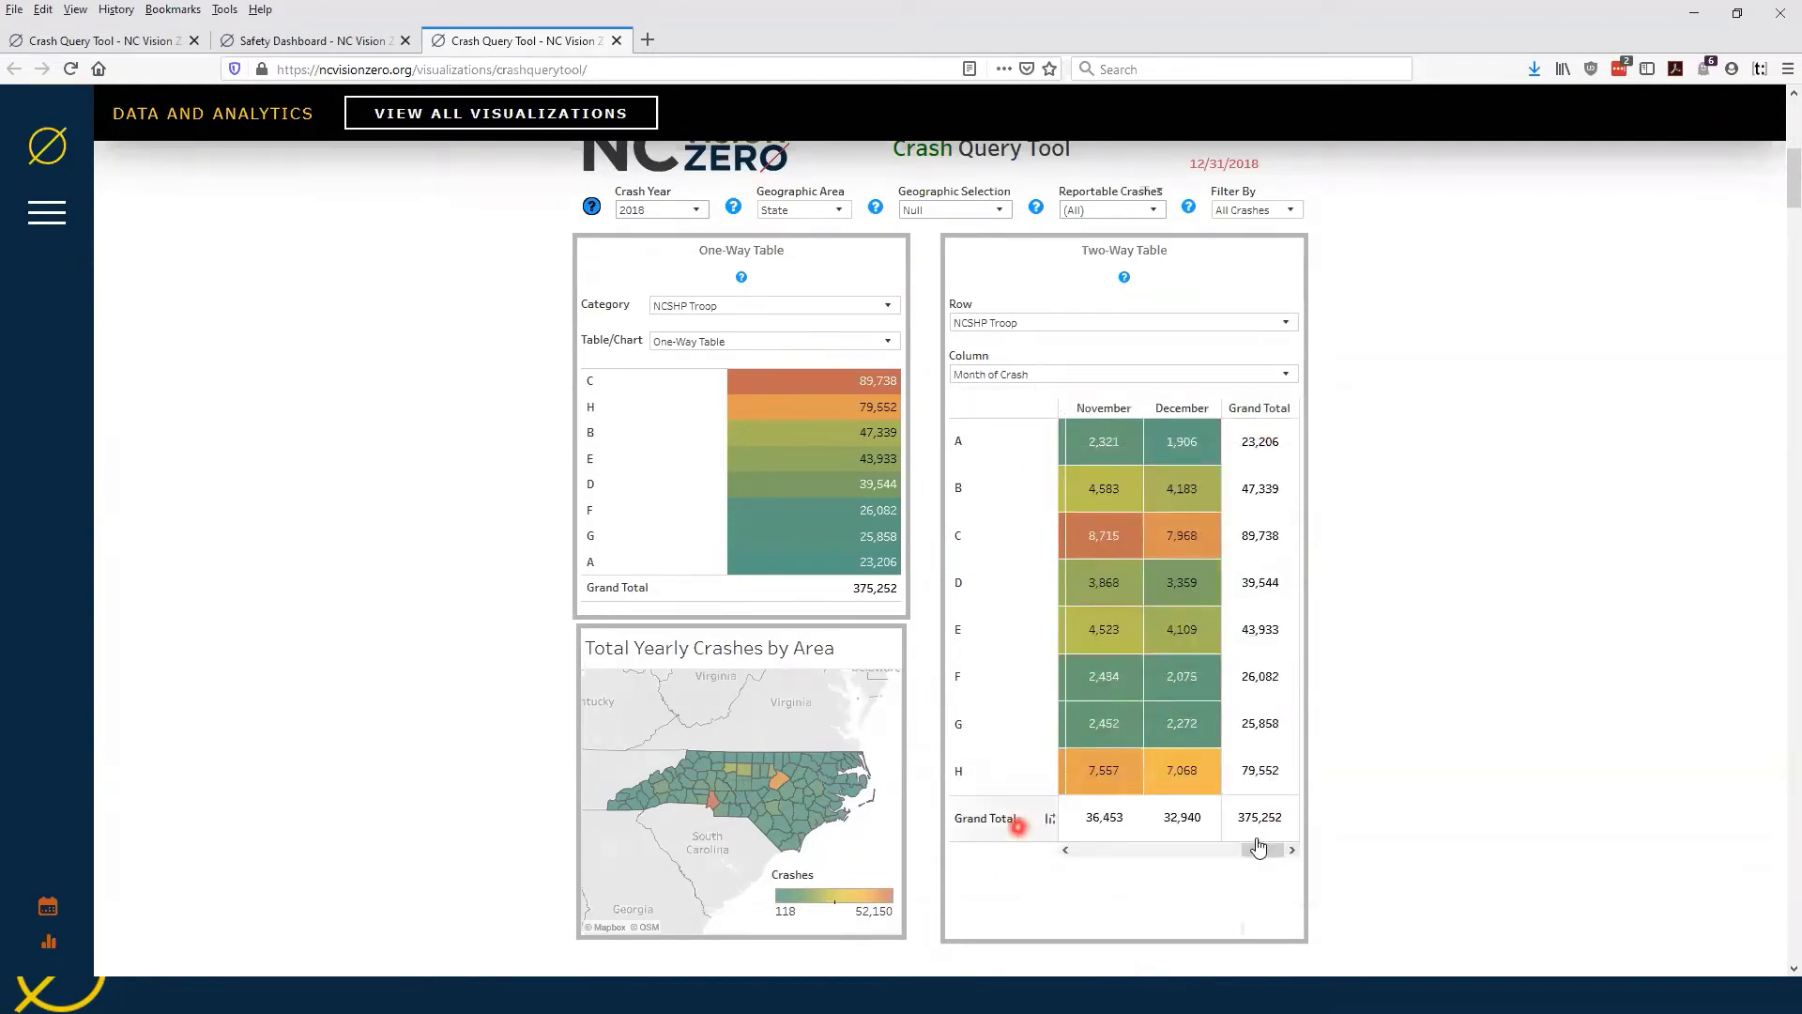
{"action": "left_click_drag", "start_coordinate": [1267, 850], "coordinate": [1080, 854]}
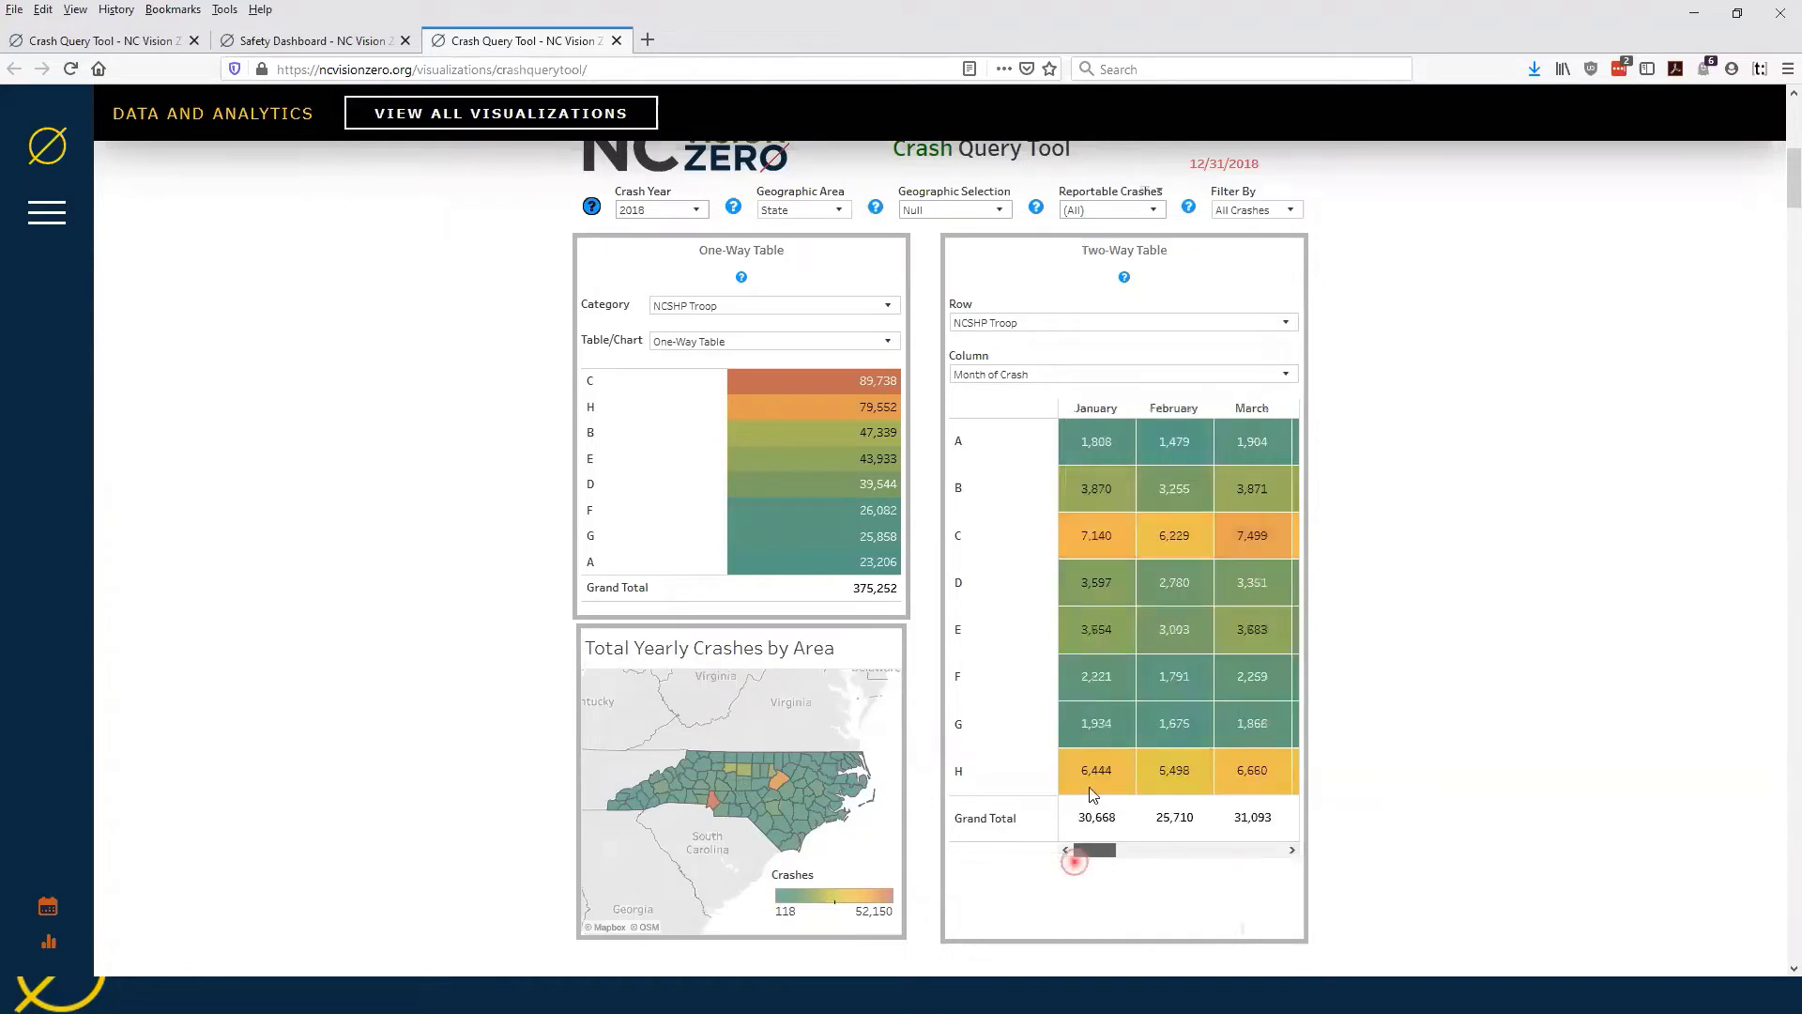
Step: Look through the variables available for the Two-Way Table's column and row without changing either selection
{"action": "left_click", "coordinate": [1125, 373]}
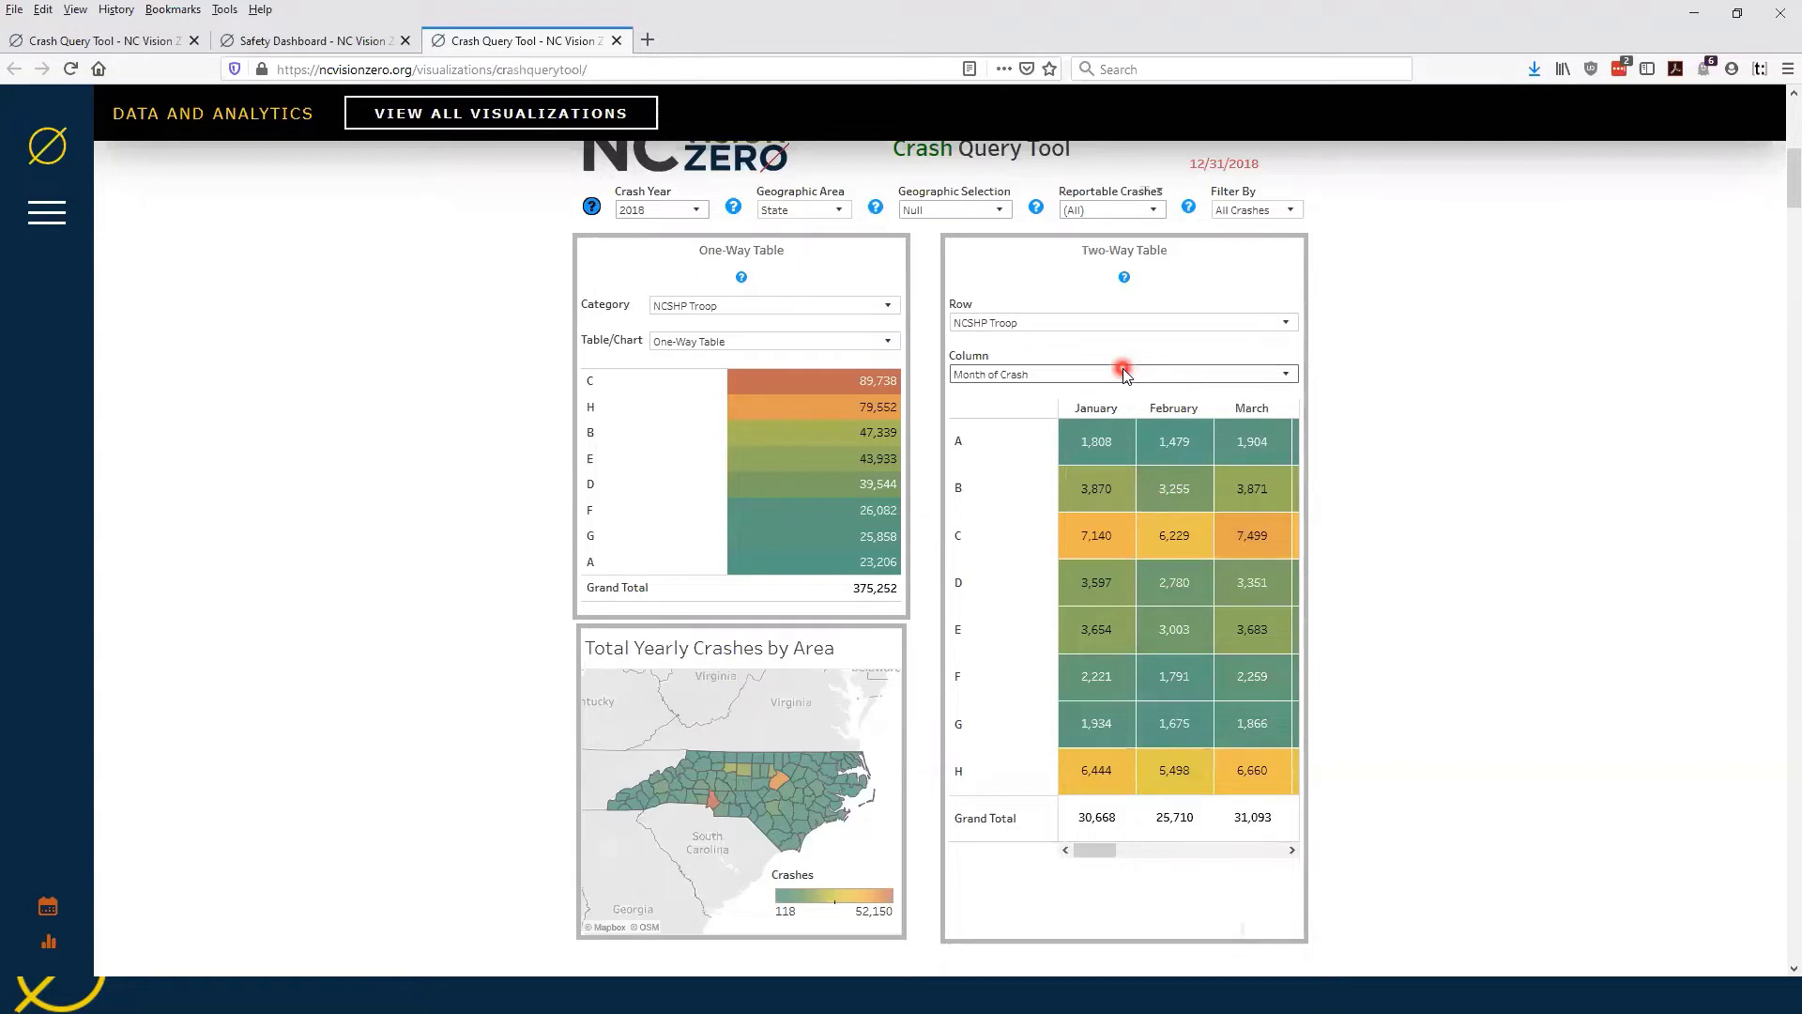
{"action": "left_click", "coordinate": [1167, 323]}
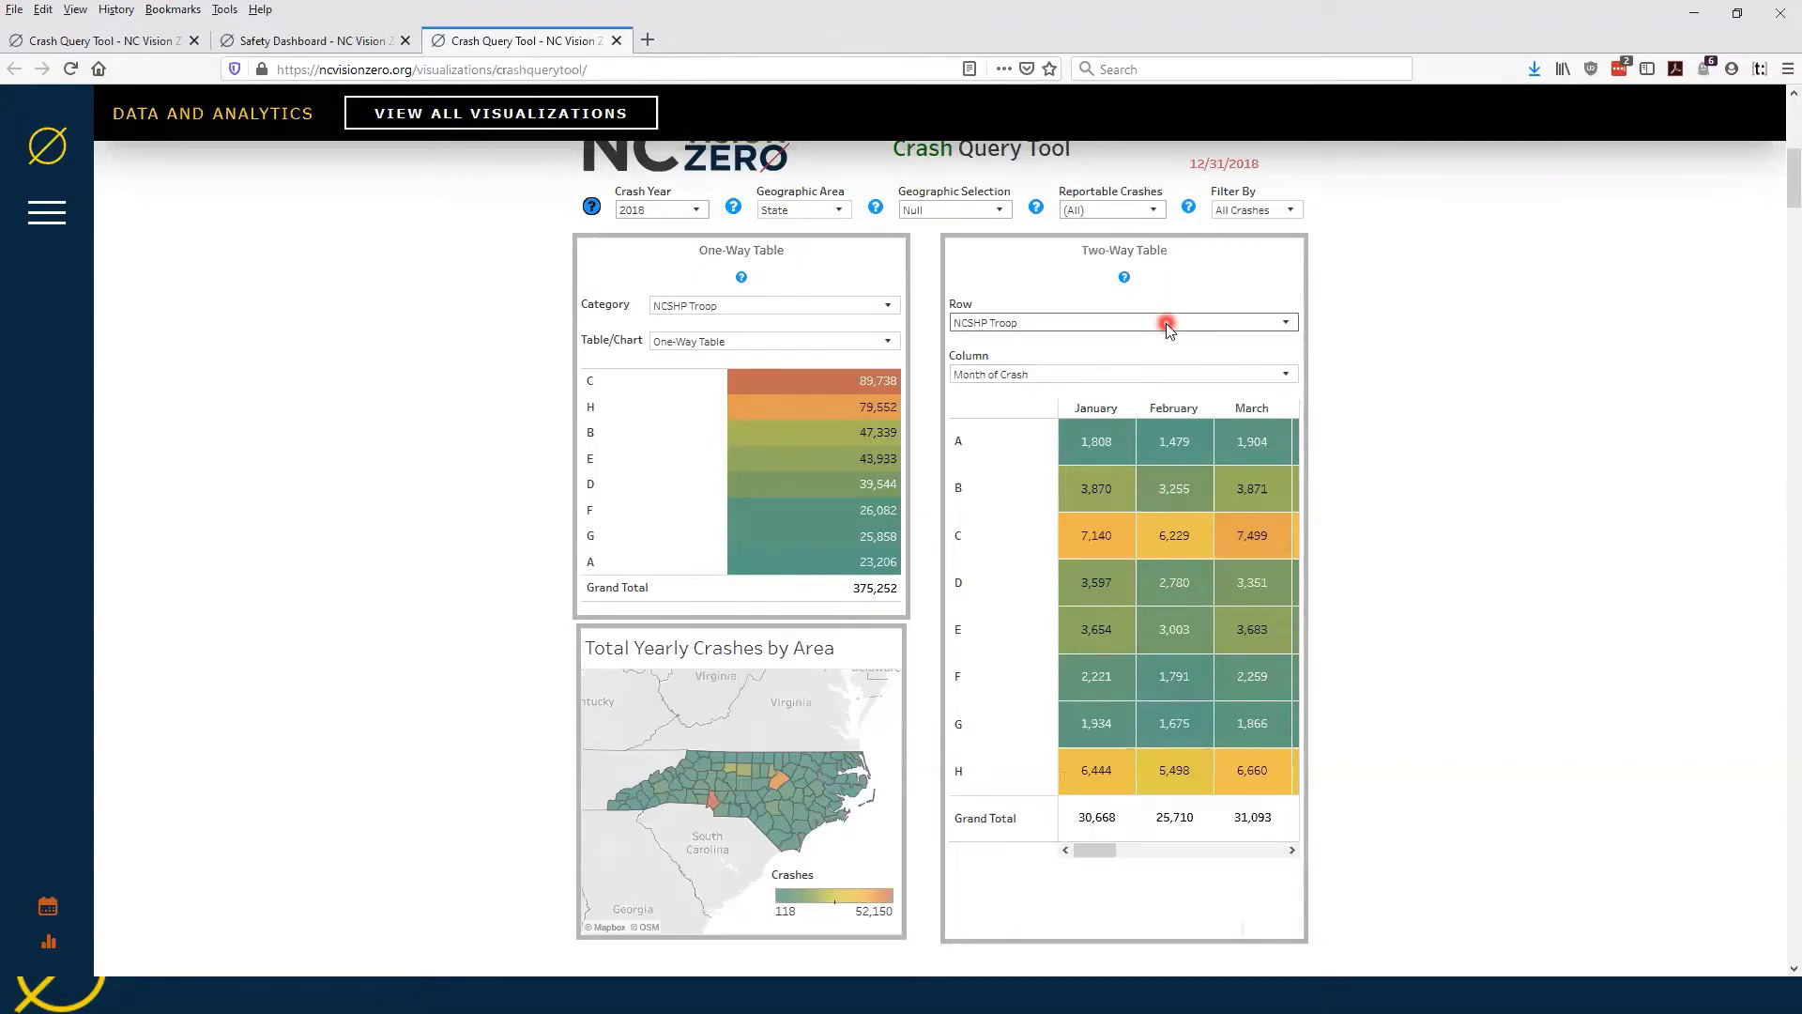
{"action": "left_click", "coordinate": [1359, 326]}
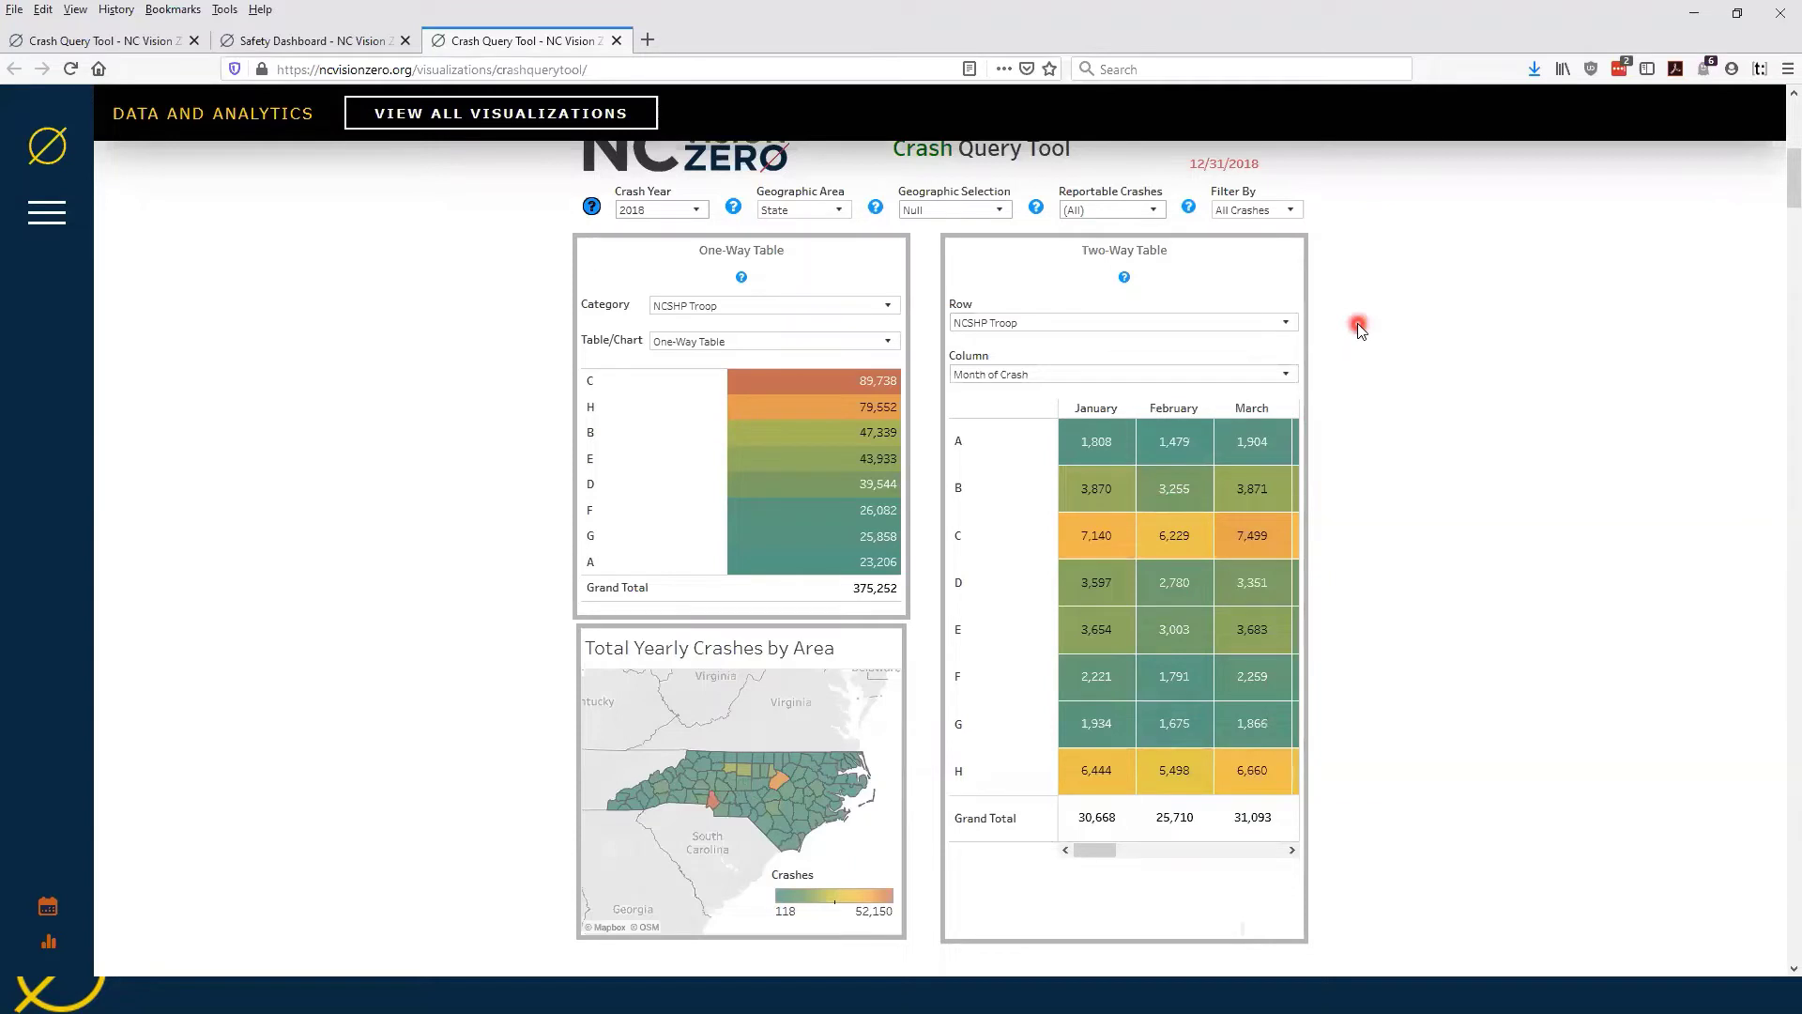
{"action": "left_click", "coordinate": [1024, 375]}
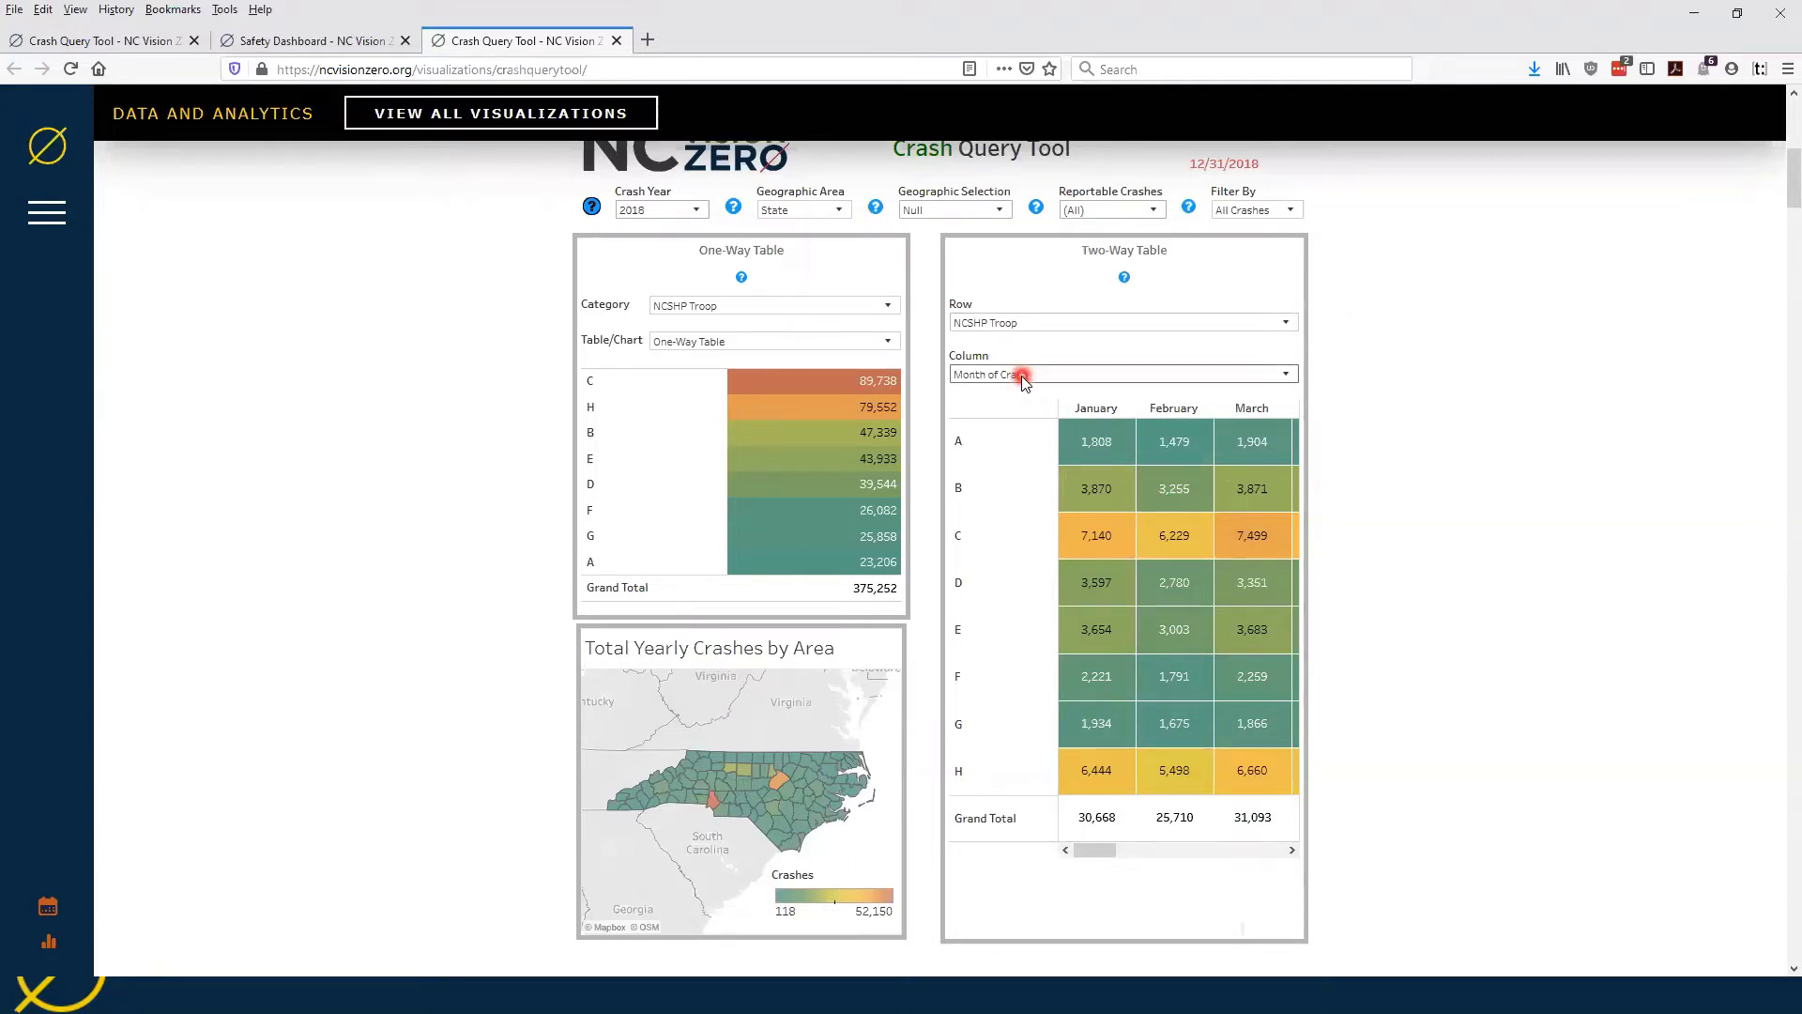
{"action": "scroll", "coordinate": [1073, 517], "scroll_direction": "down", "scroll_amount": 5}
{"action": "scroll", "coordinate": [1074, 470], "scroll_direction": "up", "scroll_amount": 5}
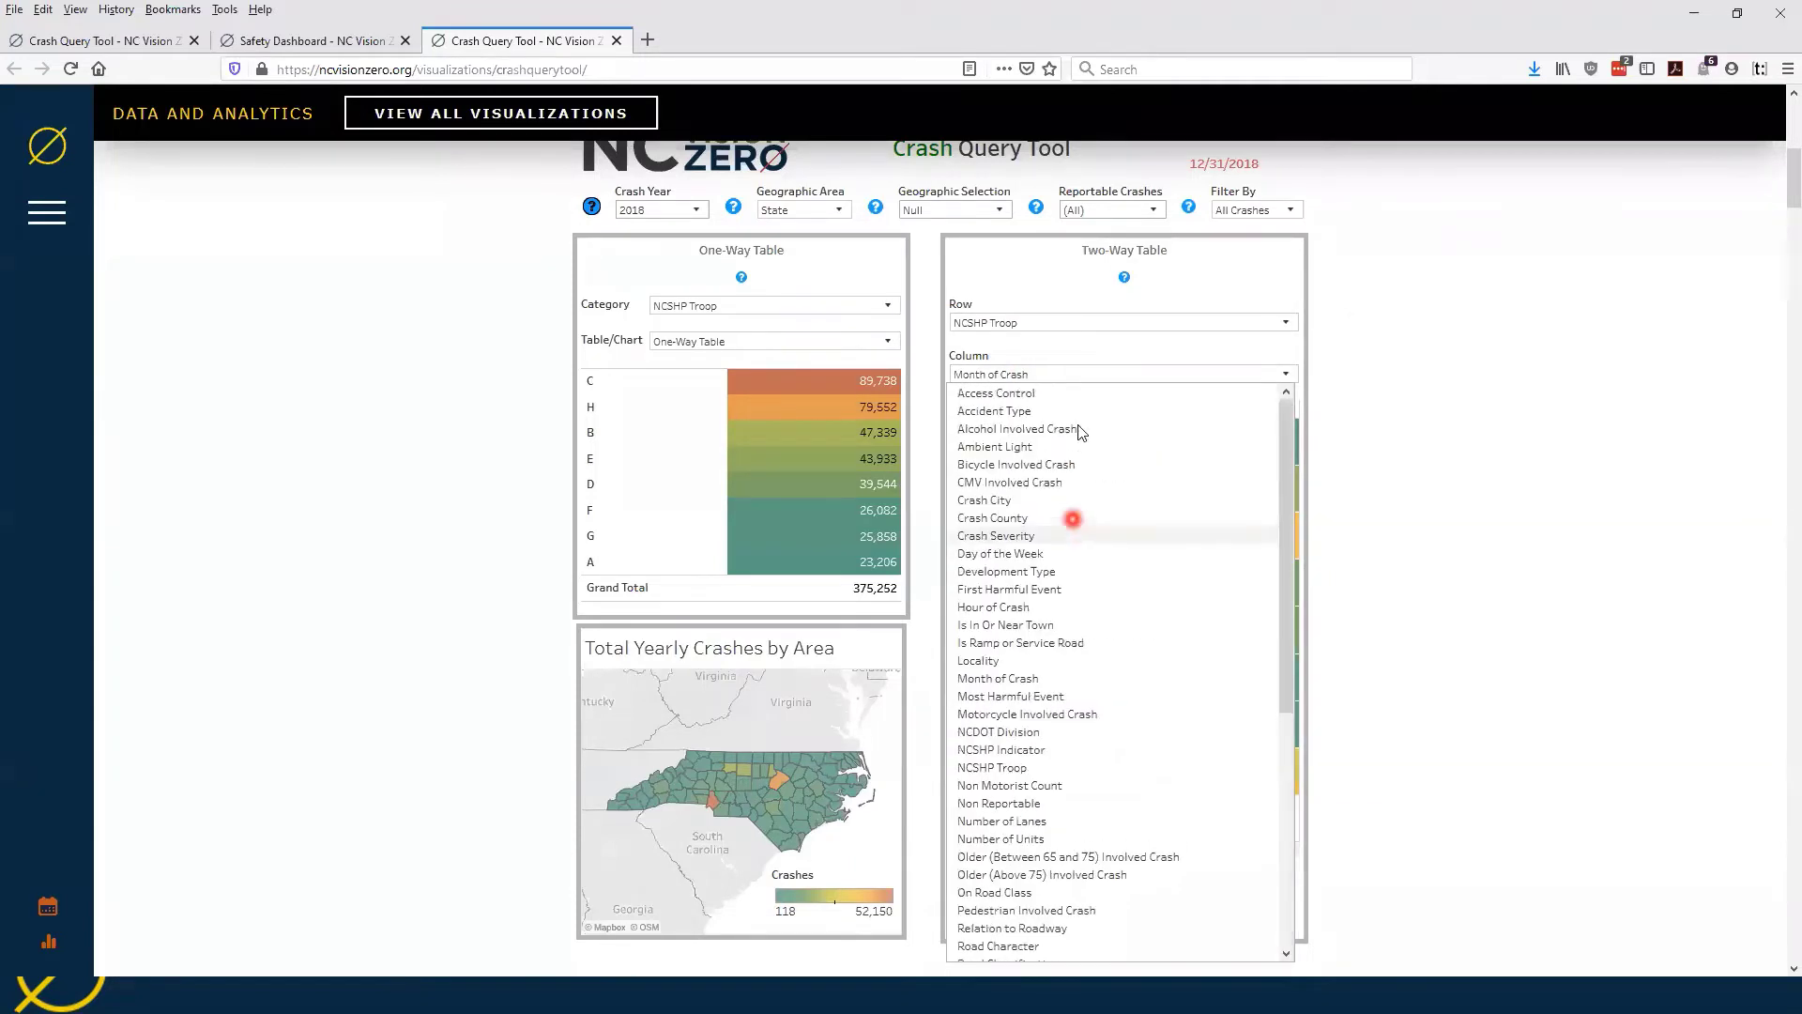
{"action": "left_click", "coordinate": [1045, 323]}
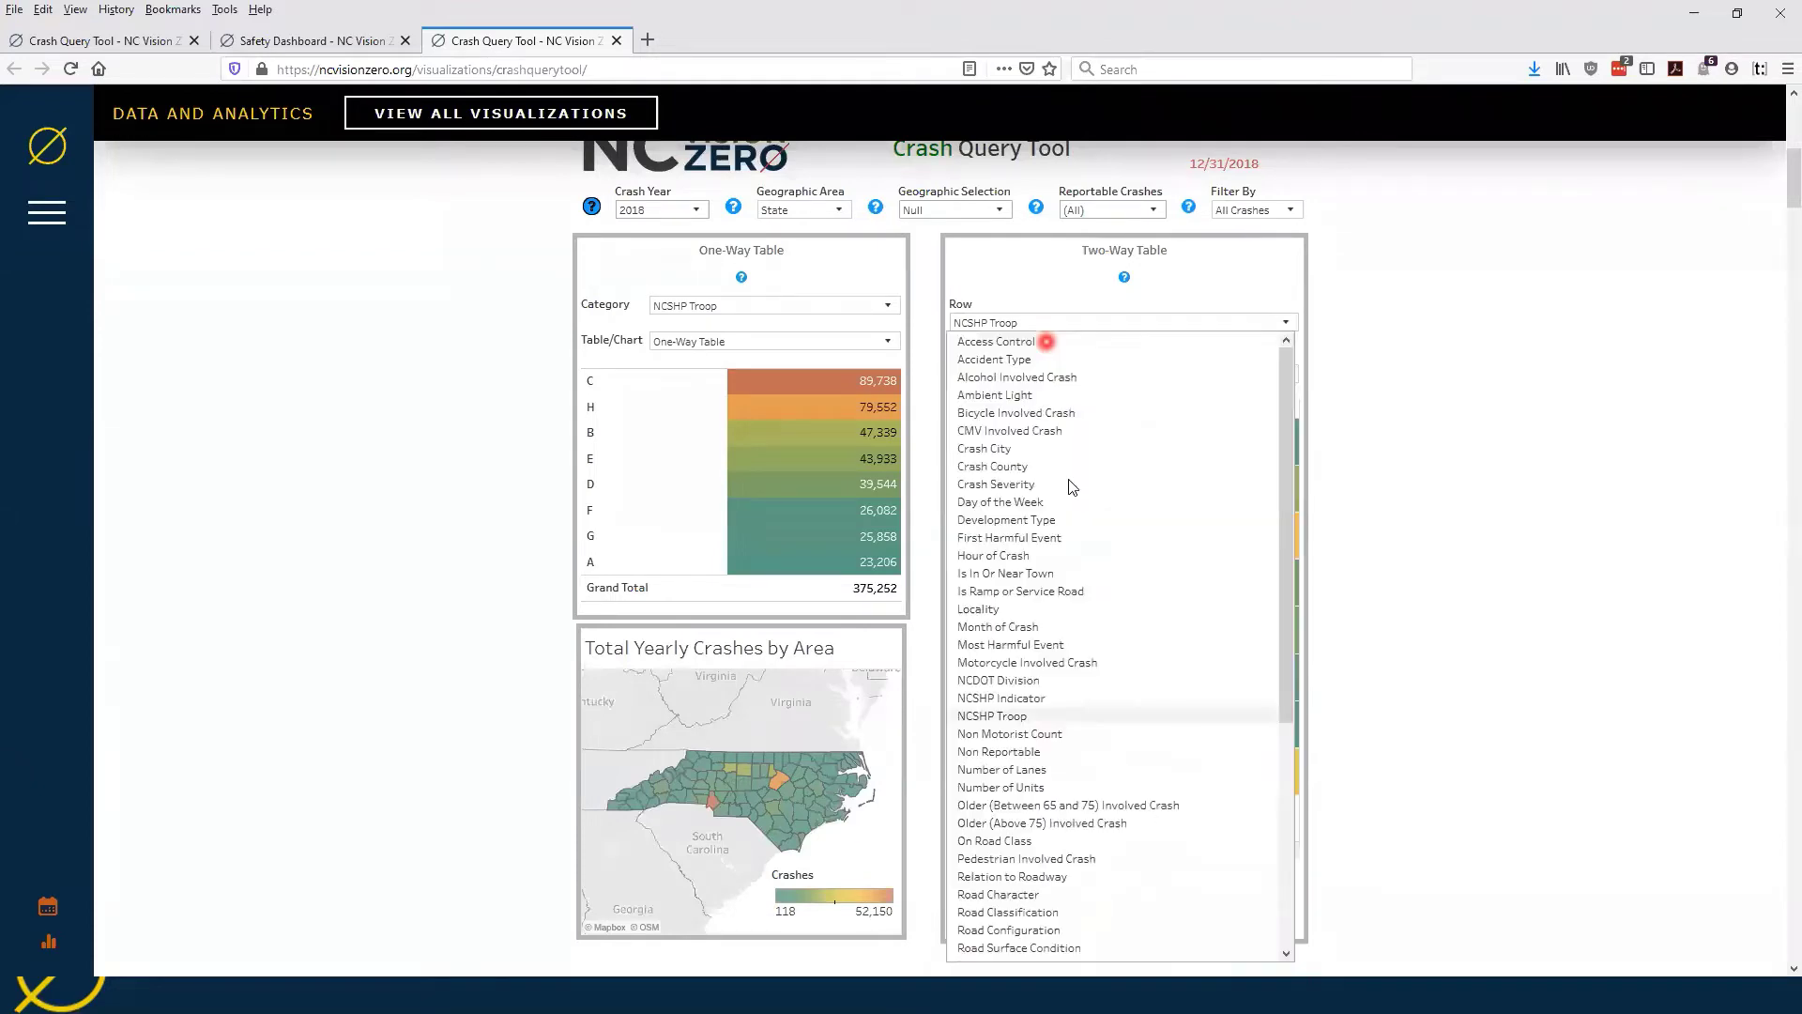
{"action": "scroll", "coordinate": [1073, 487], "scroll_direction": "down", "scroll_amount": 5}
{"action": "scroll", "coordinate": [1075, 469], "scroll_direction": "up", "scroll_amount": 5}
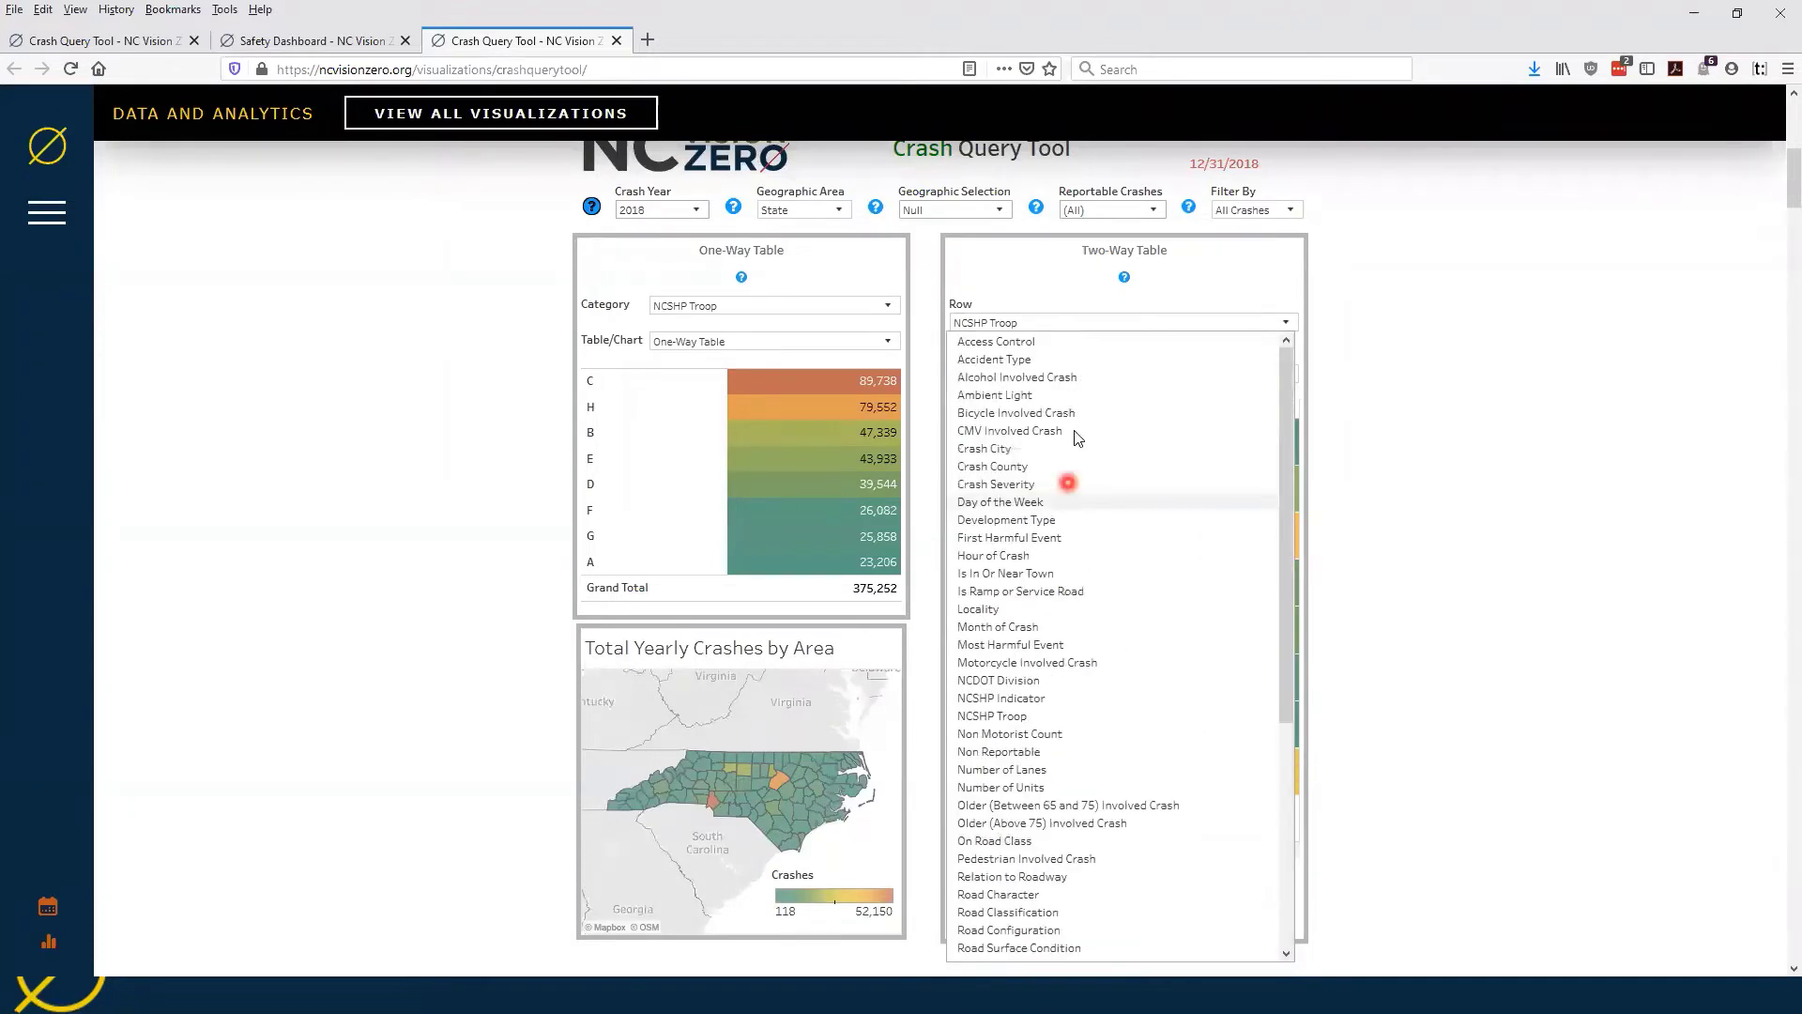
{"action": "left_click", "coordinate": [1101, 324]}
Step: Set the One-Way Table category to Ambient Light and inspect the crash counts of the light conditions
{"action": "left_click", "coordinate": [822, 306]}
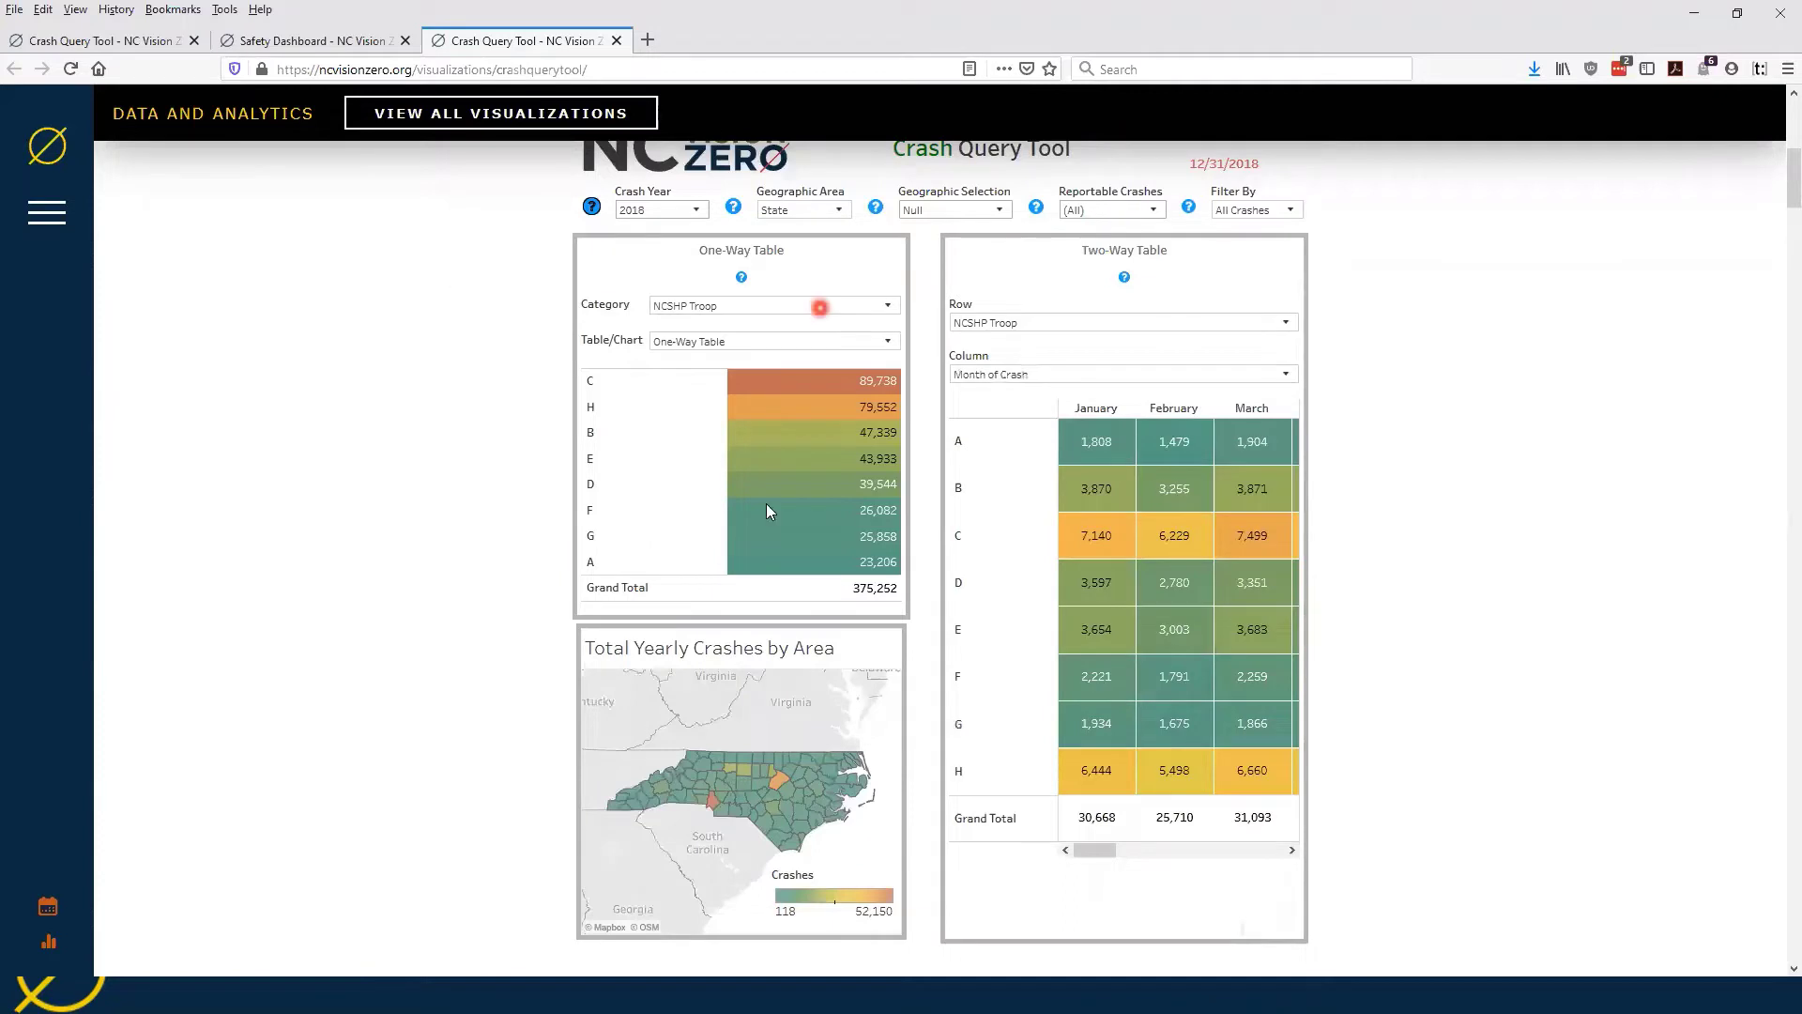
{"action": "scroll", "coordinate": [766, 515], "scroll_direction": "down", "scroll_amount": 5}
{"action": "scroll", "coordinate": [766, 511], "scroll_direction": "up", "scroll_amount": 5}
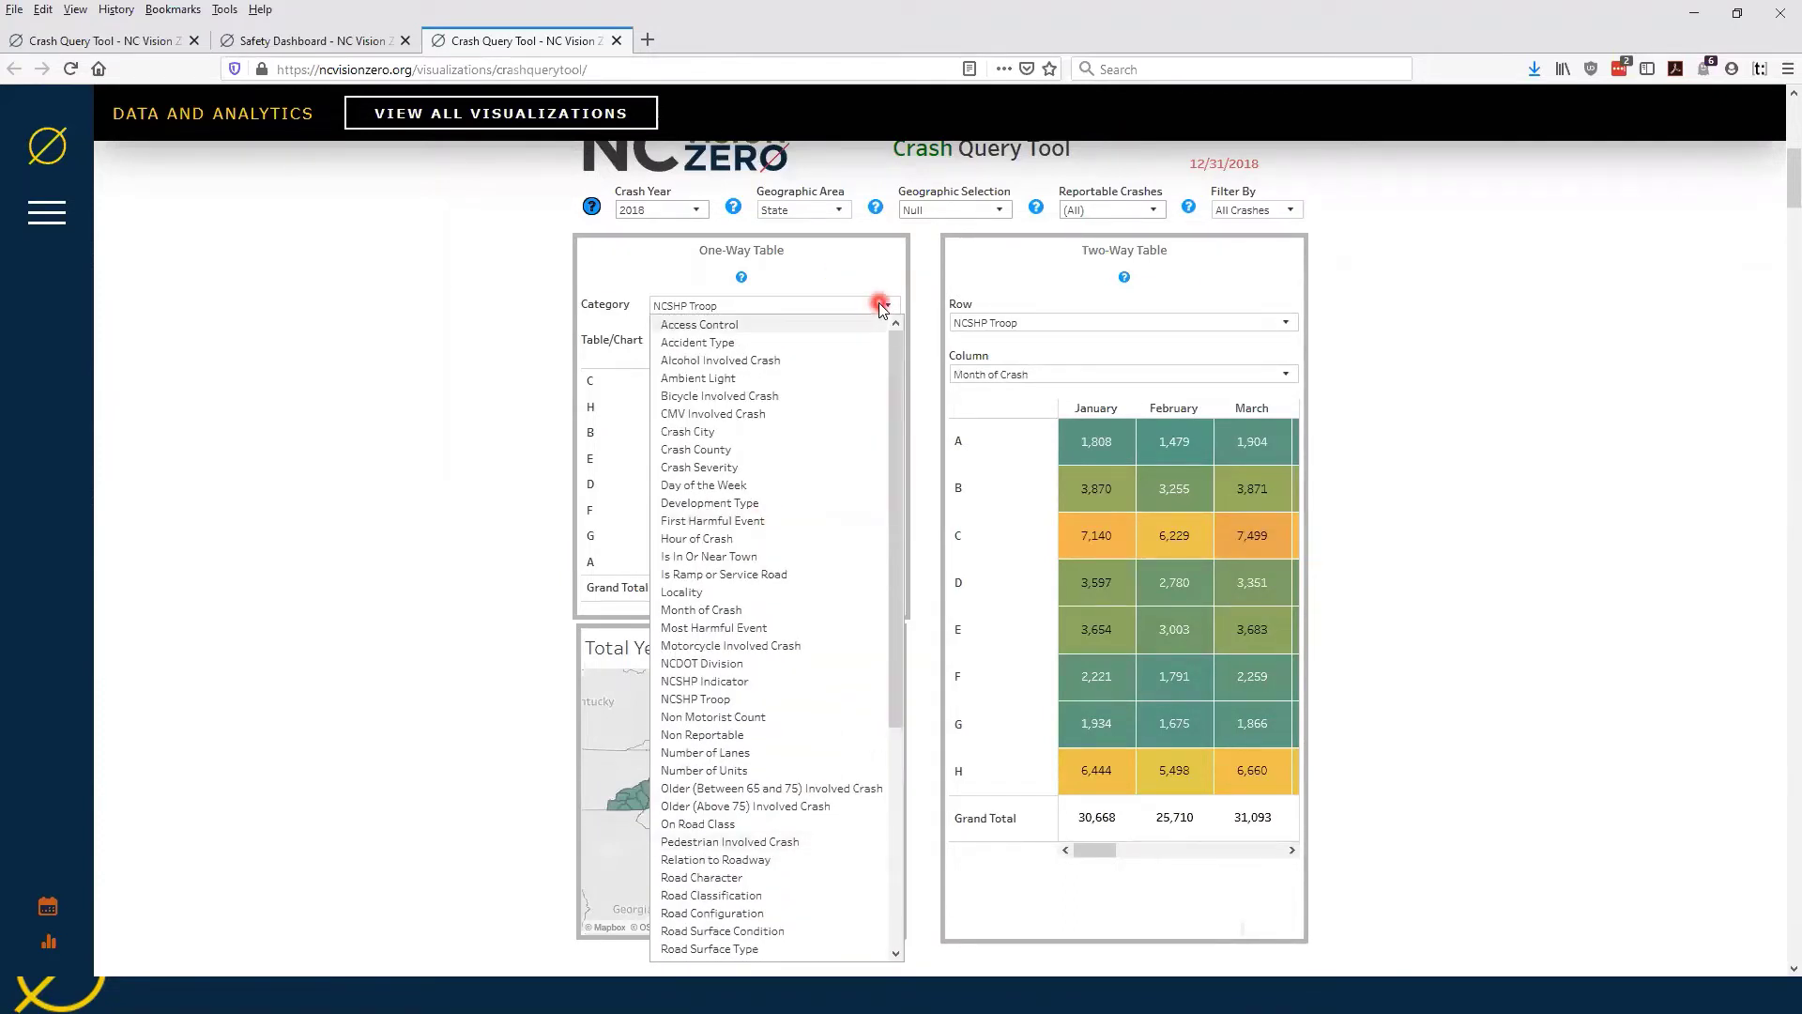
{"action": "left_click", "coordinate": [787, 378]}
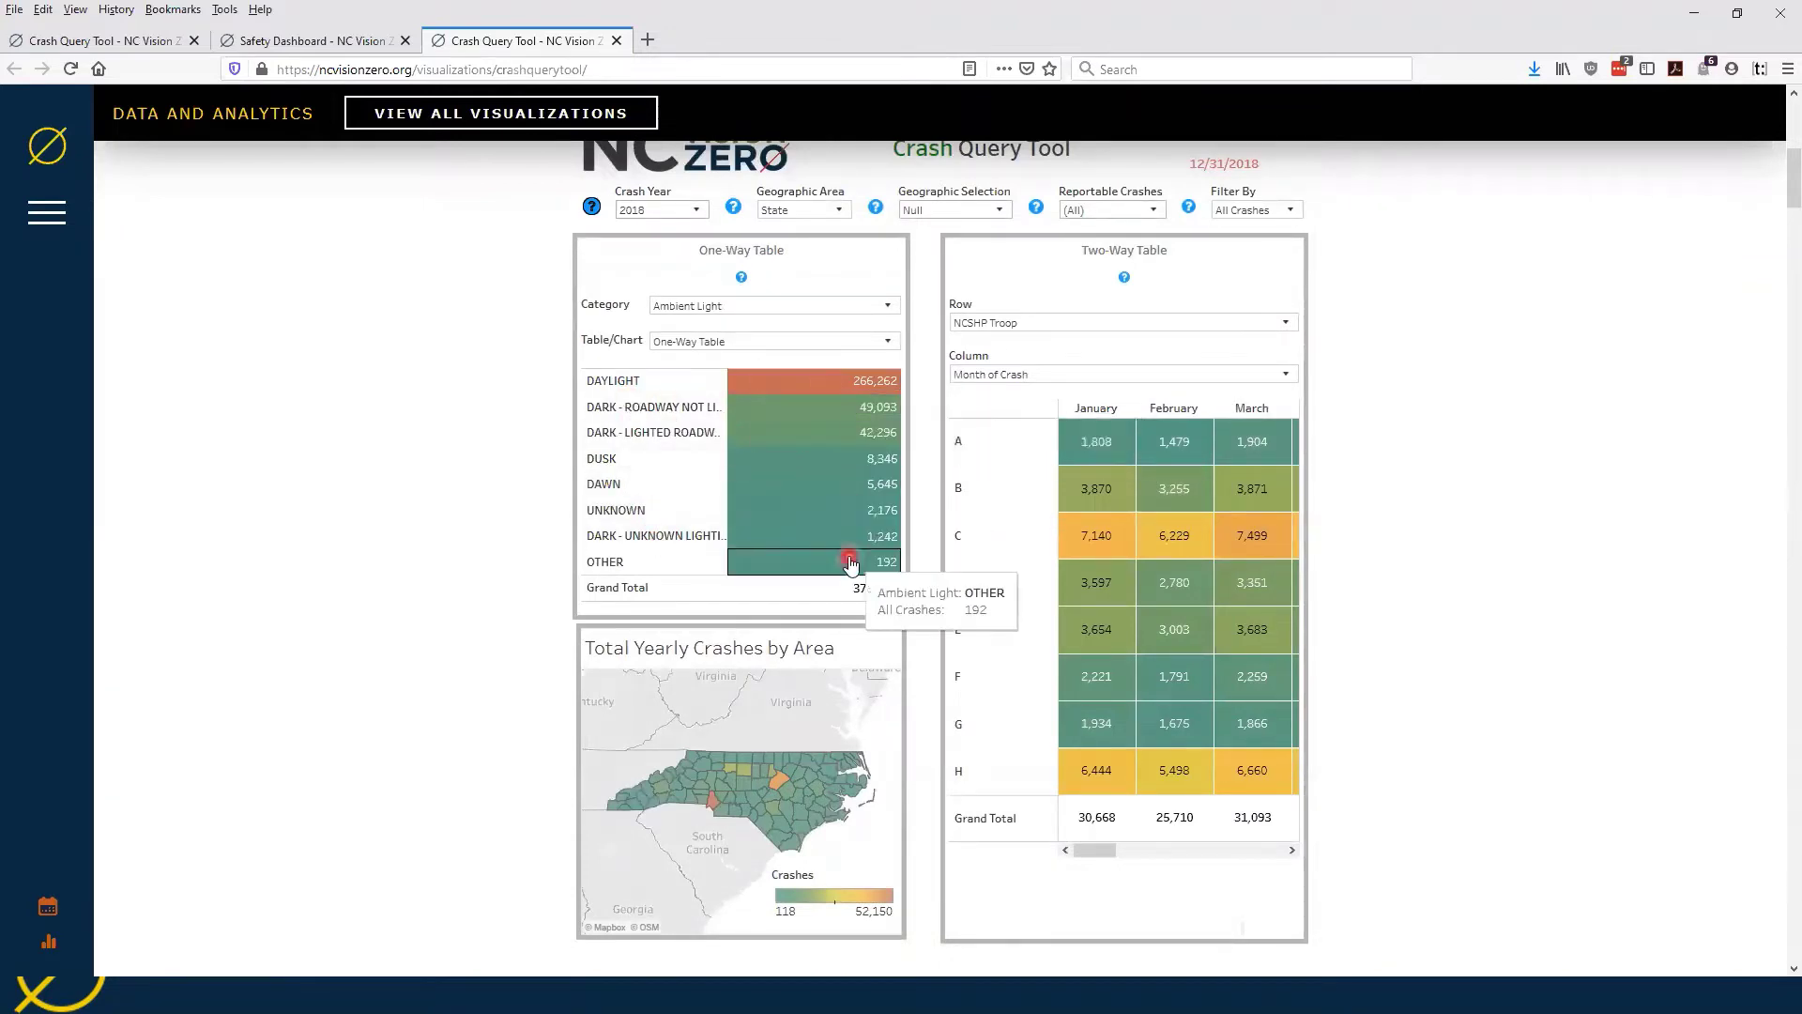
{"action": "left_click", "coordinate": [924, 370]}
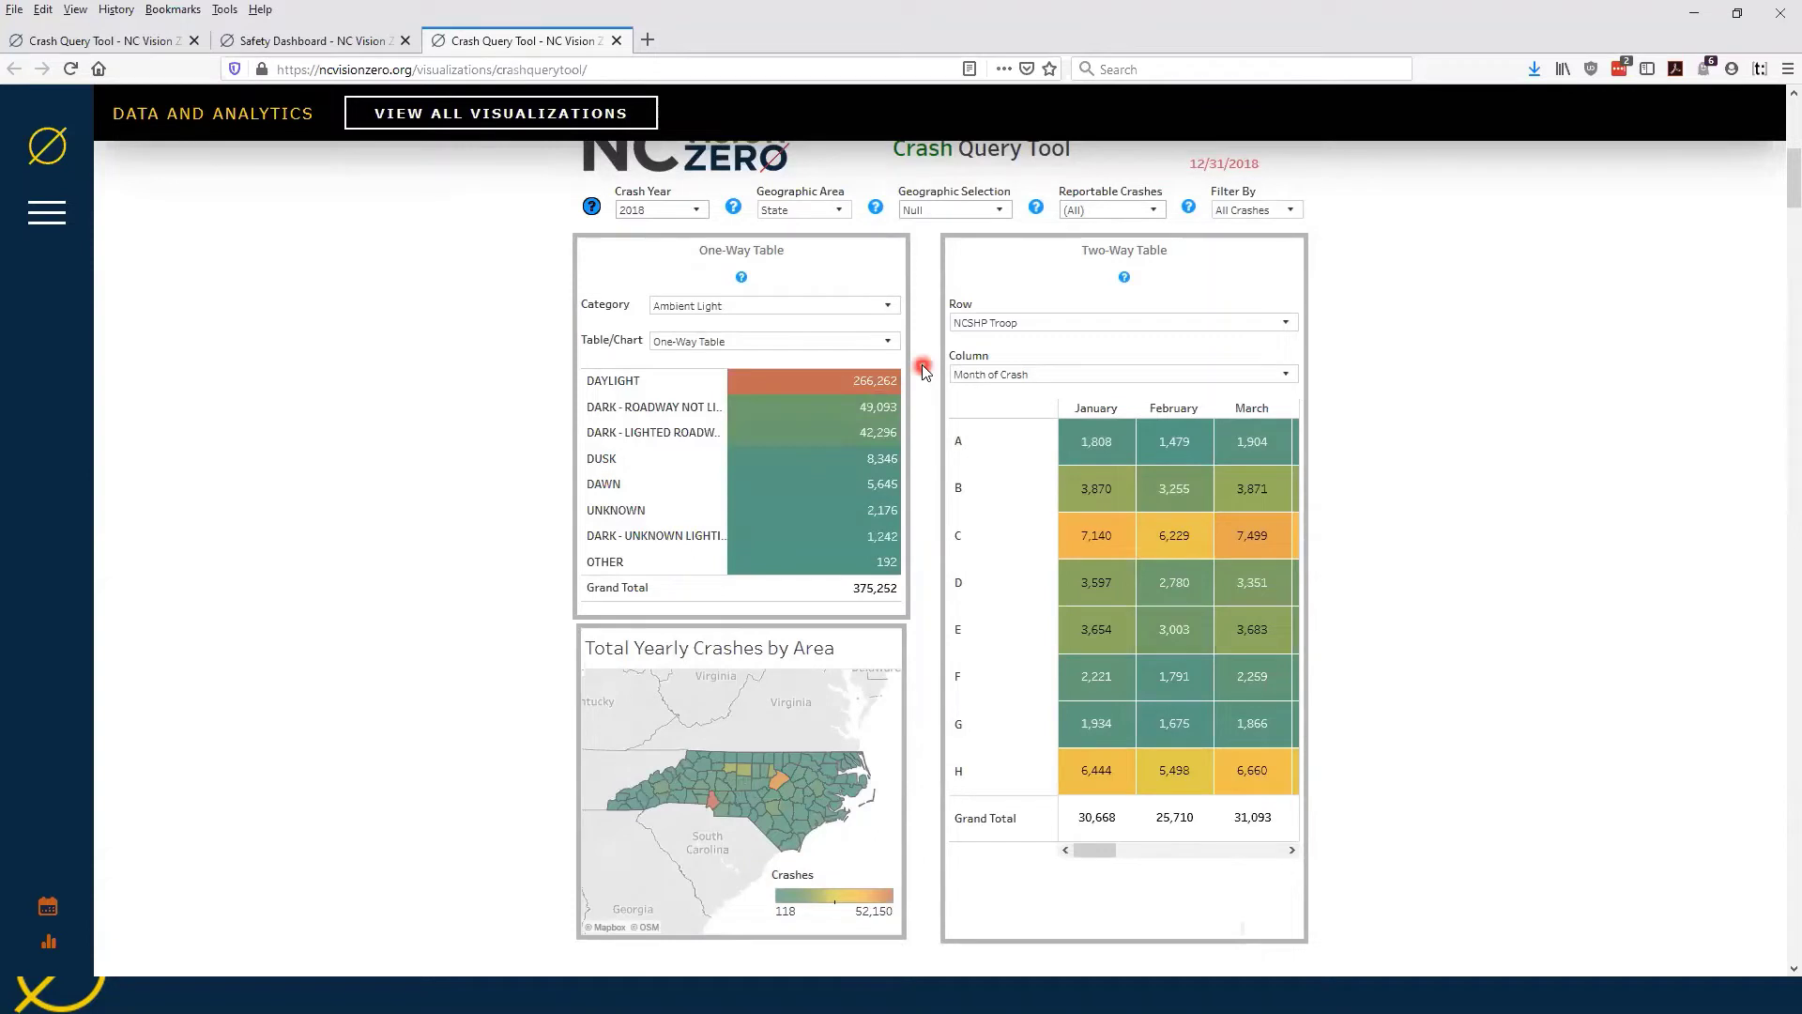
Step: Display the Ambient Light data as a One-Way Chart and inspect county crash counts on the Total Yearly Crashes by Area map
{"action": "left_click", "coordinate": [889, 307]}
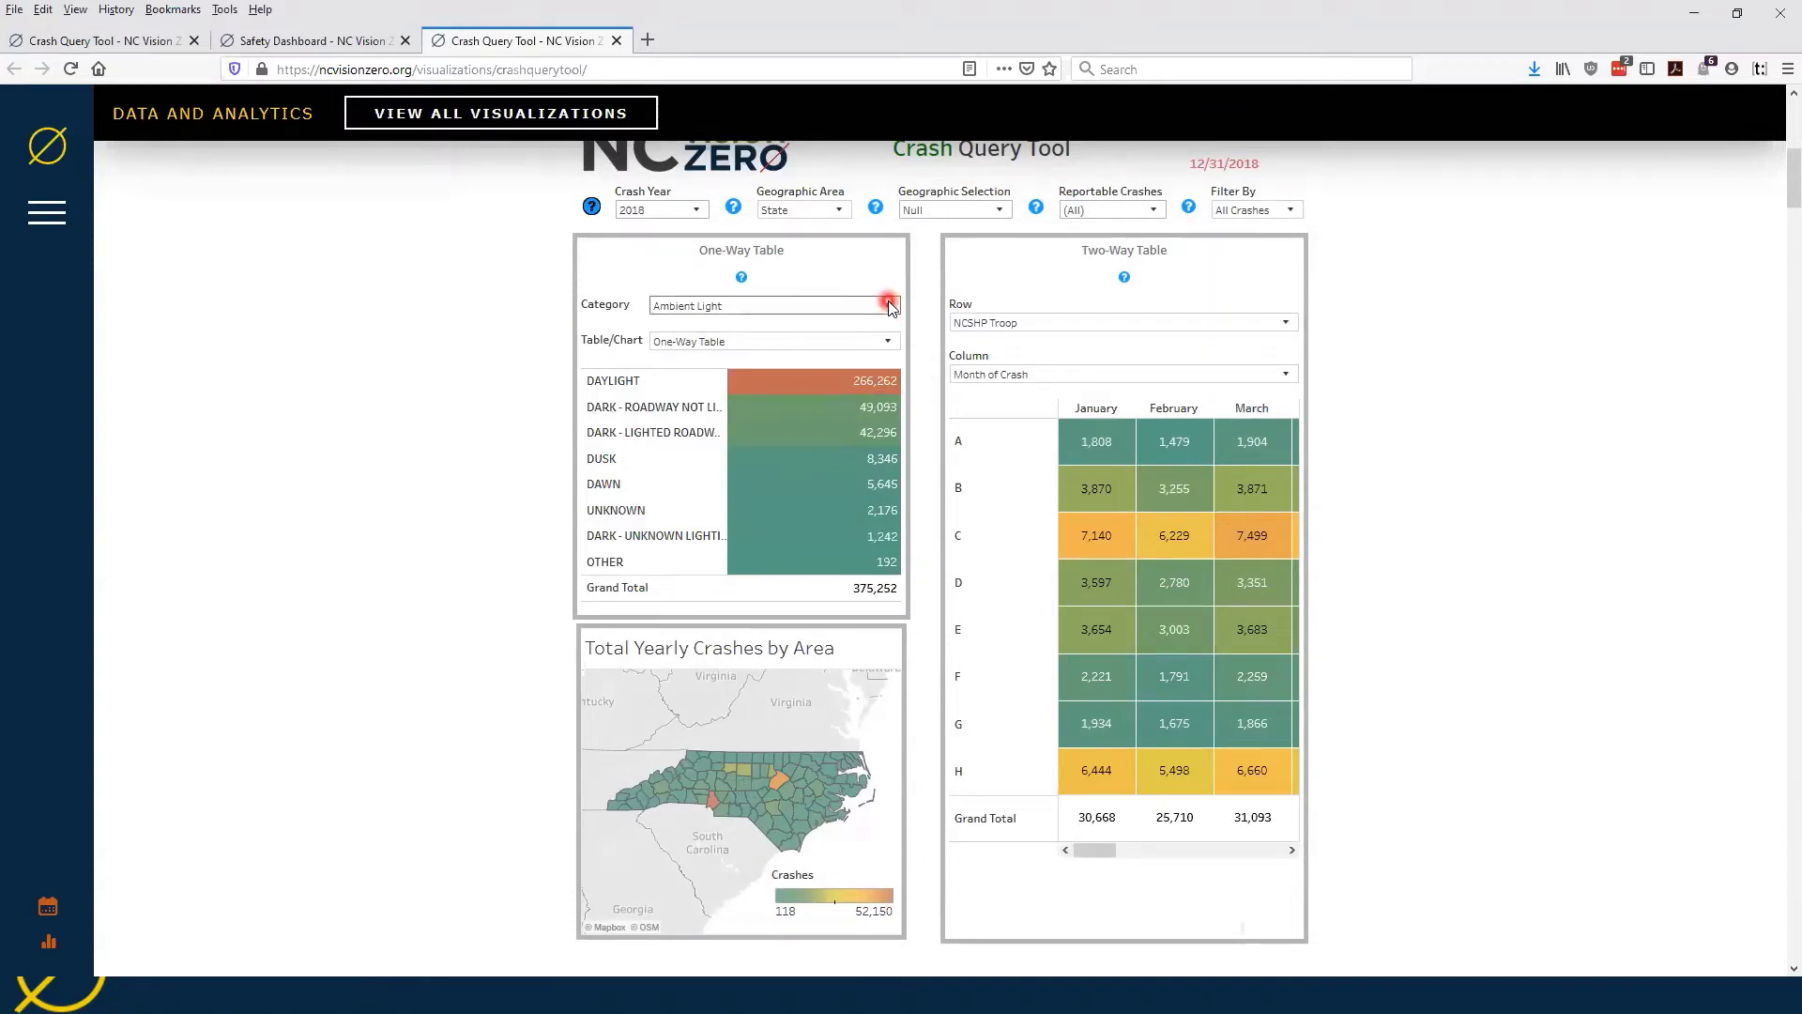
{"action": "left_click", "coordinate": [888, 341]}
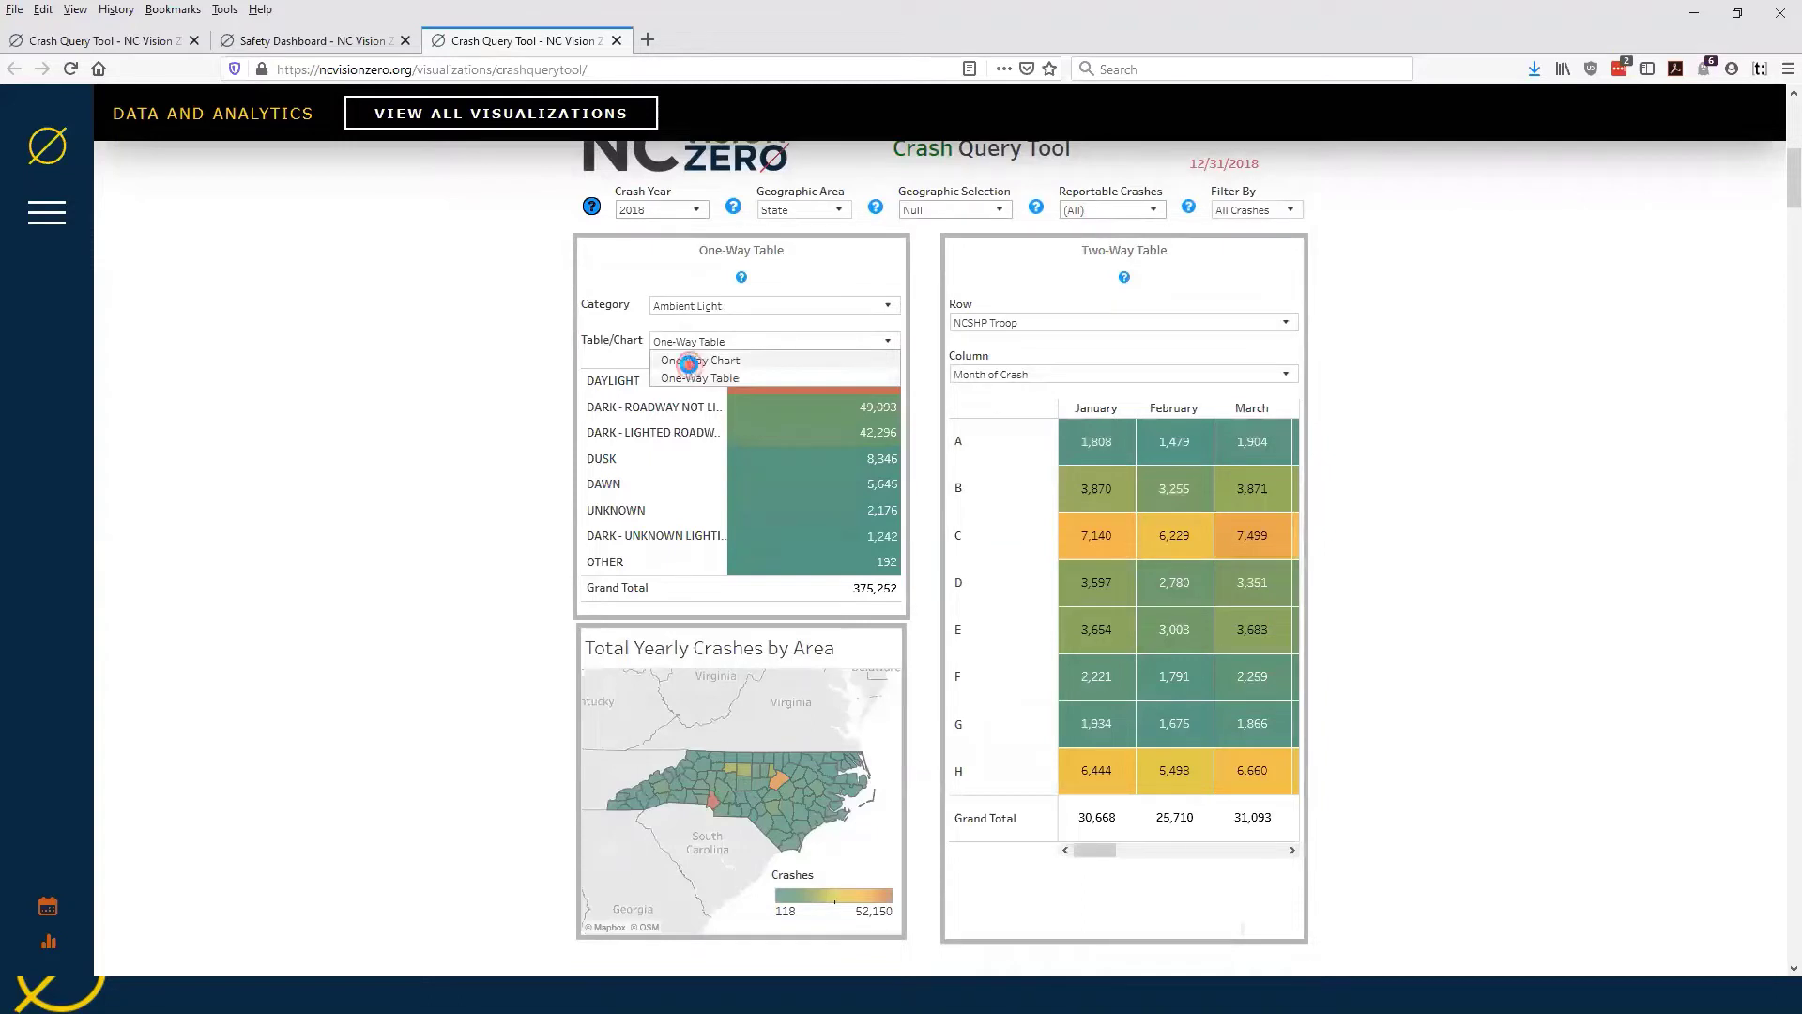
{"action": "left_click", "coordinate": [695, 360]}
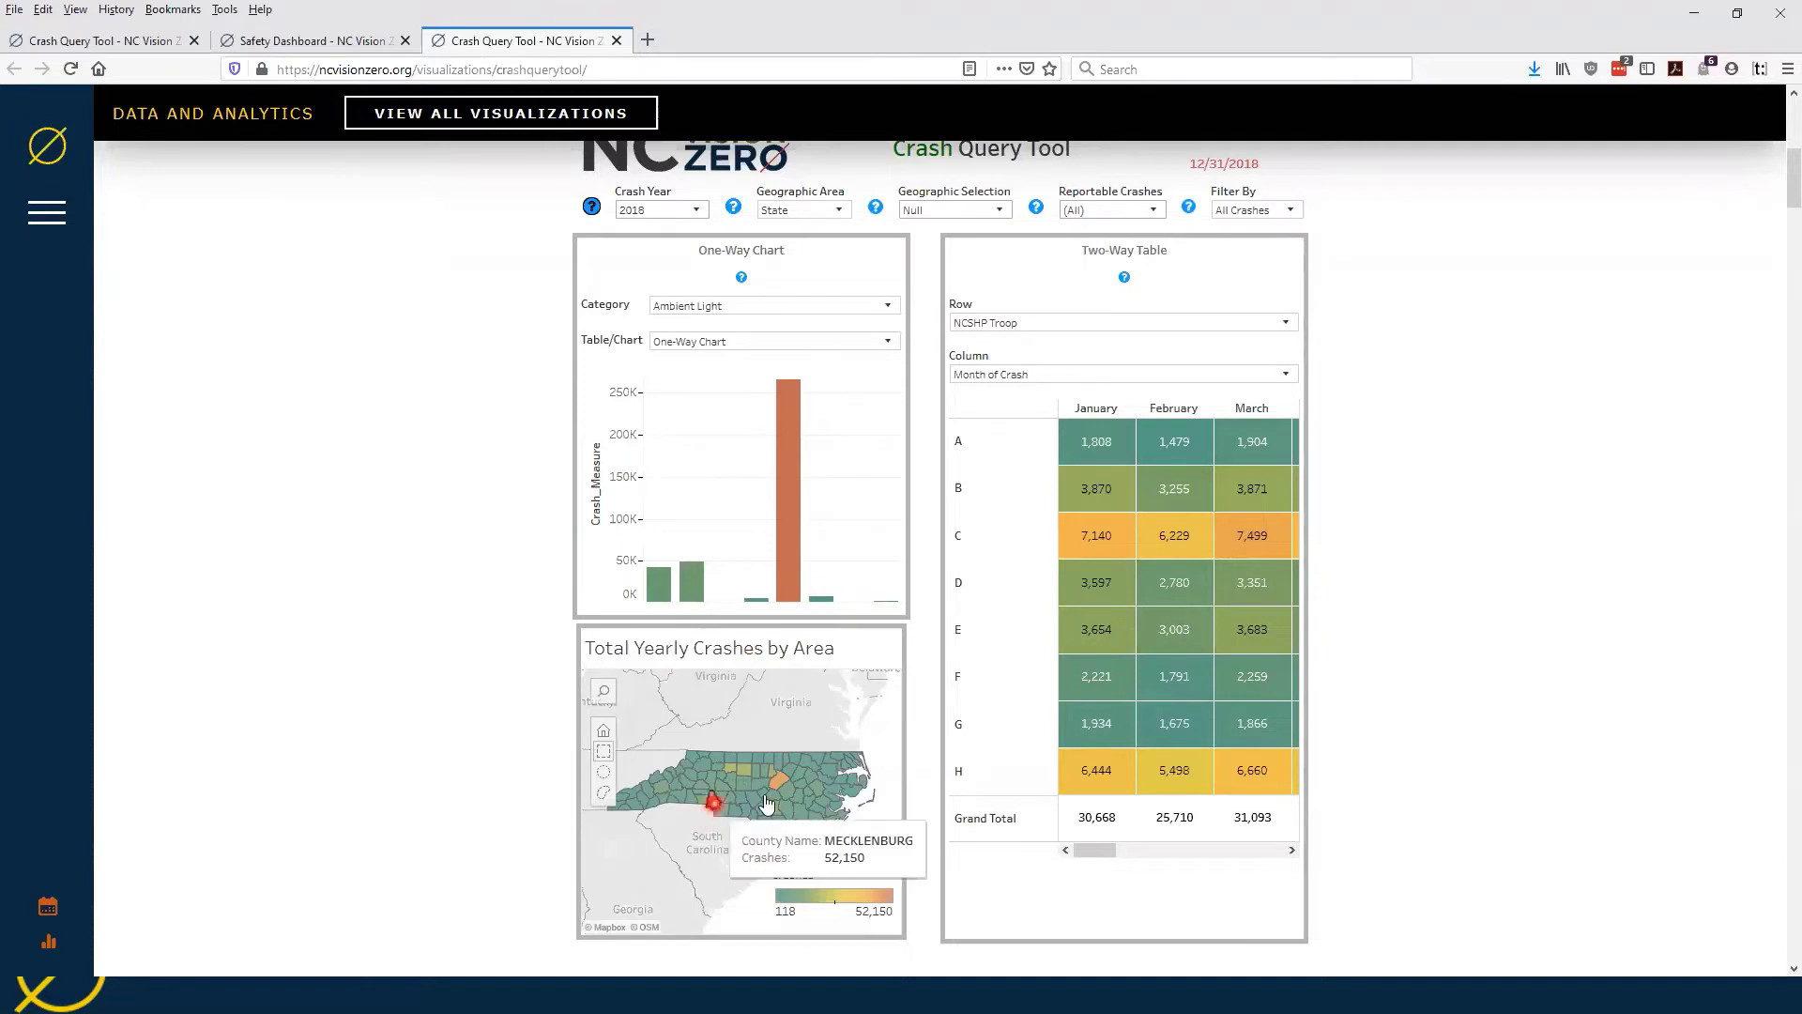
{"action": "mouse_move", "coordinate": [781, 793]}
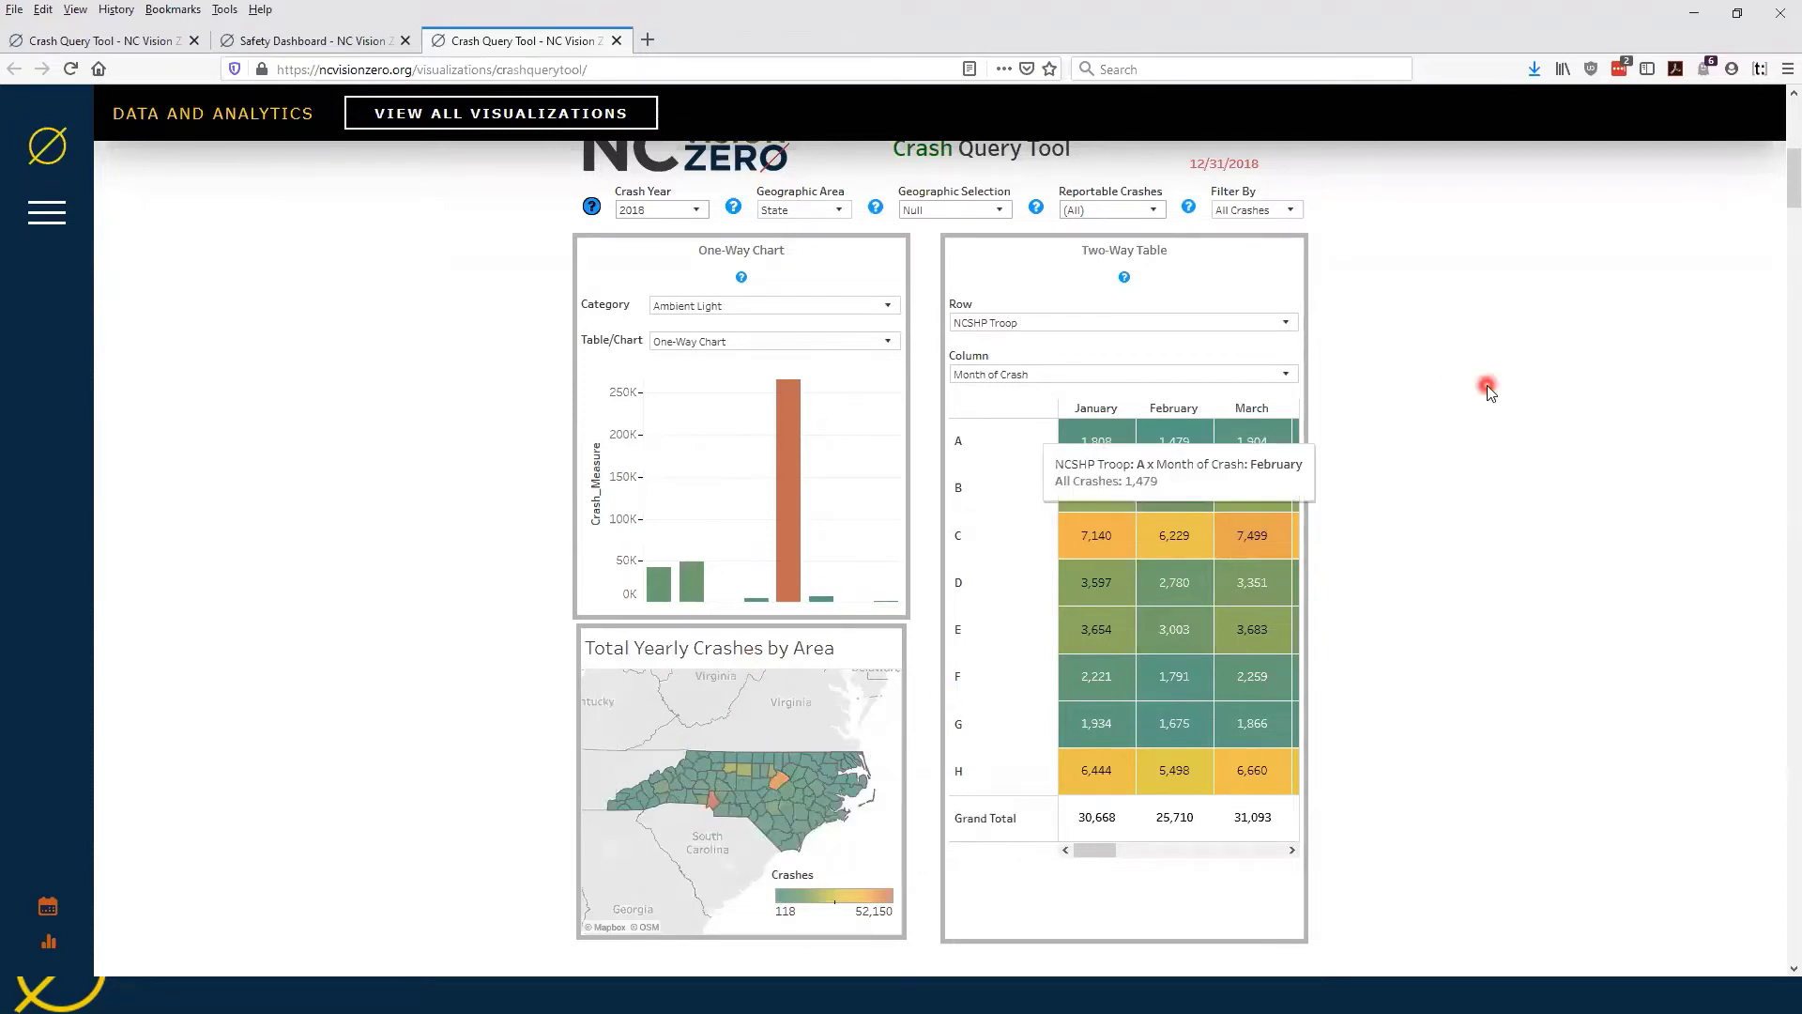
Step: Look through the crash types offered by the Filter By filter, keeping All Crashes selected
{"action": "left_click", "coordinate": [1278, 212]}
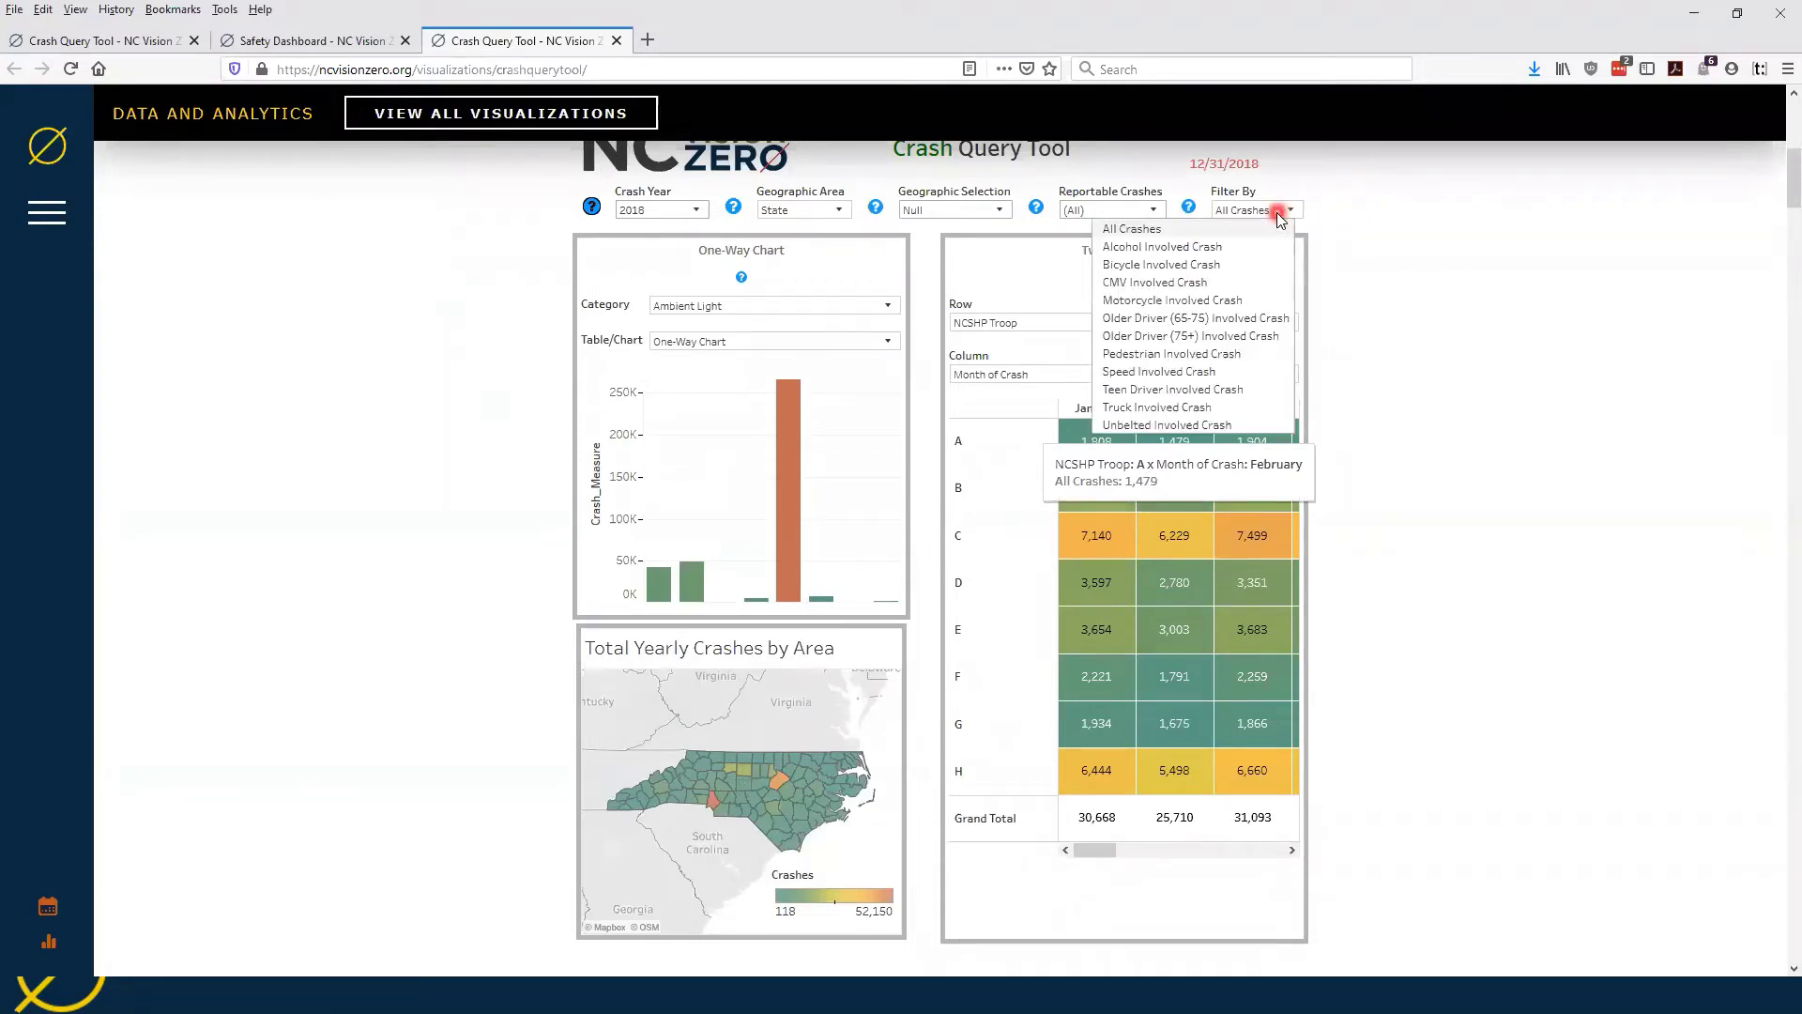
{"action": "left_click", "coordinate": [1373, 211]}
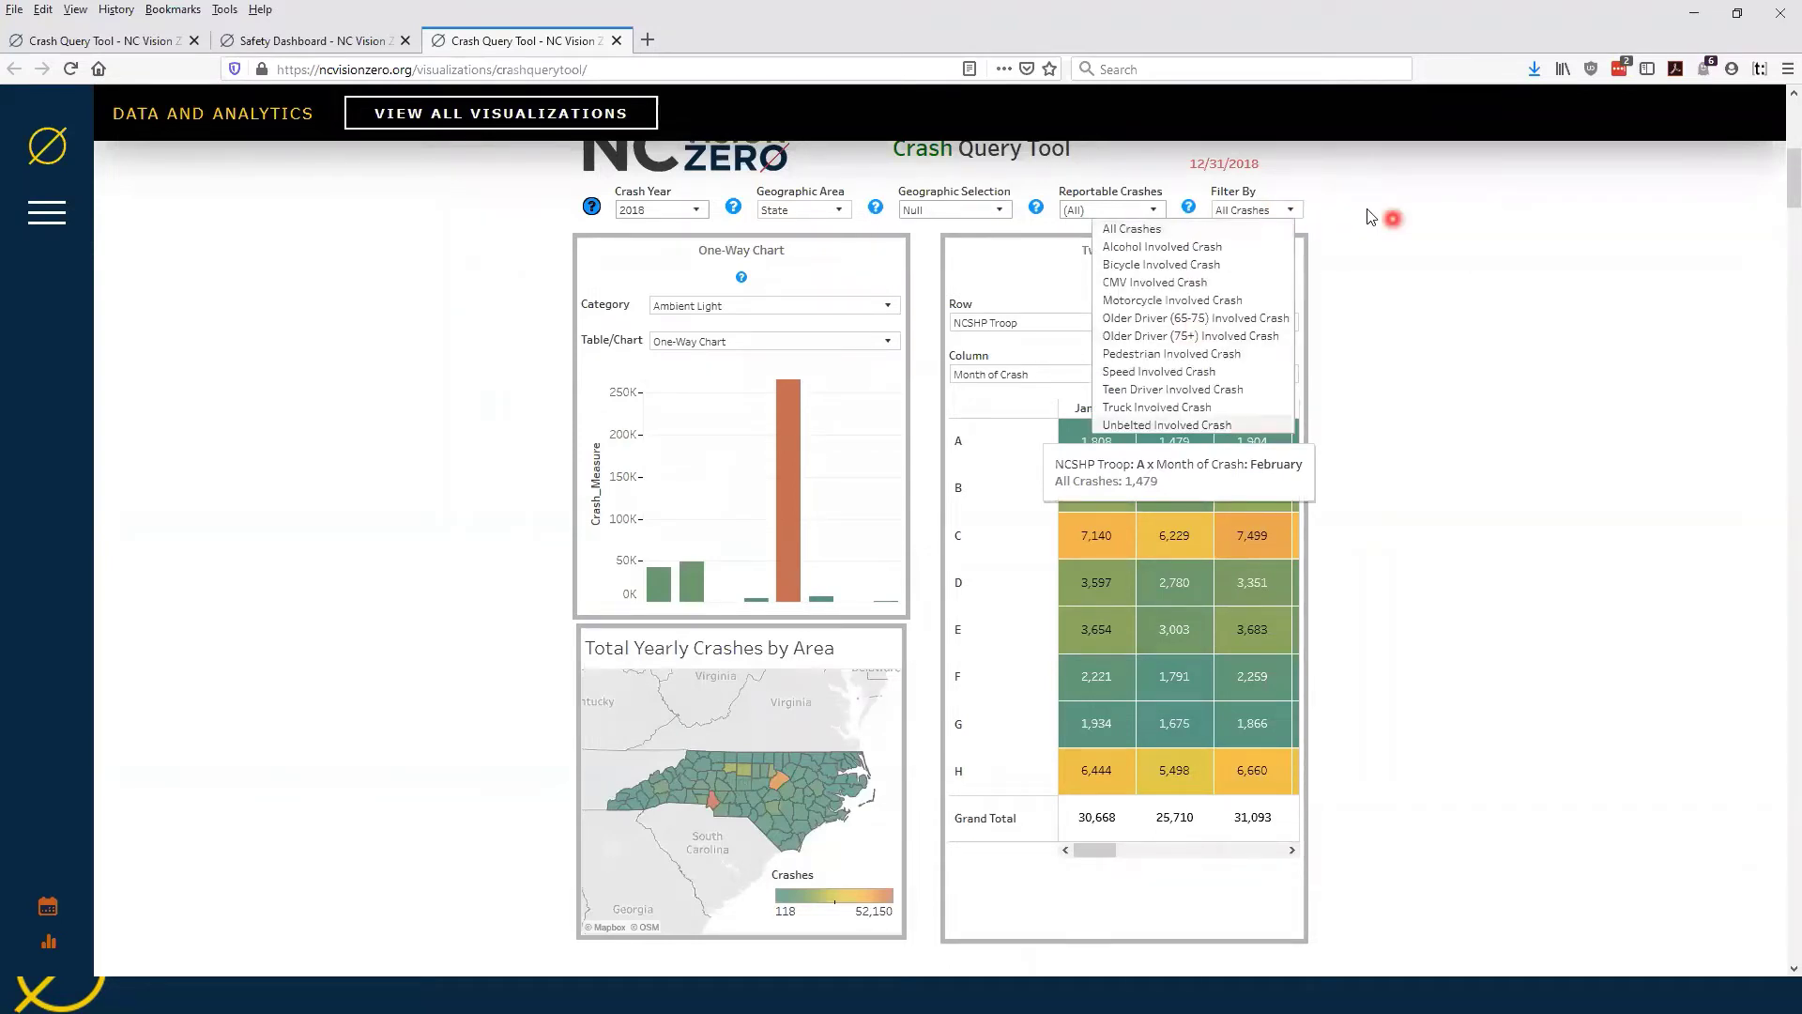
{"action": "left_click", "coordinate": [1309, 207]}
Step: View the Vehicles version of the Crash Query Tool followed by its Persons version
{"action": "scroll", "coordinate": [1042, 233], "scroll_direction": "up", "scroll_amount": 2}
{"action": "left_click", "coordinate": [1042, 230]}
{"action": "scroll", "coordinate": [1042, 233], "scroll_direction": "up", "scroll_amount": 1}
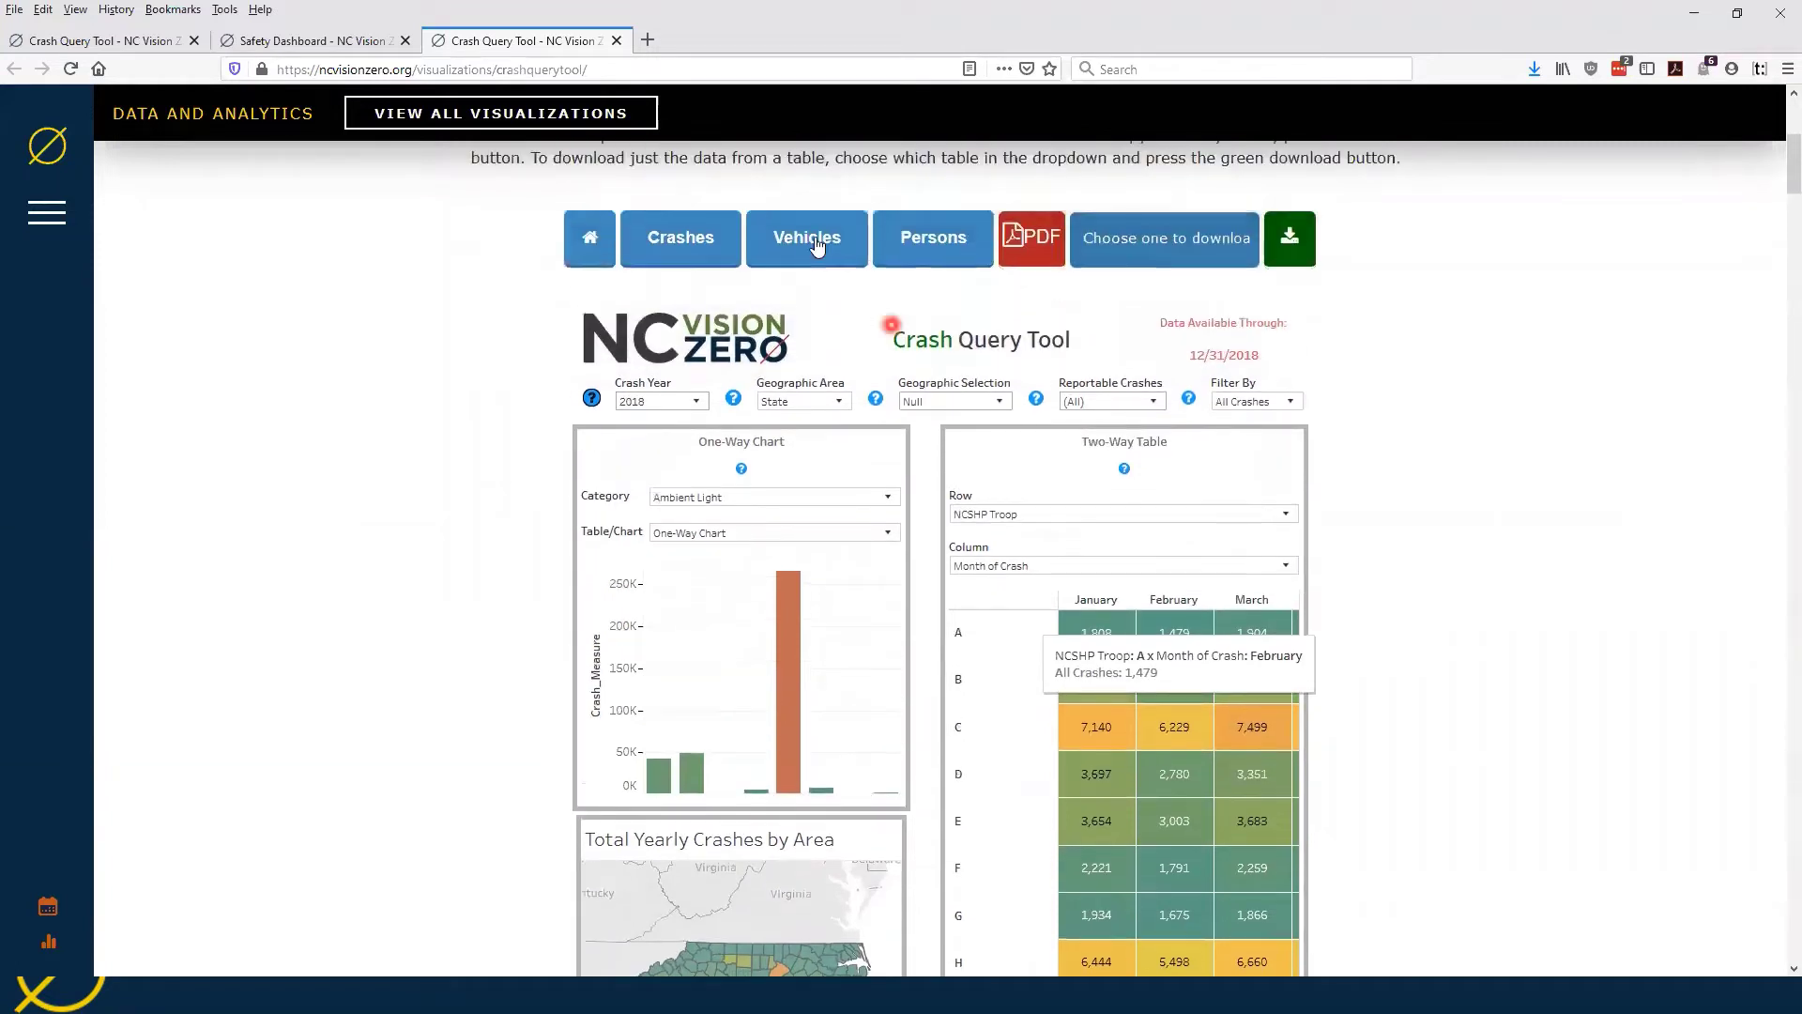
{"action": "left_click", "coordinate": [813, 238]}
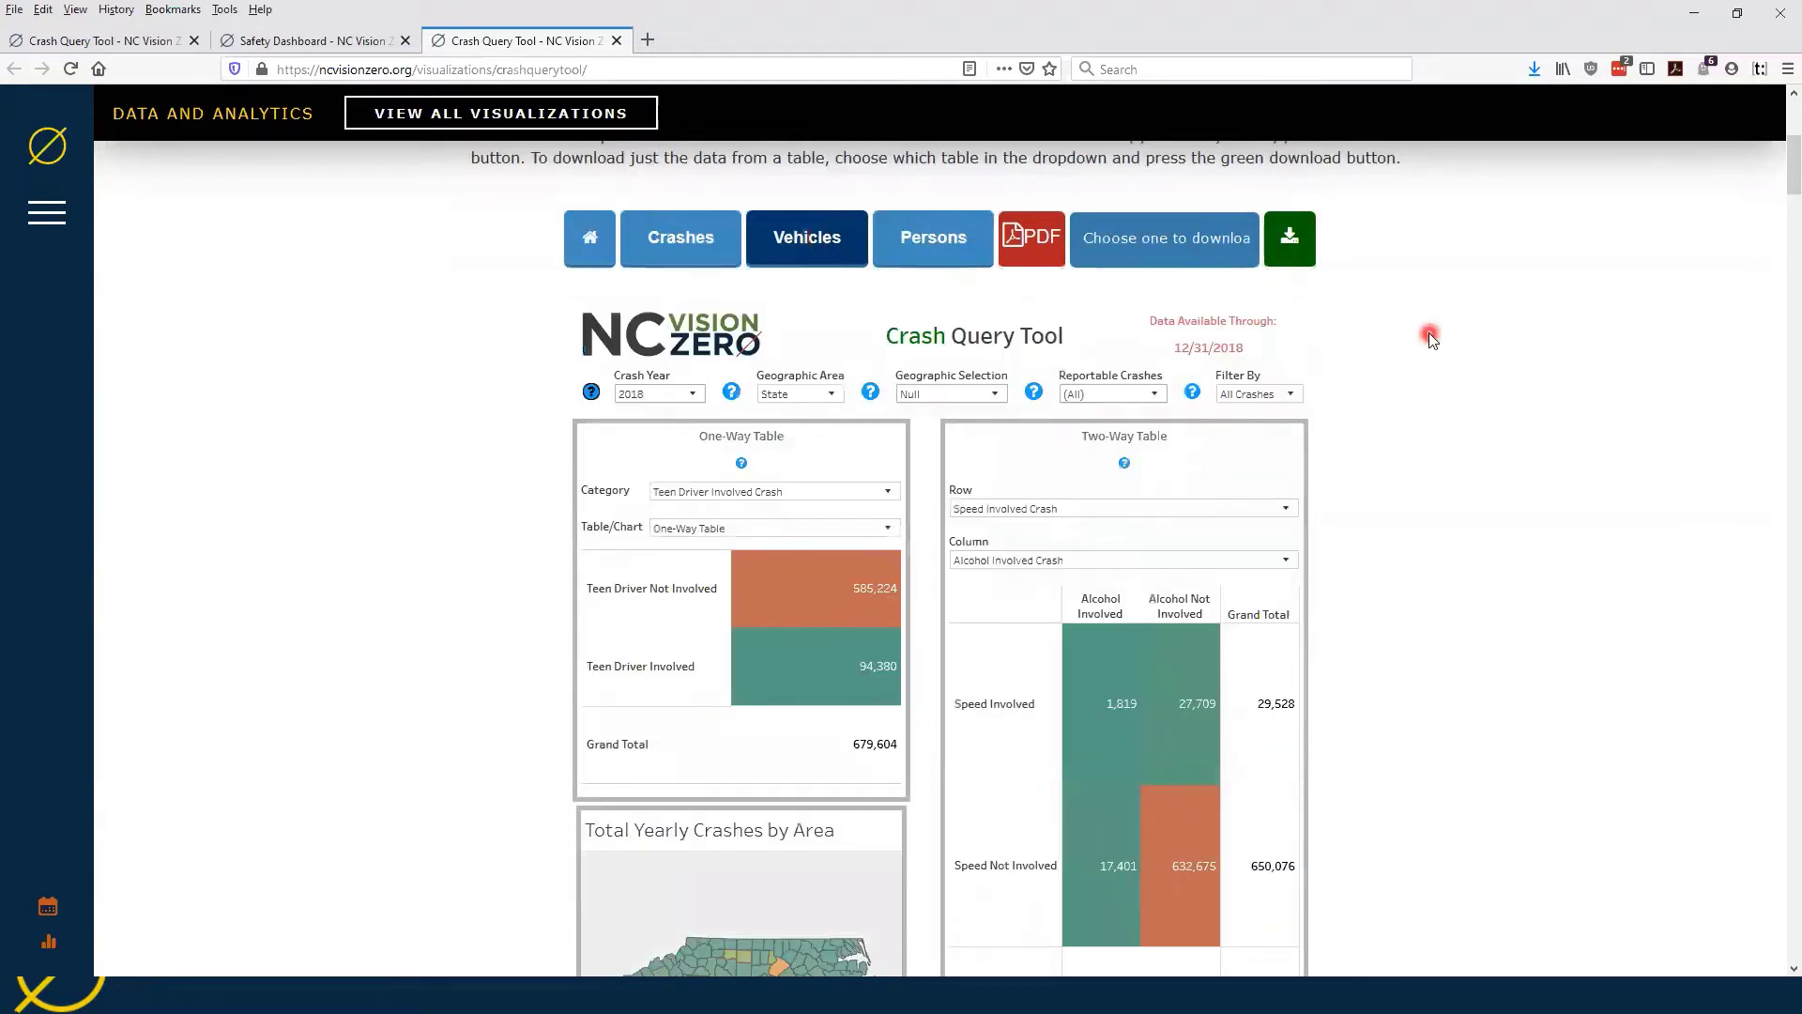
{"action": "left_click", "coordinate": [901, 238]}
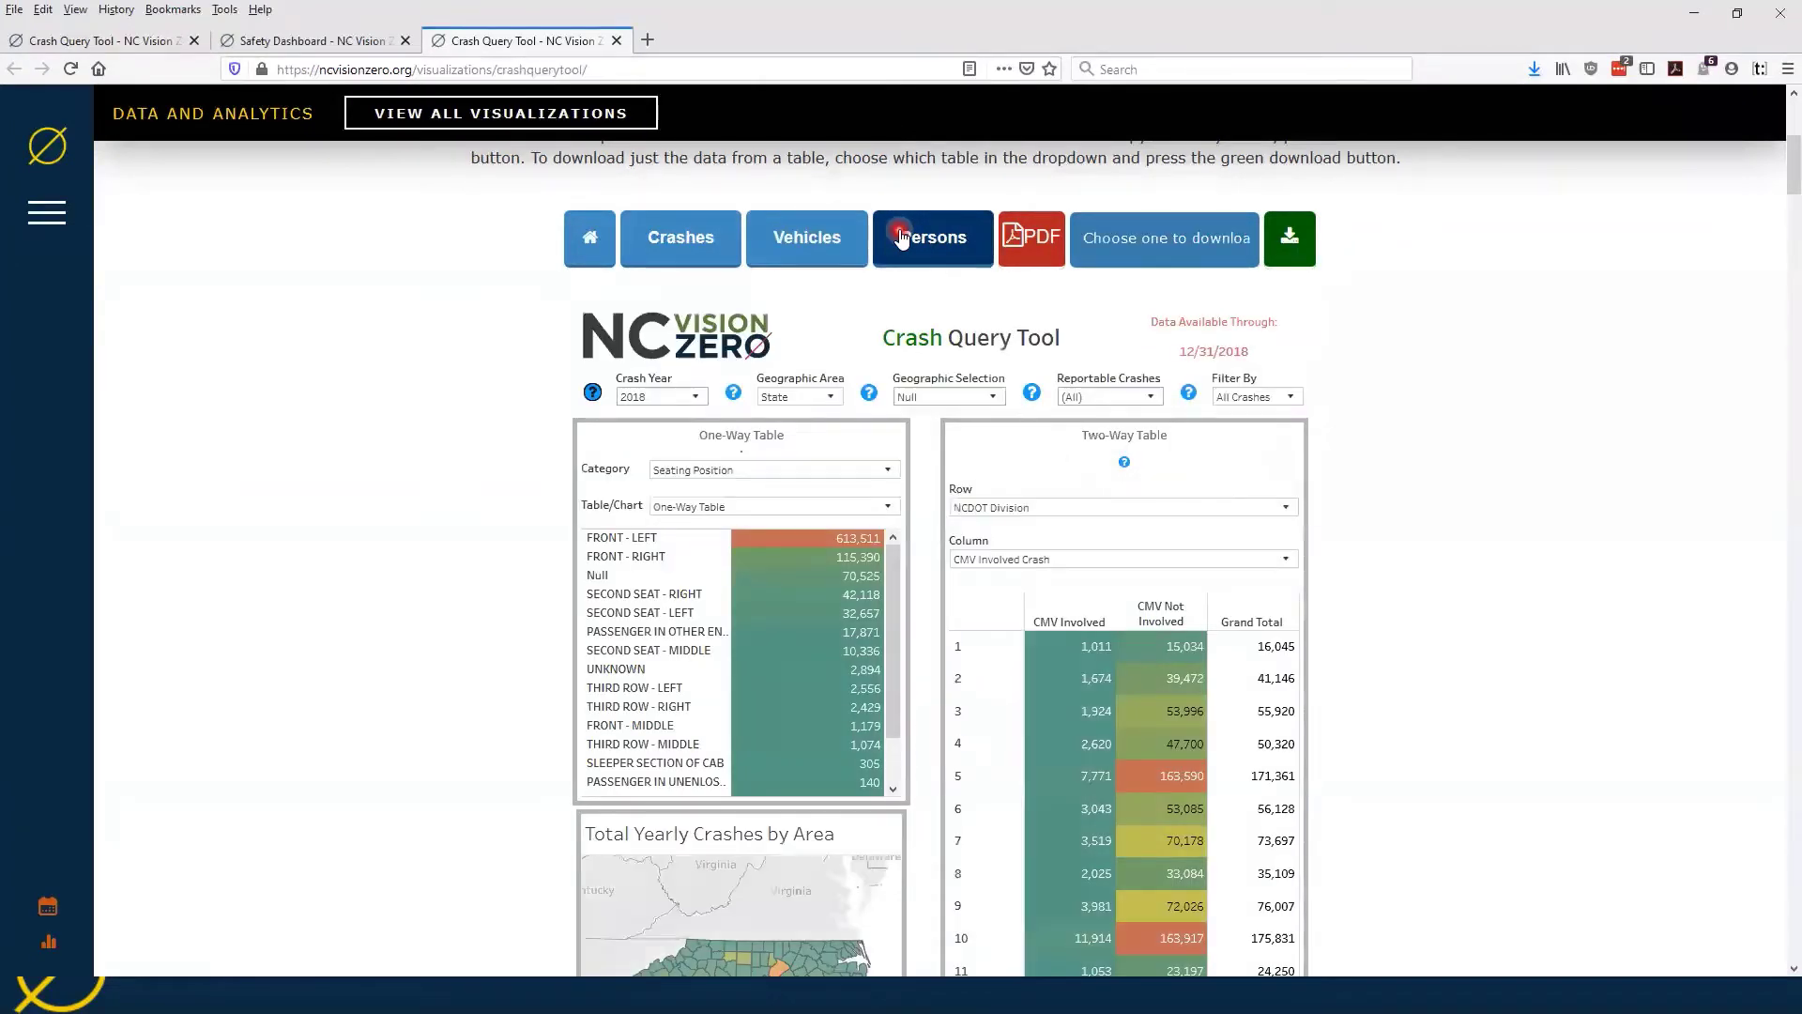
{"action": "left_click", "coordinate": [699, 244]}
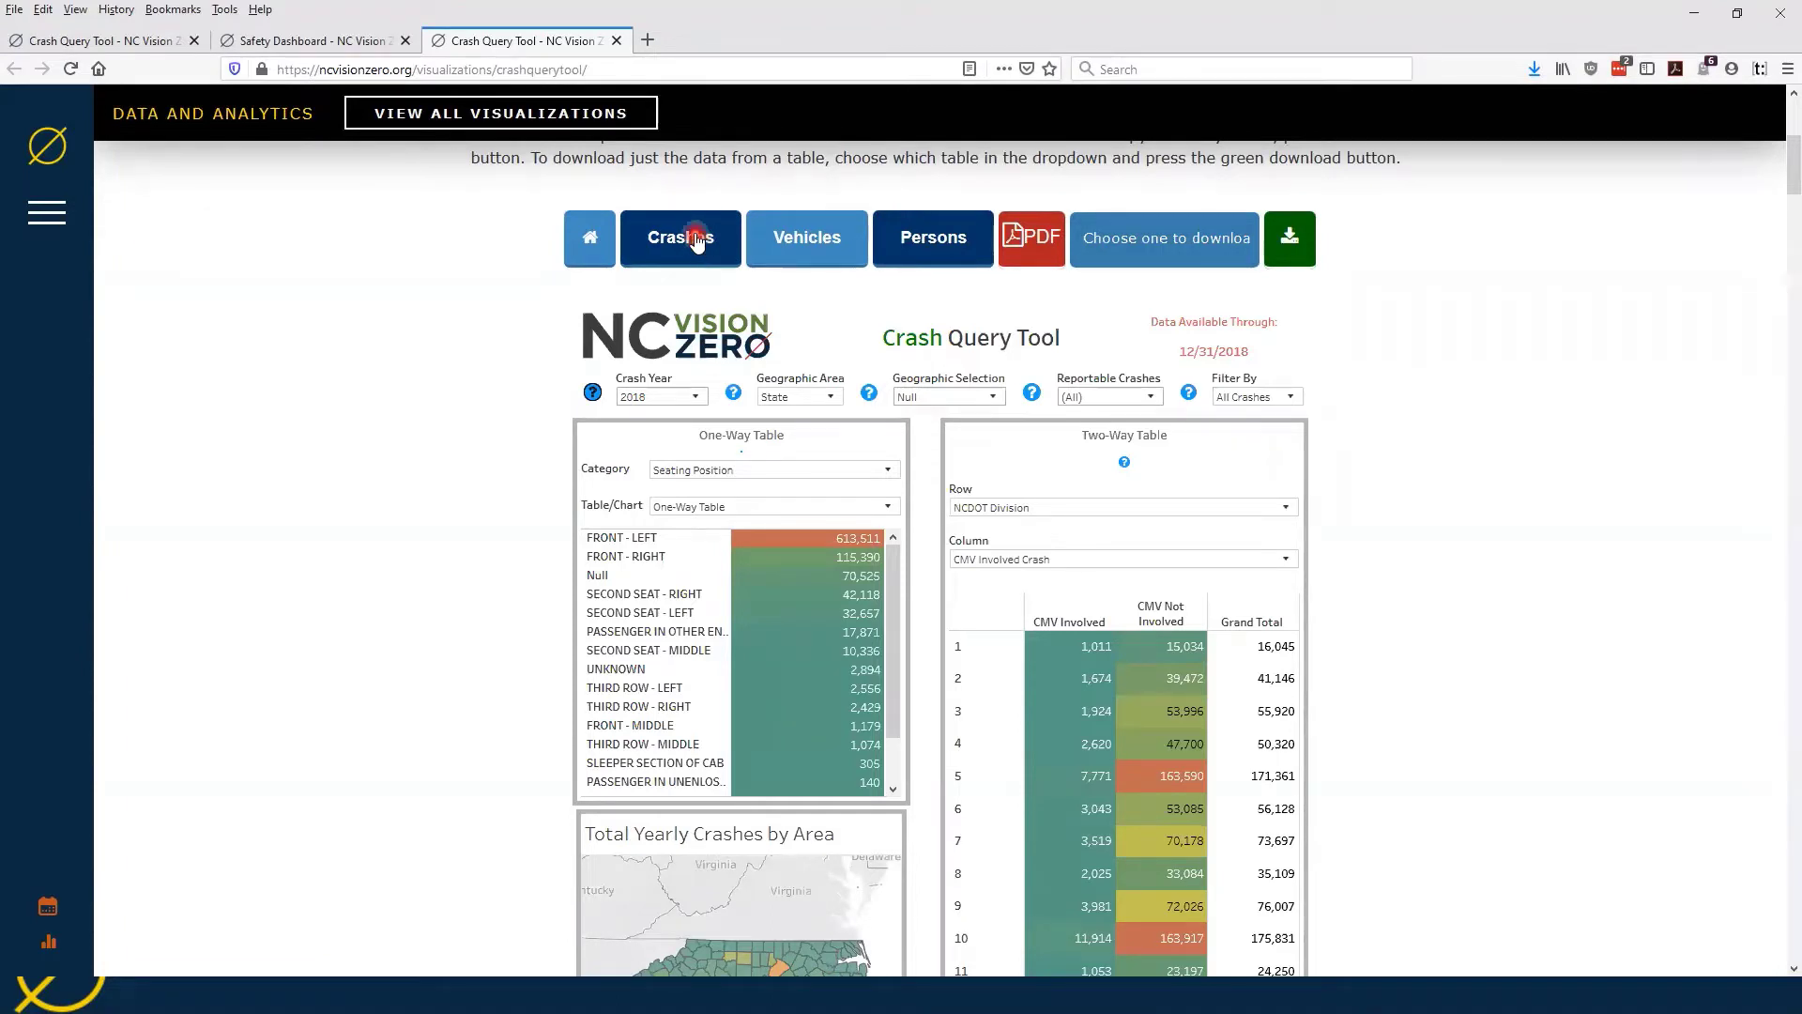
{"action": "left_click", "coordinate": [790, 241]}
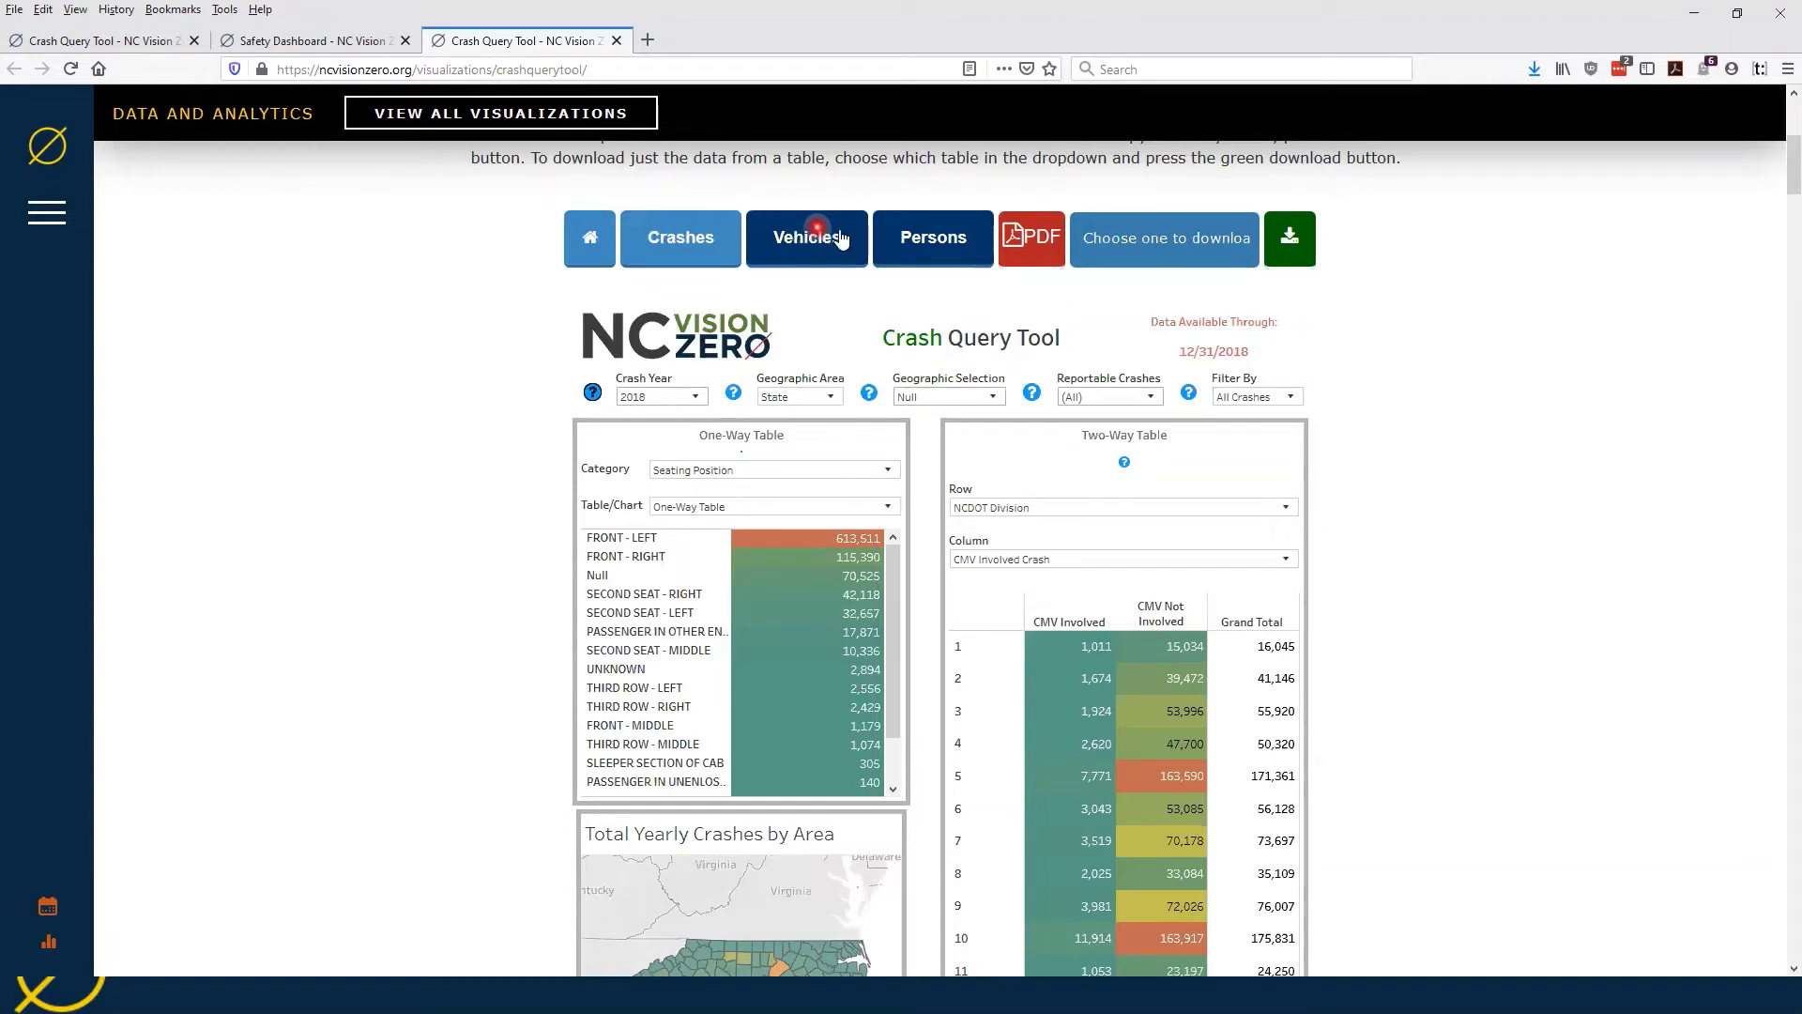
{"action": "left_click", "coordinate": [924, 240]}
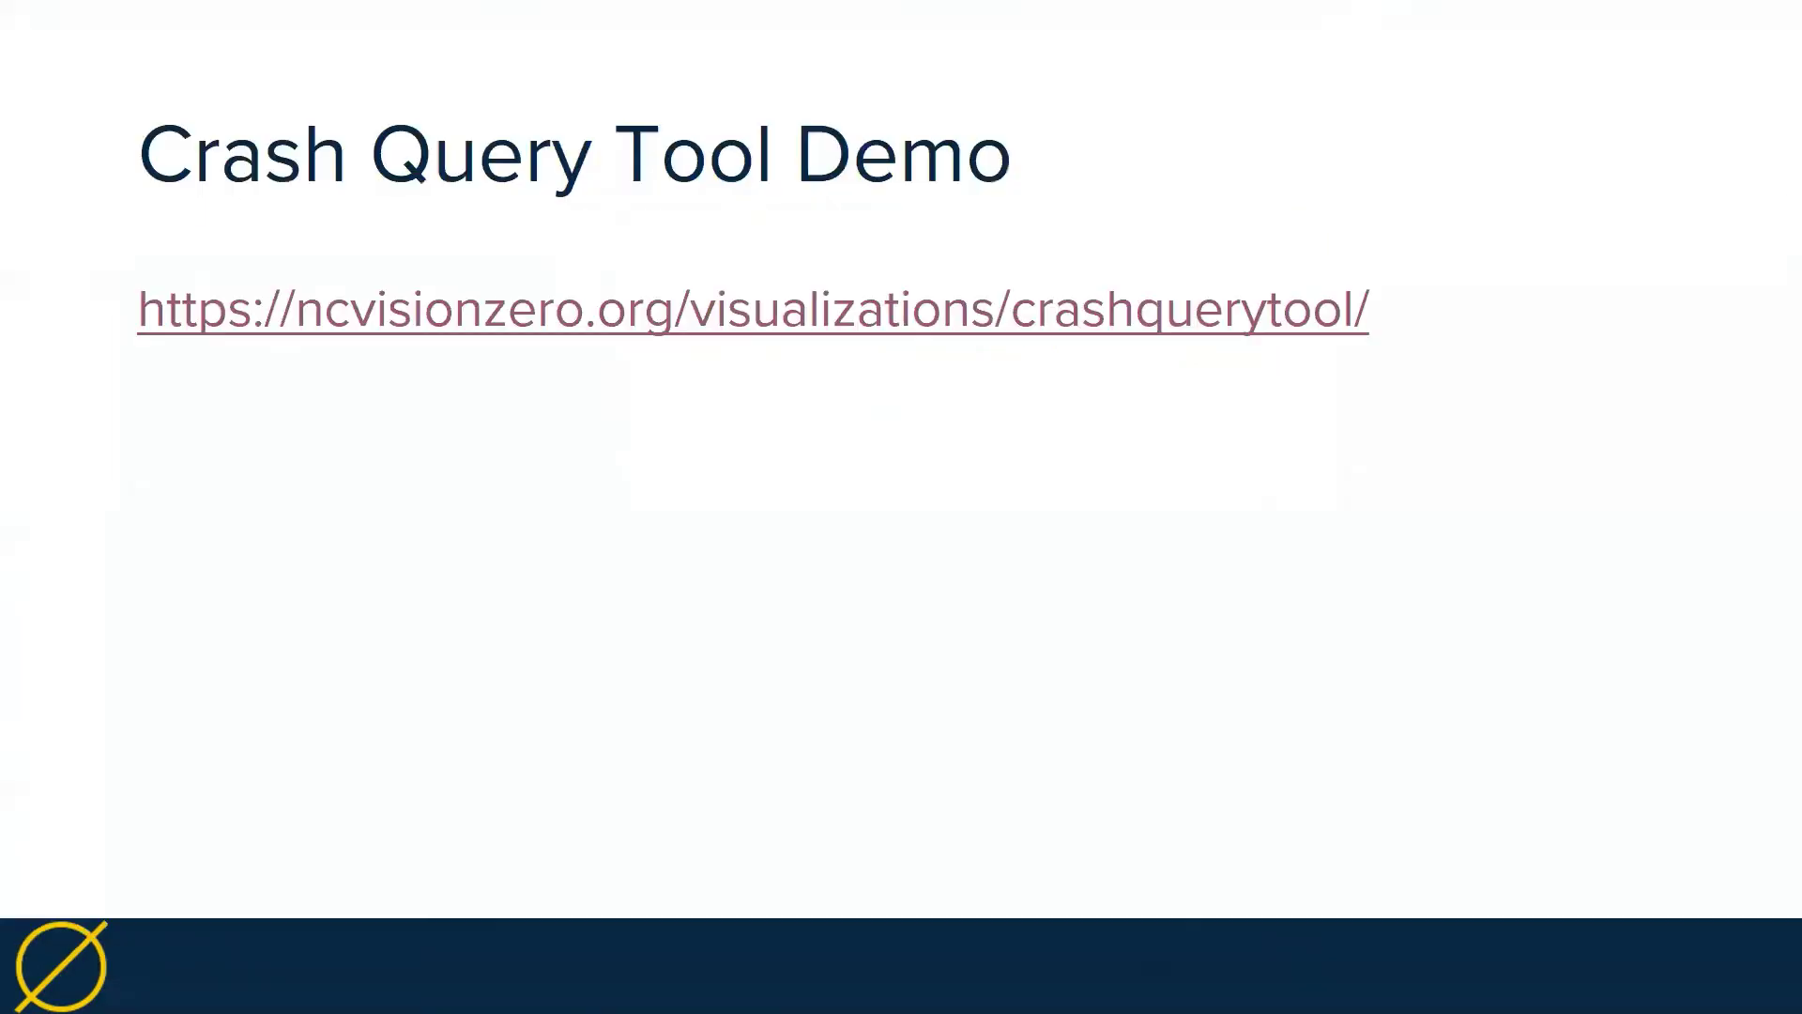
Step: Advance the presentation to the Distracted Driving Dashboard Demo slide and open its linked dashboard in the browser
{"action": "key", "text": "Right"}
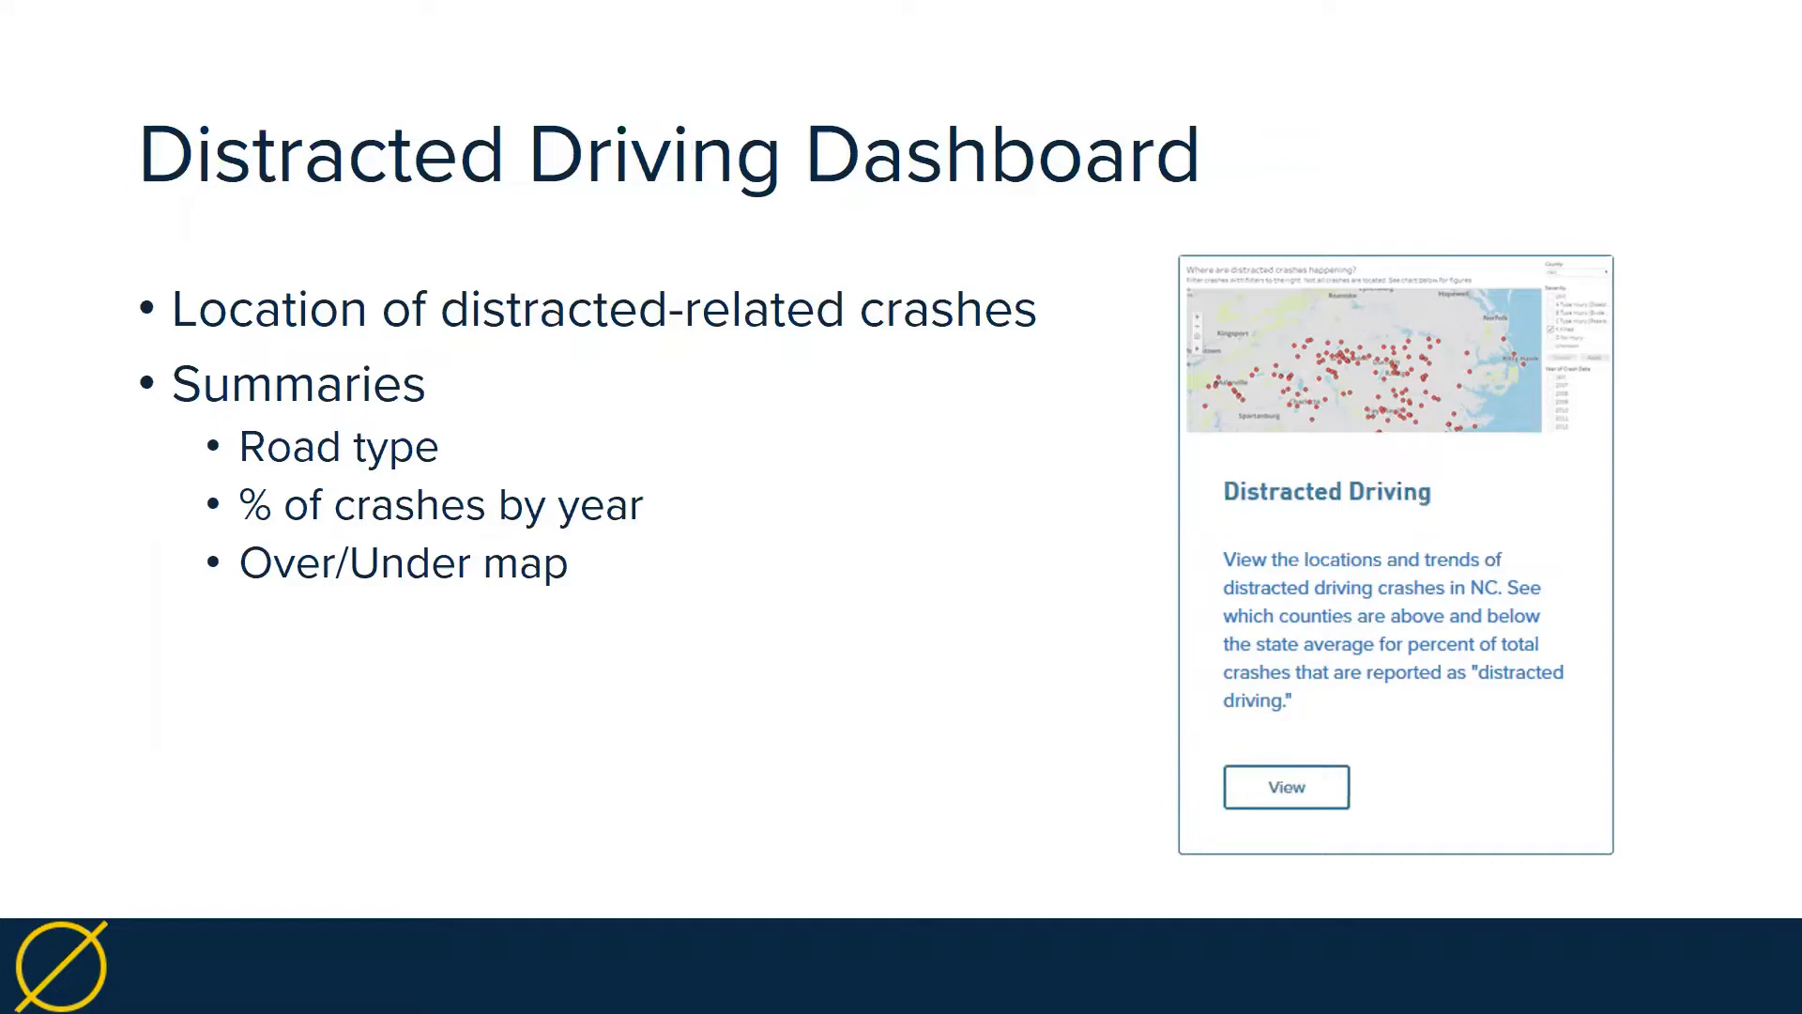
{"action": "key", "text": "Right"}
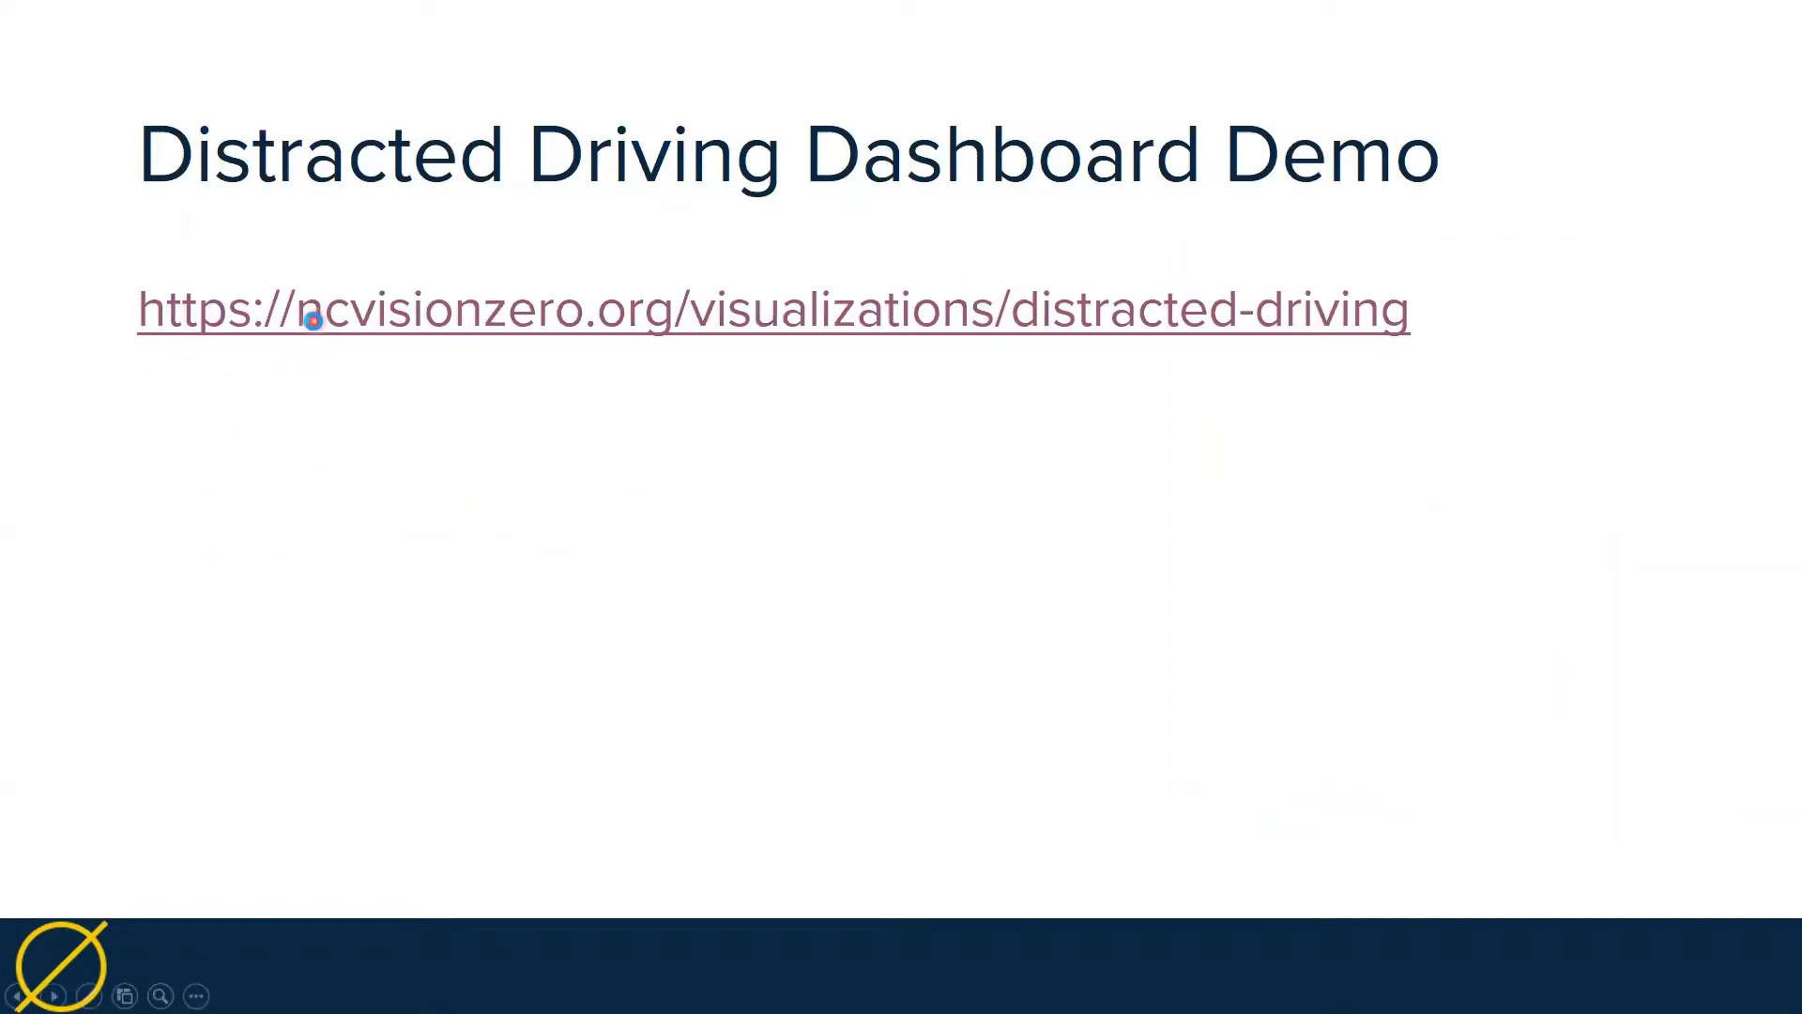
{"action": "left_click", "coordinate": [313, 321]}
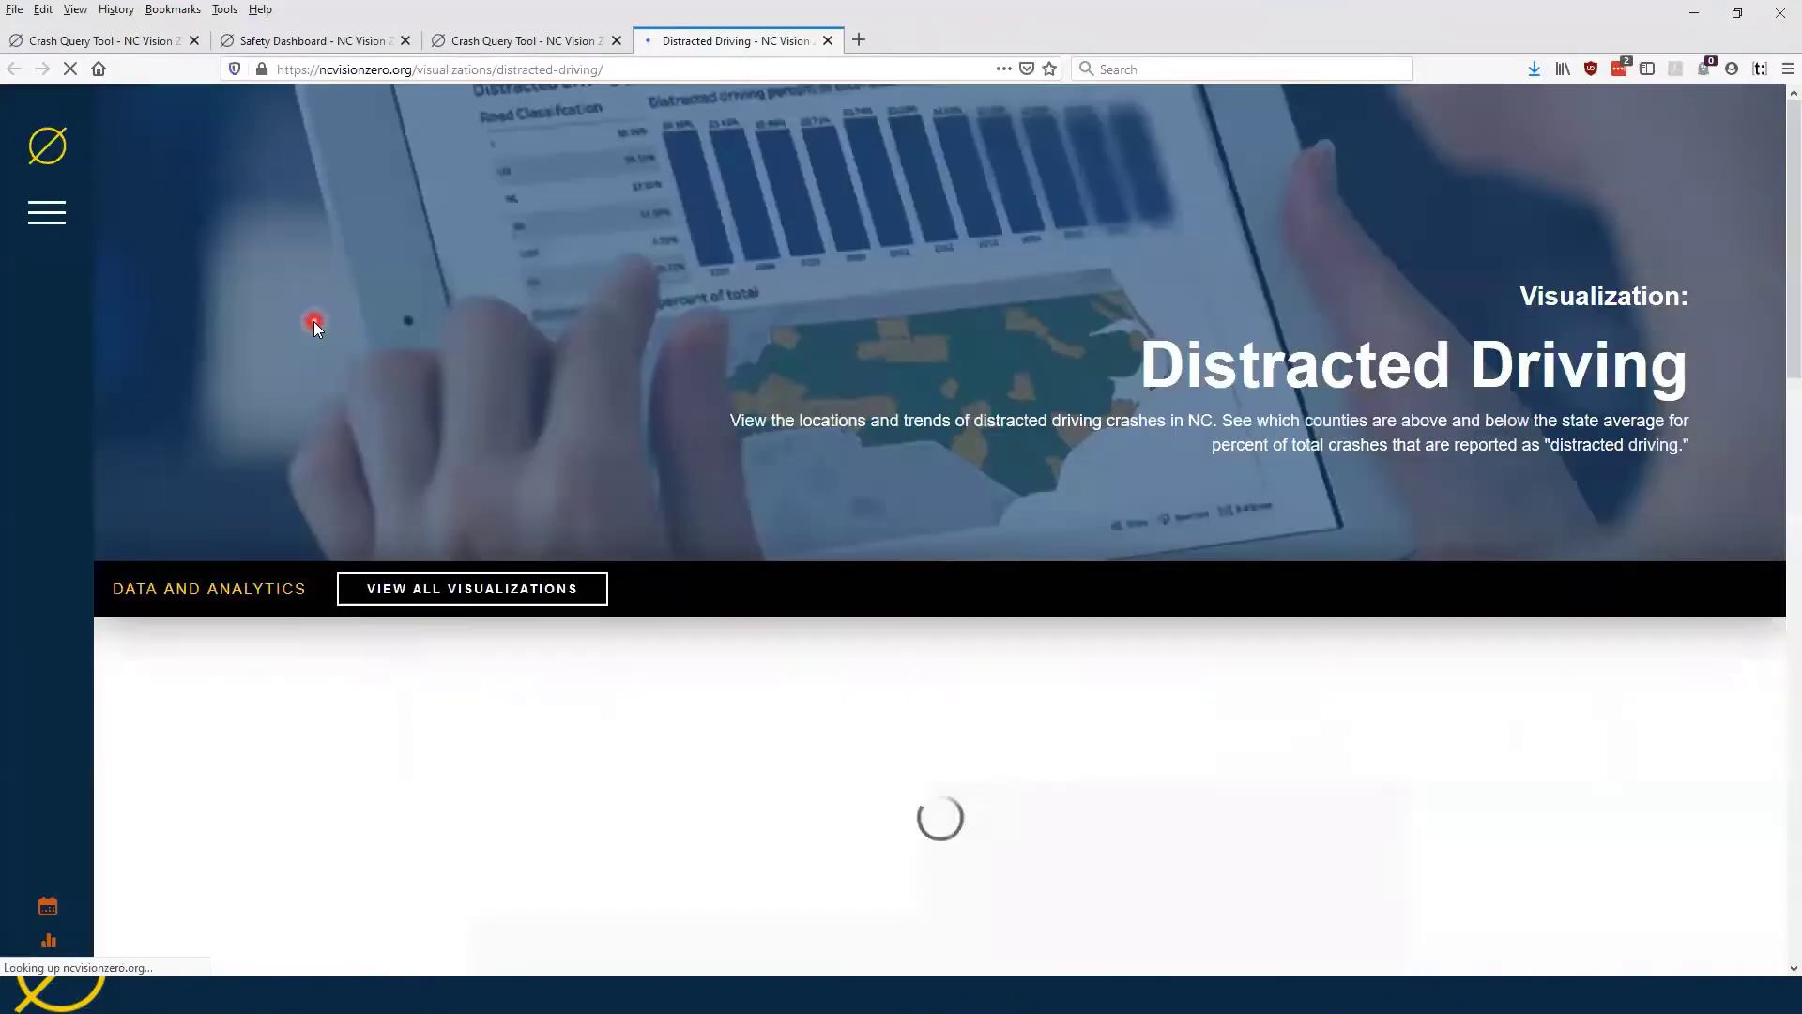
Step: Inspect the details of individual crash points on the Location Dashboard's distracted crashes map
{"action": "scroll", "coordinate": [313, 321], "scroll_direction": "down", "scroll_amount": 1}
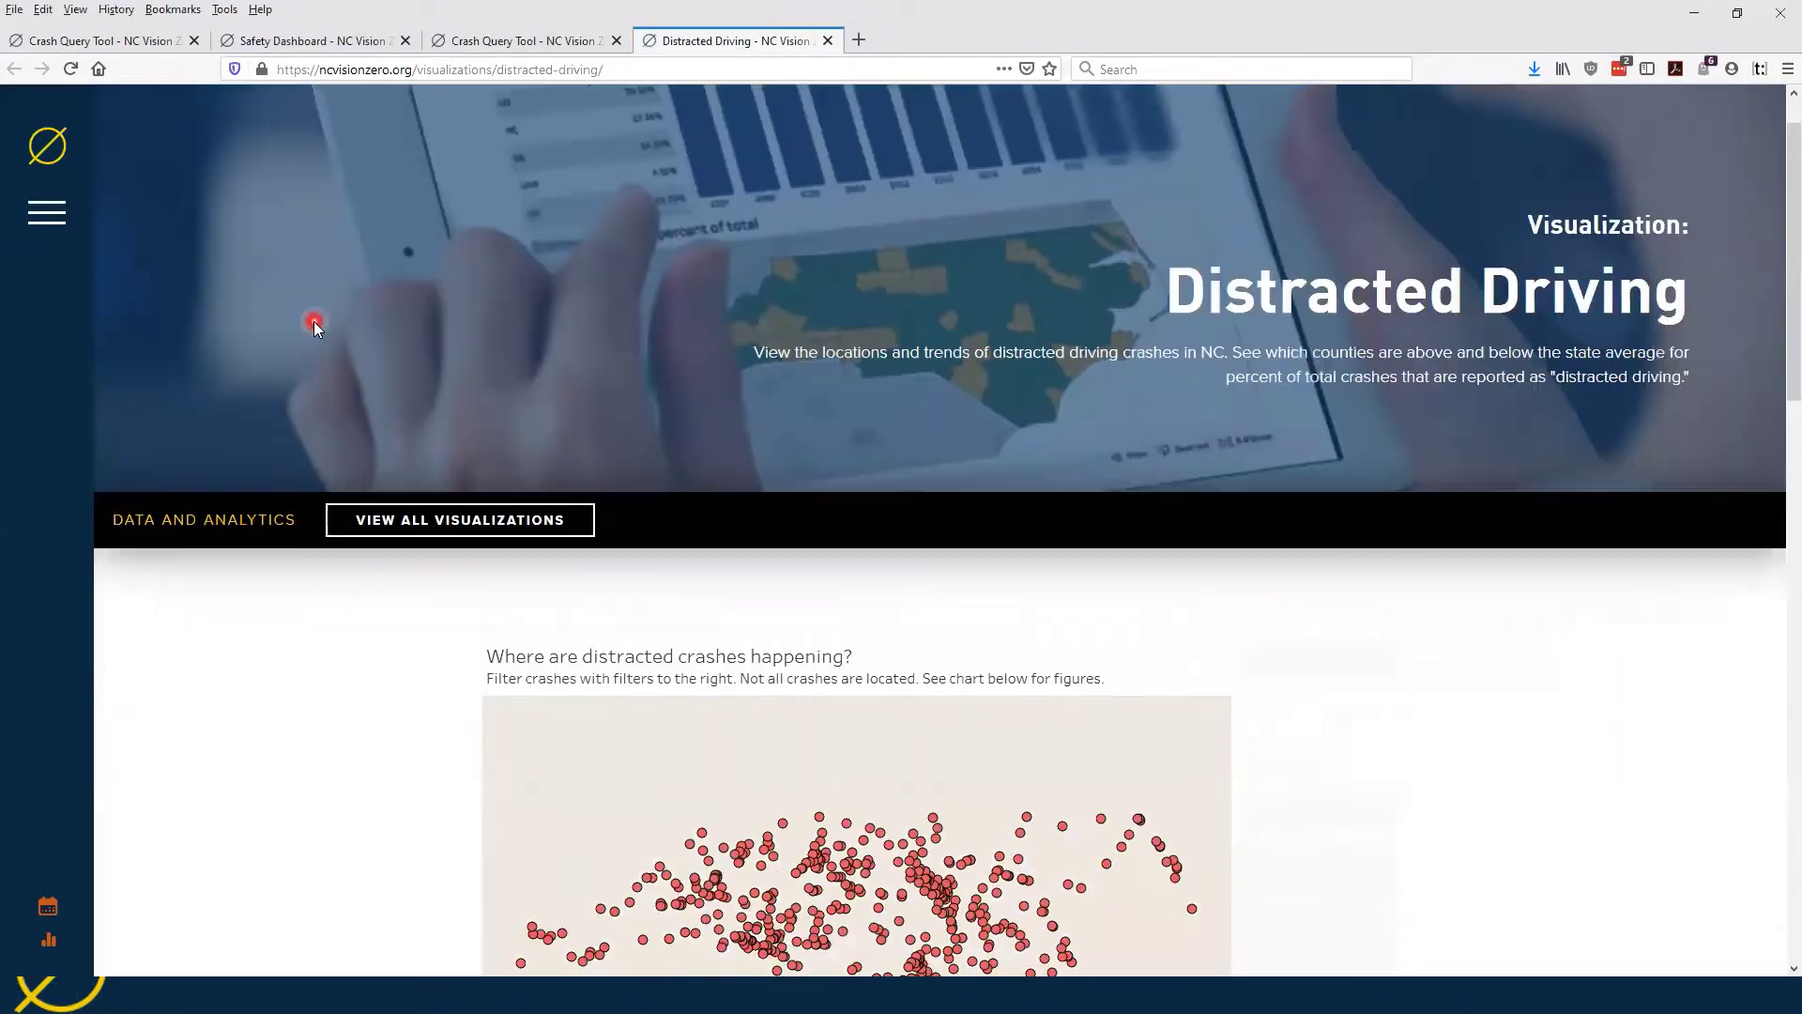
{"action": "scroll", "coordinate": [1774, 385], "scroll_direction": "down", "scroll_amount": 4}
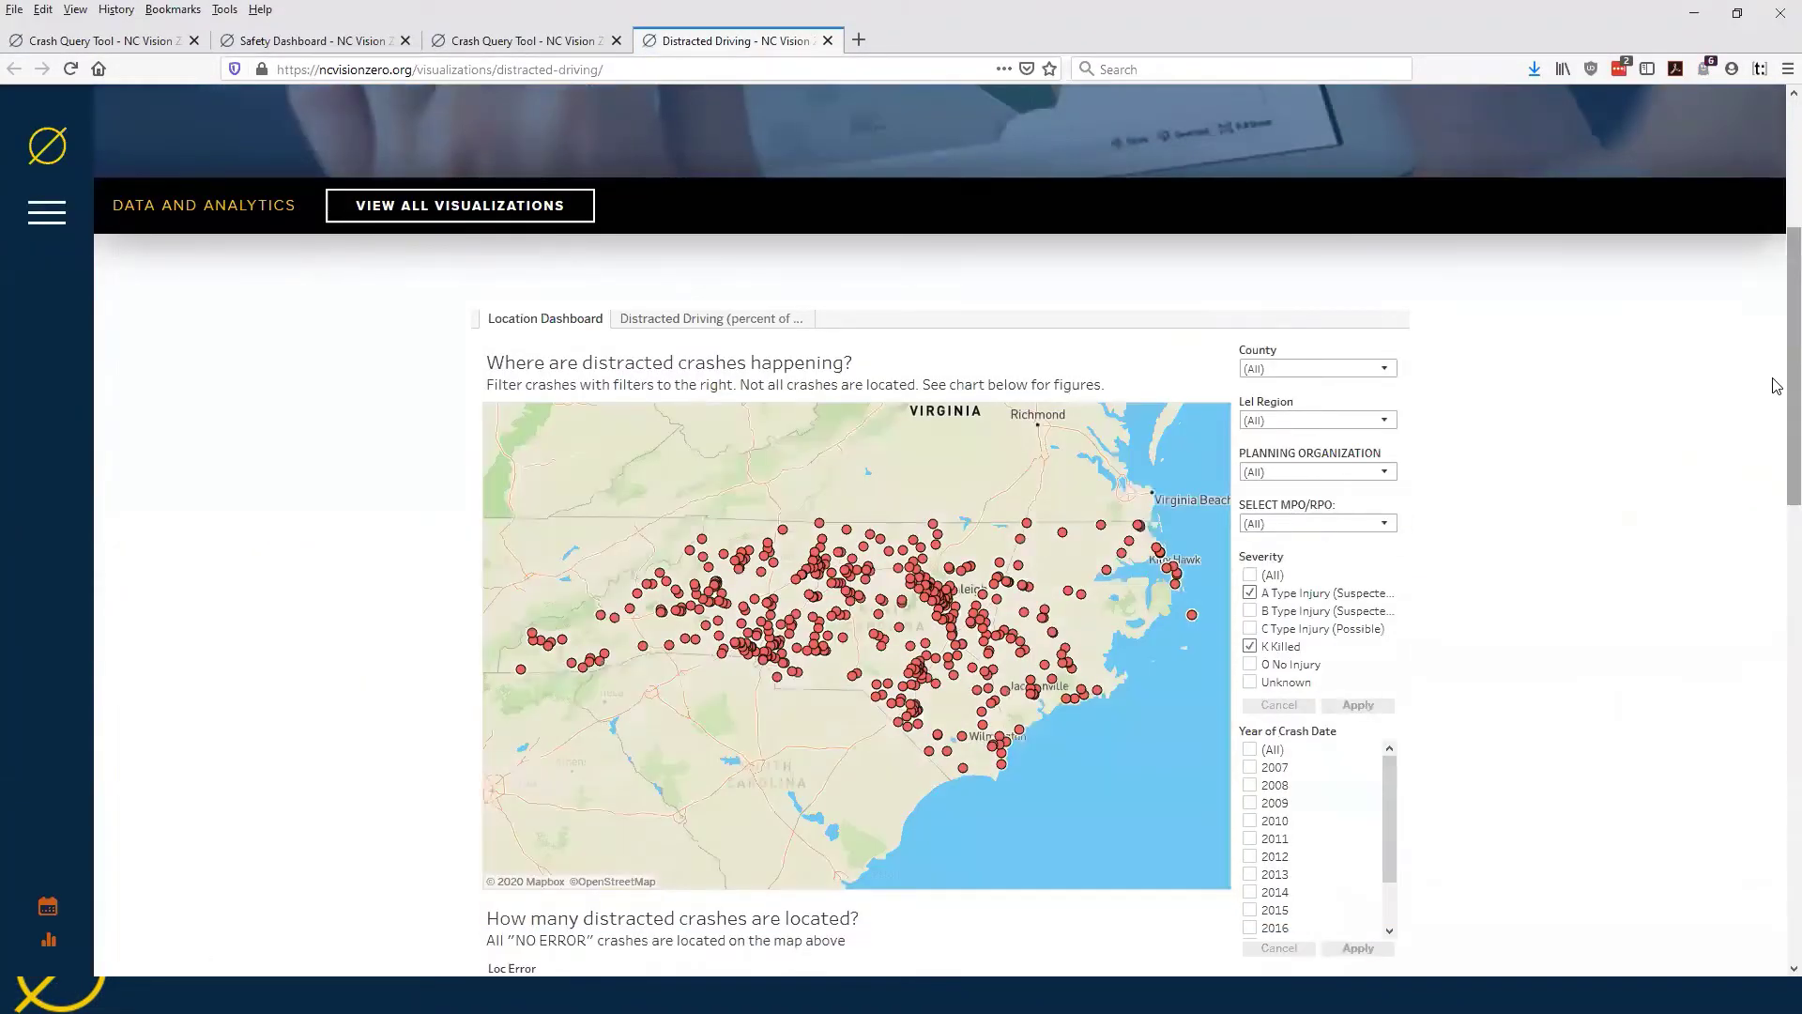
{"action": "scroll", "coordinate": [1774, 386], "scroll_direction": "down", "scroll_amount": 2}
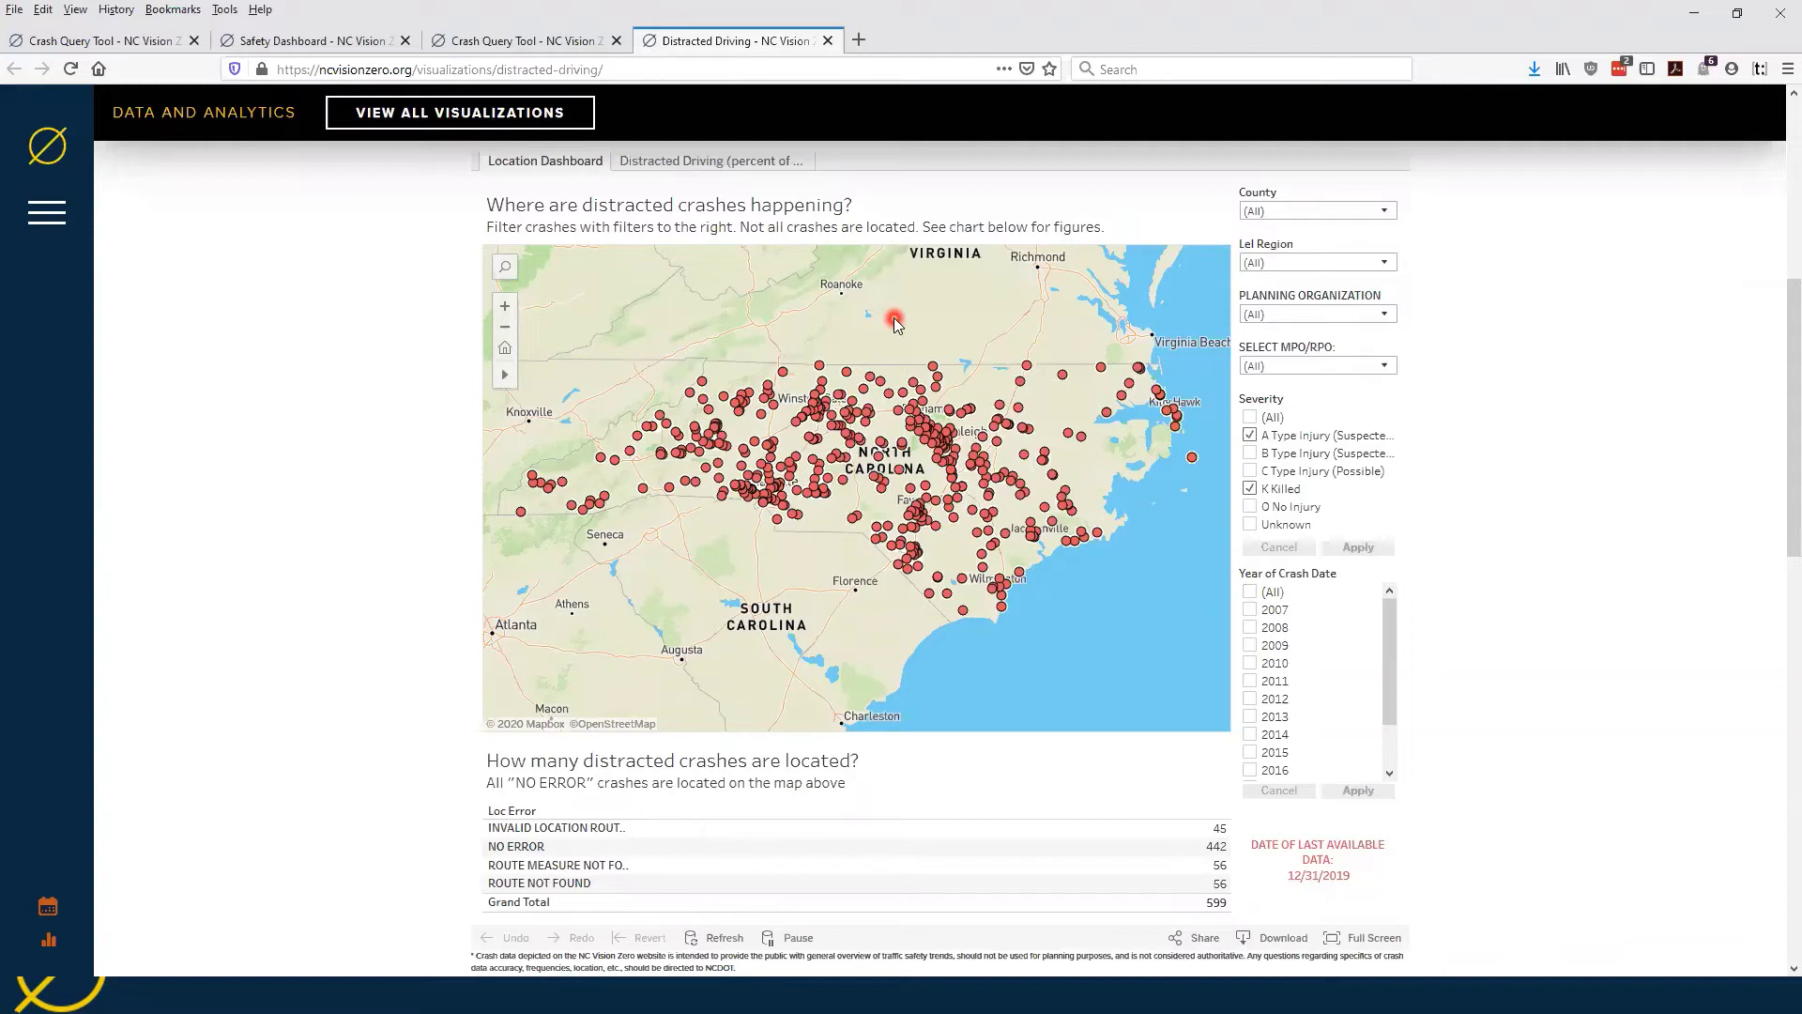
{"action": "mouse_move", "coordinate": [845, 377]}
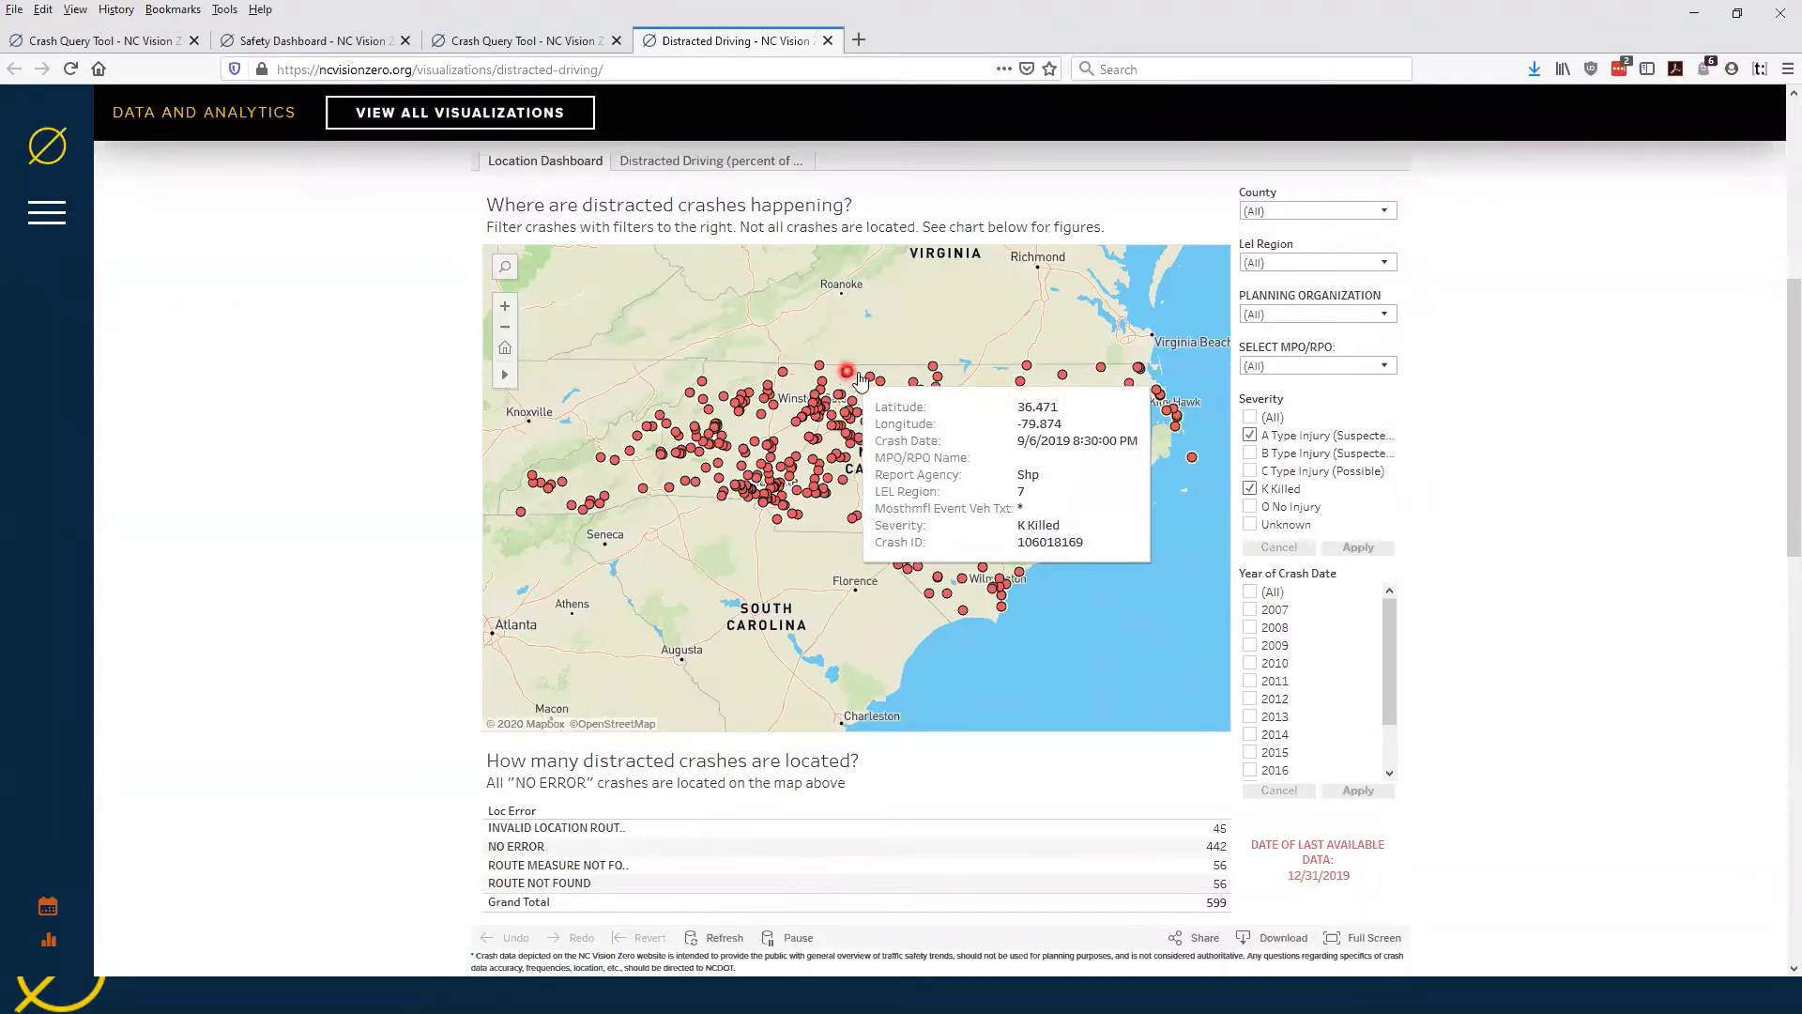
{"action": "mouse_move", "coordinate": [840, 423]}
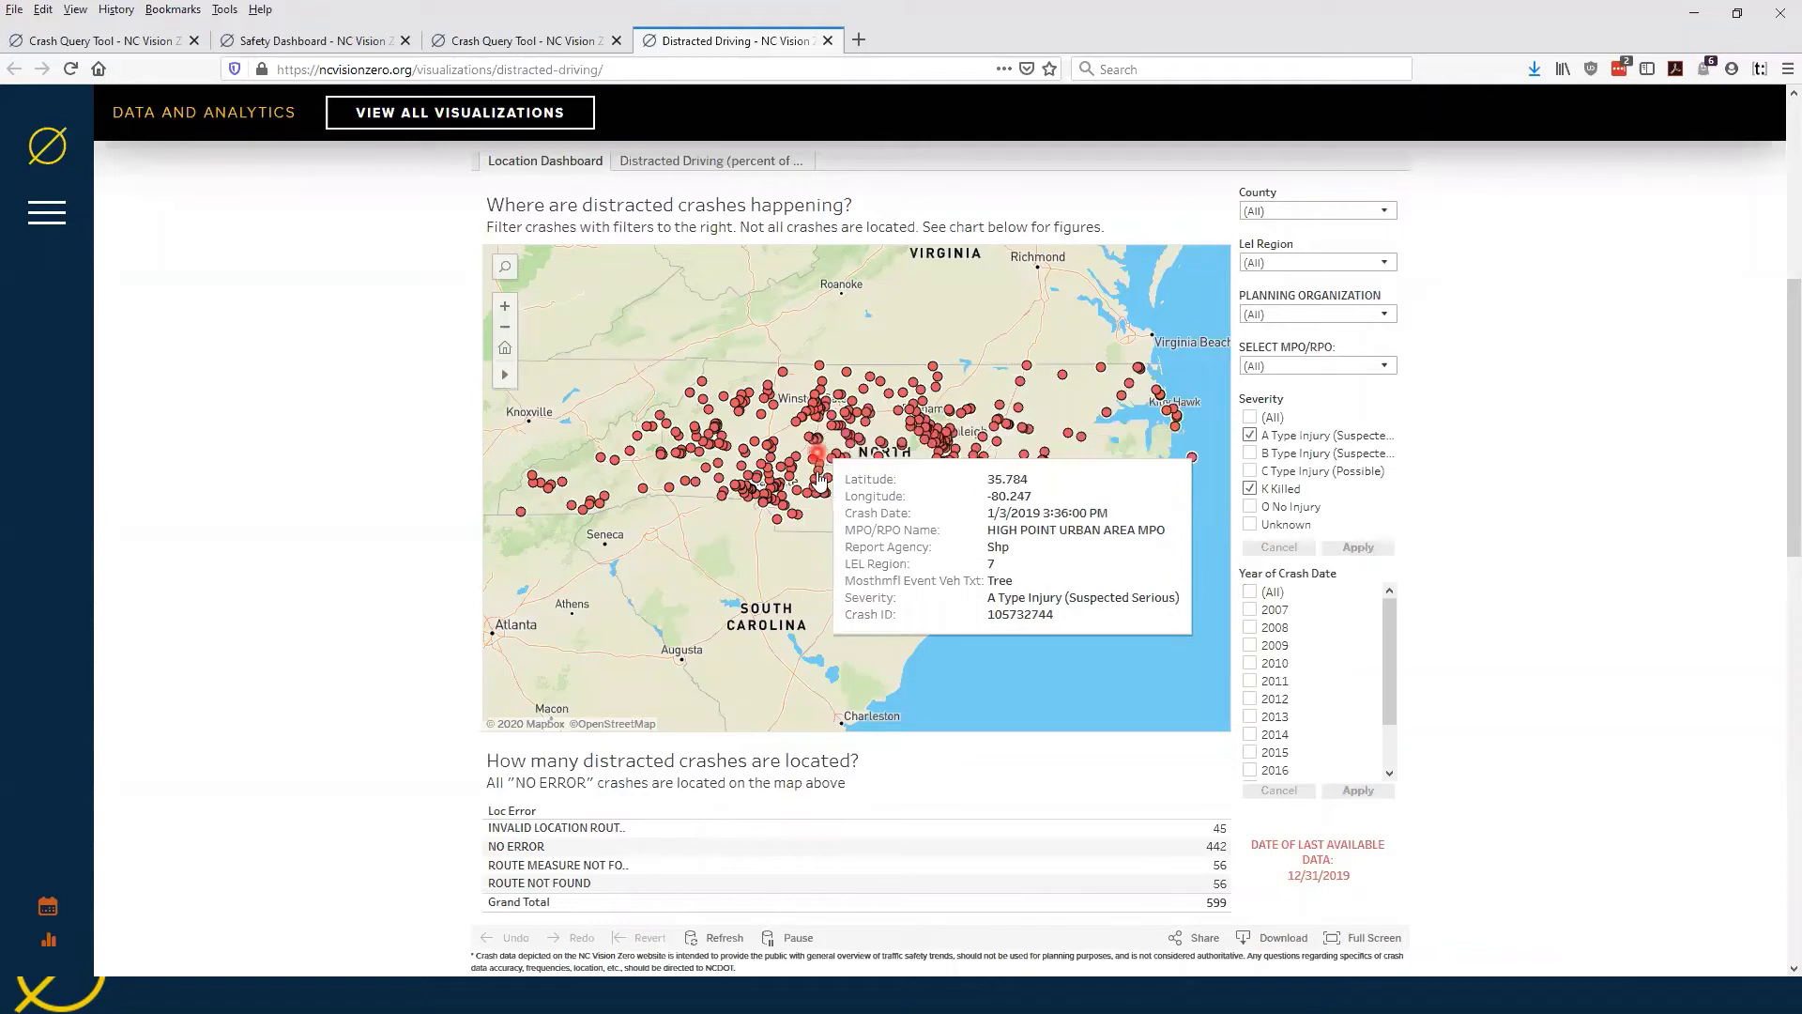
{"action": "mouse_move", "coordinate": [813, 495]}
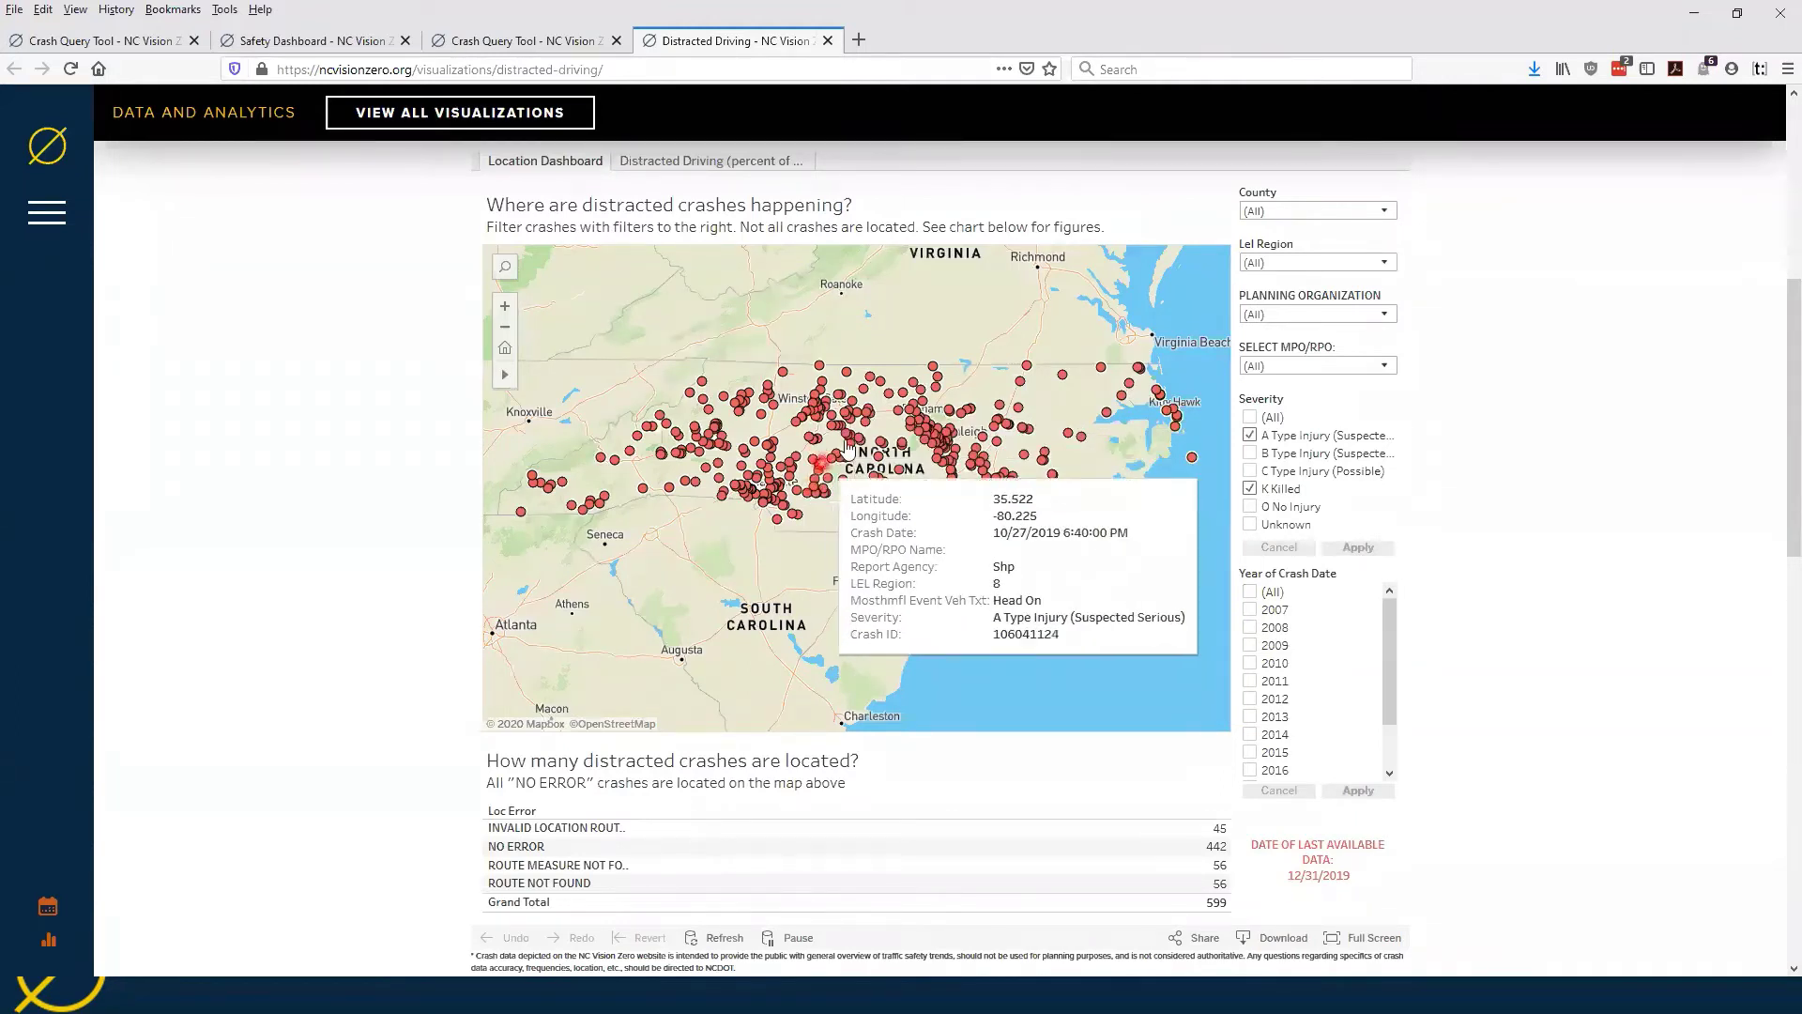
{"action": "mouse_move", "coordinate": [957, 473]}
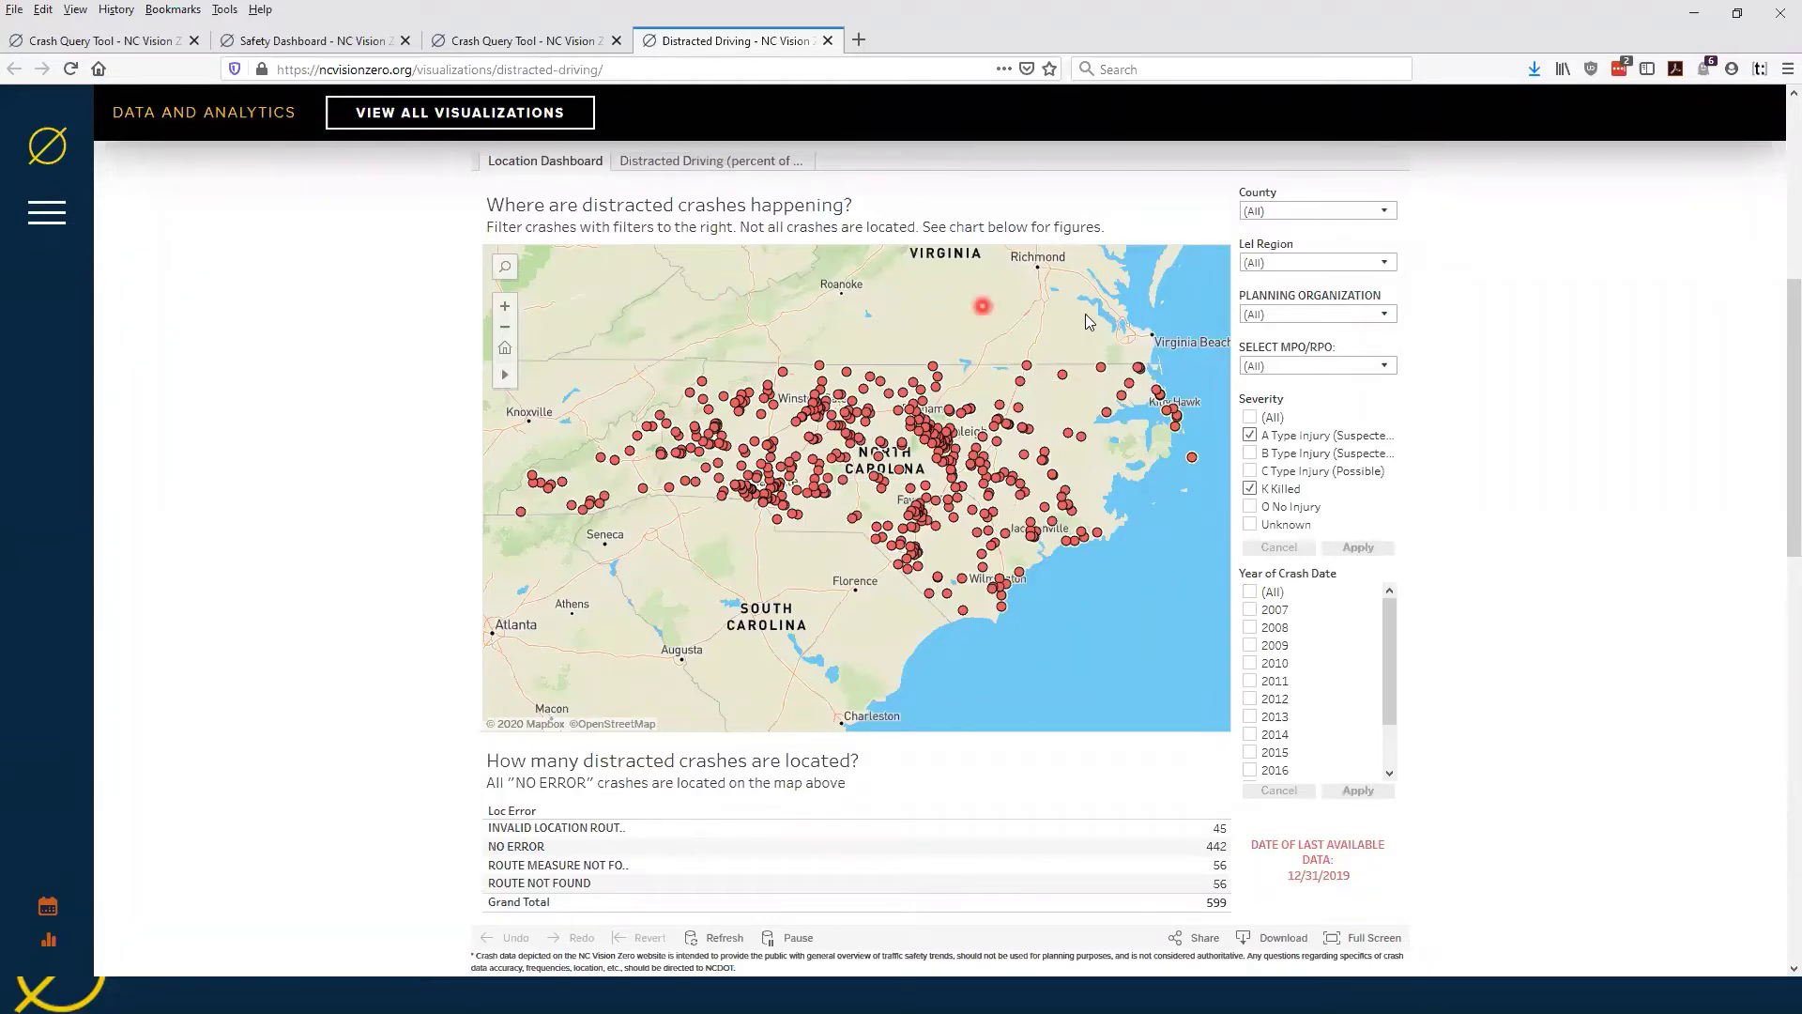
Step: Look through the County, Lel Region, Planning Organization and MPO/RPO filter options, leaving each set to (All)
{"action": "left_click", "coordinate": [1350, 211]}
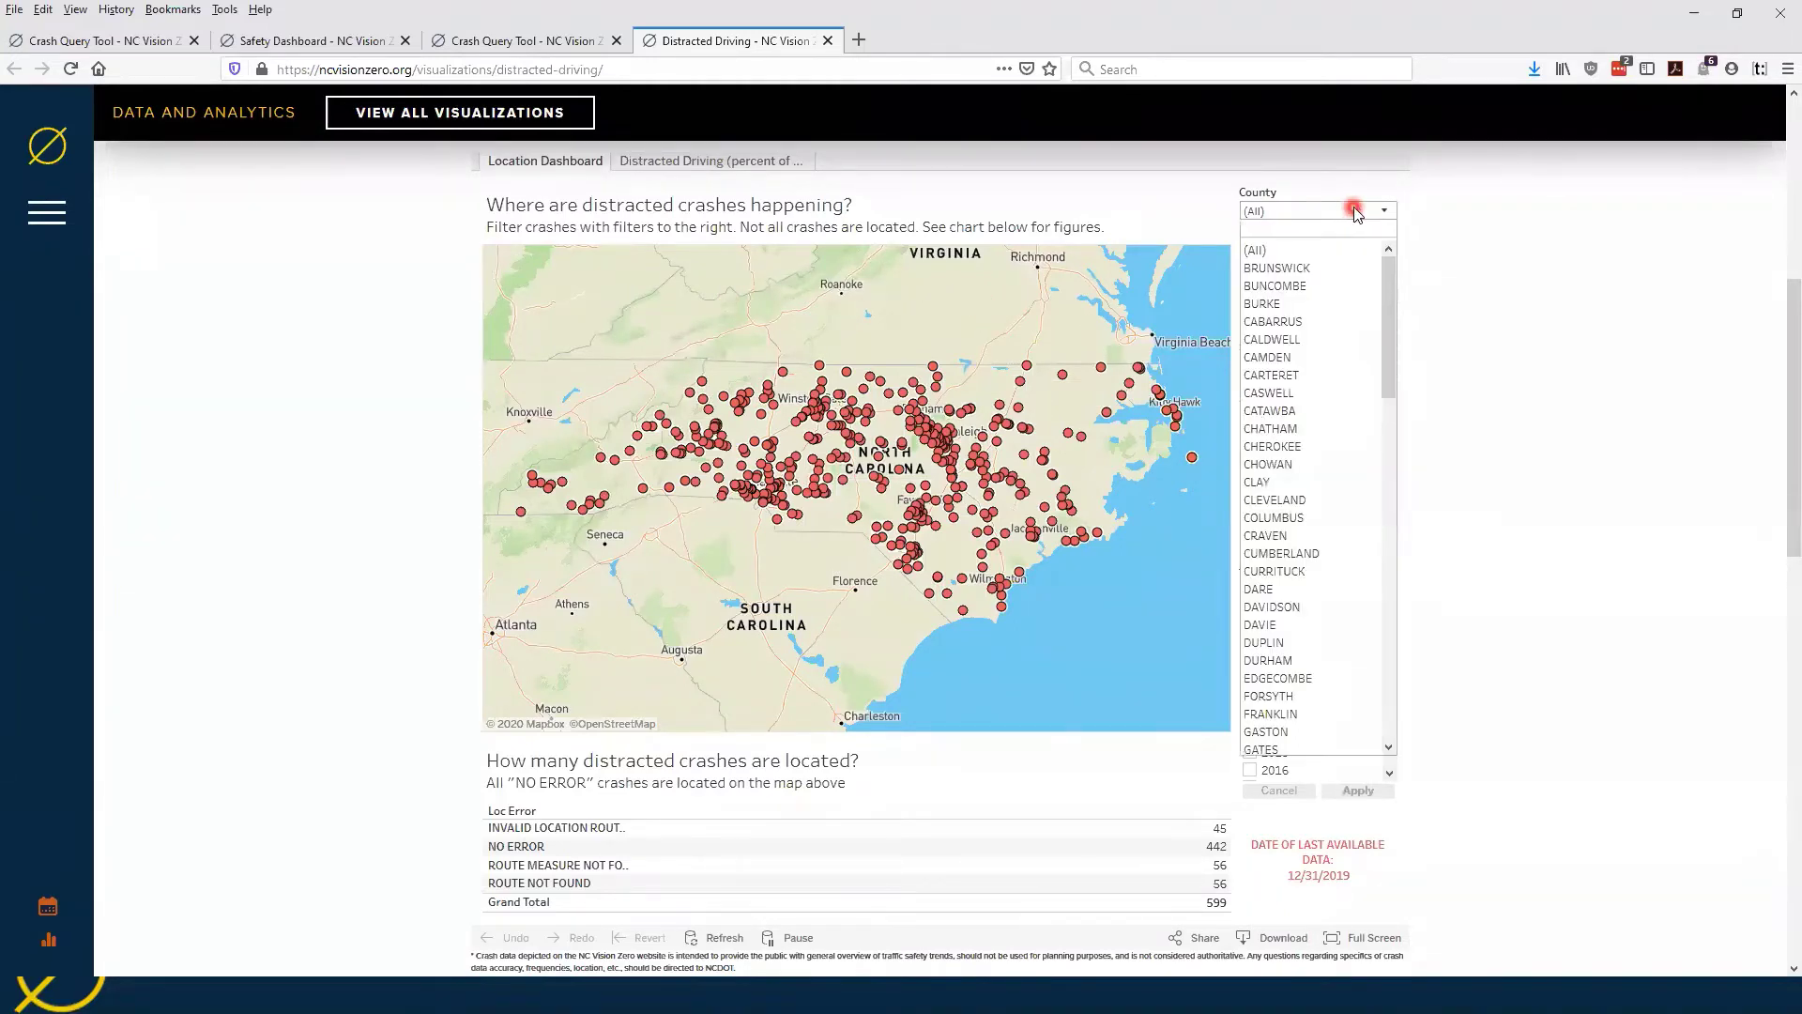
{"action": "left_click", "coordinate": [1350, 210]}
{"action": "left_click", "coordinate": [1306, 263]}
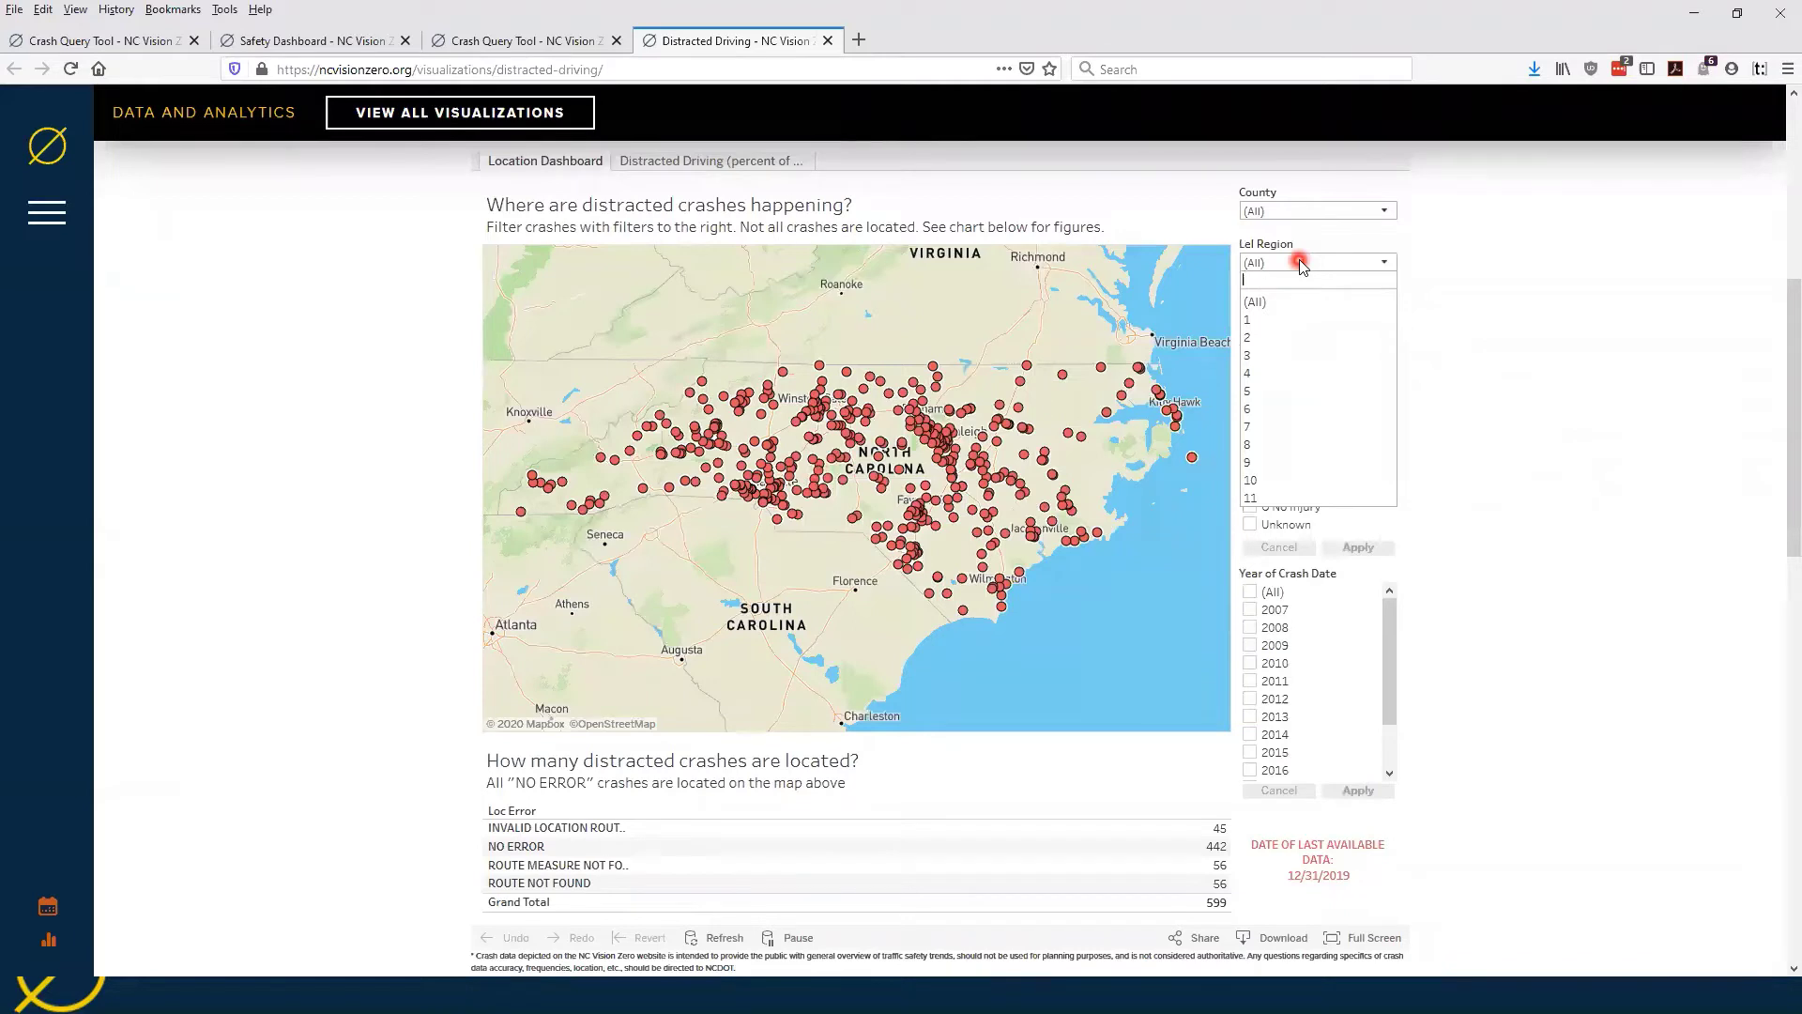
{"action": "left_click", "coordinate": [1303, 264]}
{"action": "left_click", "coordinate": [1364, 315]}
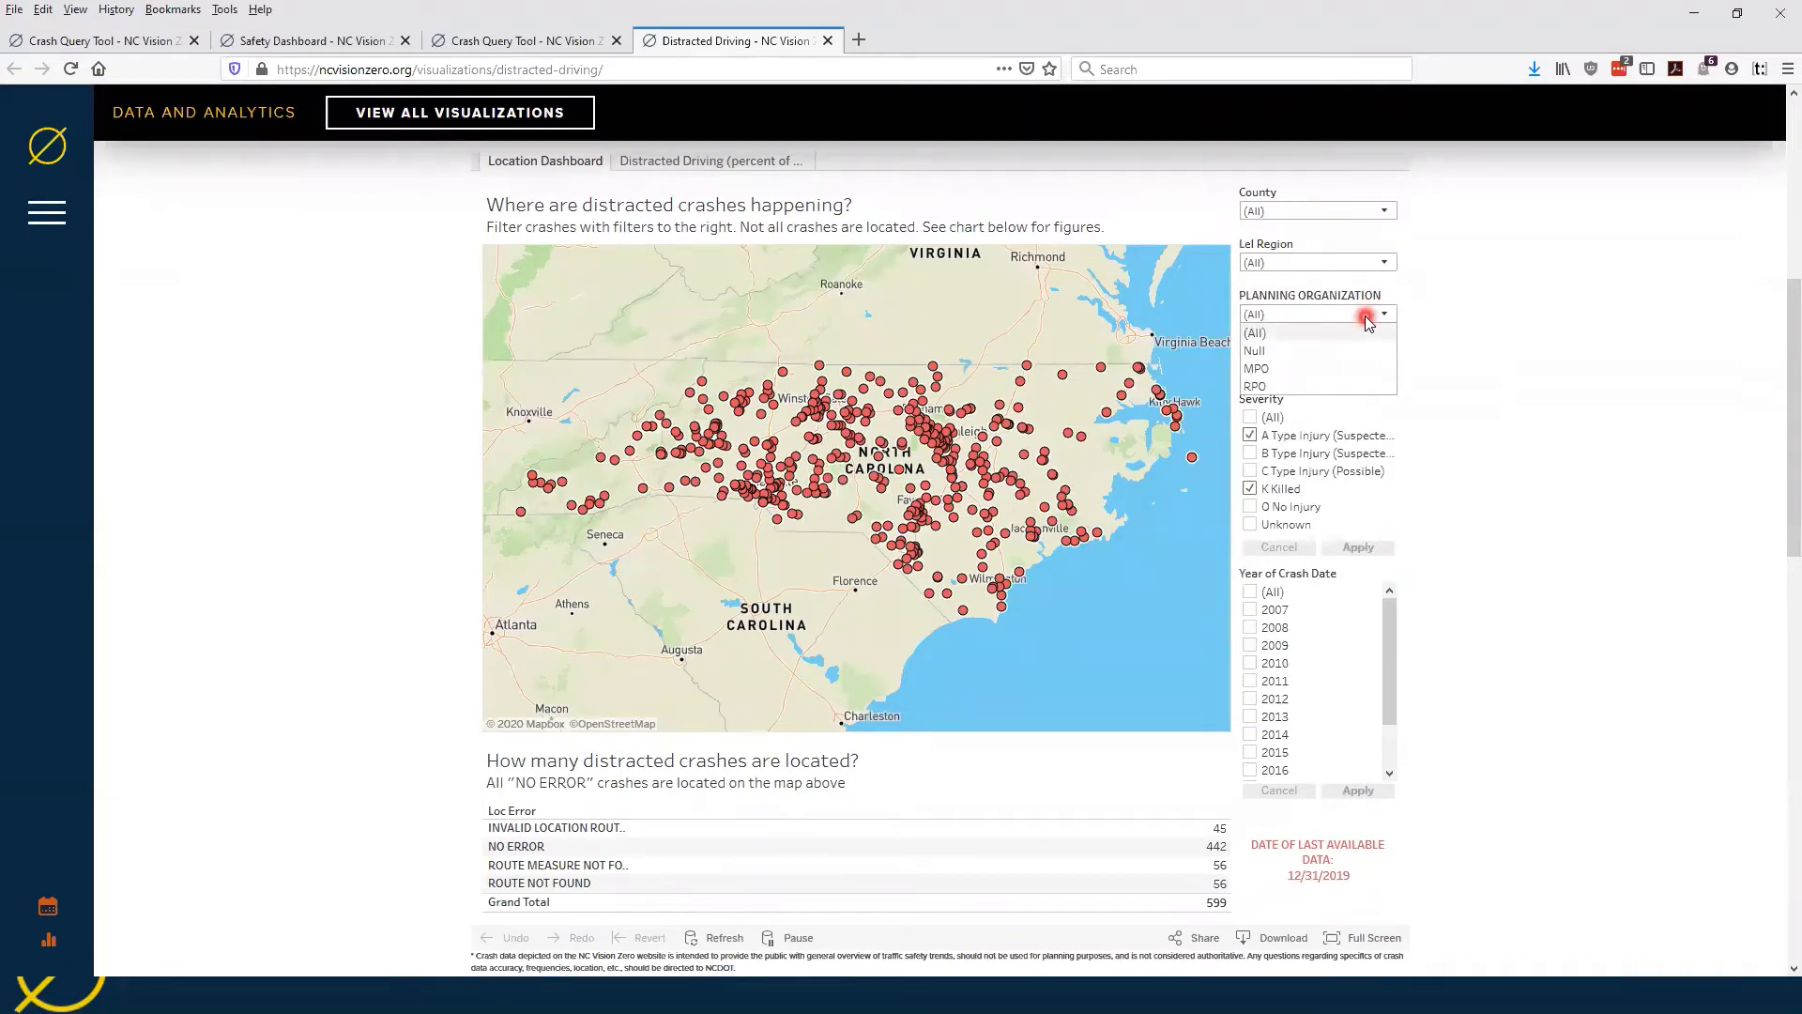
{"action": "left_click", "coordinate": [1365, 316]}
{"action": "left_click", "coordinate": [1378, 368]}
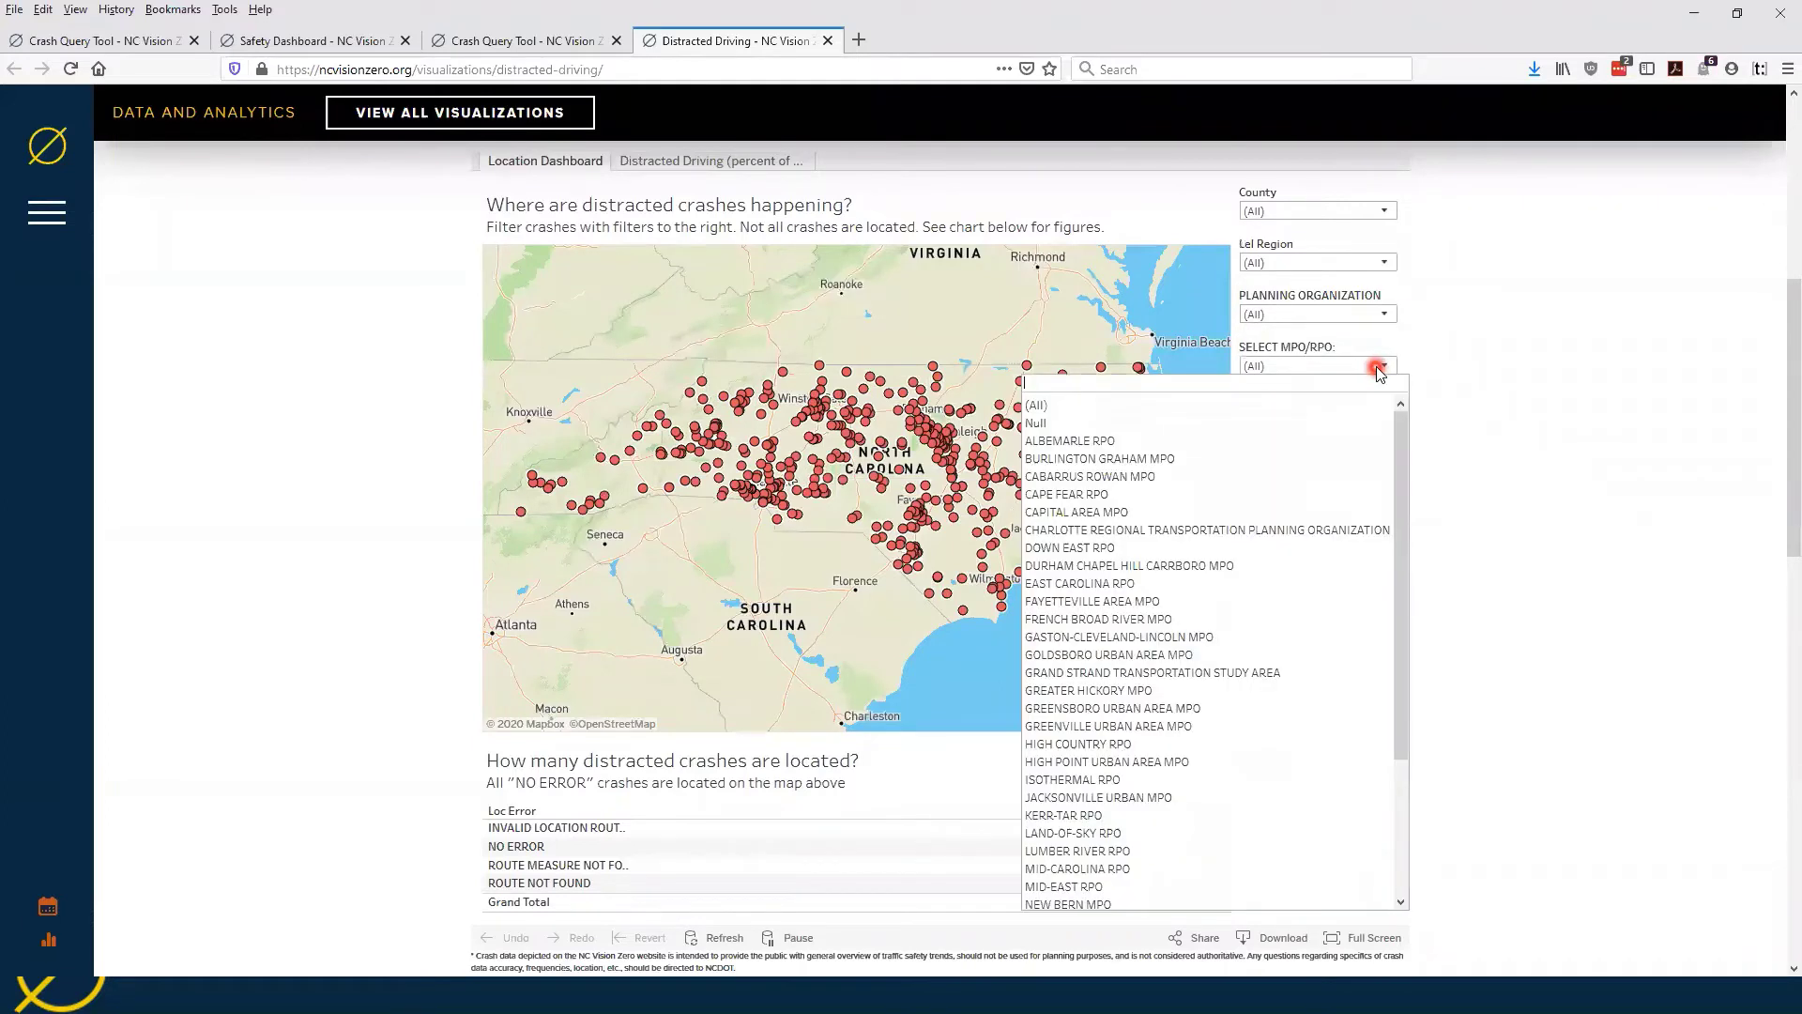
{"action": "left_click", "coordinate": [1508, 373]}
Step: Review the Severity options, the date of last available data and the table of how many distracted crashes are located
{"action": "left_click", "coordinate": [1254, 432]}
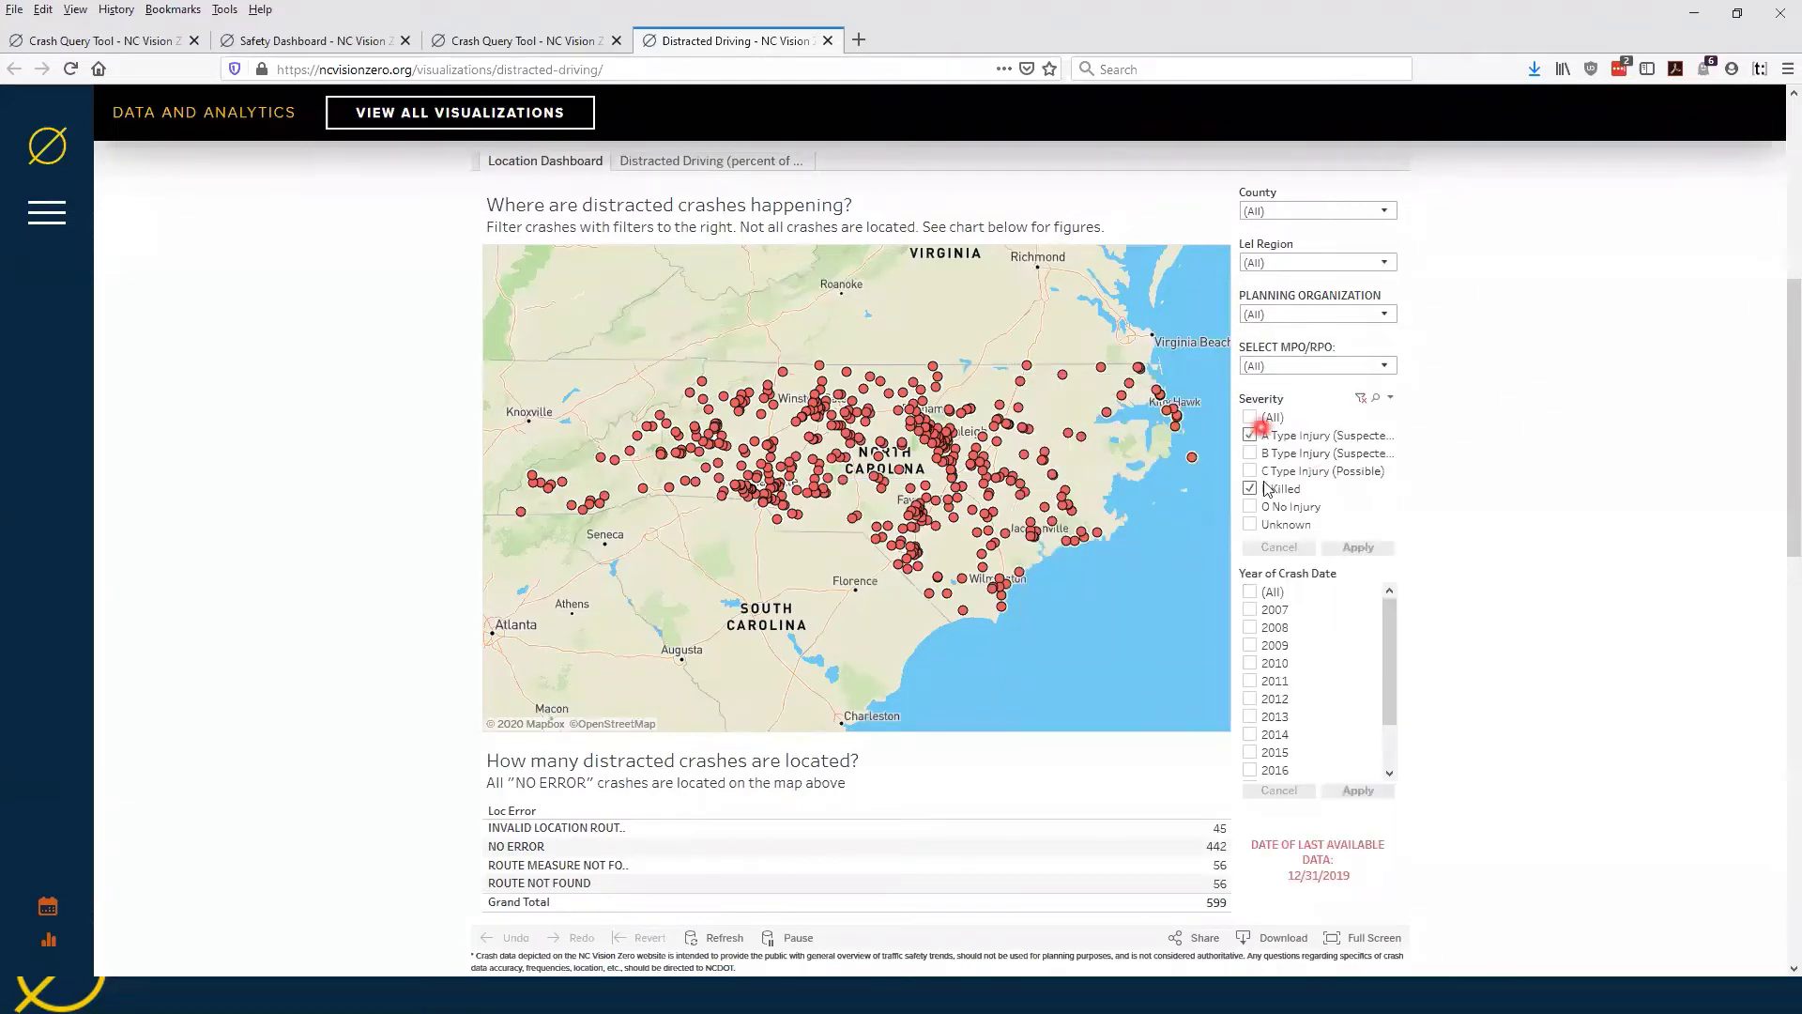
{"action": "left_click", "coordinate": [1337, 515]}
{"action": "scroll", "coordinate": [1776, 418], "scroll_direction": "down", "scroll_amount": 1}
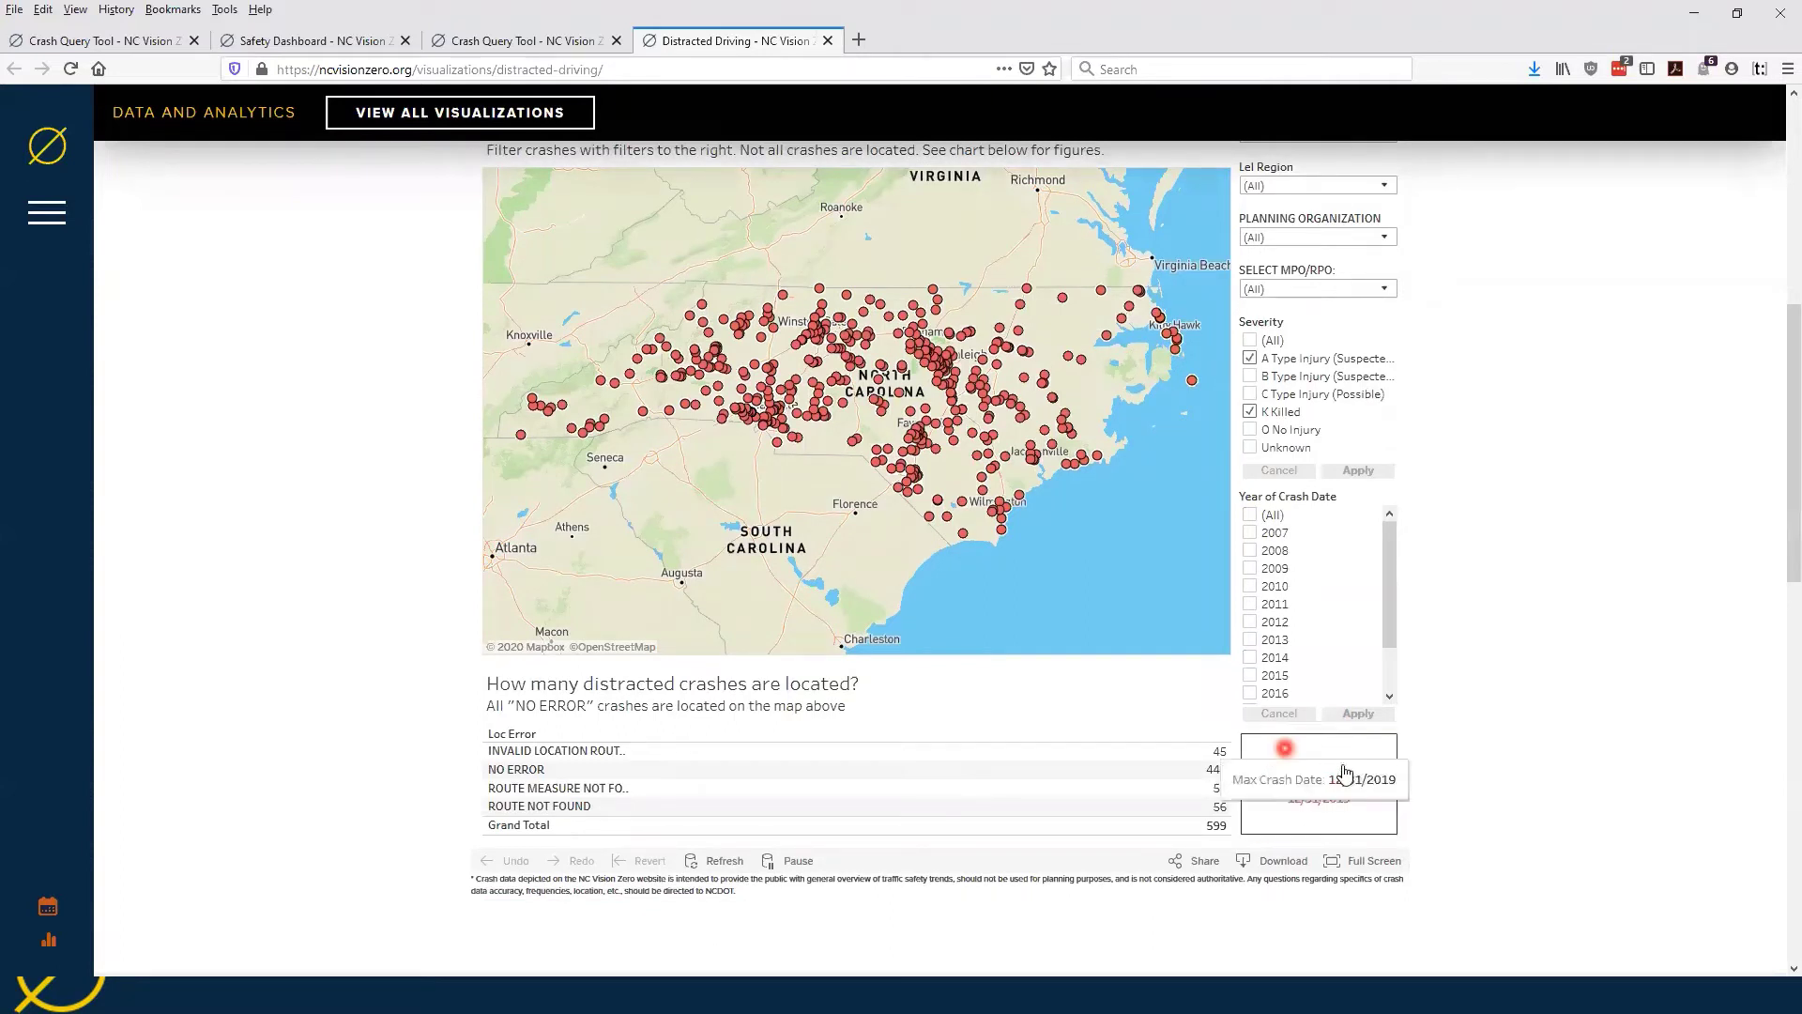
{"action": "mouse_move", "coordinate": [1385, 809]}
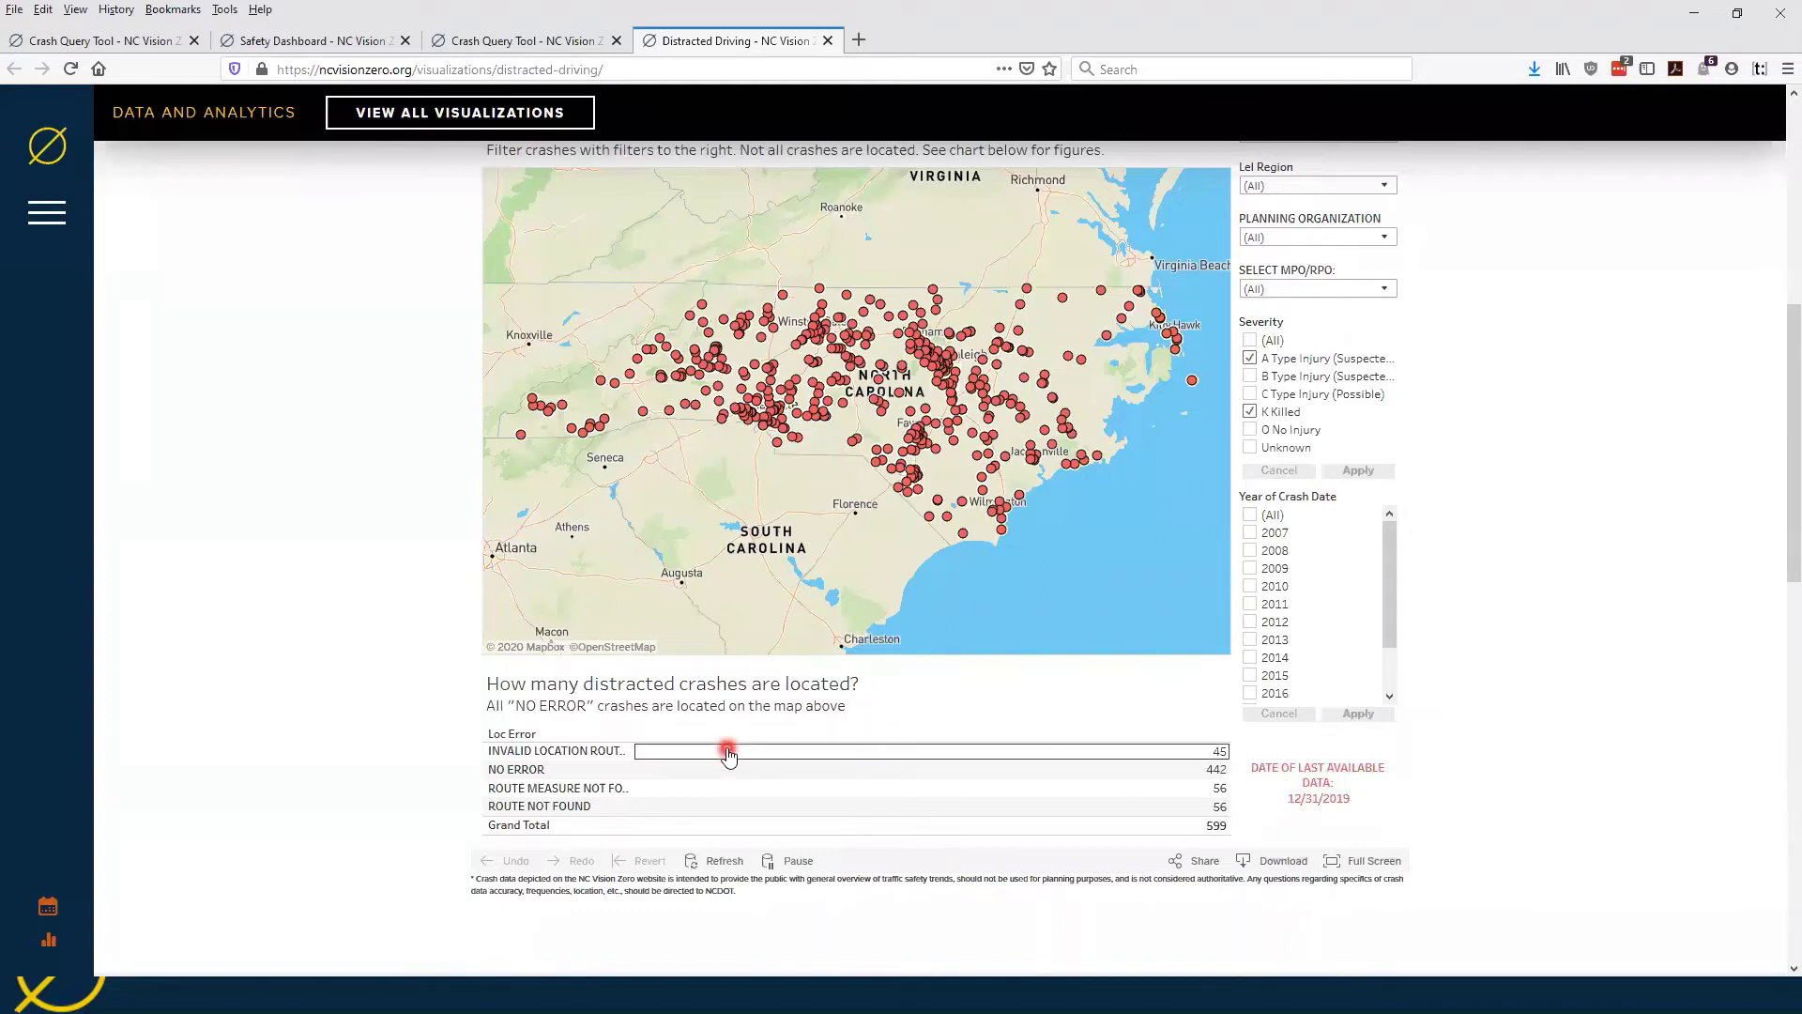
{"action": "mouse_move", "coordinate": [530, 734]}
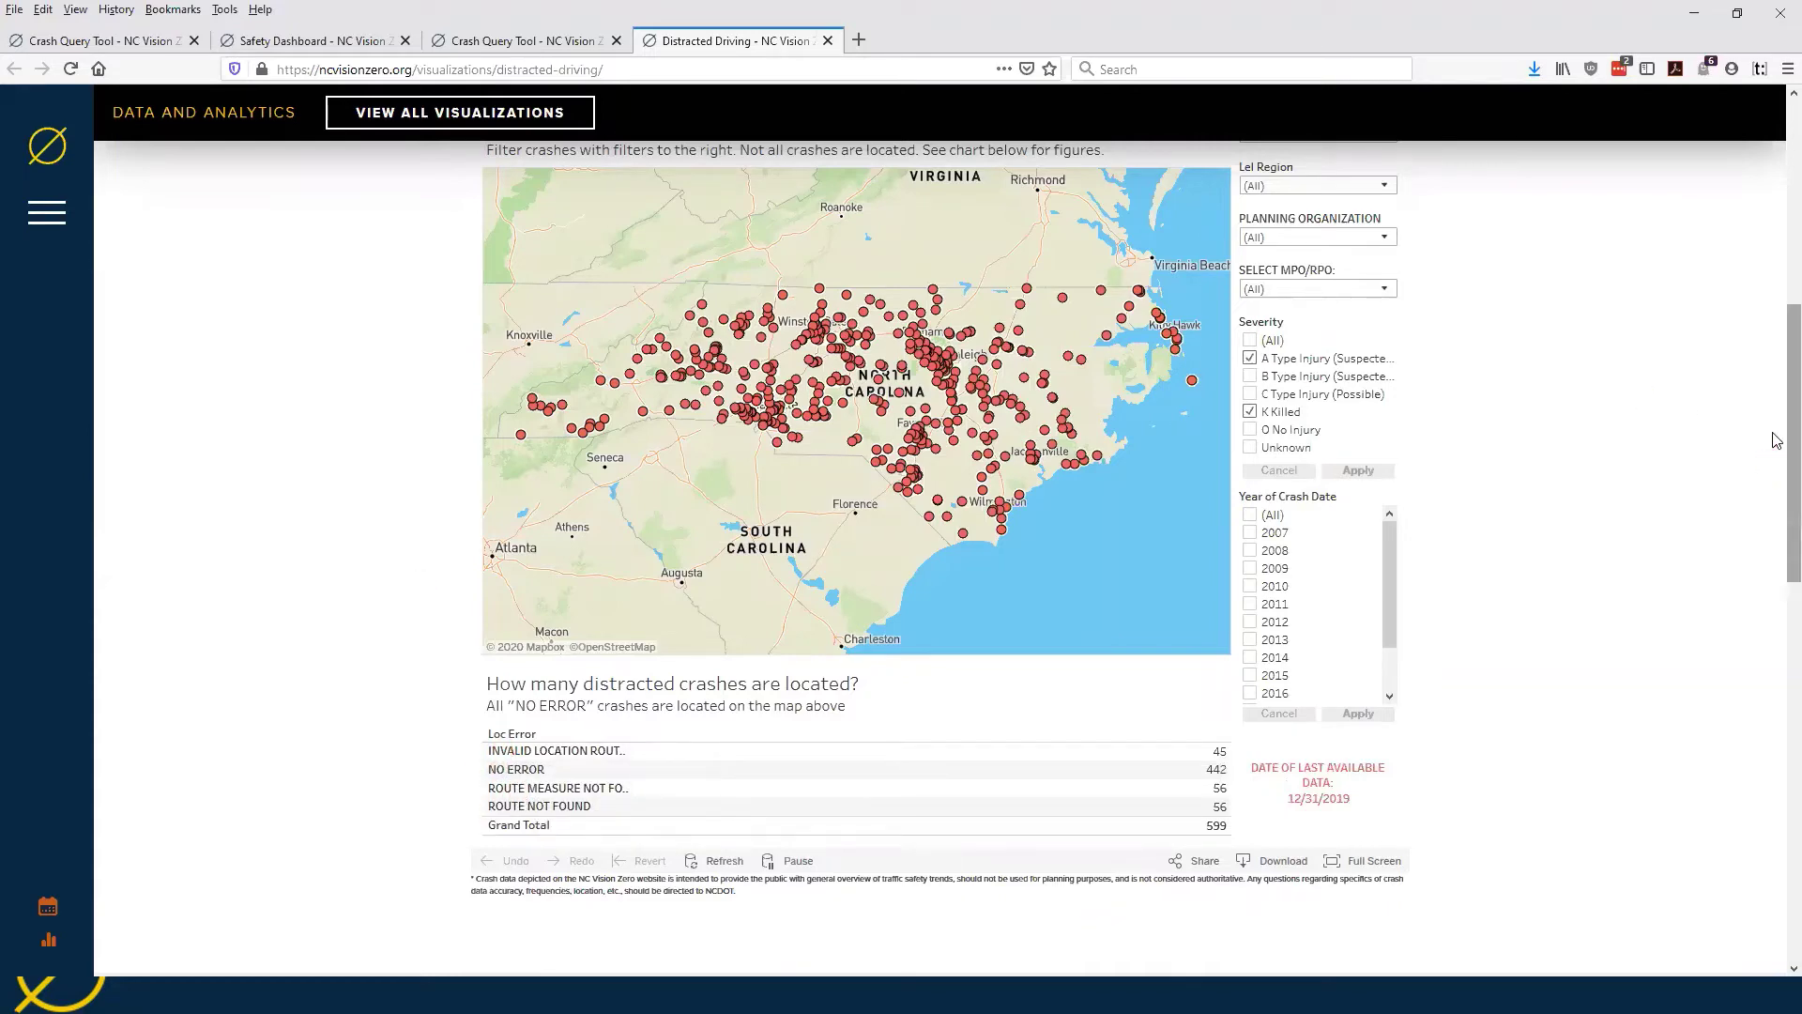
Step: Open the Distracted Driving (percent of total crashes) view of the dashboard
{"action": "left_click_drag", "start_coordinate": [1777, 440], "coordinate": [1777, 398]}
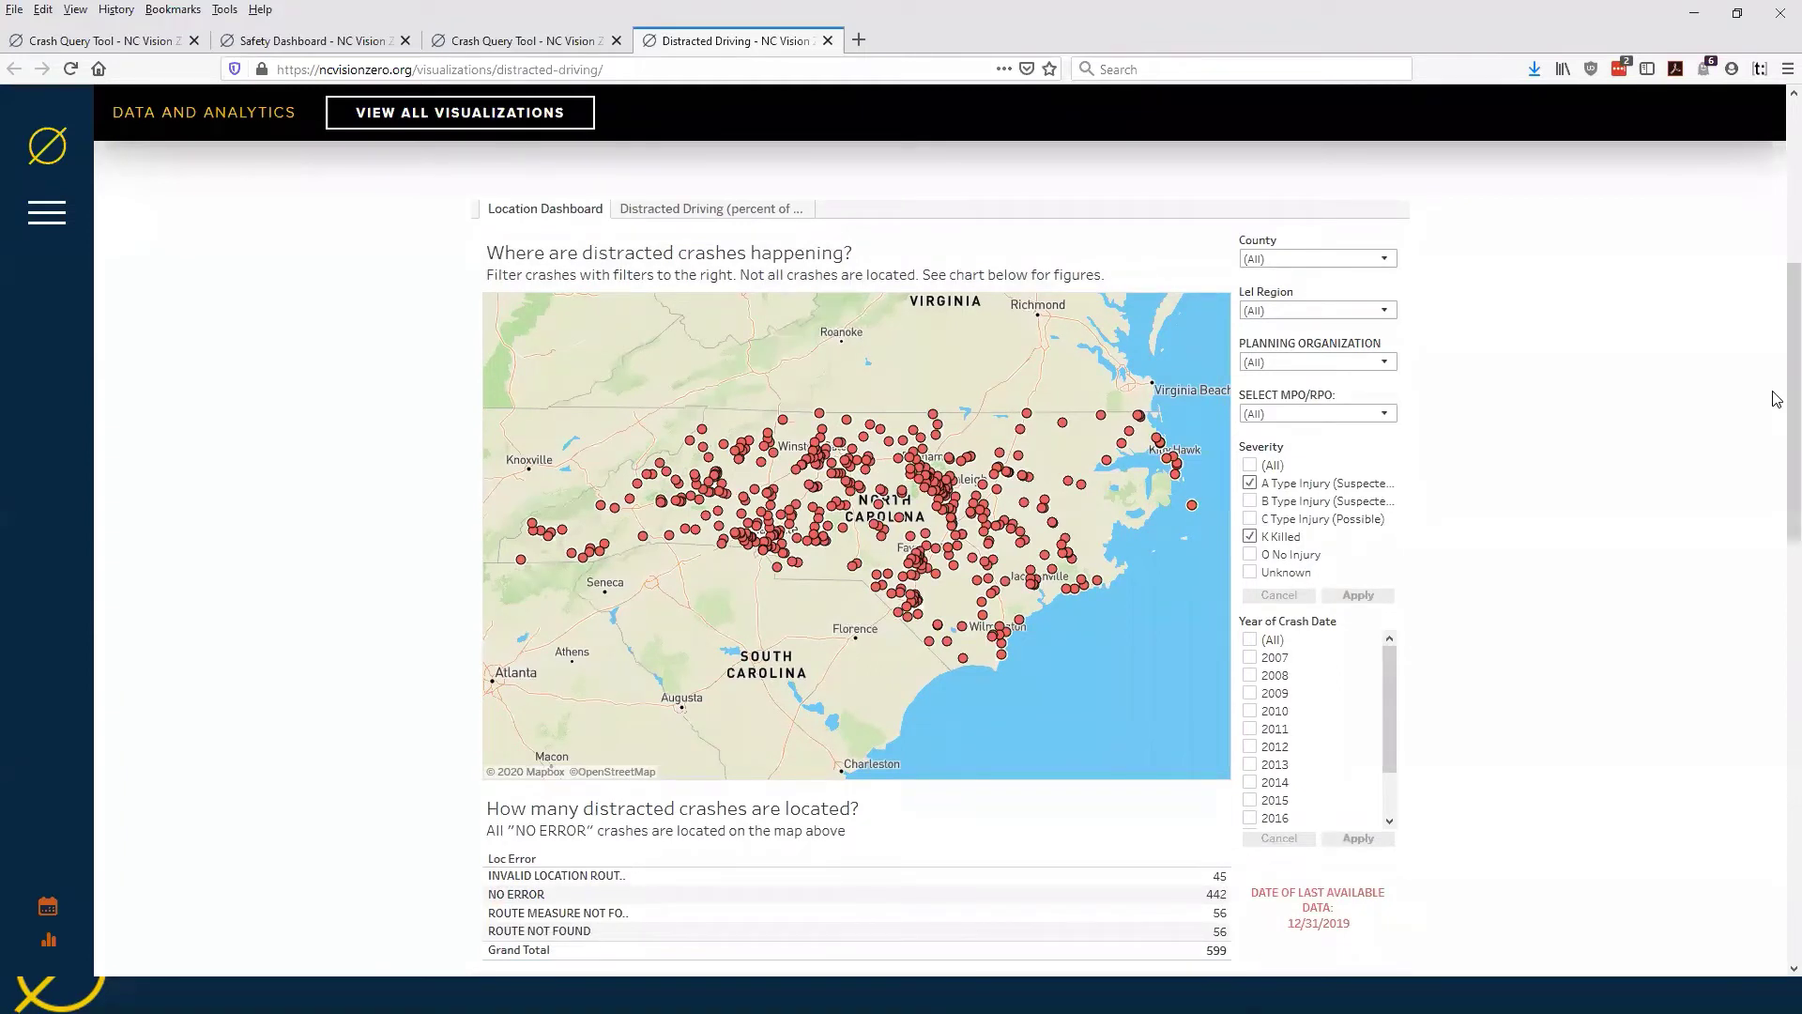
{"action": "left_click", "coordinate": [1752, 314]}
{"action": "left_click", "coordinate": [964, 232]}
{"action": "left_click", "coordinate": [706, 214]}
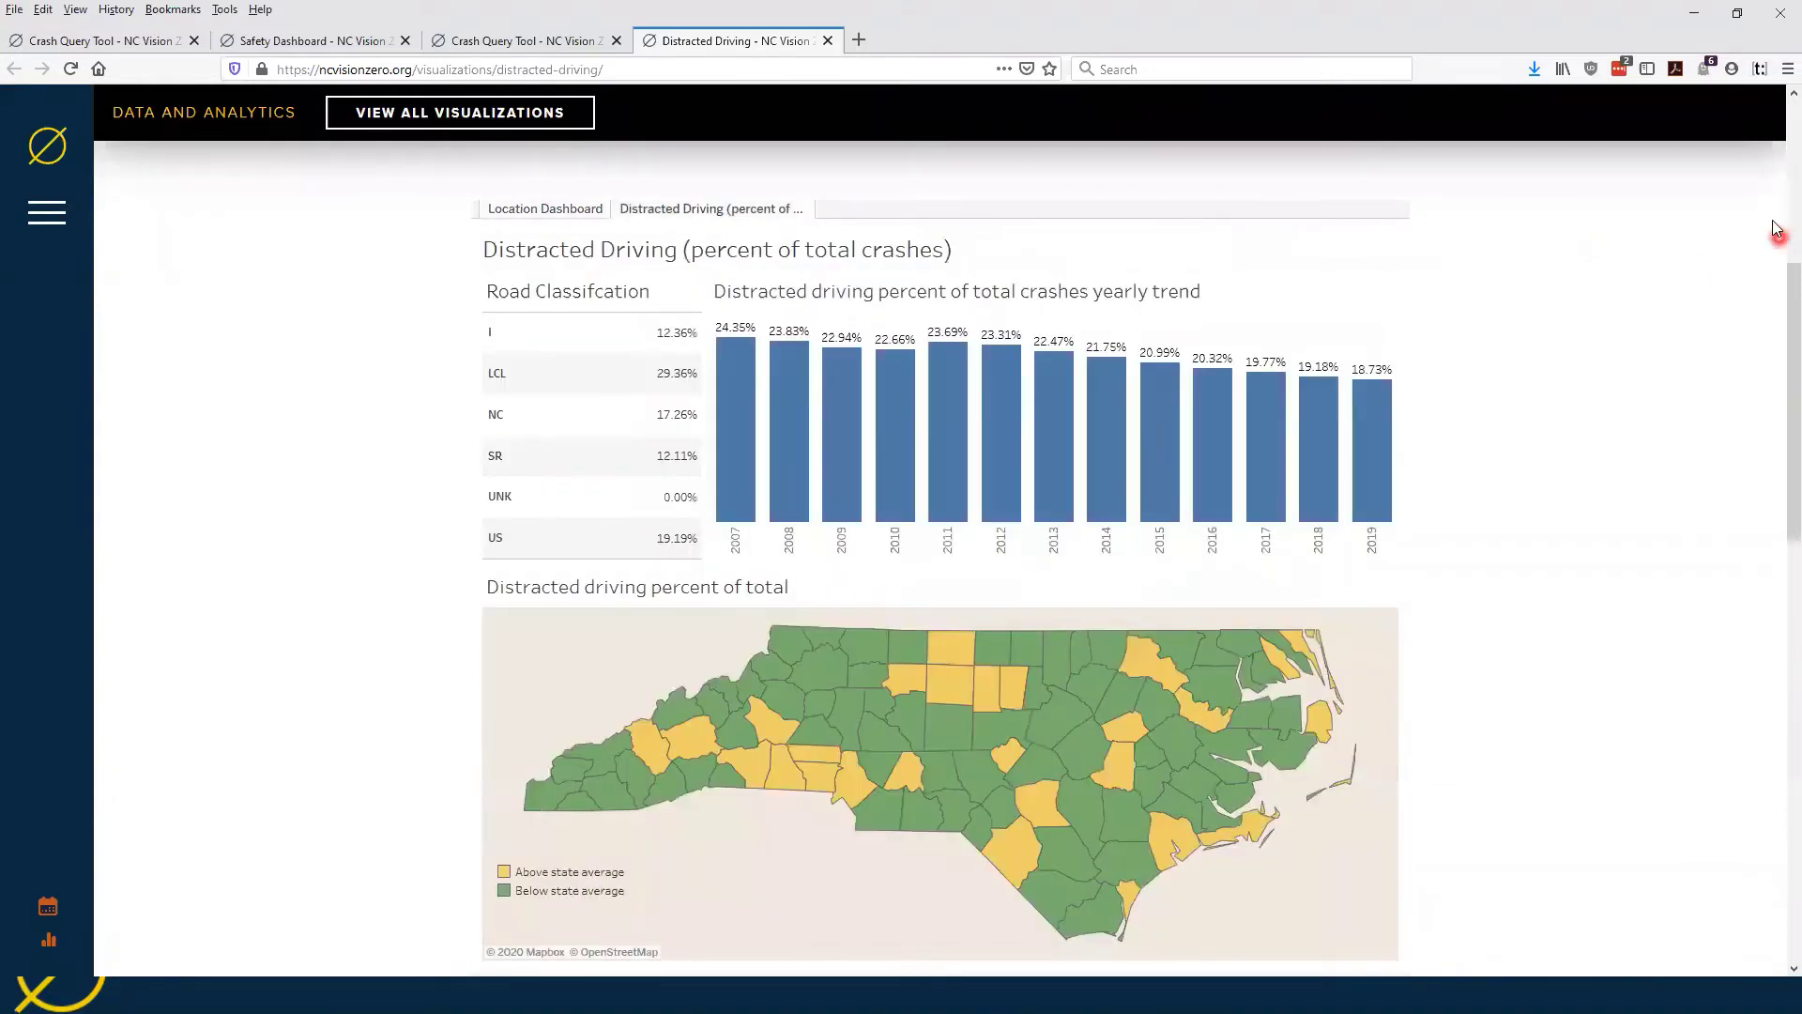
Step: Examine the yearly trend of distracted driving percentages and the county map of areas above and below the state average
{"action": "scroll", "coordinate": [1777, 305], "scroll_direction": "down", "scroll_amount": 1}
{"action": "scroll", "coordinate": [1777, 305], "scroll_direction": "down", "scroll_amount": 1}
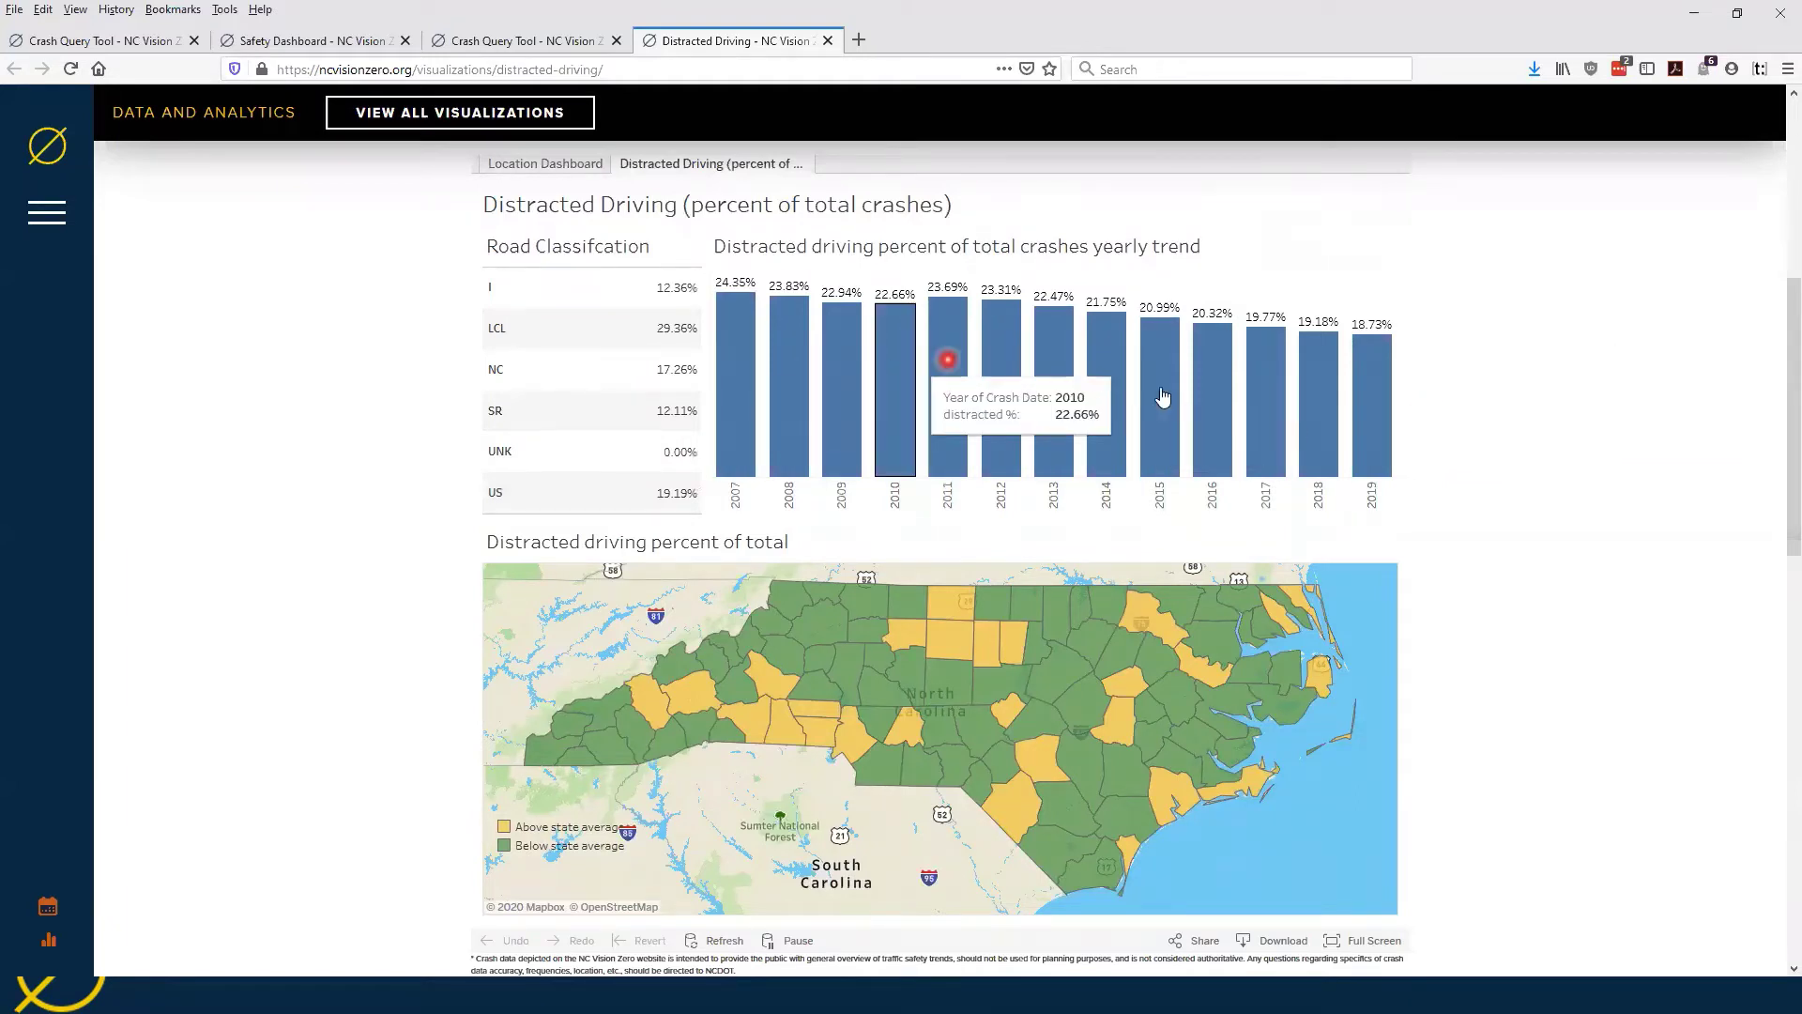
{"action": "mouse_move", "coordinate": [1399, 452]}
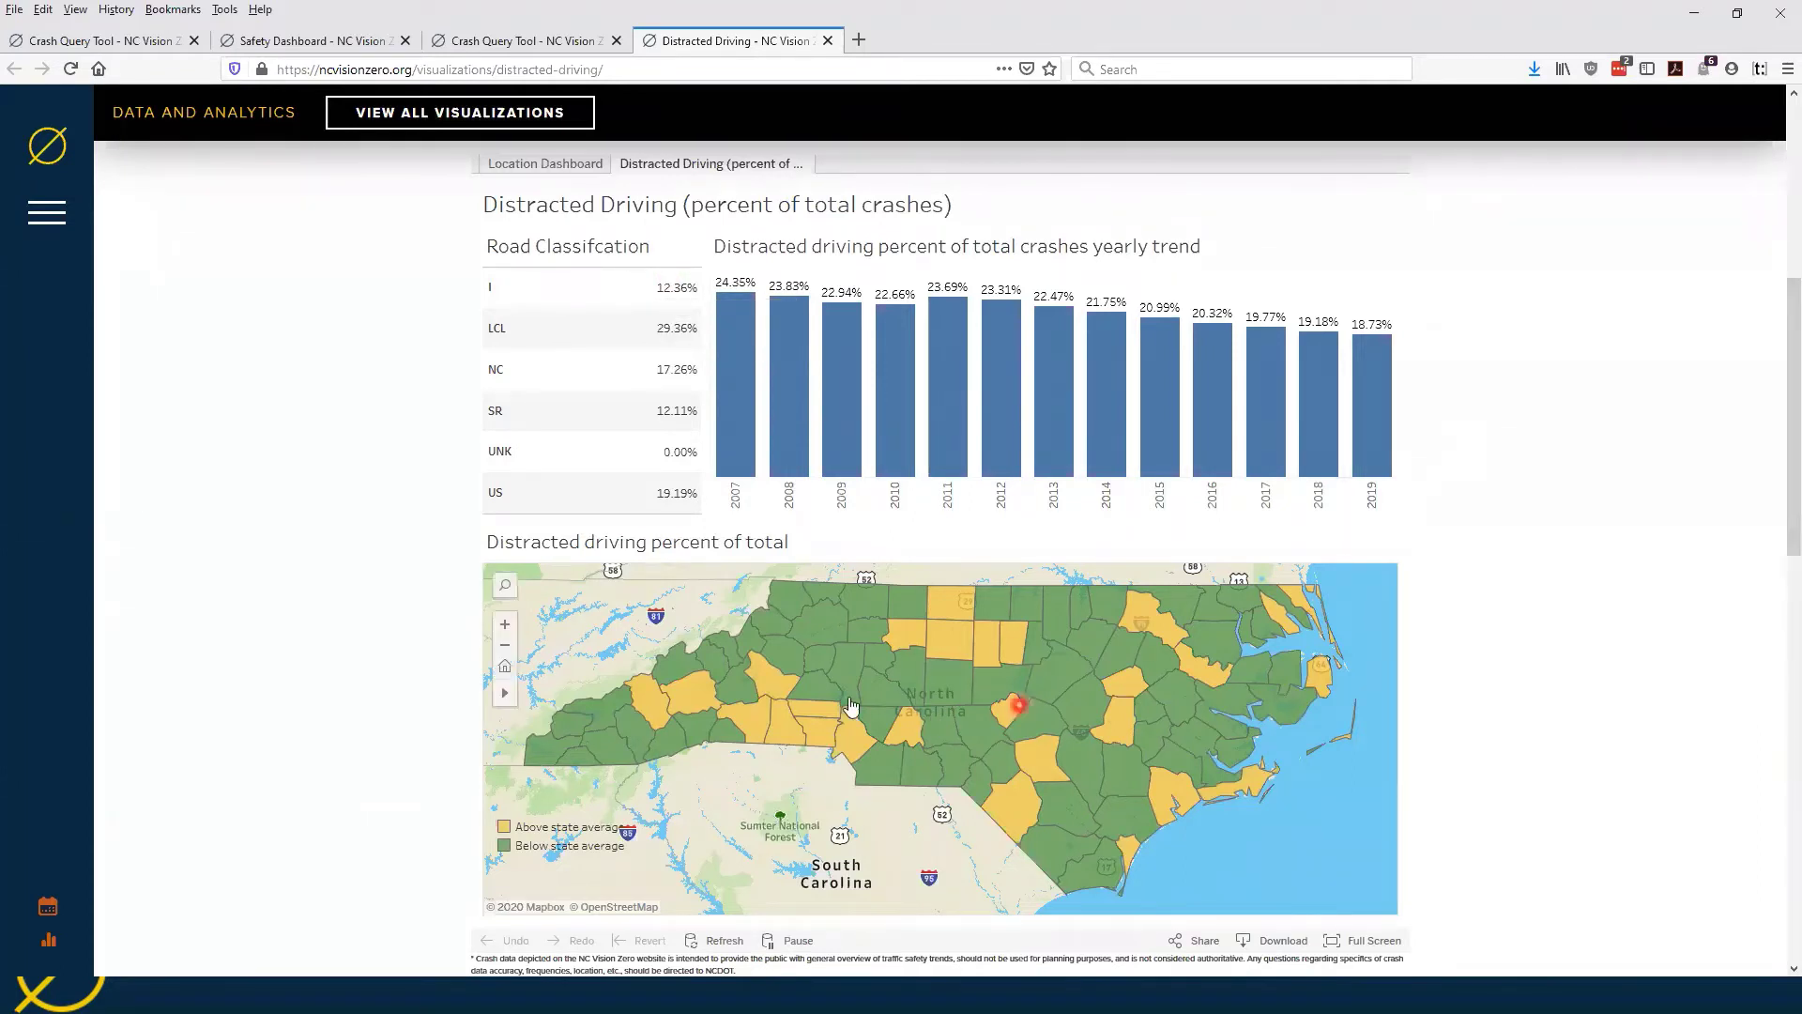
{"action": "left_click", "coordinate": [873, 786]}
{"action": "mouse_move", "coordinate": [856, 749]}
{"action": "mouse_move", "coordinate": [952, 643]}
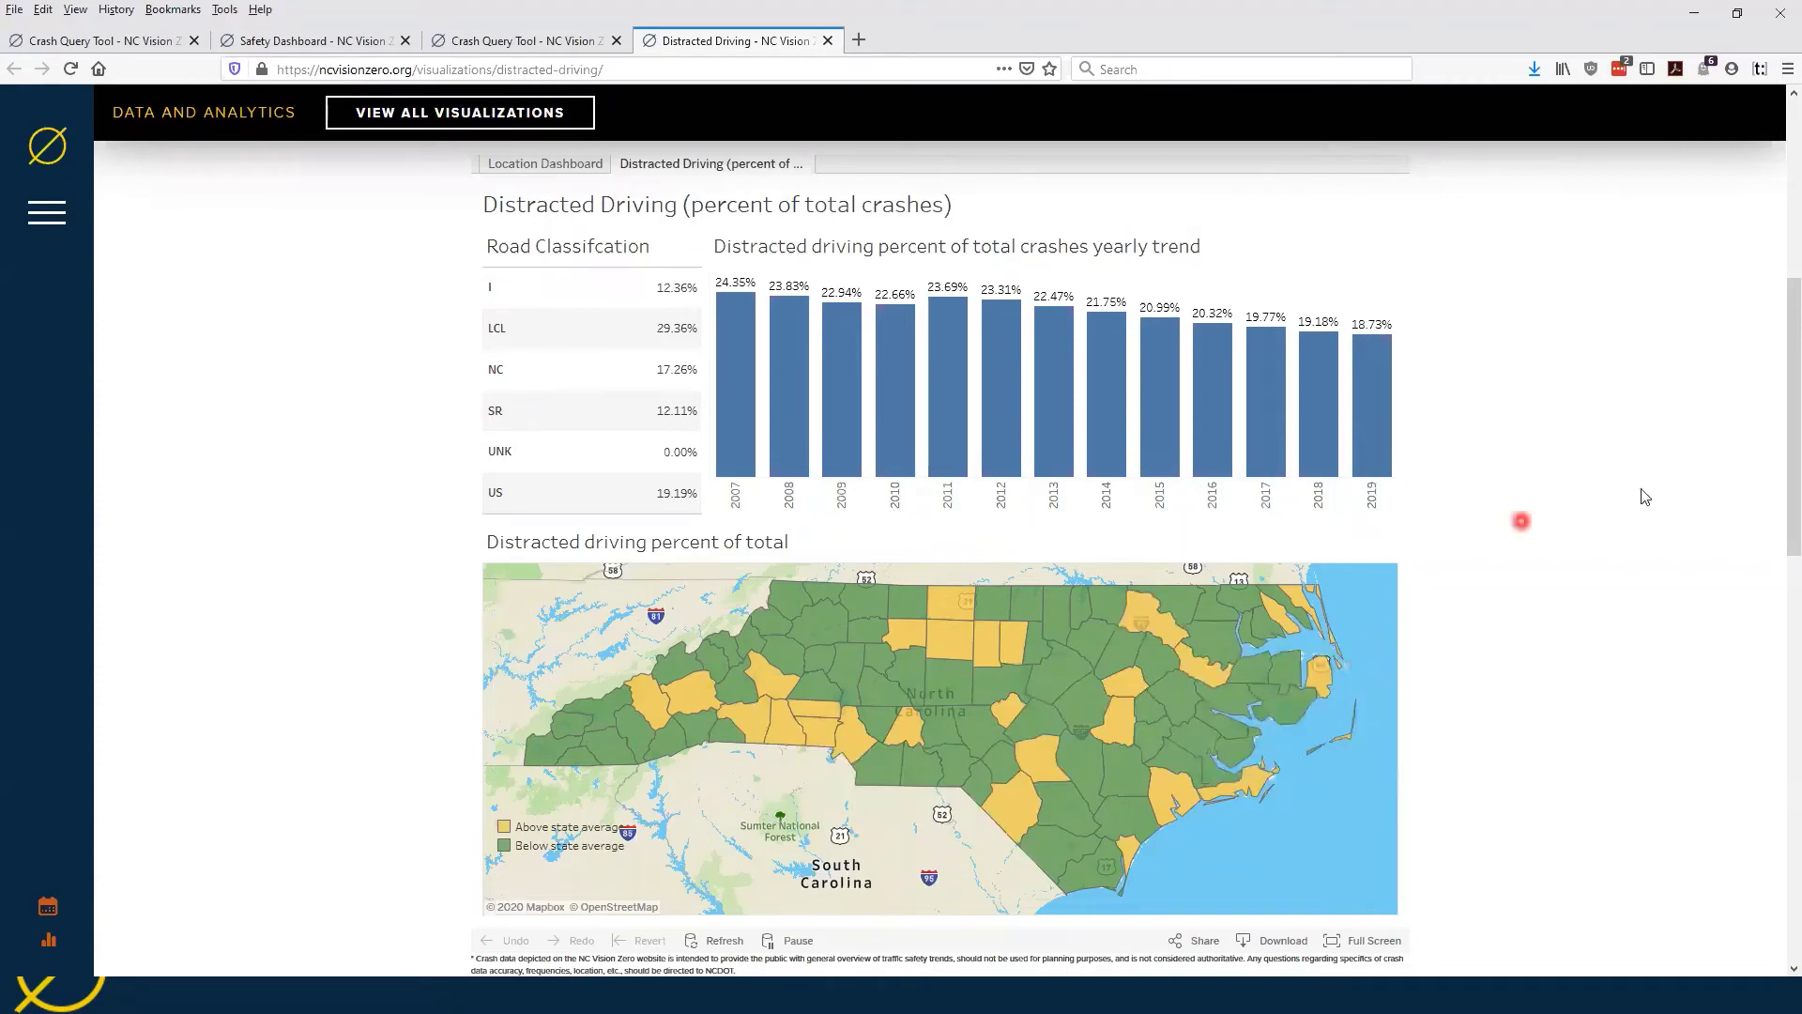
{"action": "scroll", "coordinate": [1782, 466], "scroll_direction": "down", "scroll_amount": 3}
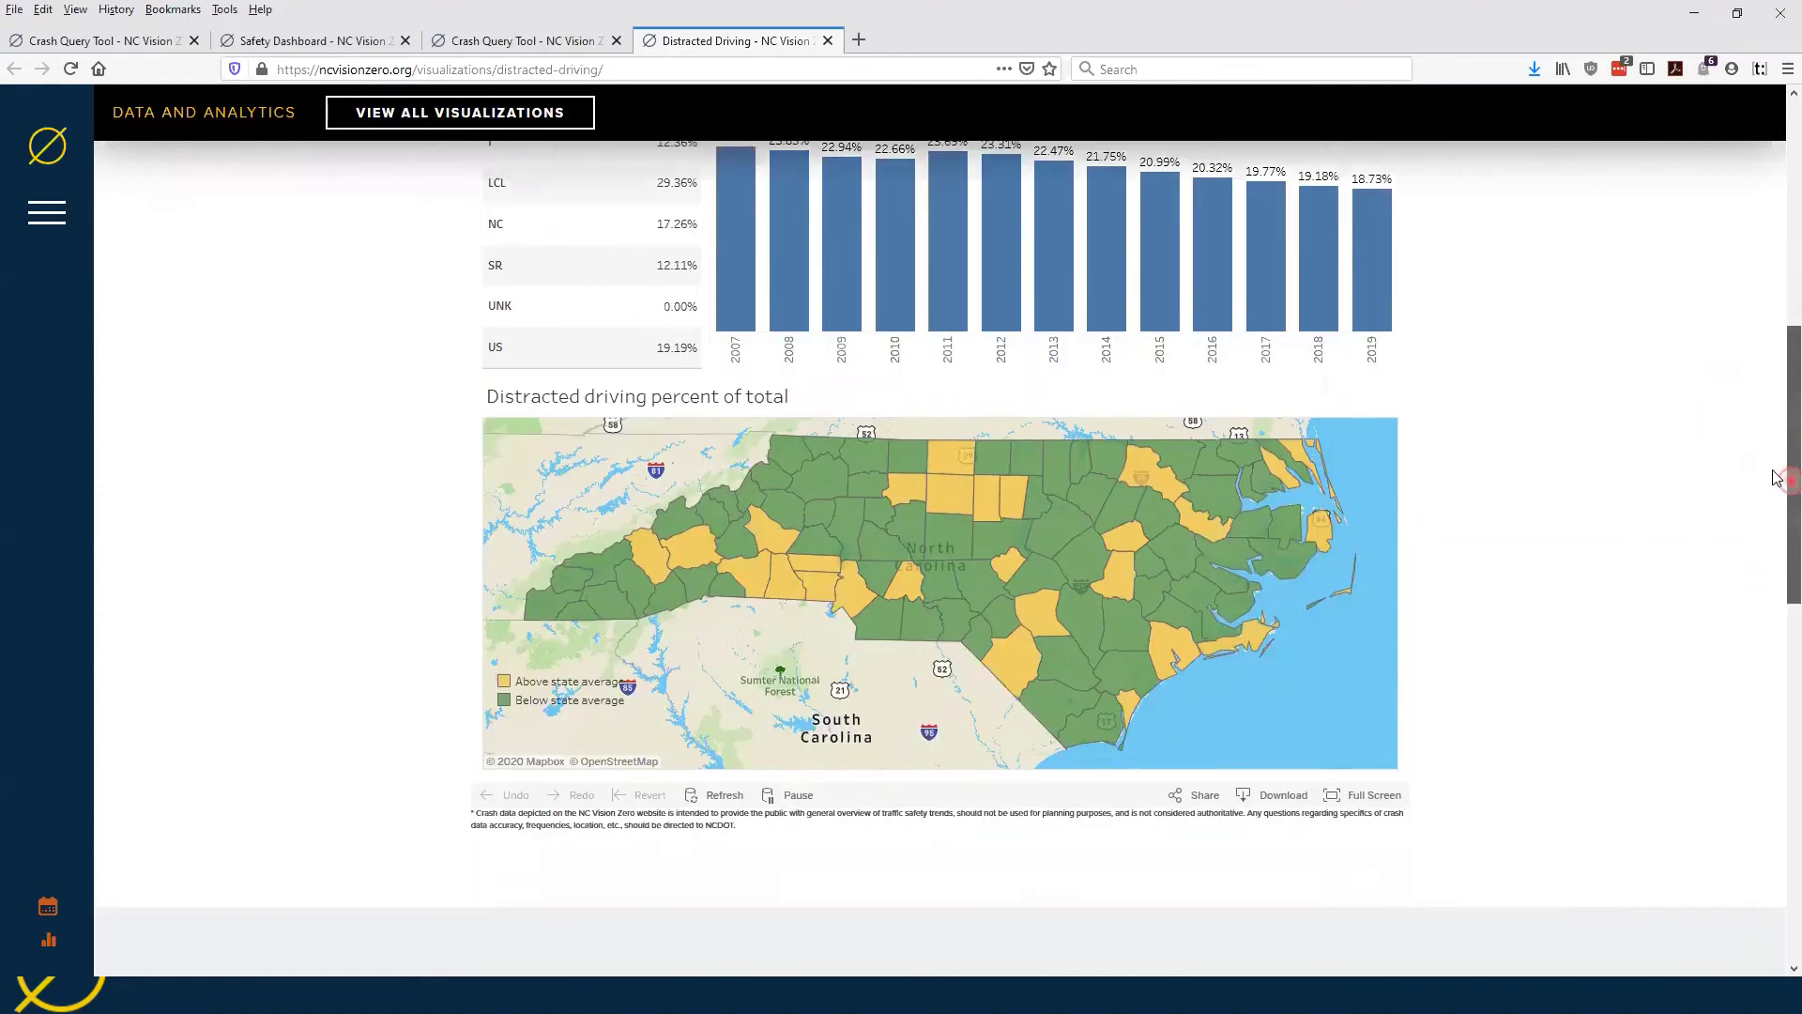
{"action": "scroll", "coordinate": [1774, 475], "scroll_direction": "up", "scroll_amount": 2}
{"action": "scroll", "coordinate": [1773, 372], "scroll_direction": "up", "scroll_amount": 3}
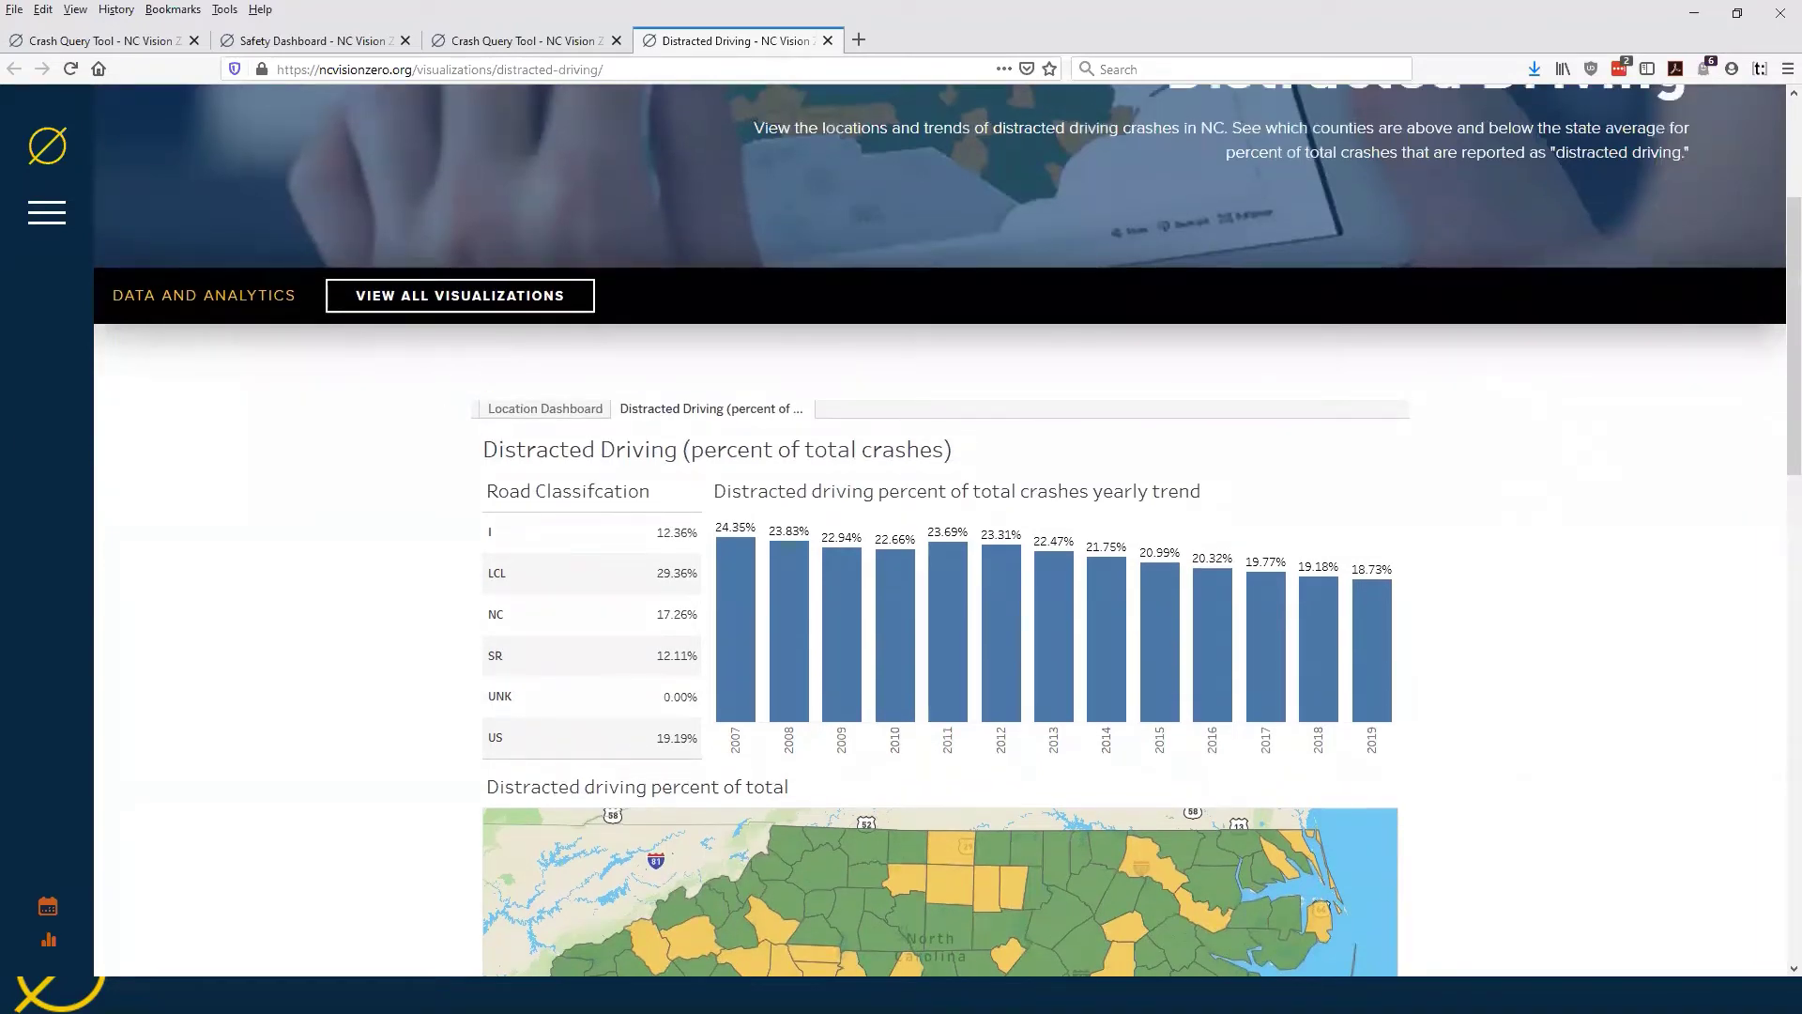
Step: Switch back to the presentation and advance it to the Commercial Vehicle Crashes Dashboard slide
{"action": "key", "text": "alt+Tab"}
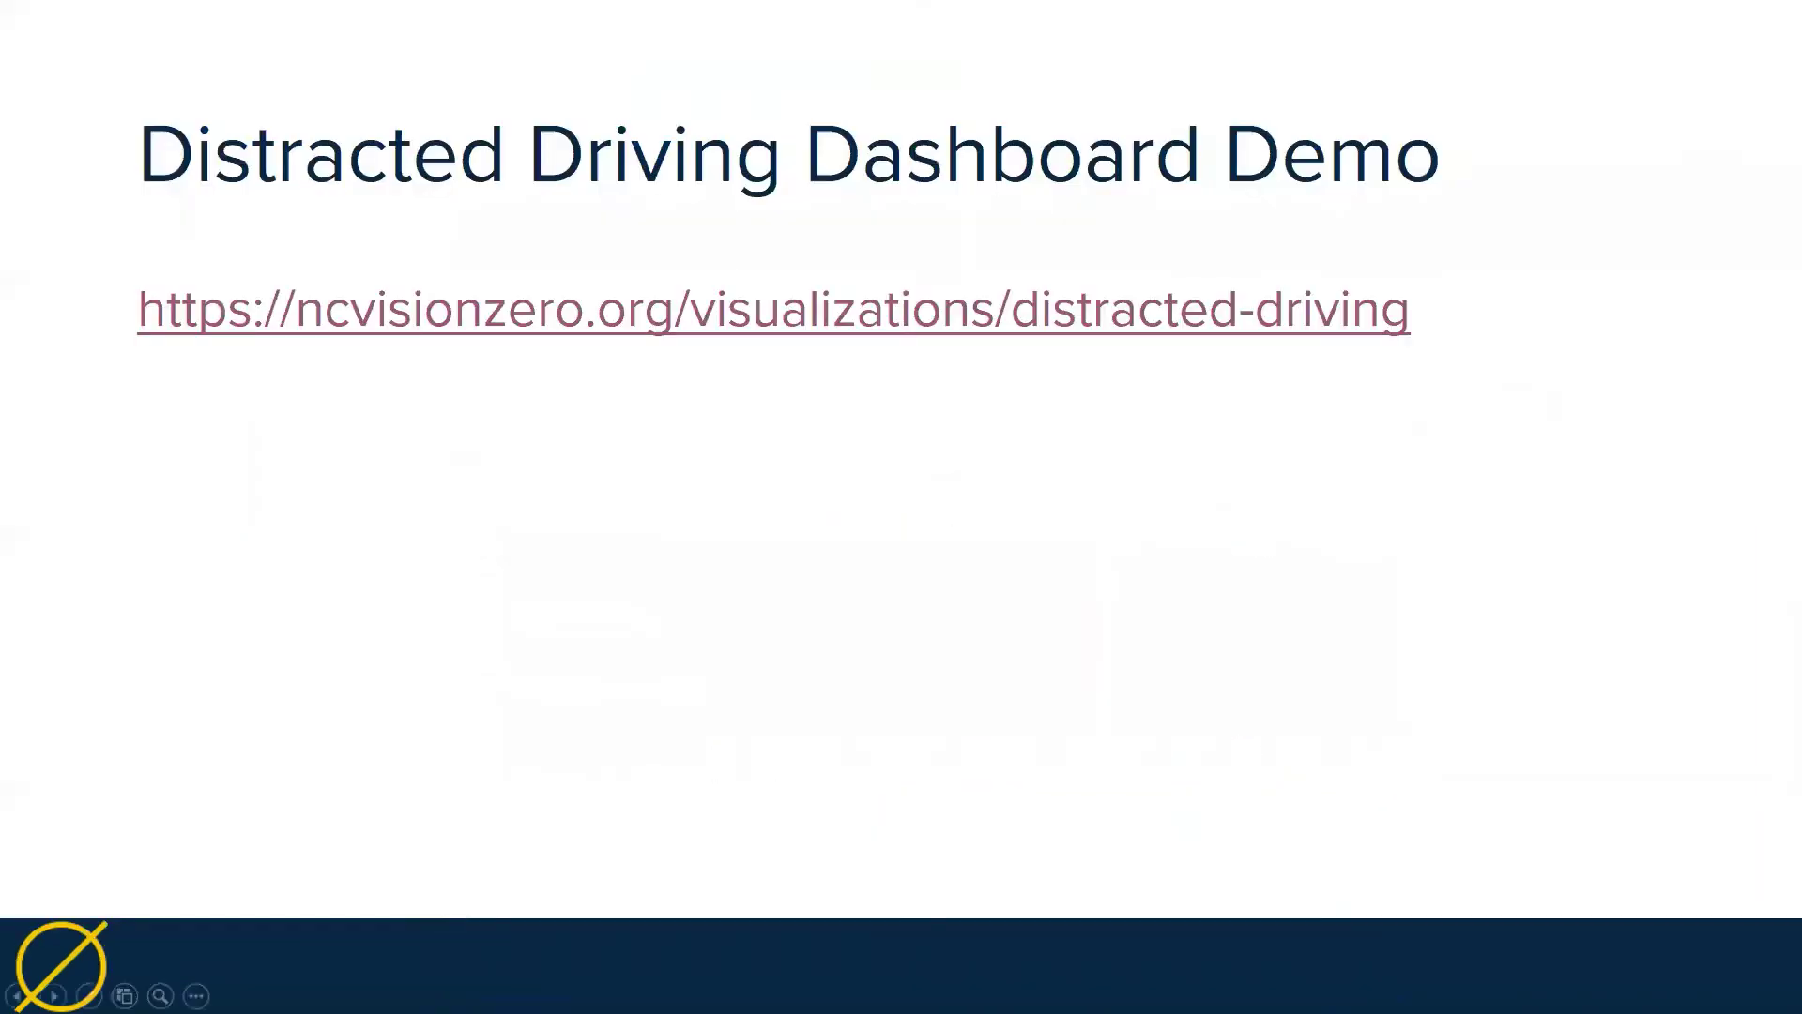
{"action": "key", "text": "Right"}
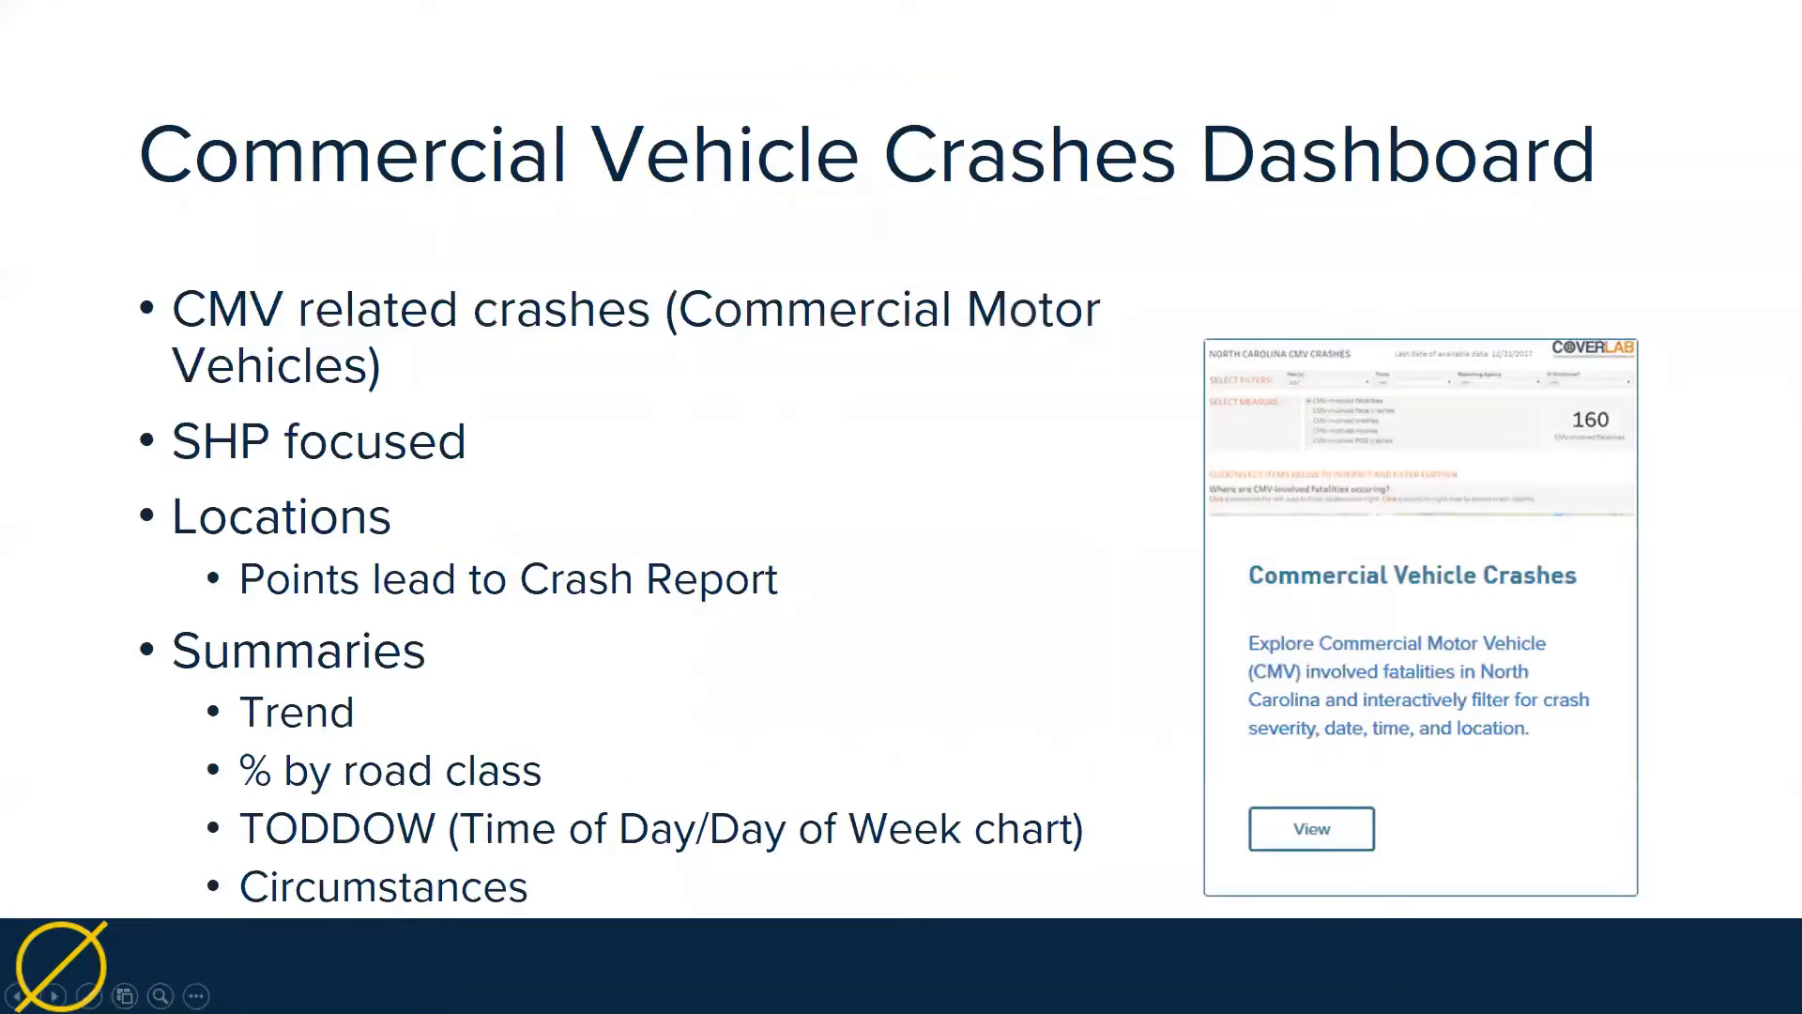
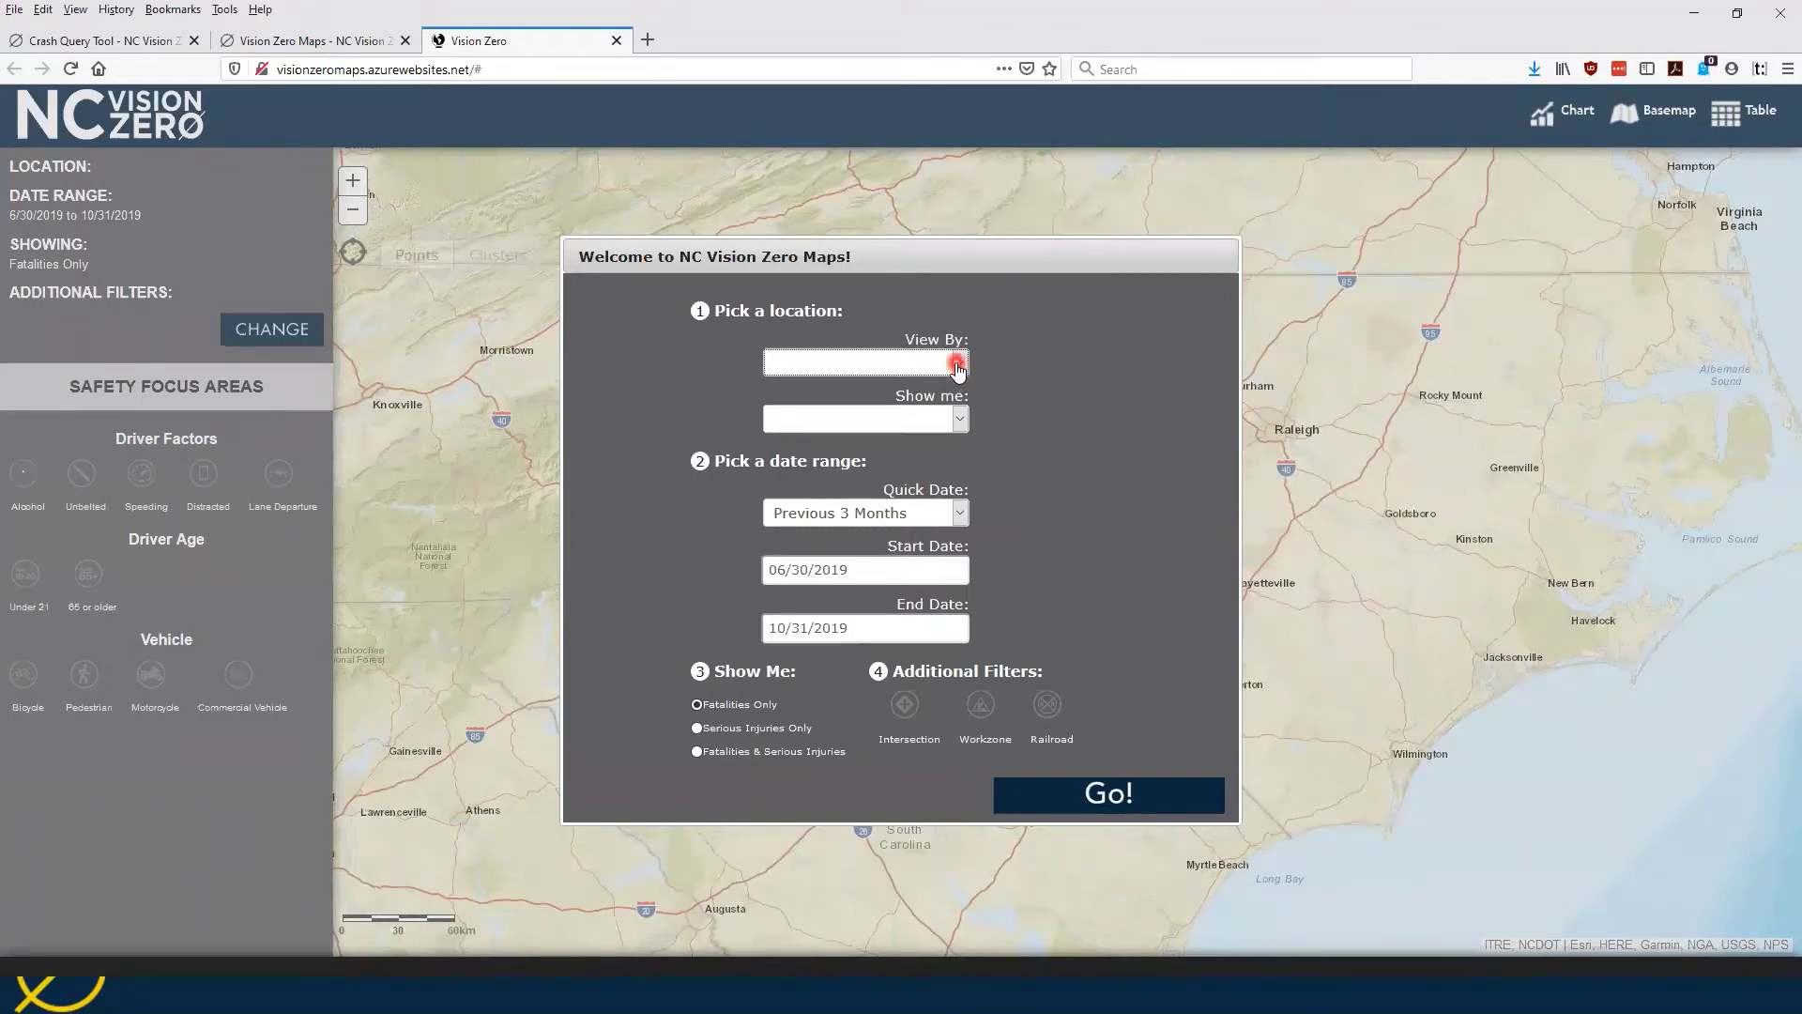
Step: Set the map location to view by County and show Durham
{"action": "left_click", "coordinate": [957, 367]}
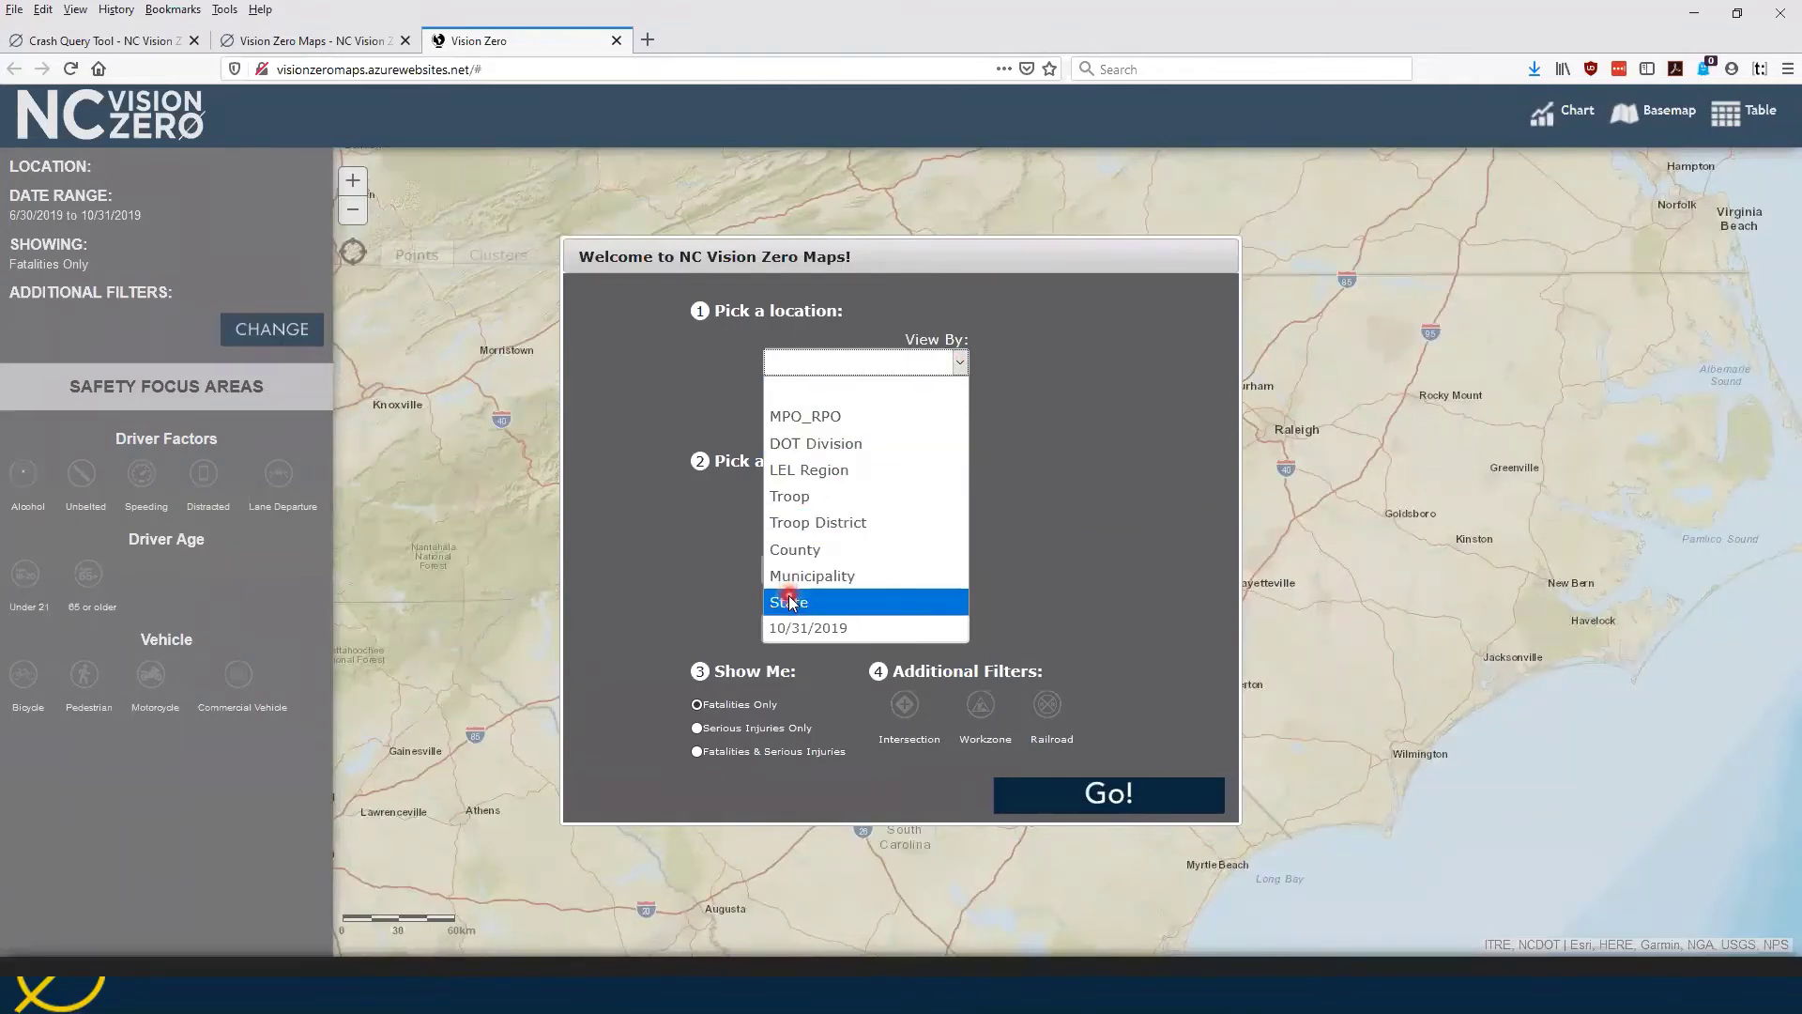
{"action": "left_click", "coordinate": [856, 550]}
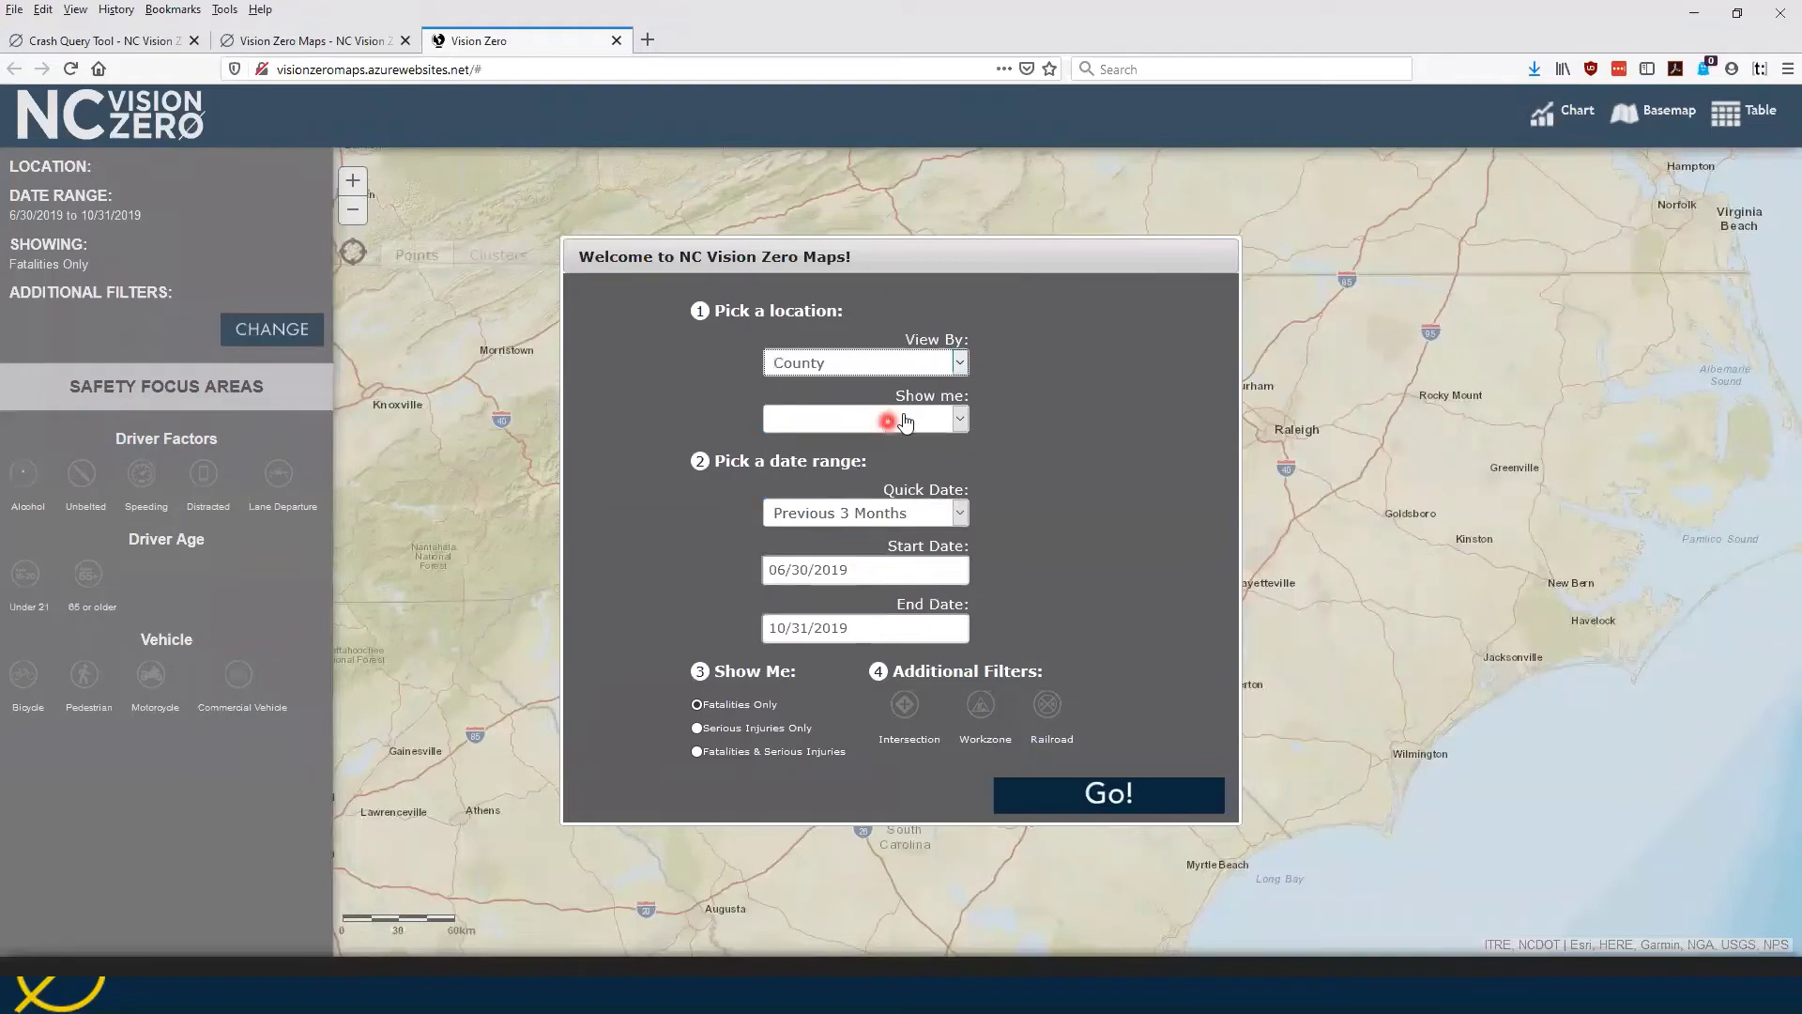
{"action": "left_click", "coordinate": [914, 421]}
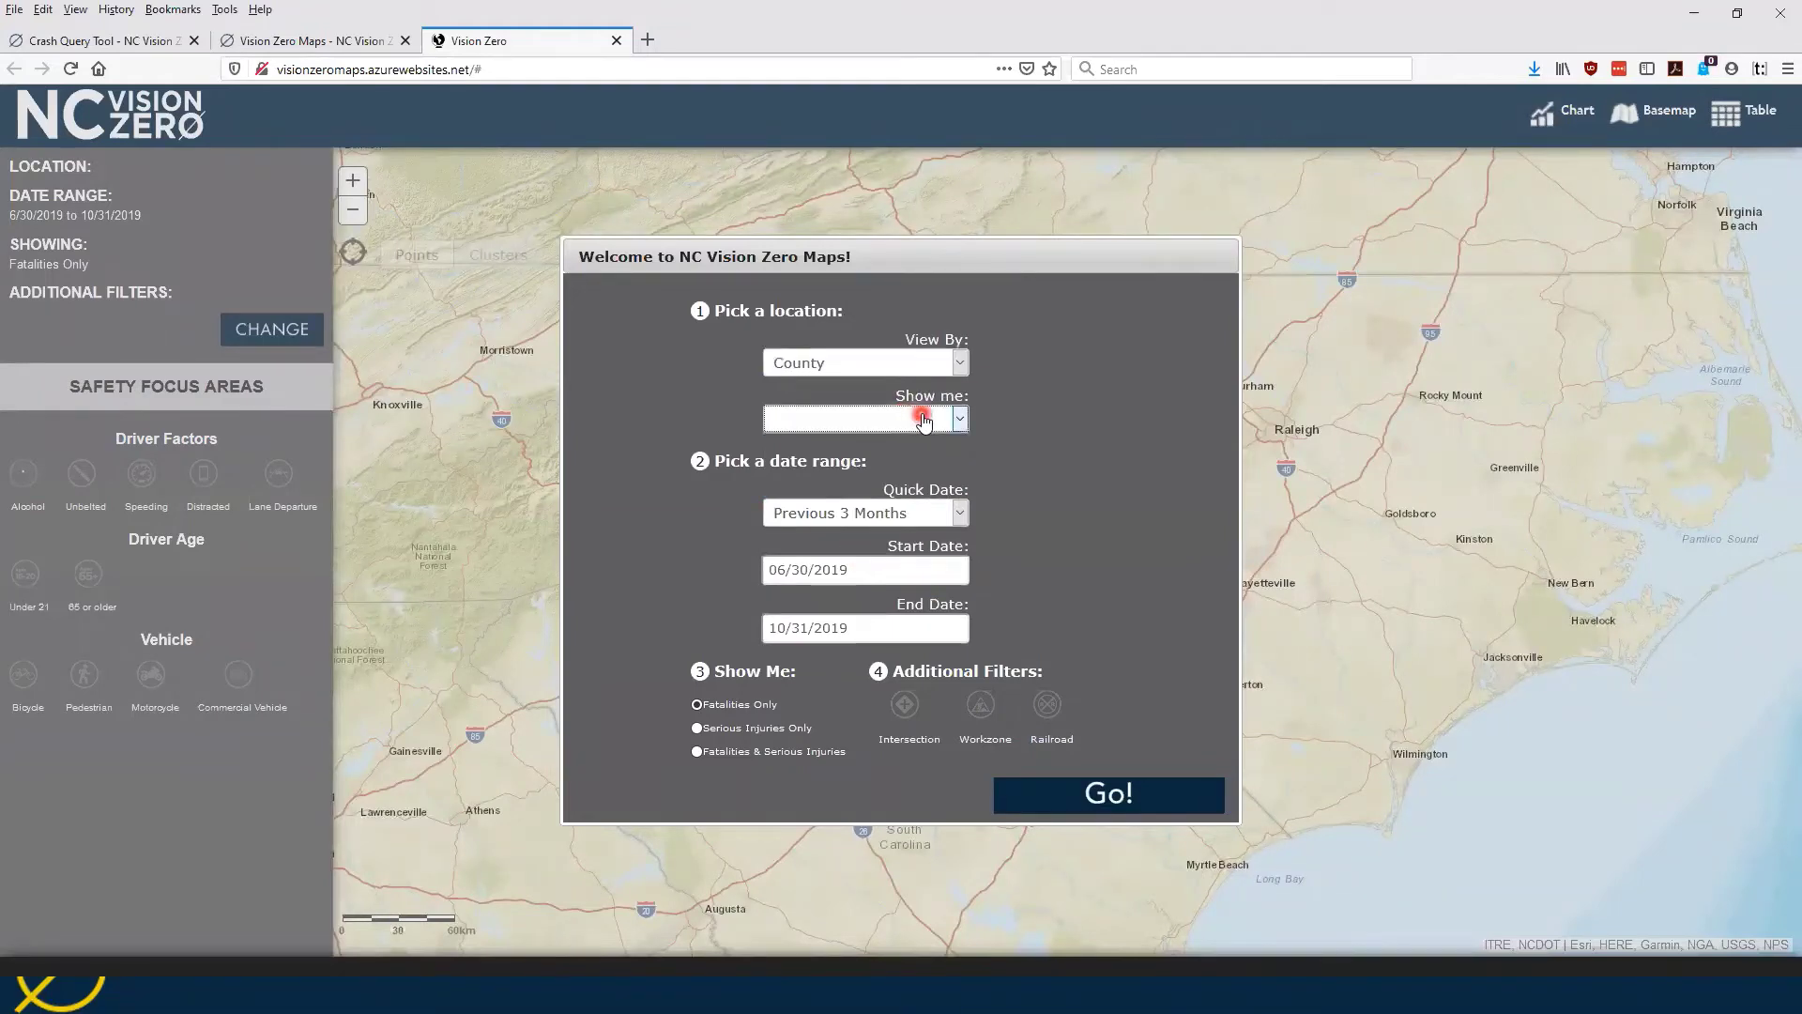
{"action": "left_click", "coordinate": [944, 422]}
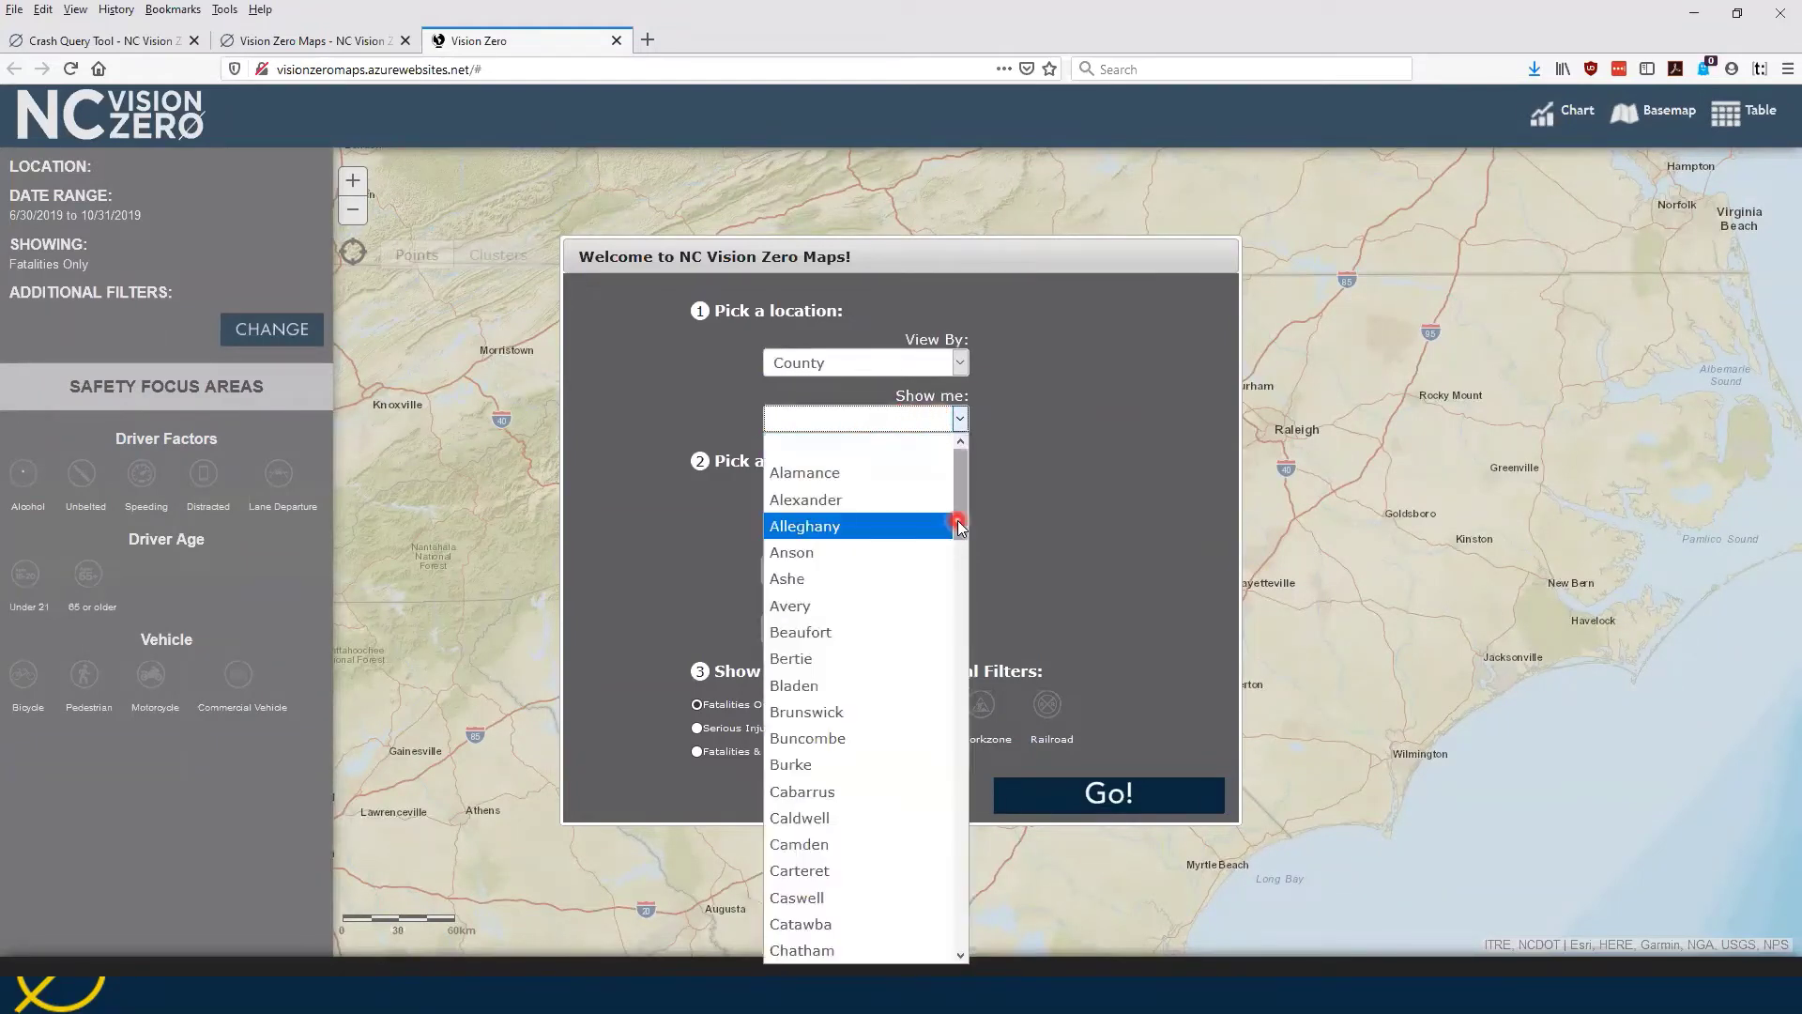
{"action": "left_click", "coordinate": [957, 602]}
{"action": "left_click", "coordinate": [958, 629]}
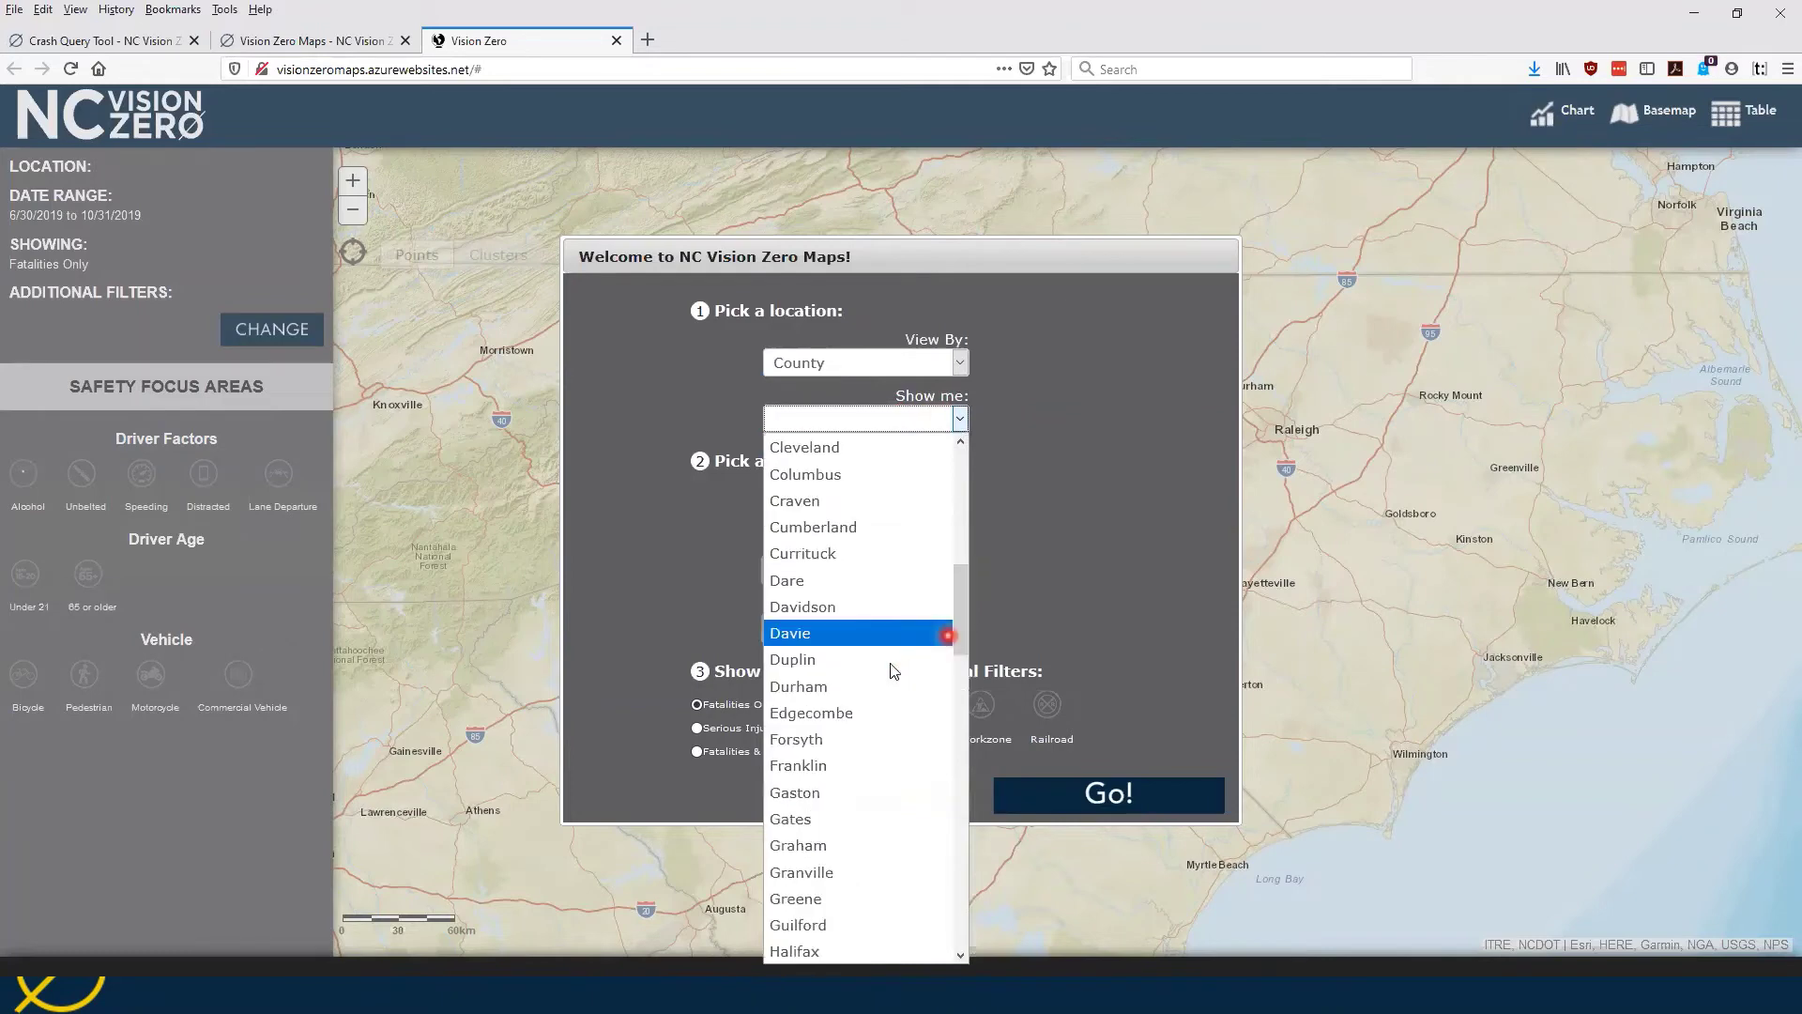
{"action": "left_click", "coordinate": [835, 686]}
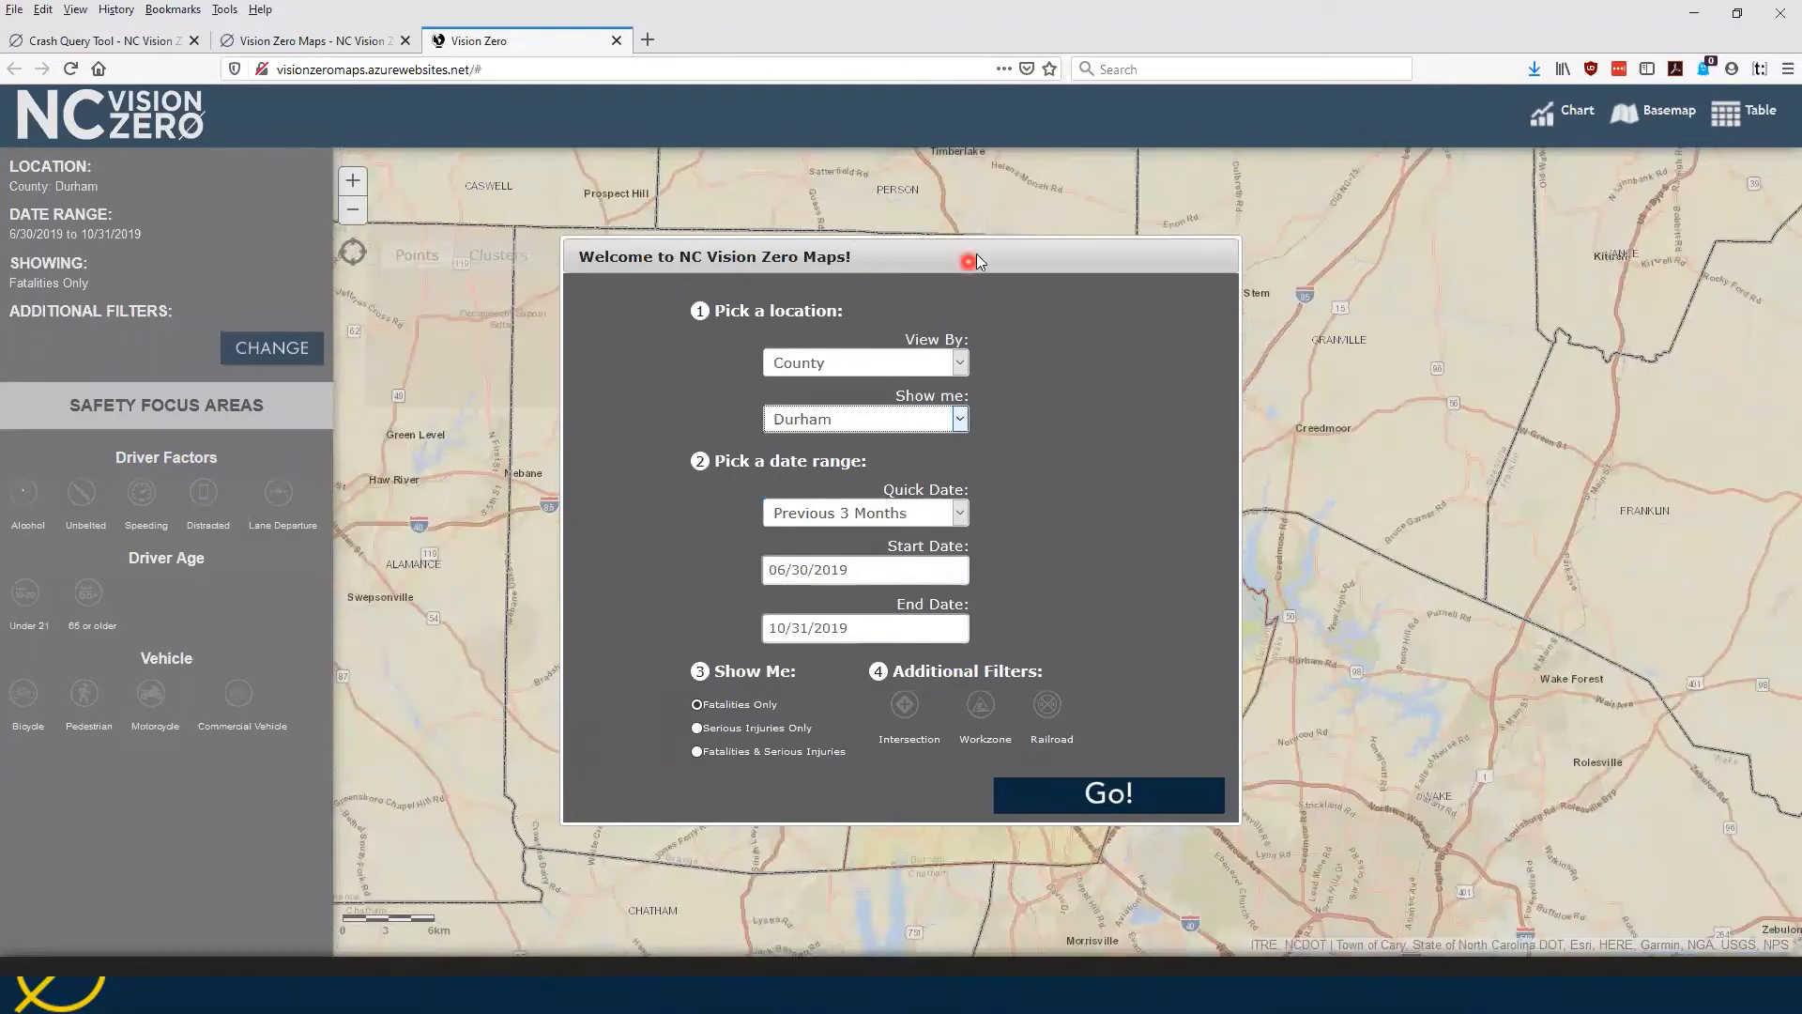
Step: Set the quick date range to Previous Year and load the fatalities-only crash map
{"action": "left_click", "coordinate": [953, 516]}
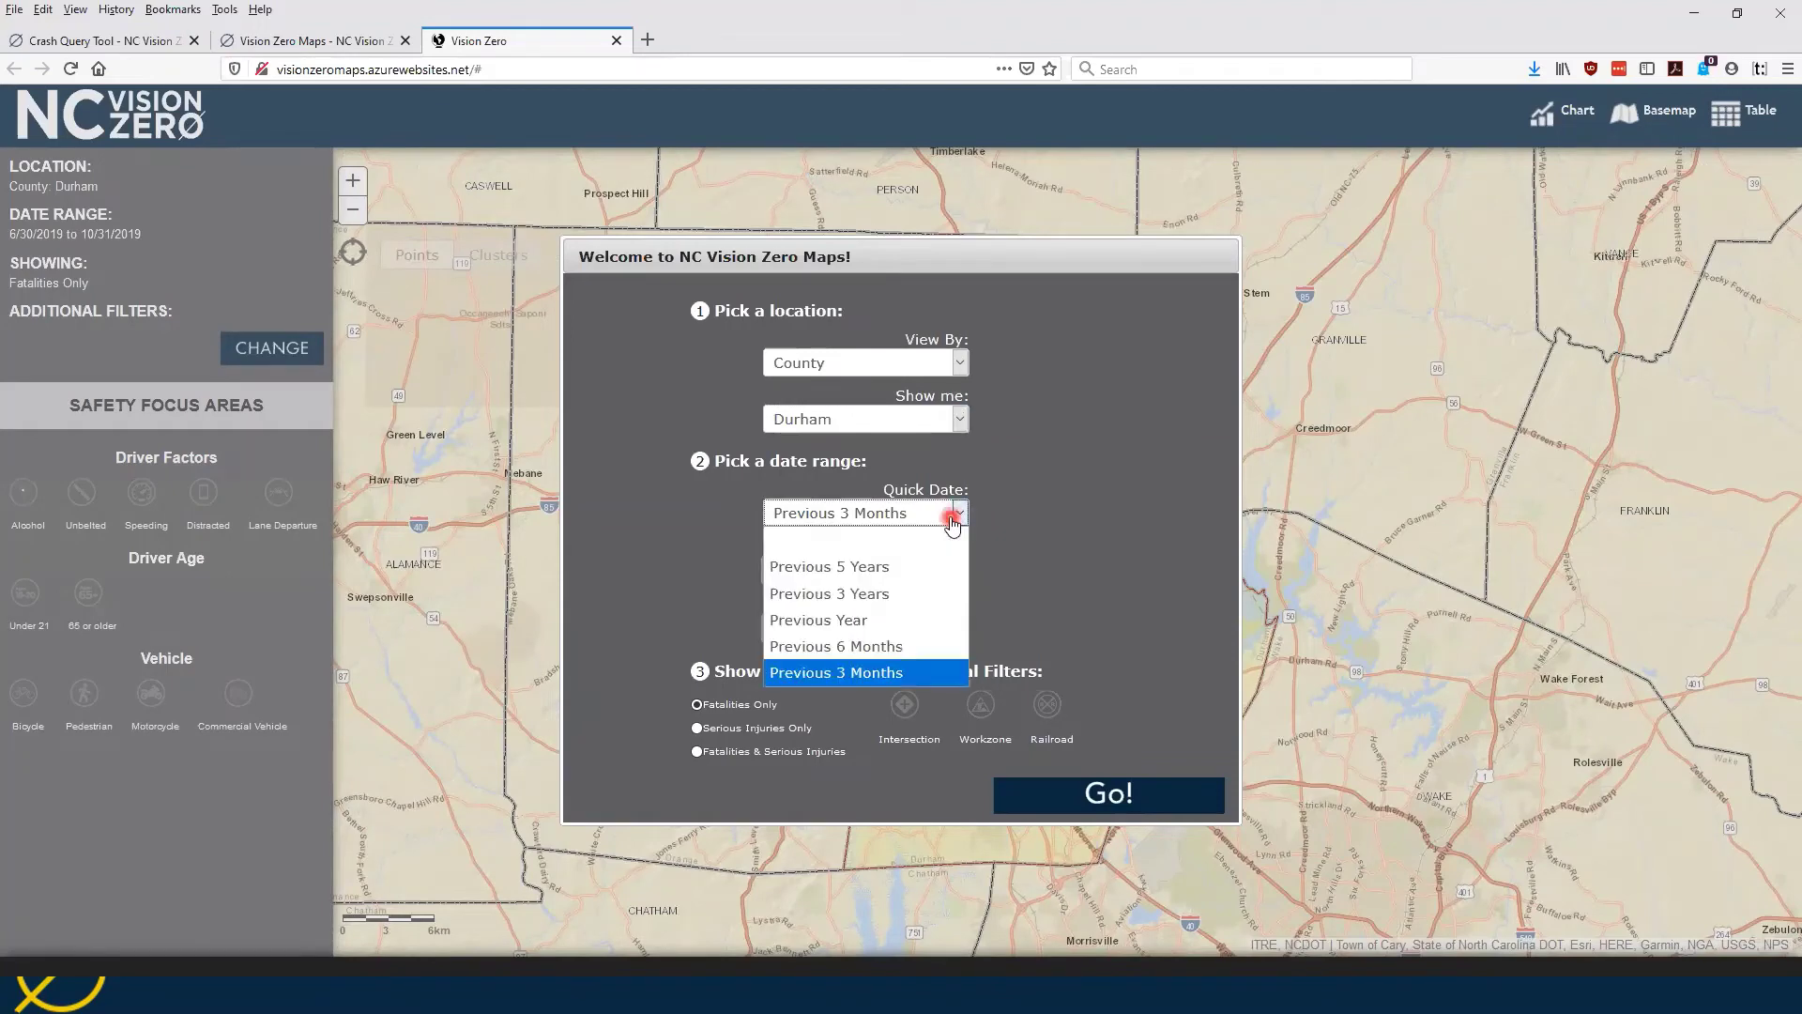
{"action": "left_click", "coordinate": [848, 621]}
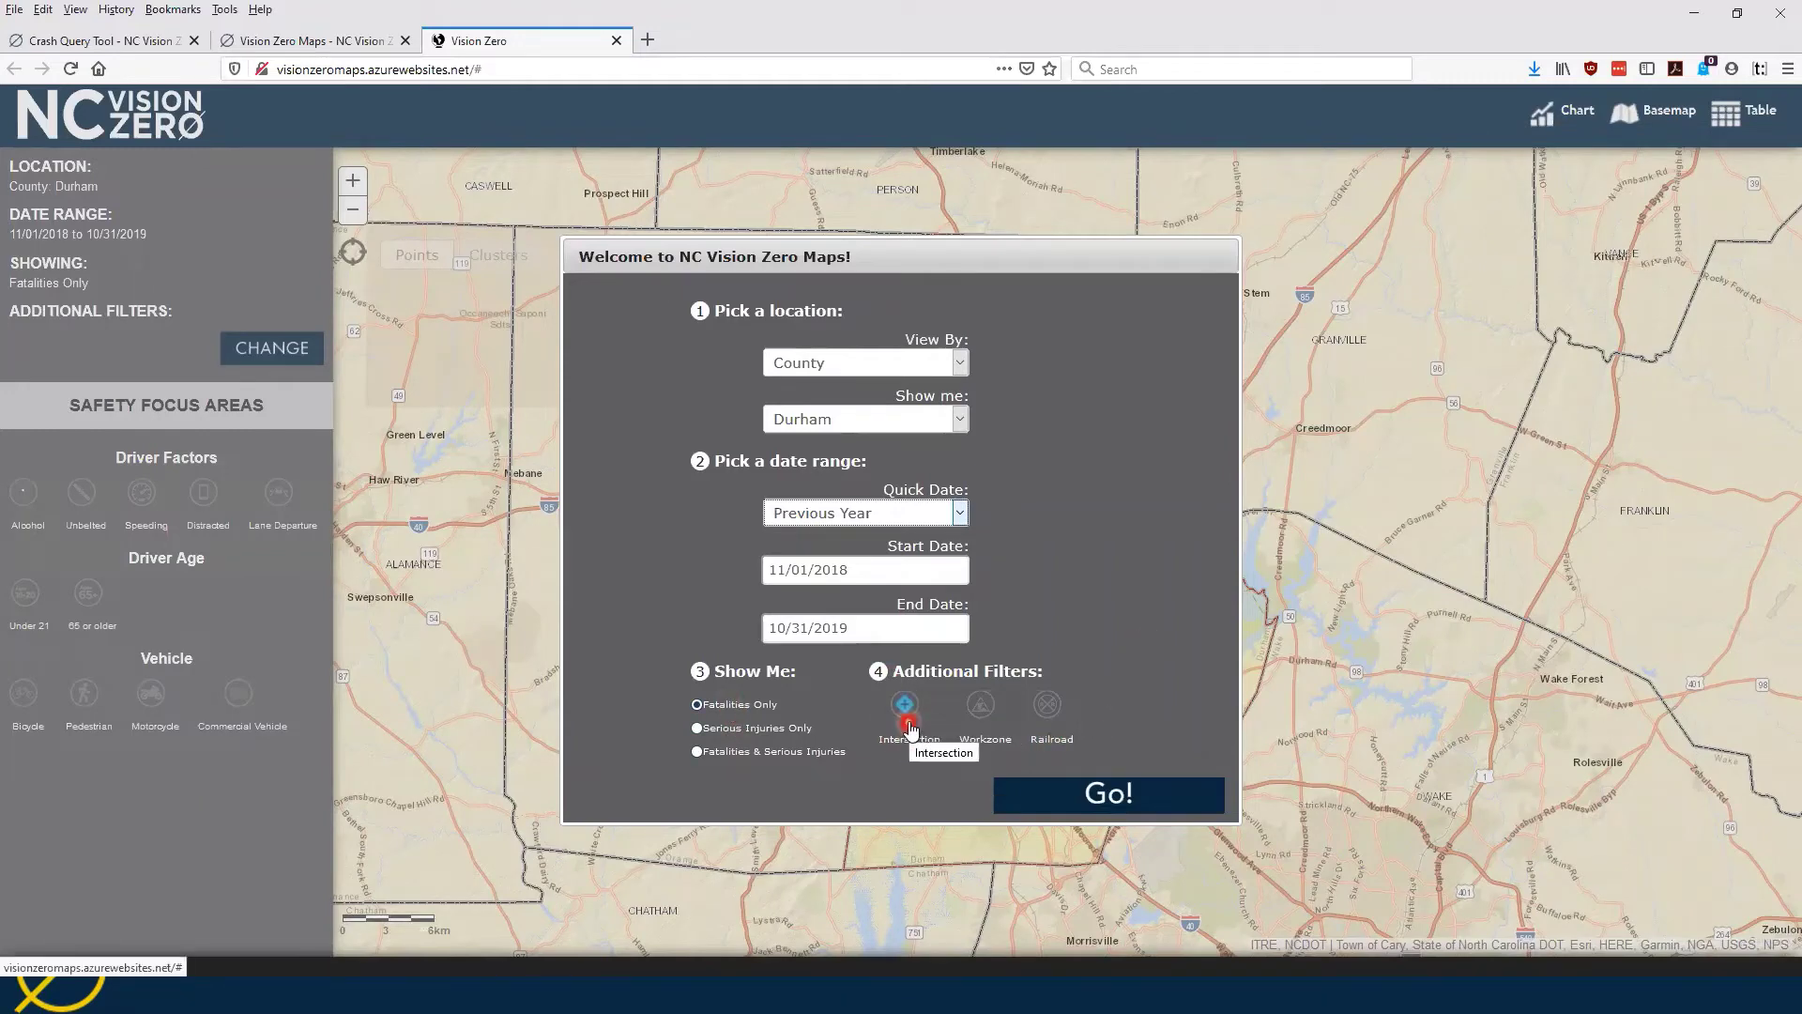
{"action": "left_click", "coordinate": [1096, 806]}
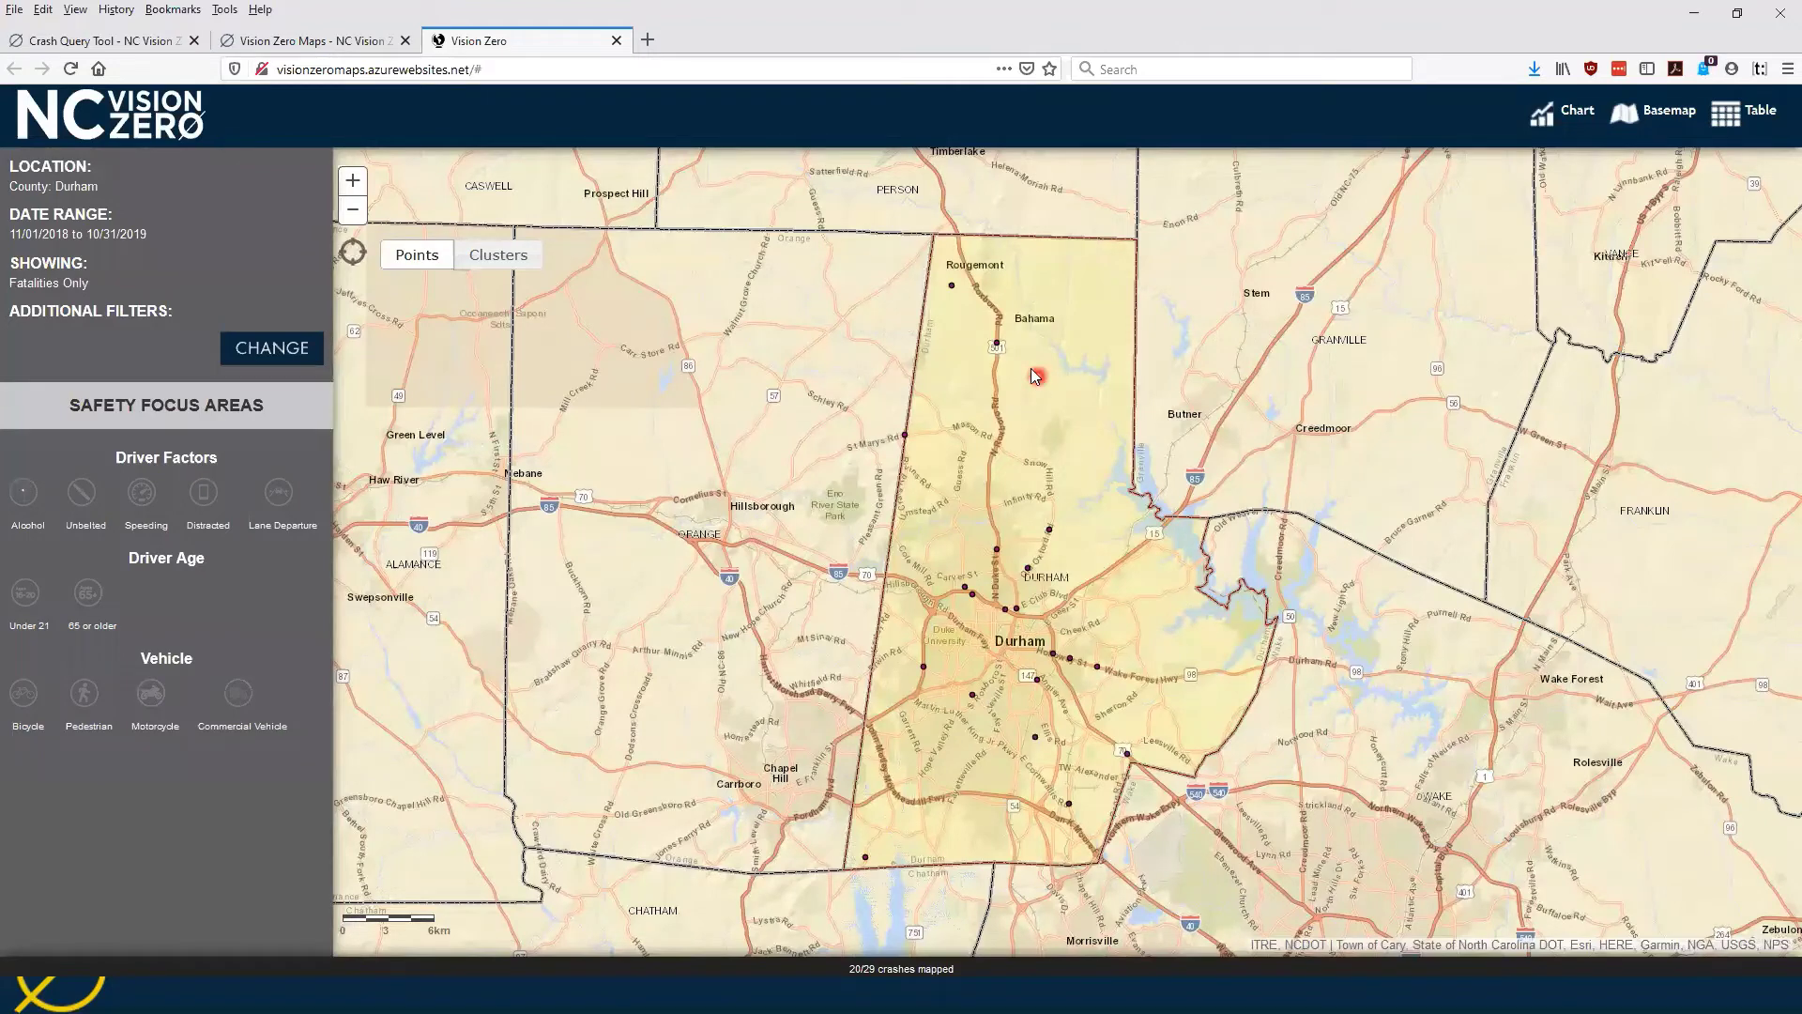
Step: Open the NCDPS crash report for the crash point just southwest of Rougemont, accepting the insecure connection
{"action": "left_click", "coordinate": [950, 284]}
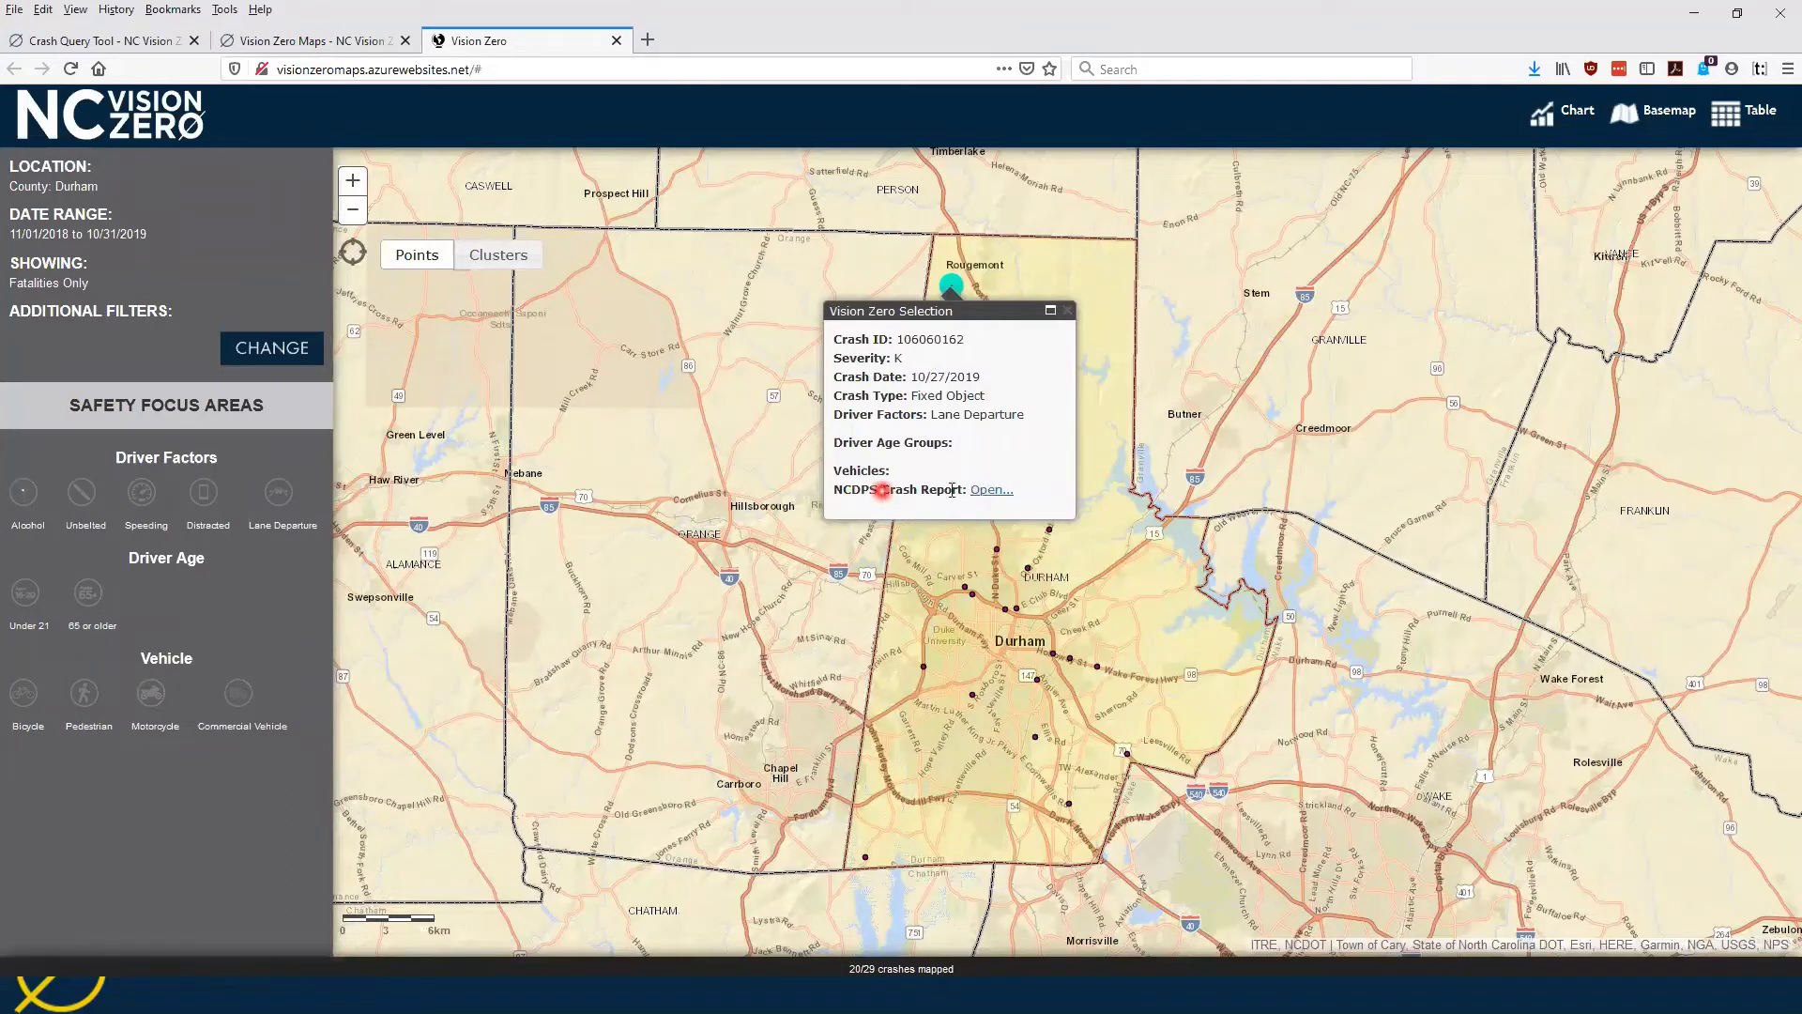
{"action": "left_click", "coordinate": [984, 488]}
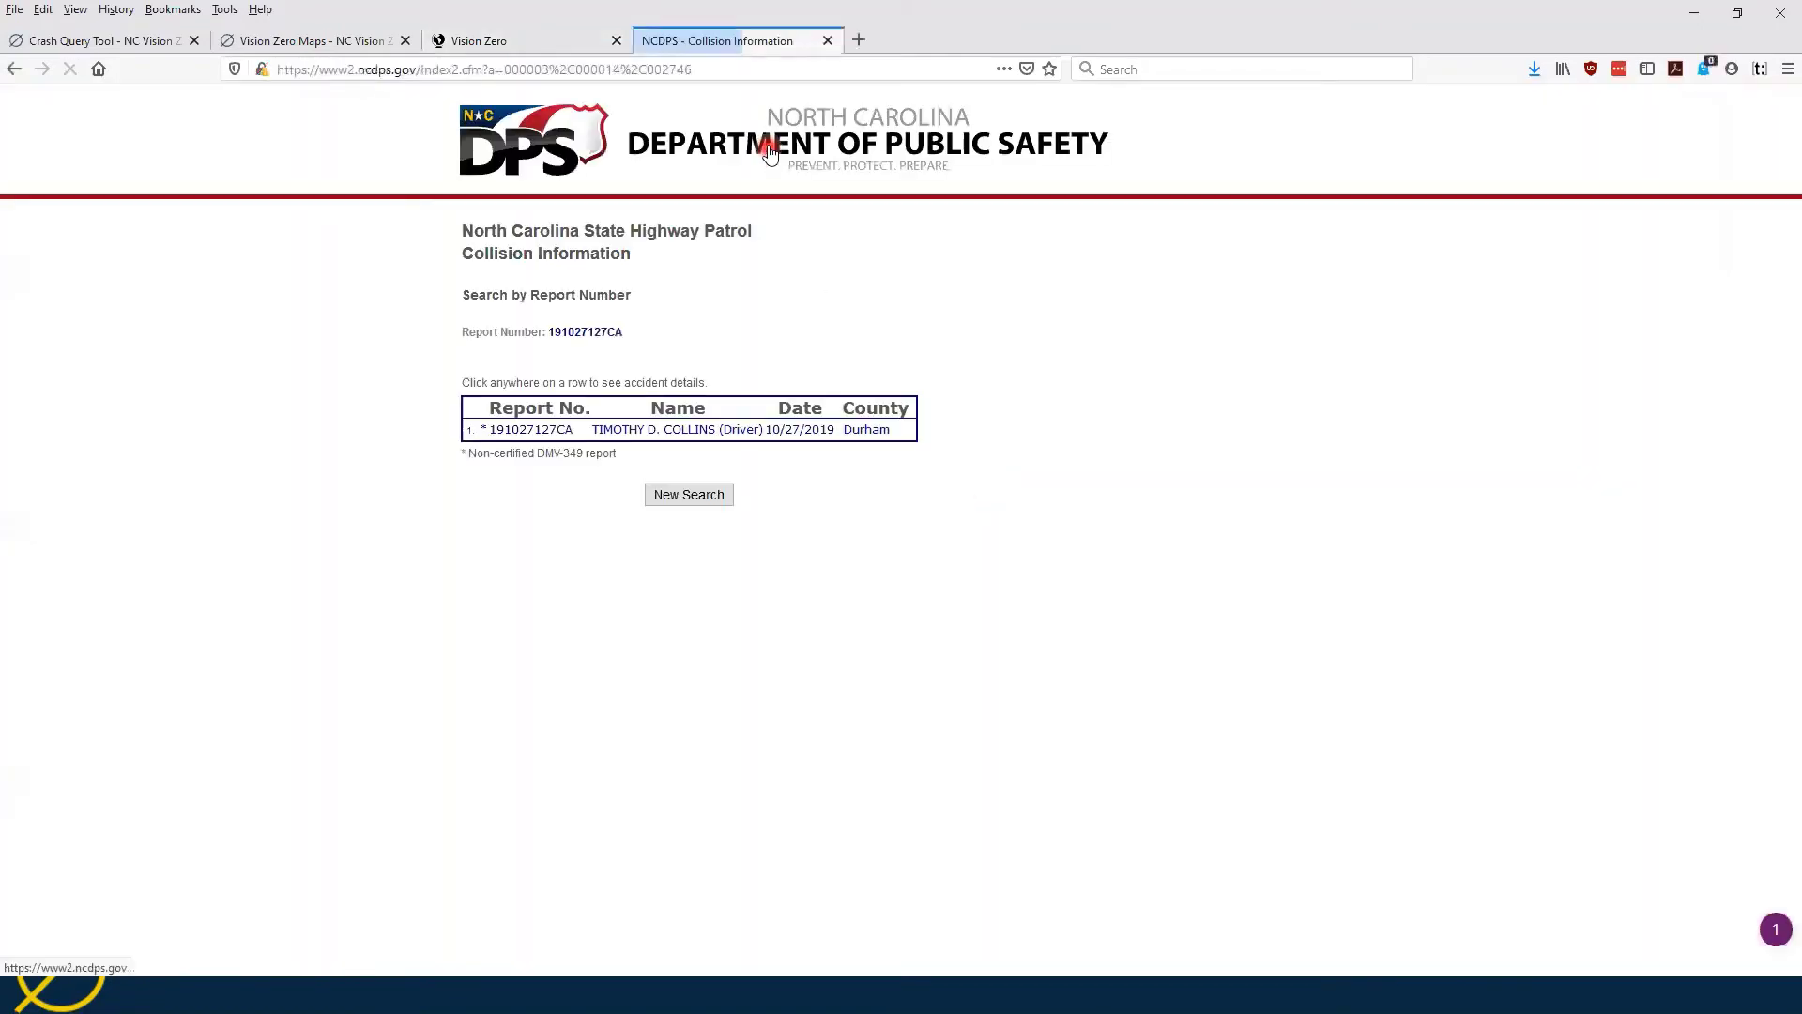
{"action": "left_click", "coordinate": [665, 431]}
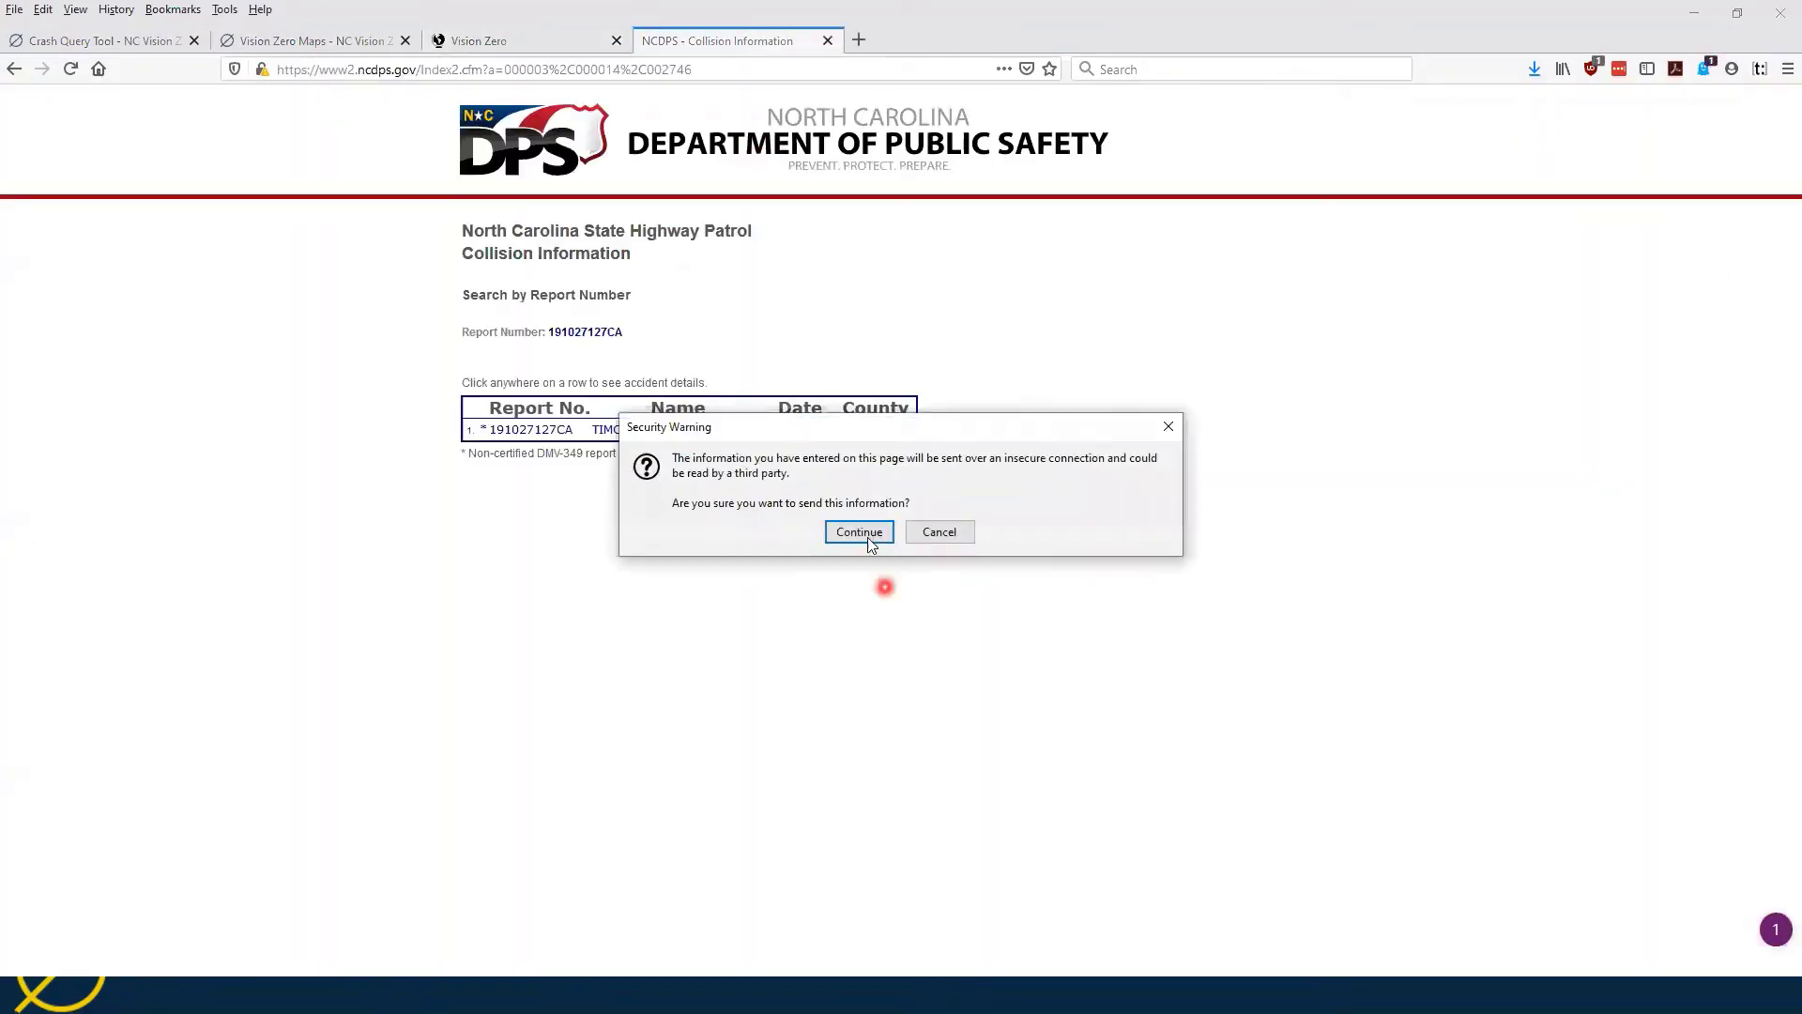
{"action": "left_click", "coordinate": [865, 536]}
{"action": "left_click", "coordinate": [719, 339]}
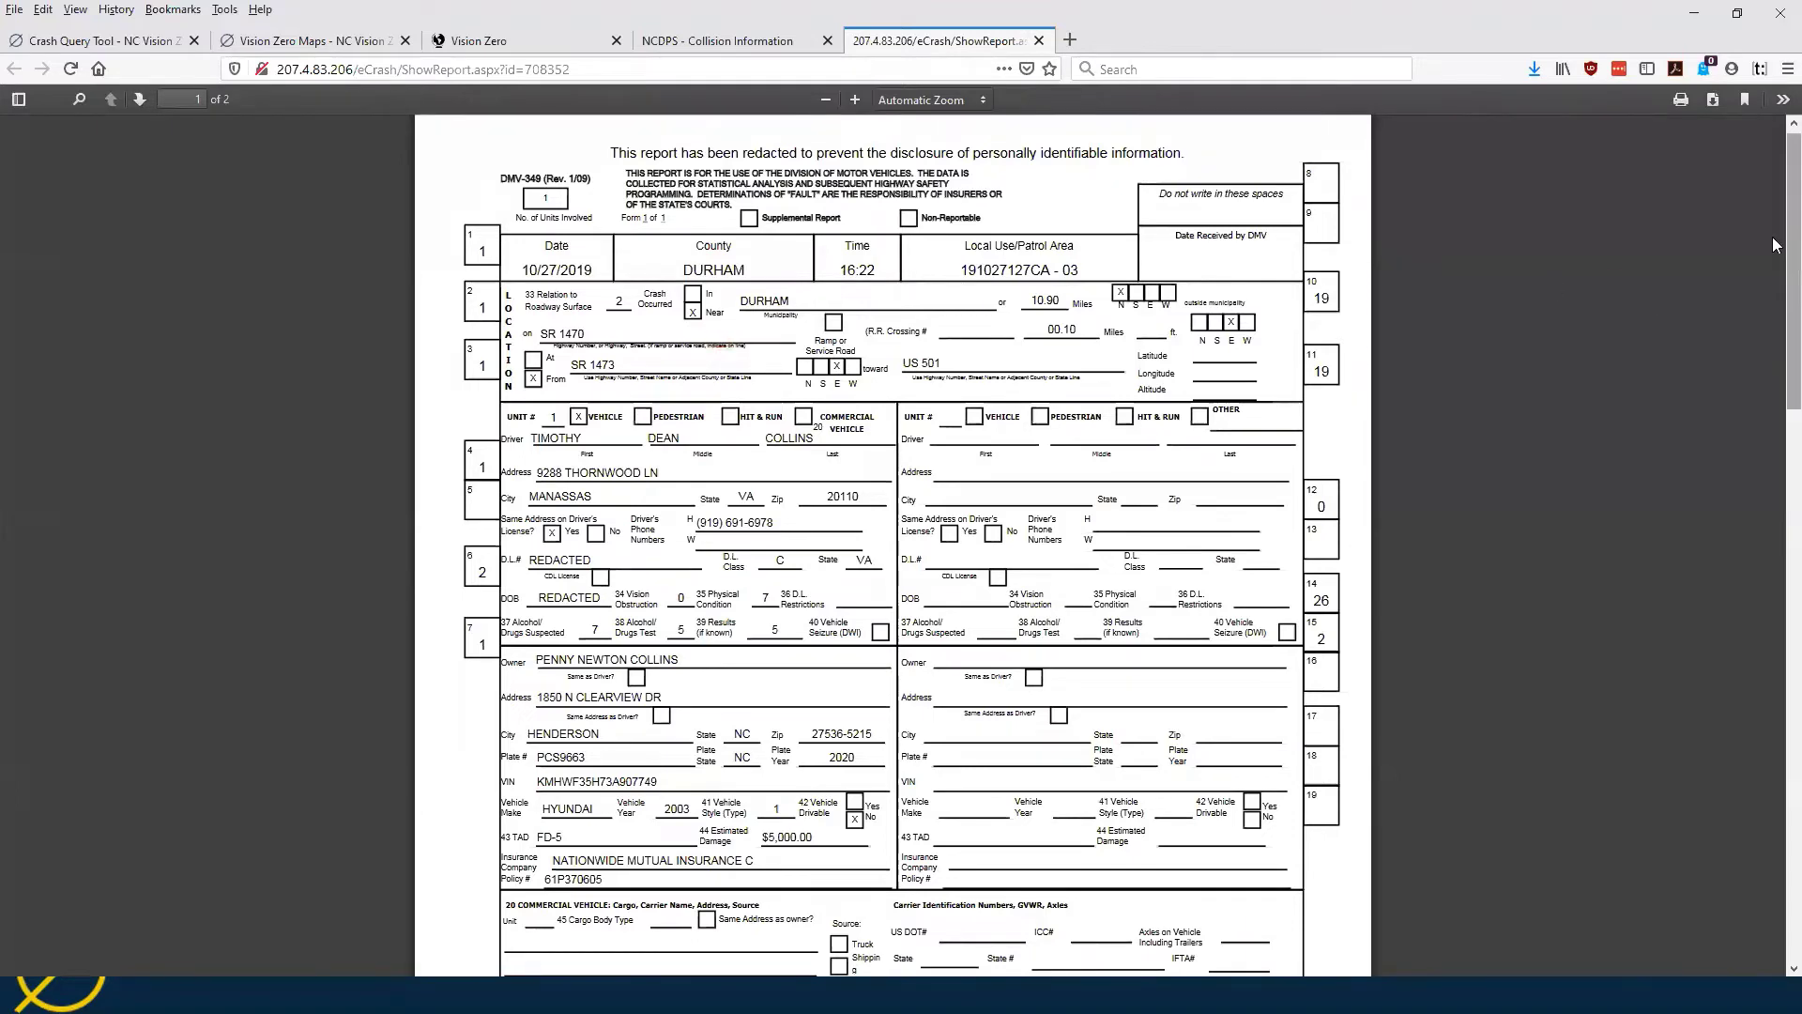
Step: Review the report through its crash diagram and narrative, close the report pages and dismiss the crash details on the map
{"action": "left_click_drag", "start_coordinate": [1777, 234], "coordinate": [1740, 680]}
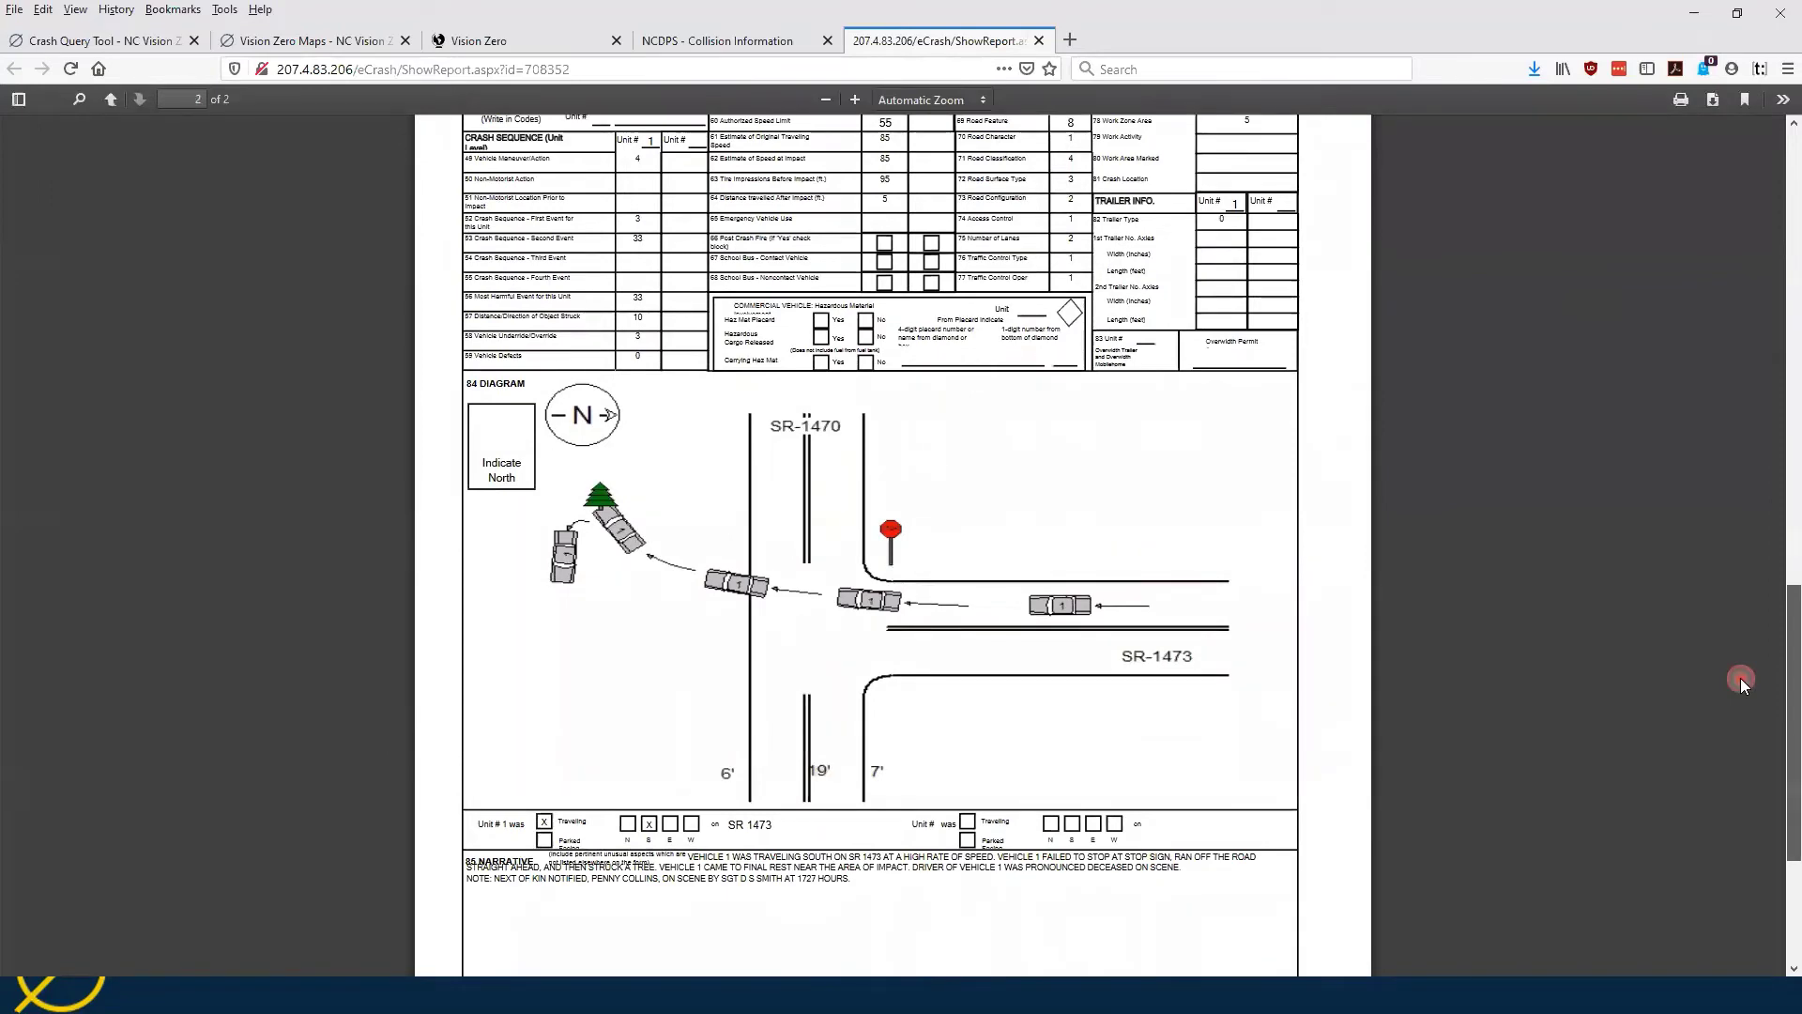
{"action": "left_click_drag", "start_coordinate": [1740, 677], "coordinate": [1775, 196]}
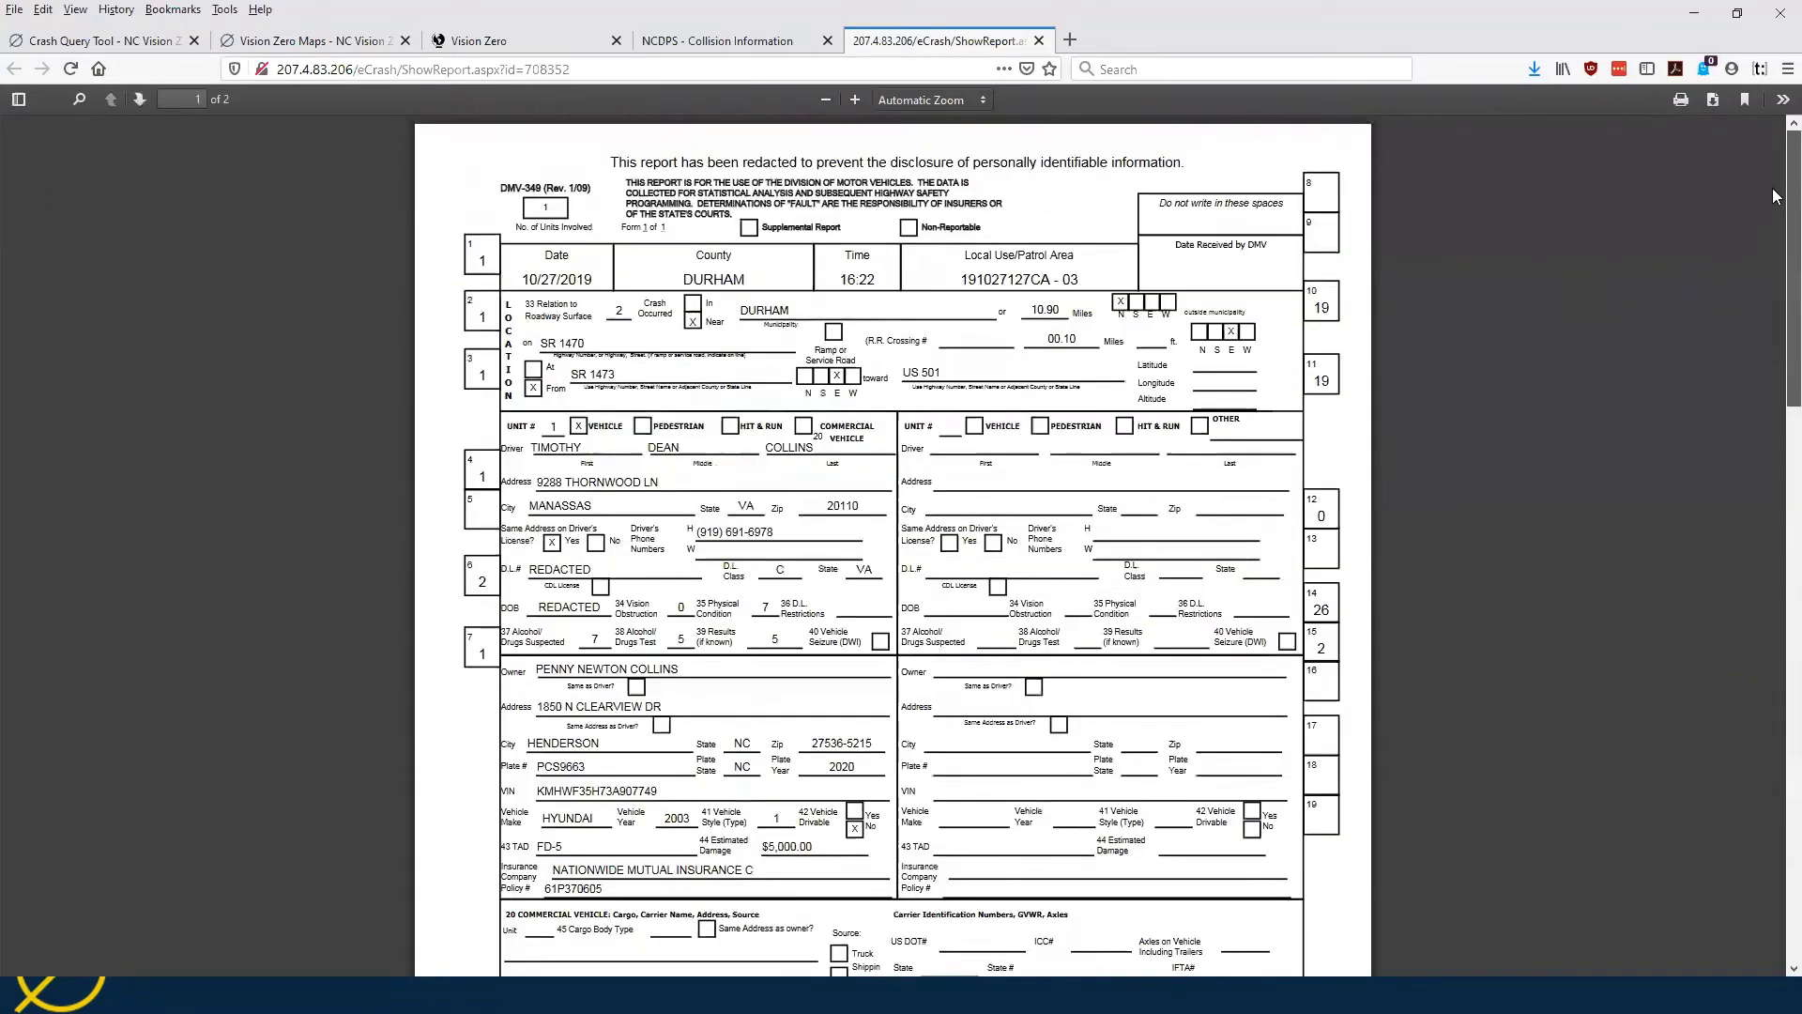
{"action": "left_click", "coordinate": [1039, 40]}
{"action": "left_click", "coordinate": [828, 42]}
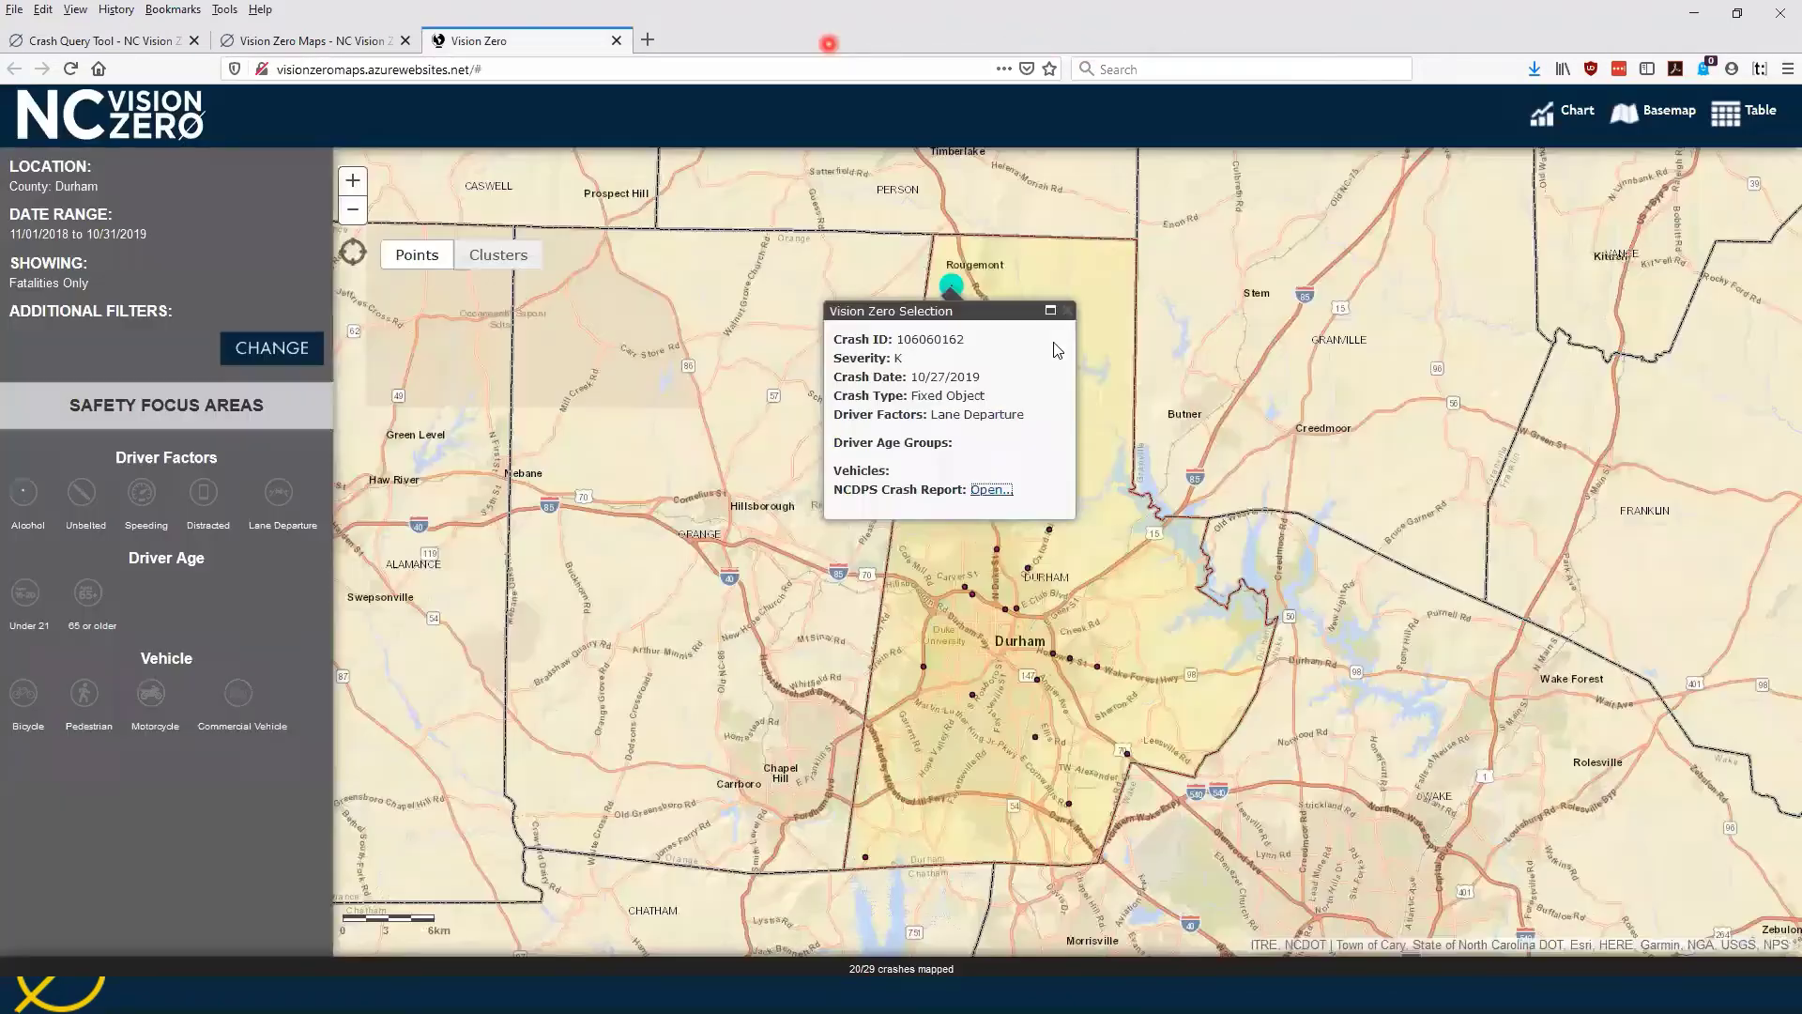
{"action": "left_click", "coordinate": [1068, 310]}
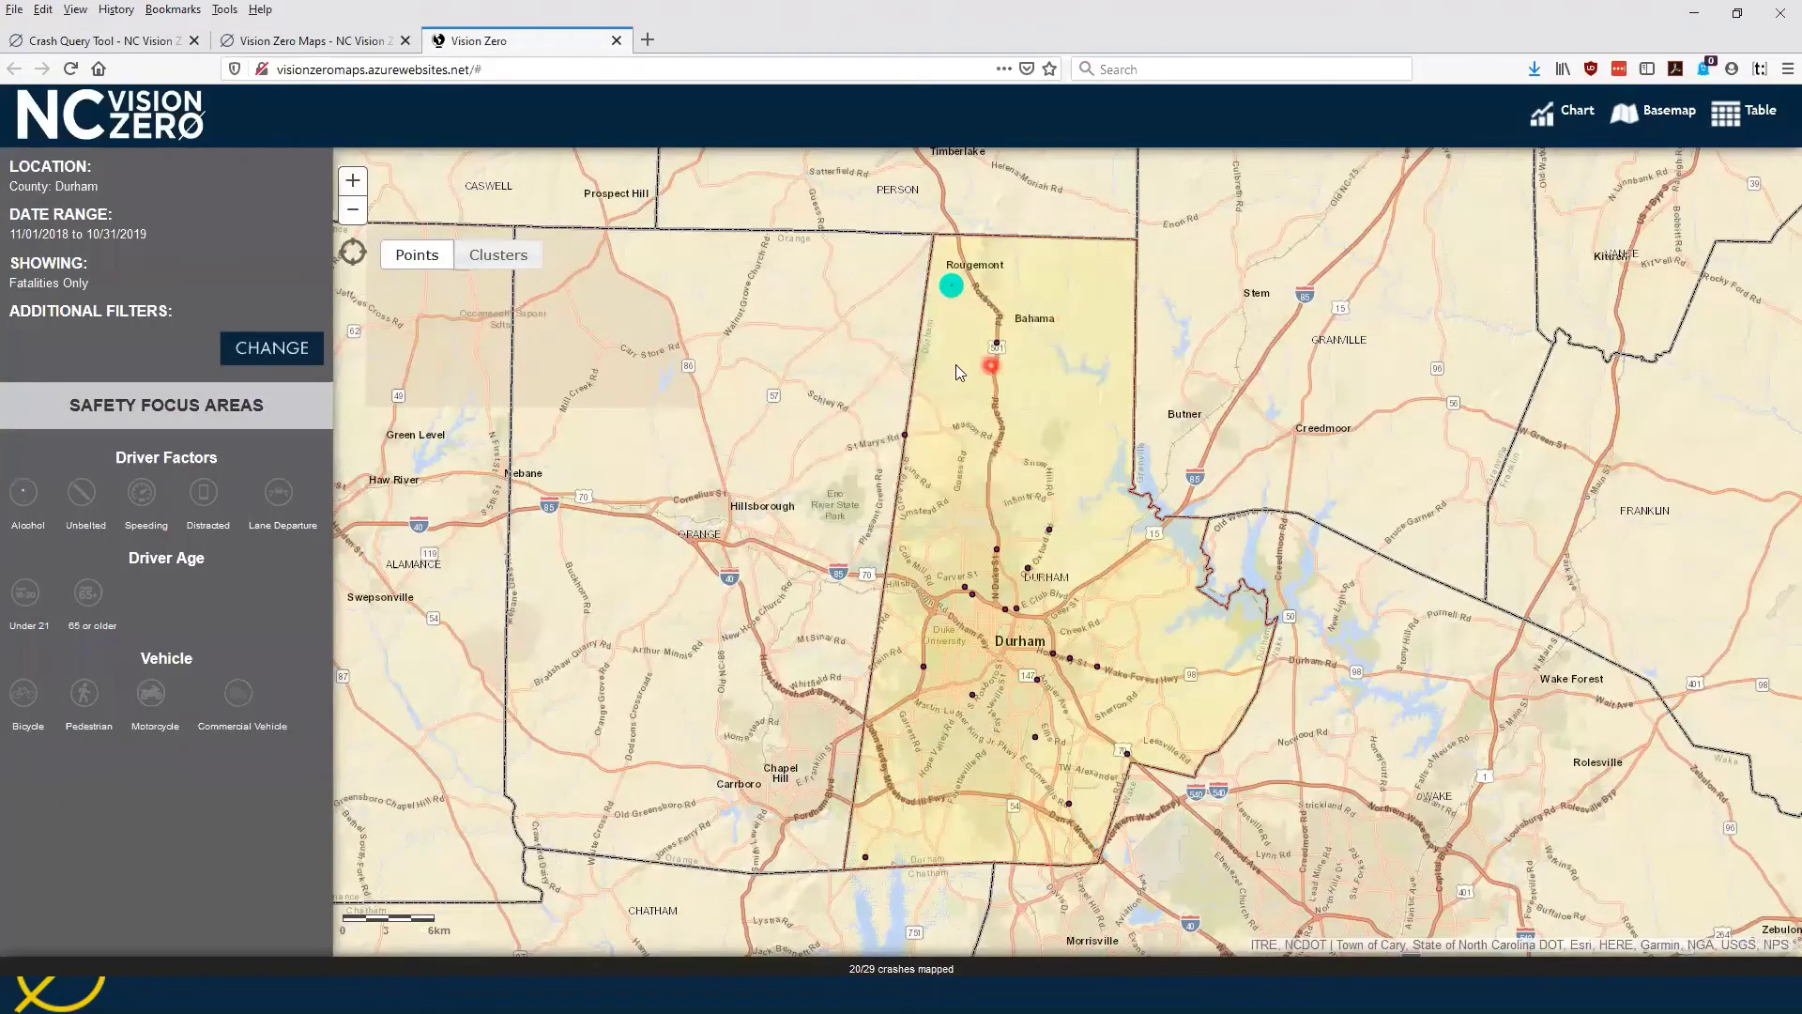
{"action": "left_click", "coordinate": [1035, 379]}
{"action": "left_click", "coordinate": [950, 289]}
{"action": "left_click", "coordinate": [1107, 347]}
{"action": "left_click", "coordinate": [950, 293]}
{"action": "left_click", "coordinate": [960, 404]}
Step: Show only the Lane Departure crashes on the map and clear that driver-factor filter again
{"action": "left_click", "coordinate": [279, 492]}
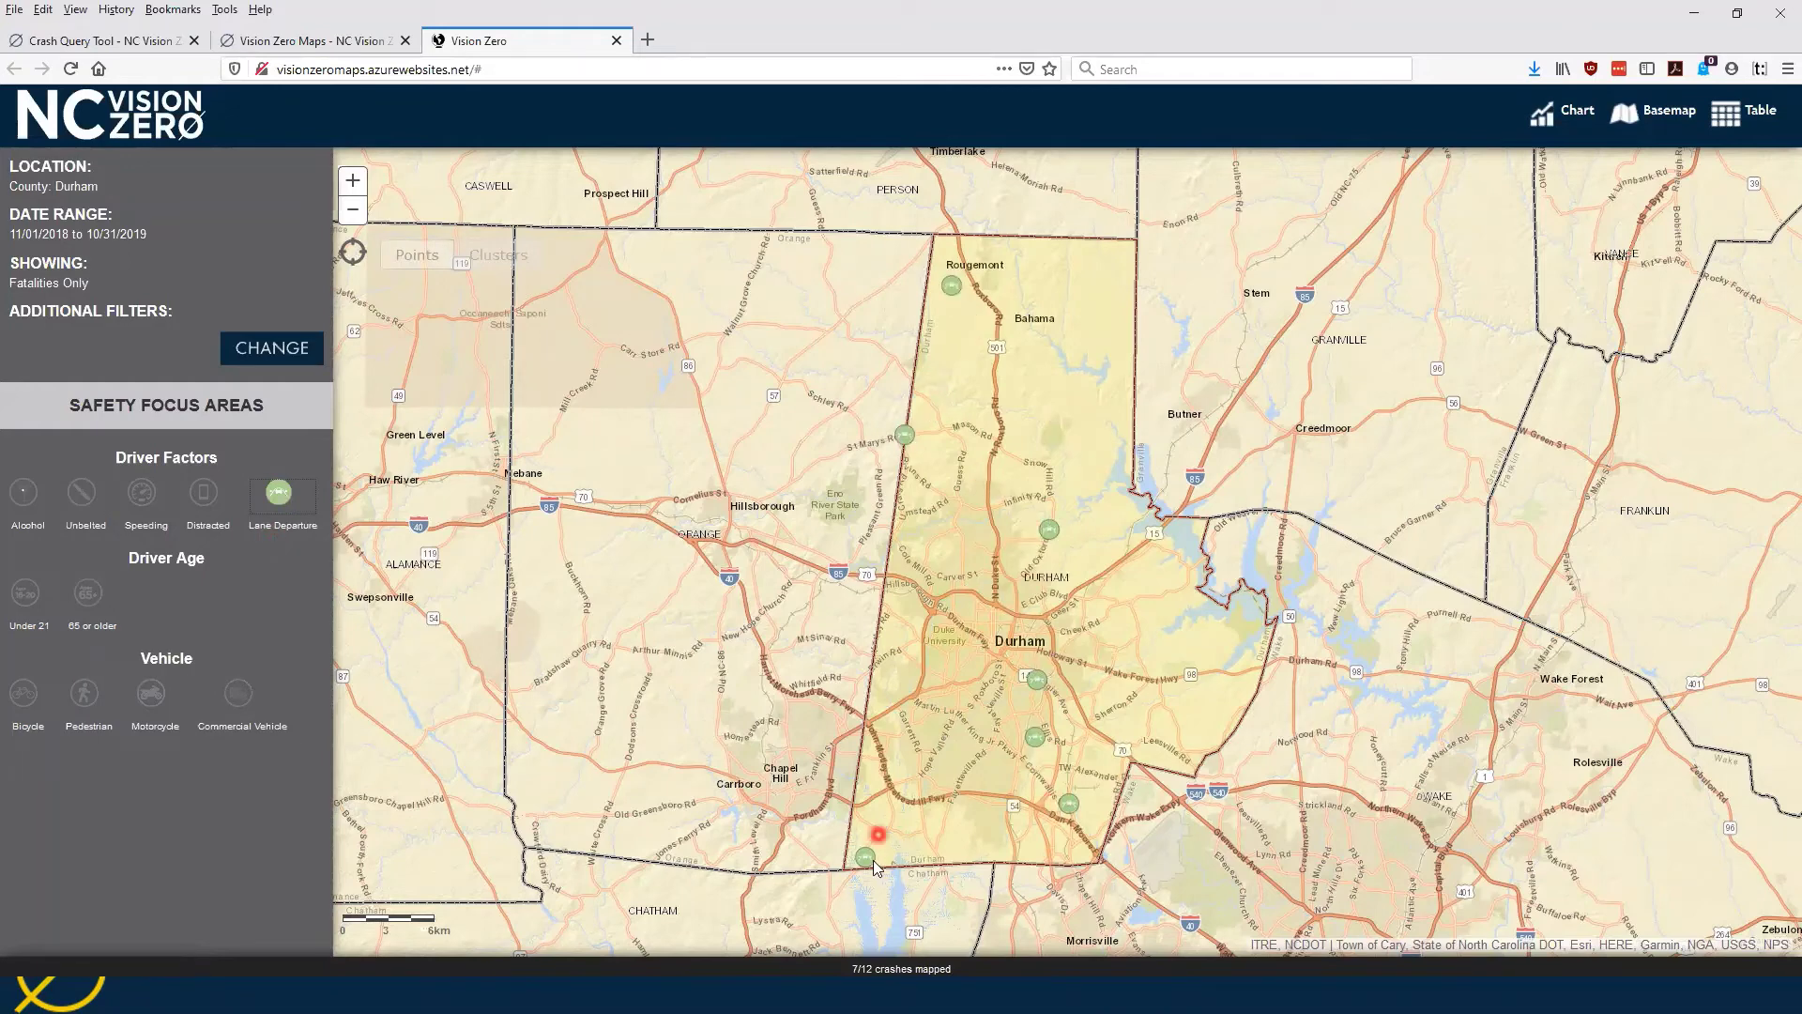
{"action": "left_click", "coordinate": [278, 492]}
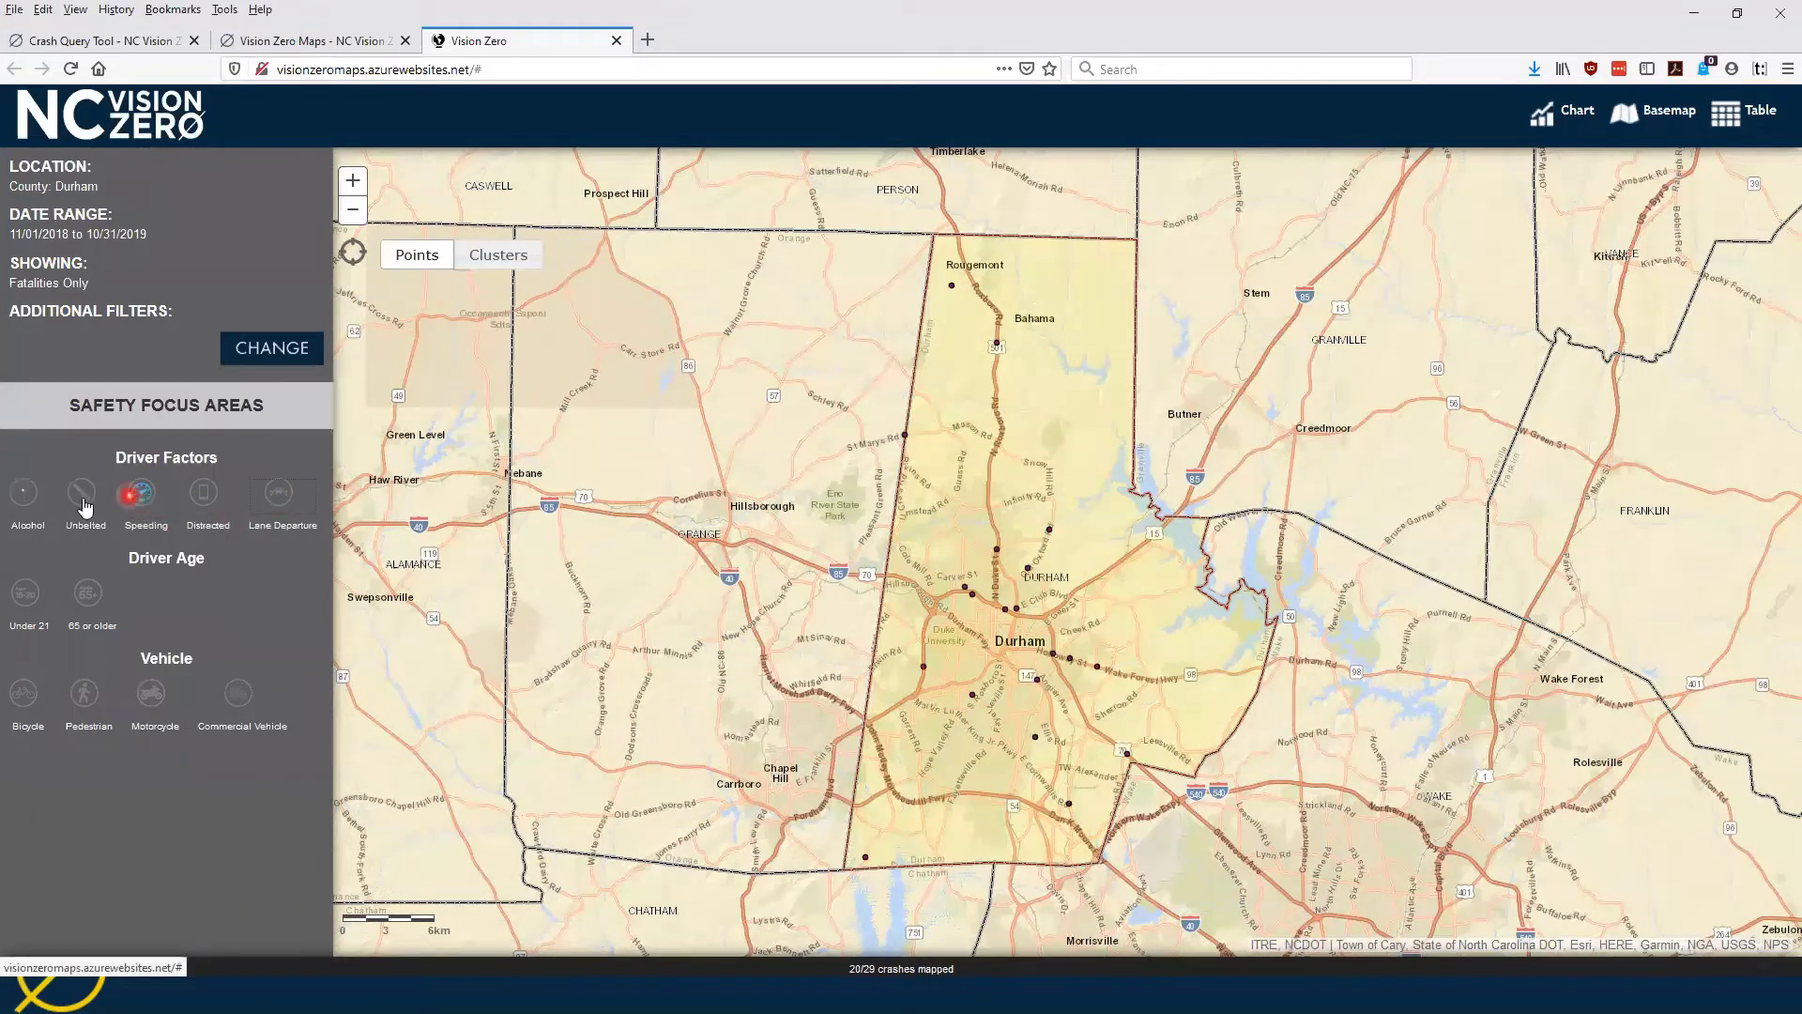
{"action": "left_click", "coordinate": [21, 497]}
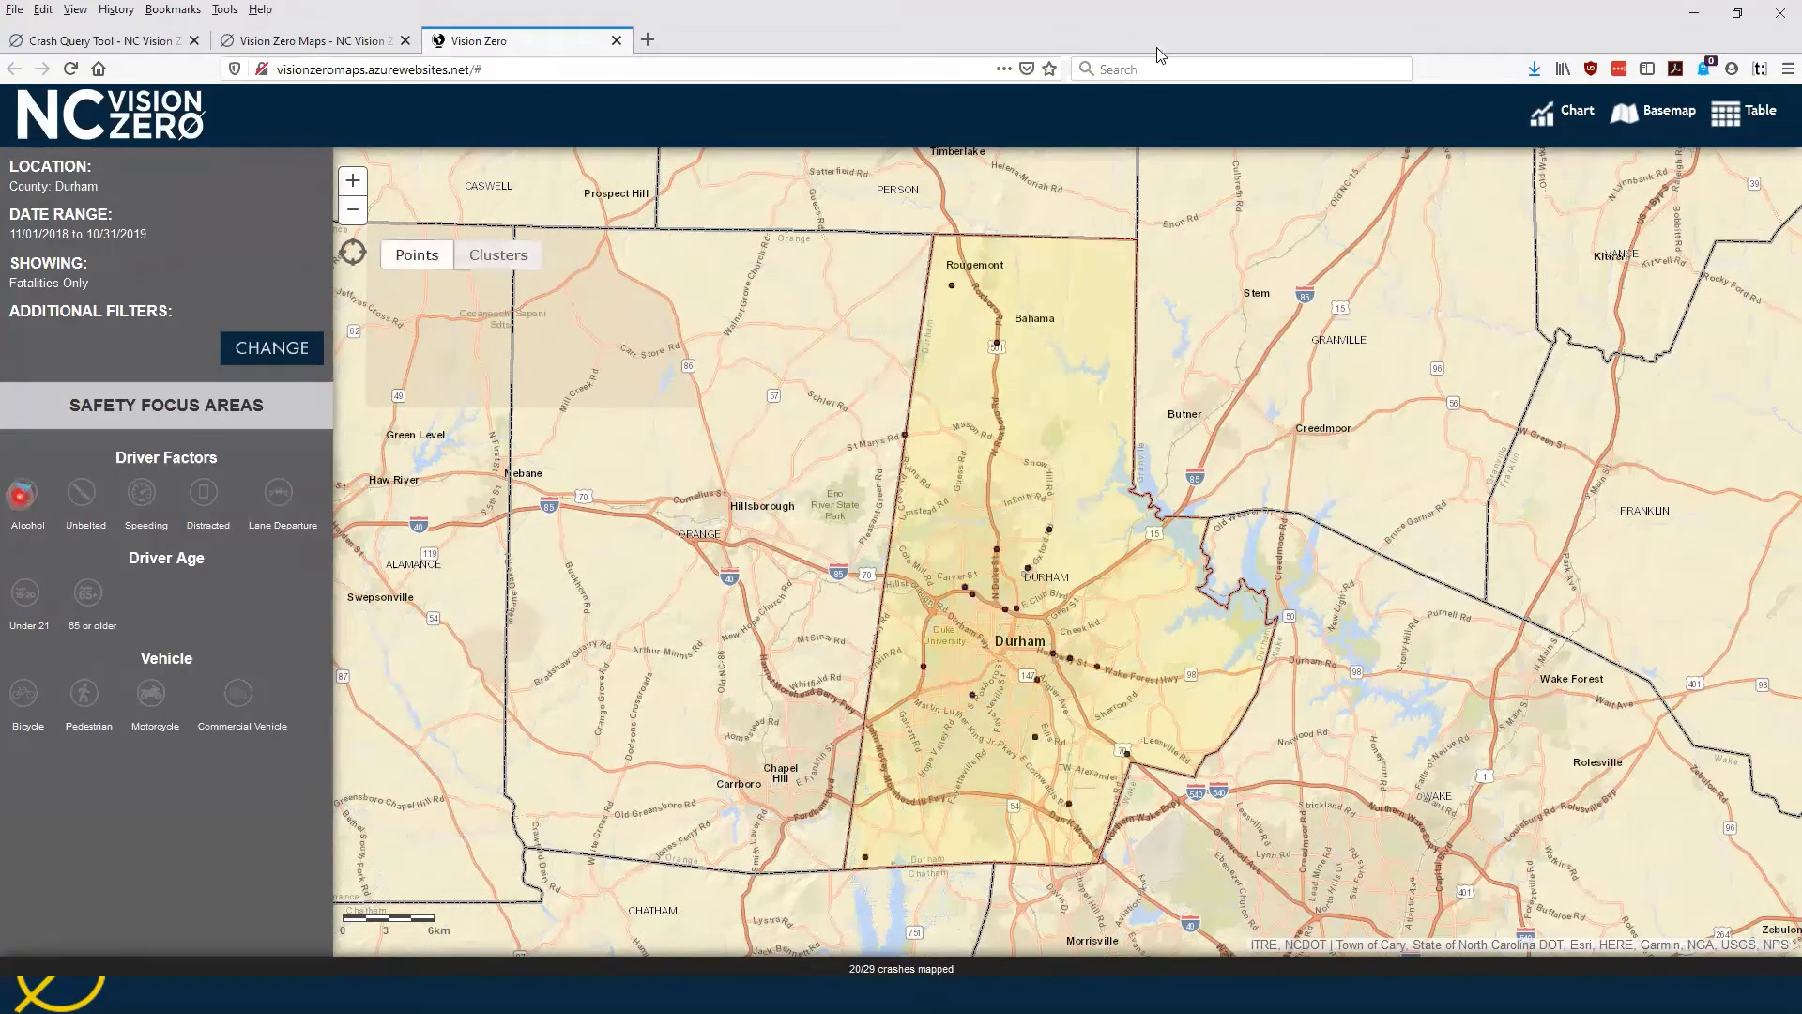
Step: Open the data table of mapped crashes and browse its records
{"action": "left_click", "coordinate": [1761, 131]}
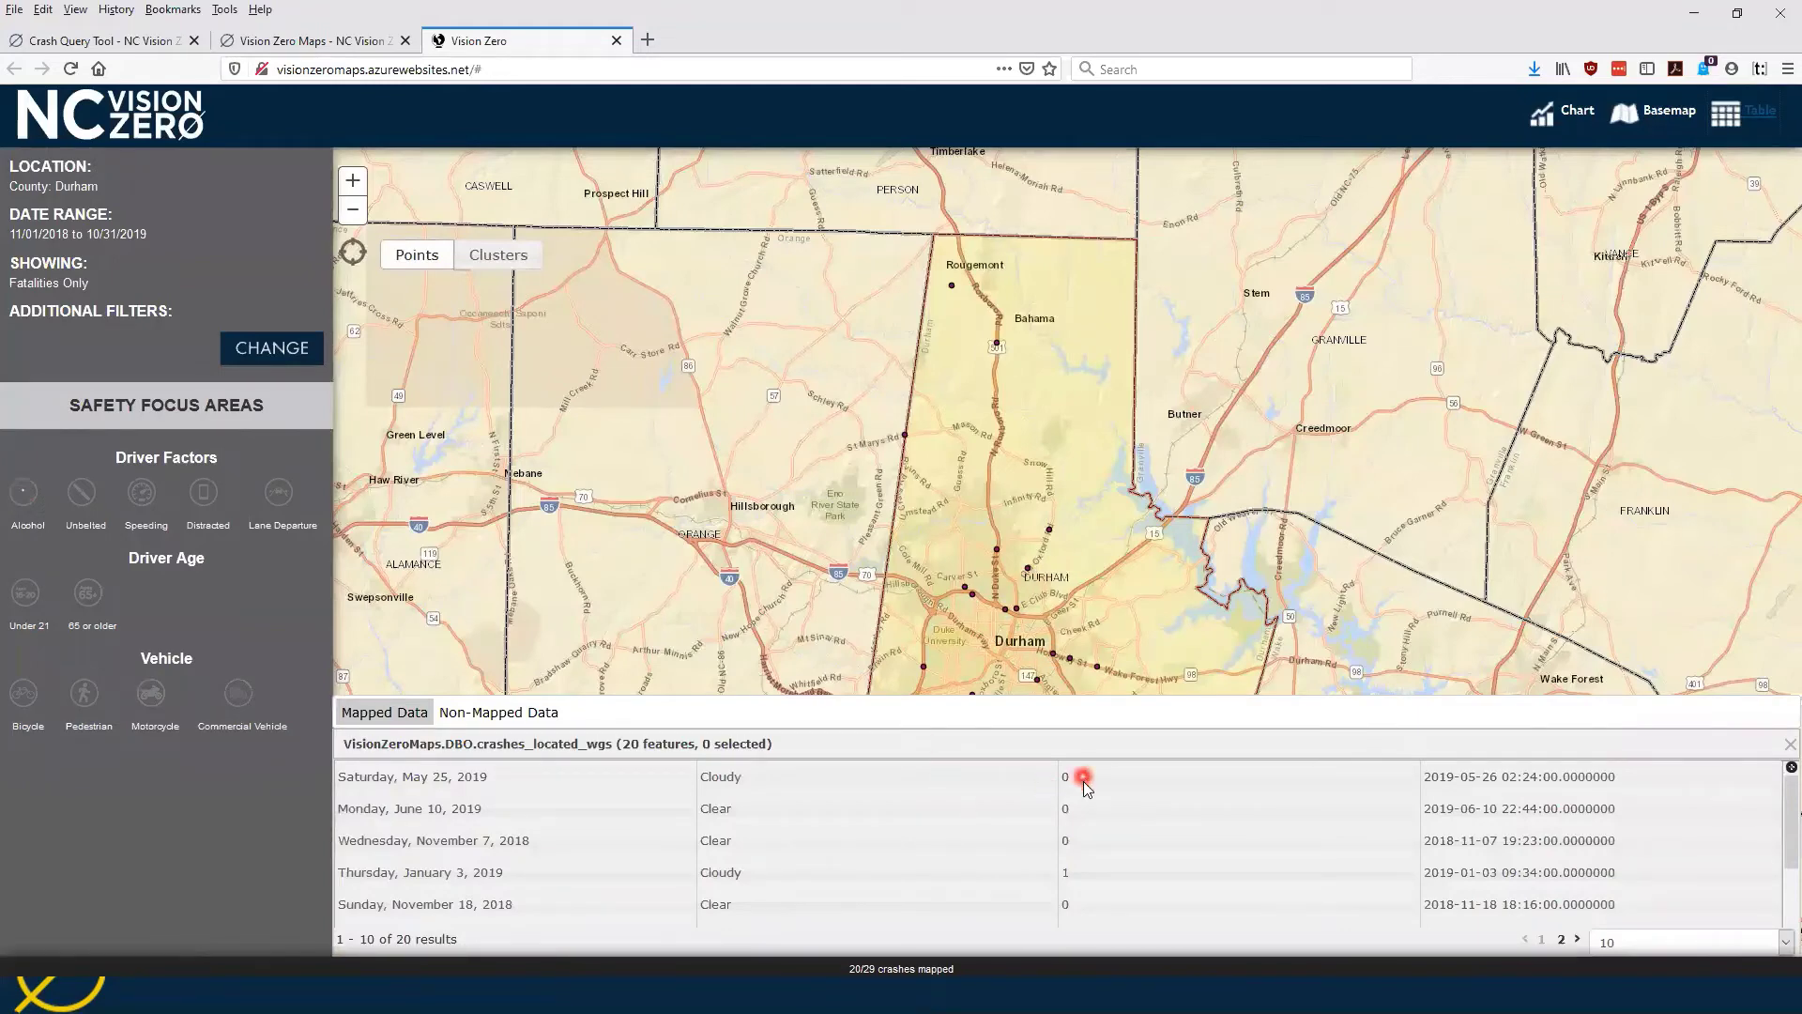
{"action": "scroll", "coordinate": [1086, 787], "scroll_direction": "down", "scroll_amount": 3}
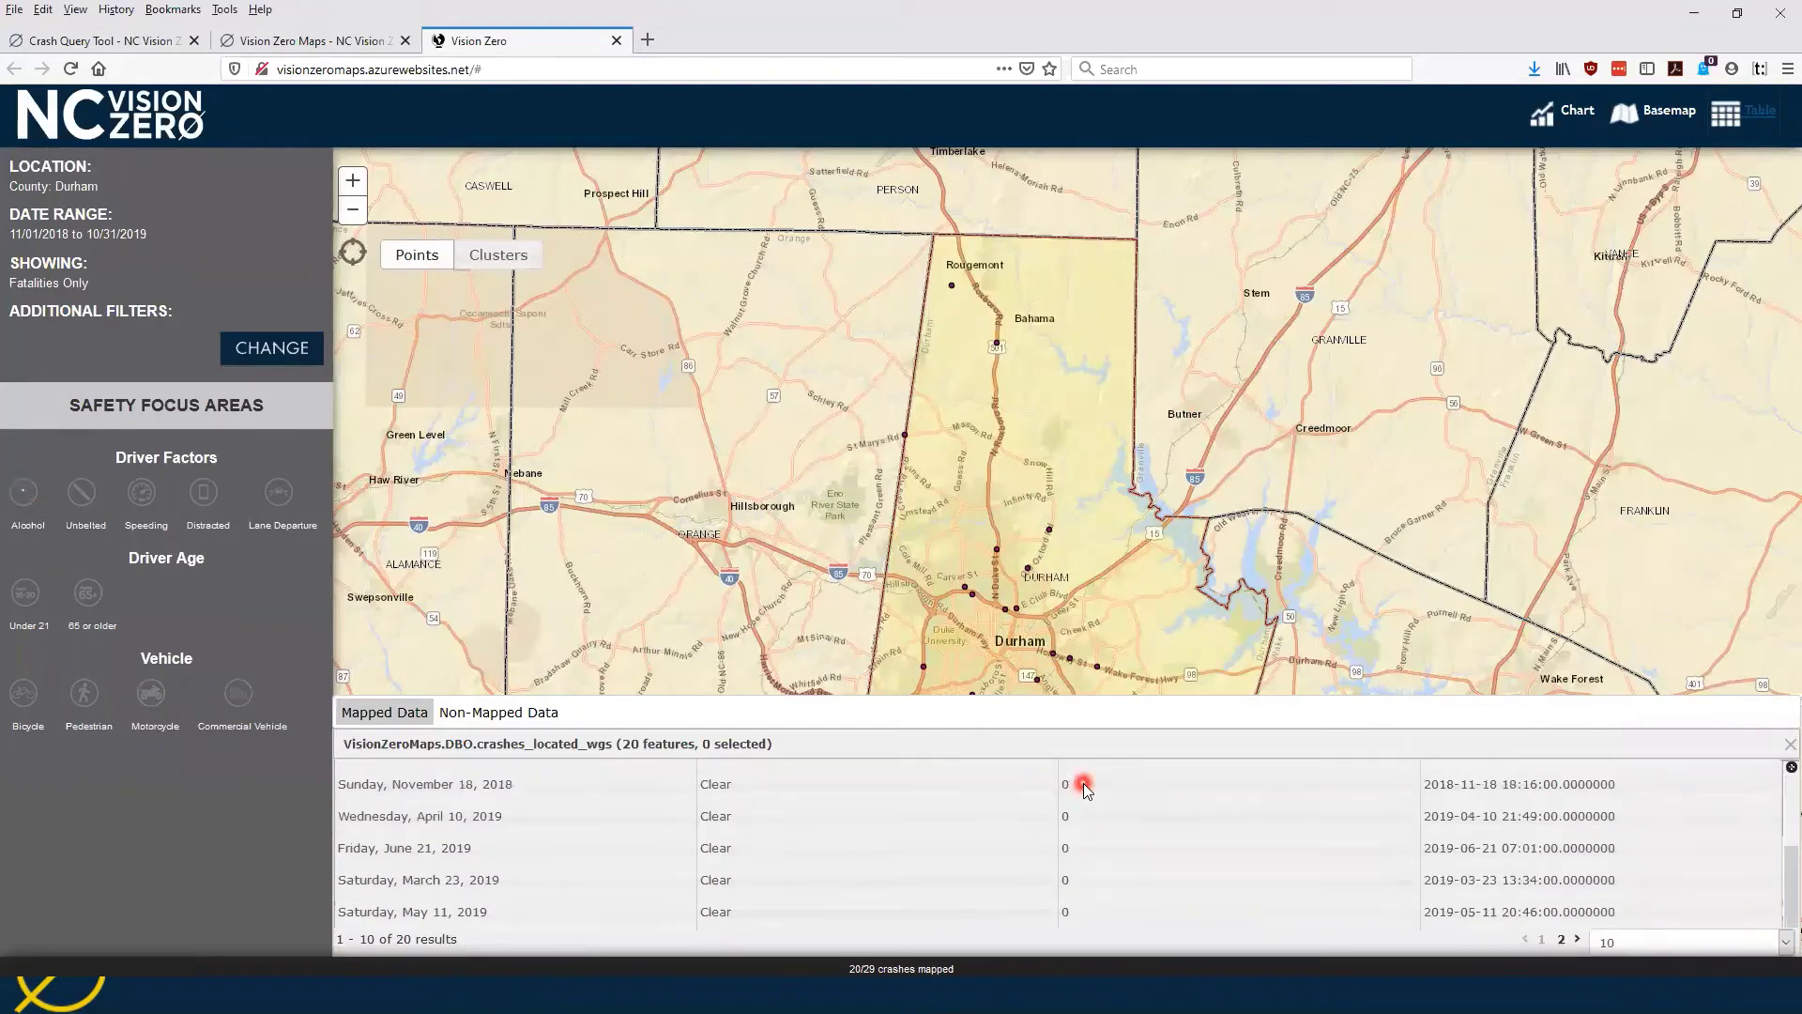
{"action": "scroll", "coordinate": [1086, 784], "scroll_direction": "up", "scroll_amount": 3}
Step: Hide the Weather column in the crash table and add the CMV, DEPARTMENT and Severity columns
{"action": "left_click", "coordinate": [1781, 777]}
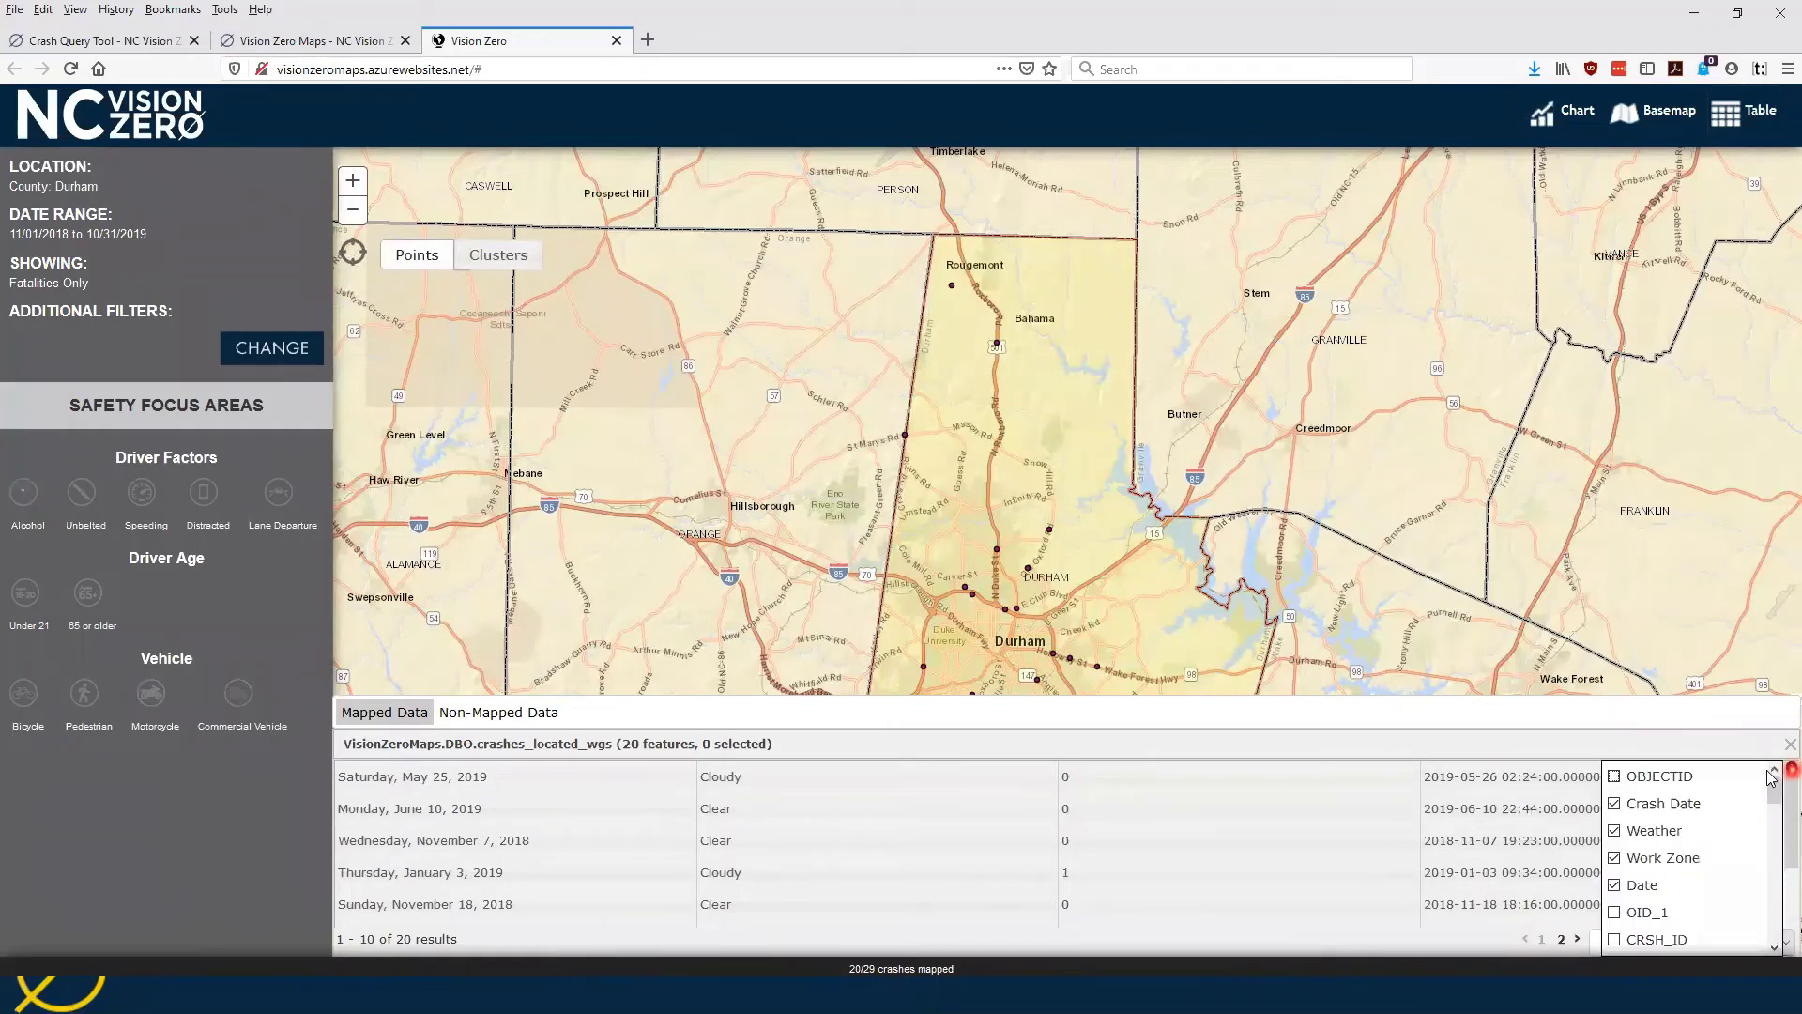
{"action": "left_click", "coordinate": [1649, 830]}
{"action": "scroll", "coordinate": [1662, 850], "scroll_direction": "down", "scroll_amount": 2}
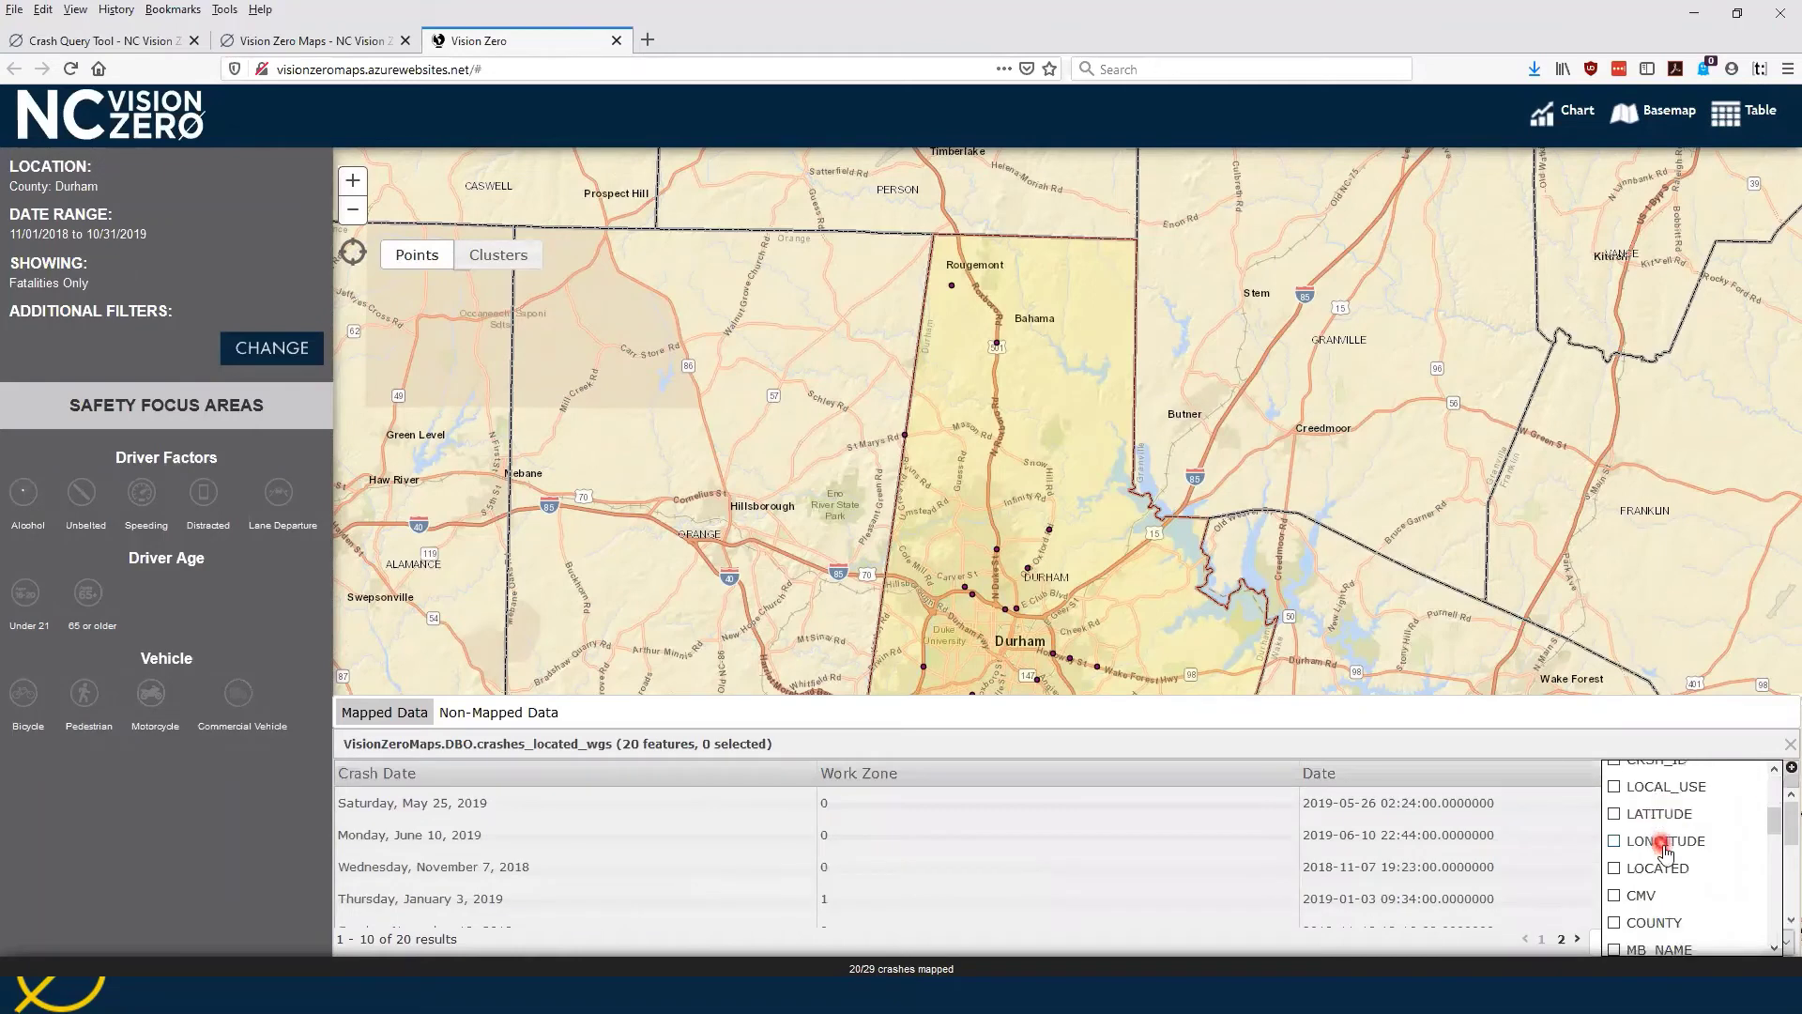
{"action": "left_click", "coordinate": [1640, 895]}
{"action": "scroll", "coordinate": [1676, 869], "scroll_direction": "down", "scroll_amount": 4}
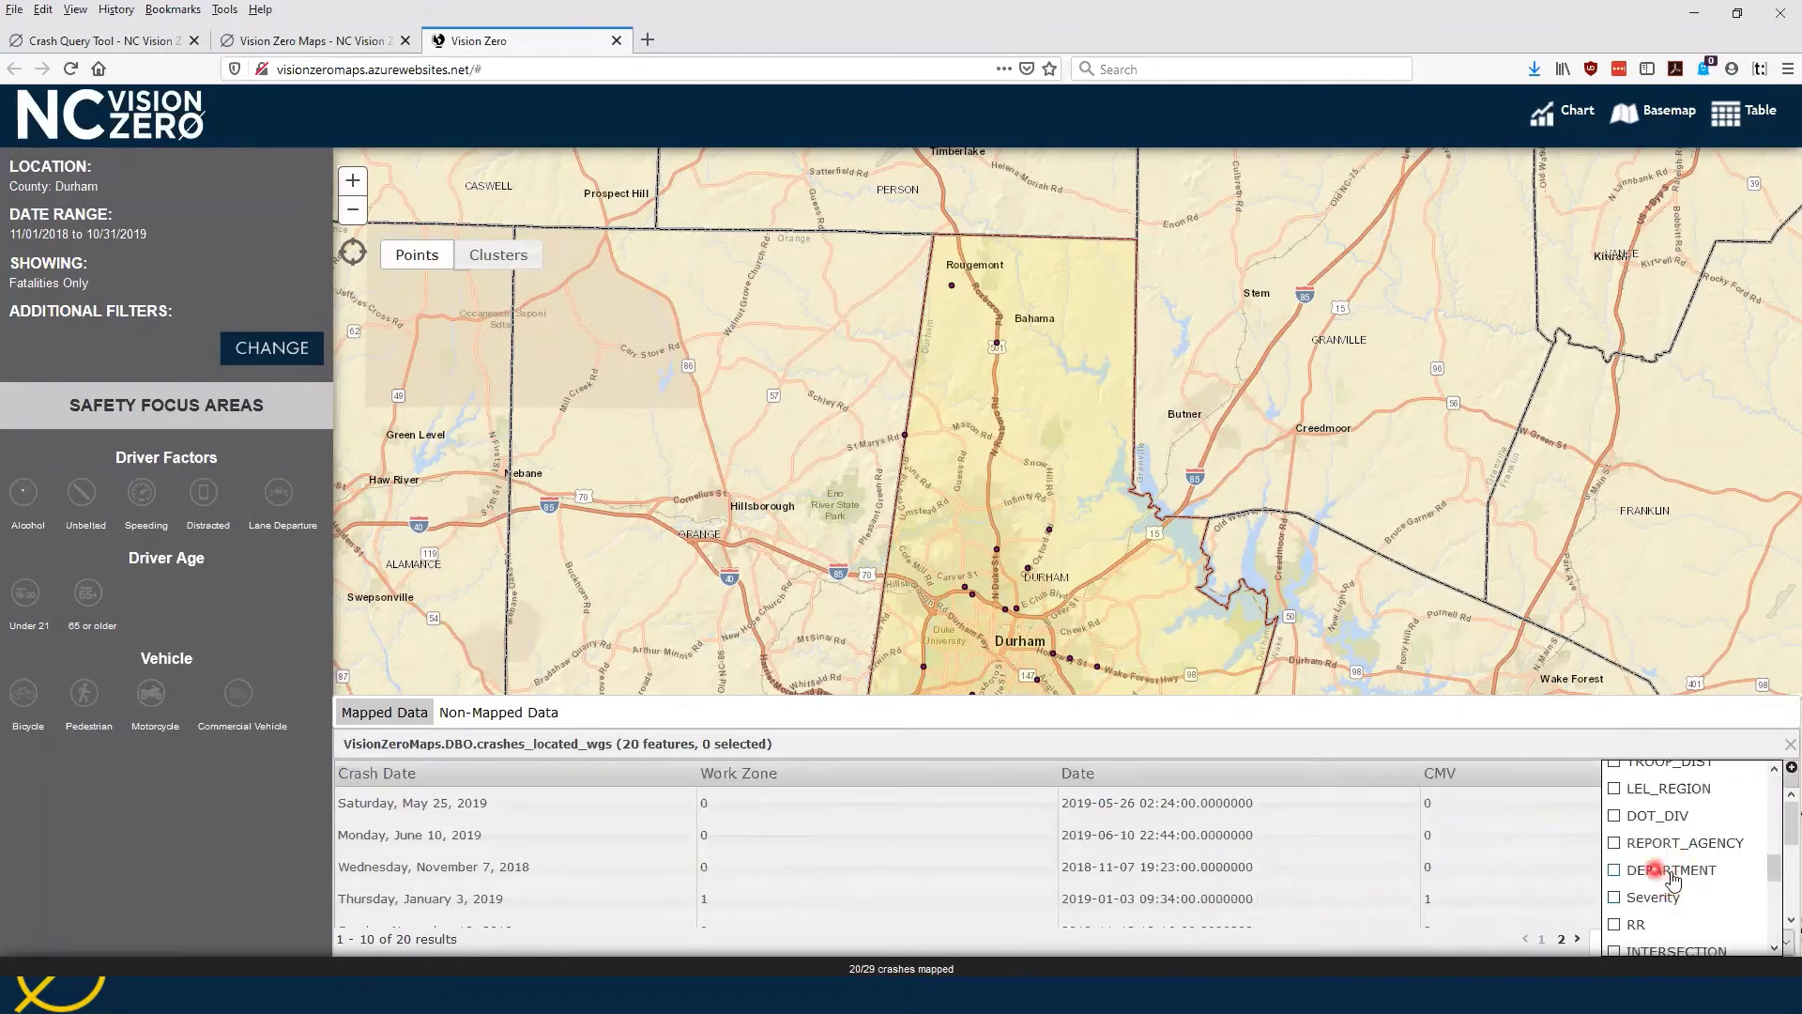
{"action": "left_click", "coordinate": [1675, 872]}
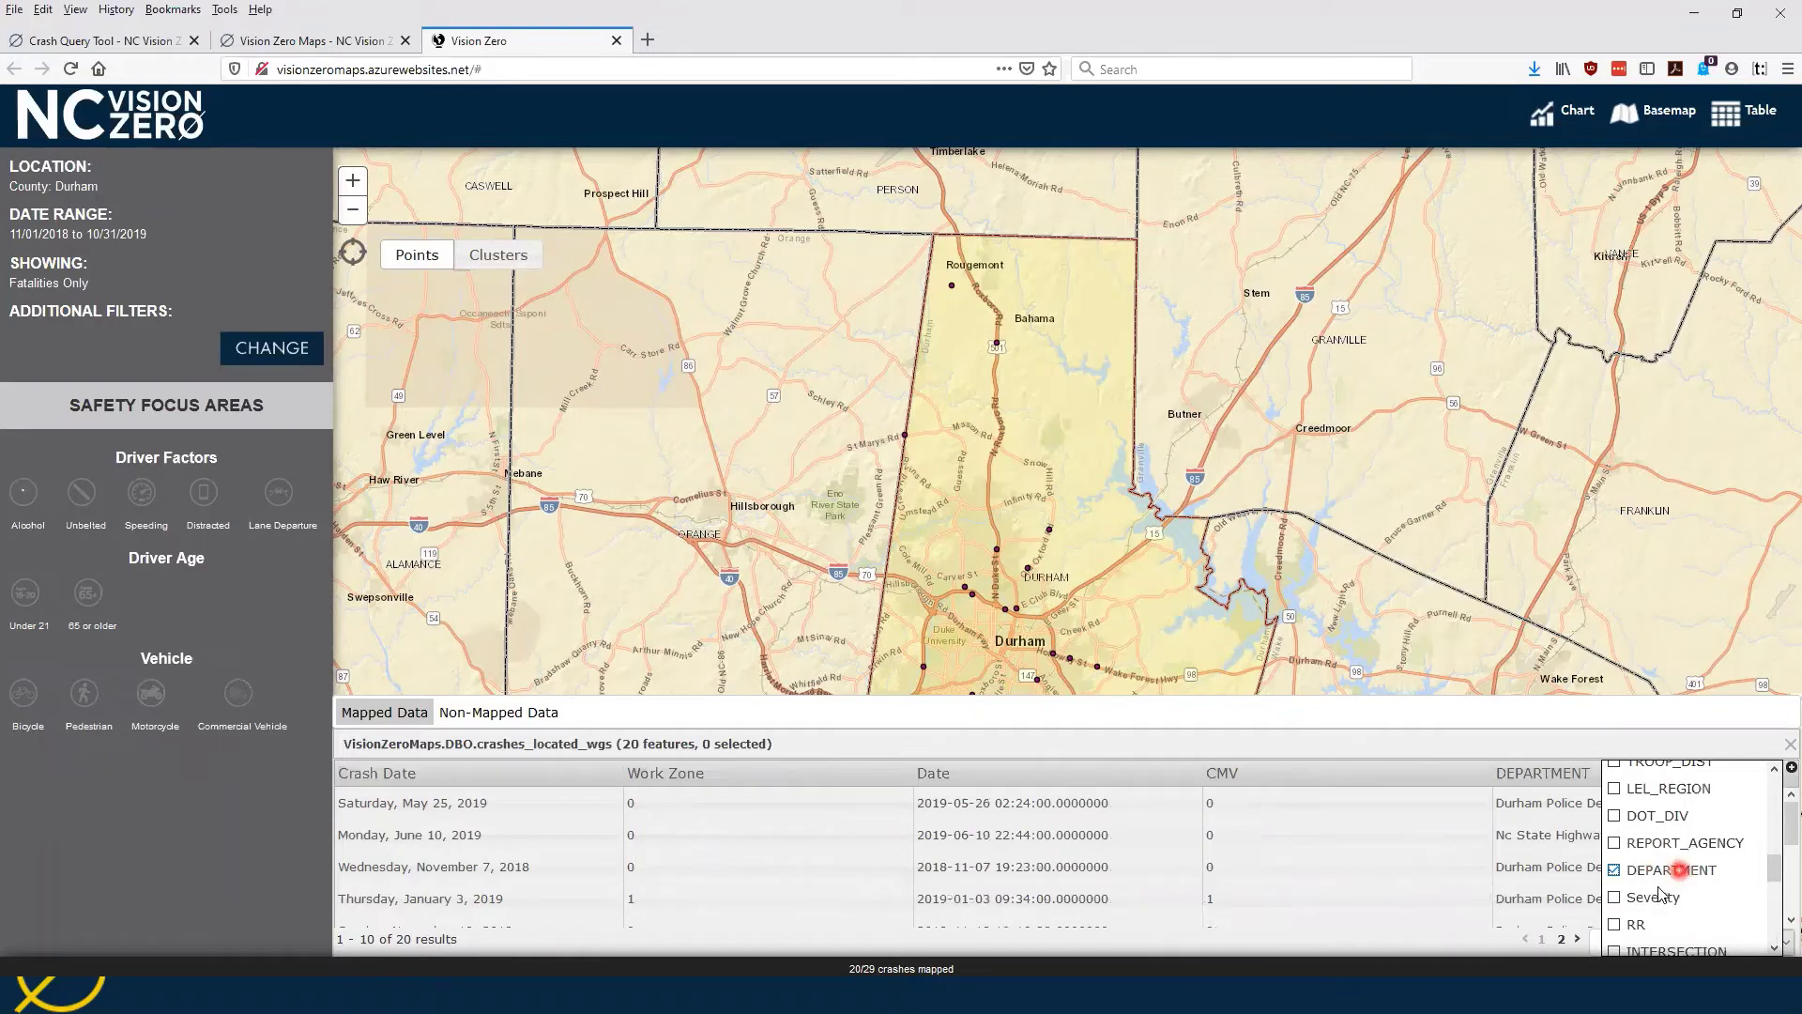
{"action": "left_click", "coordinate": [1650, 896]}
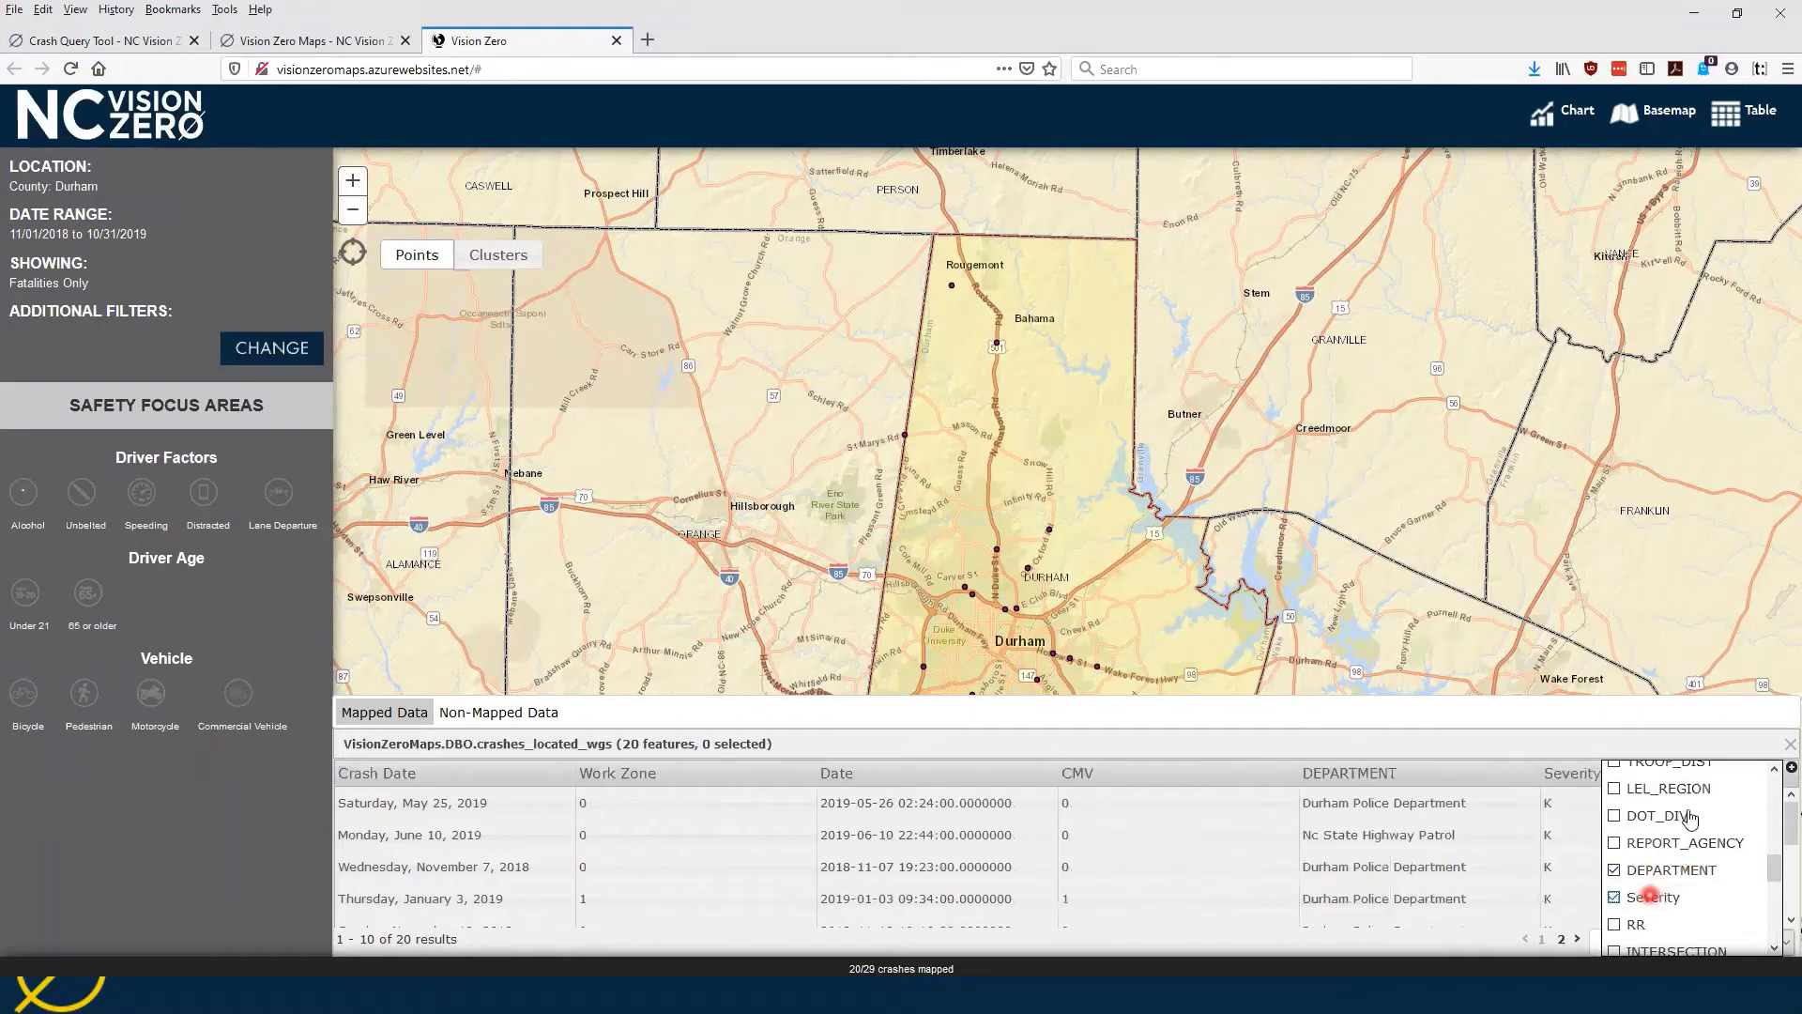
{"action": "left_click", "coordinate": [1778, 770]}
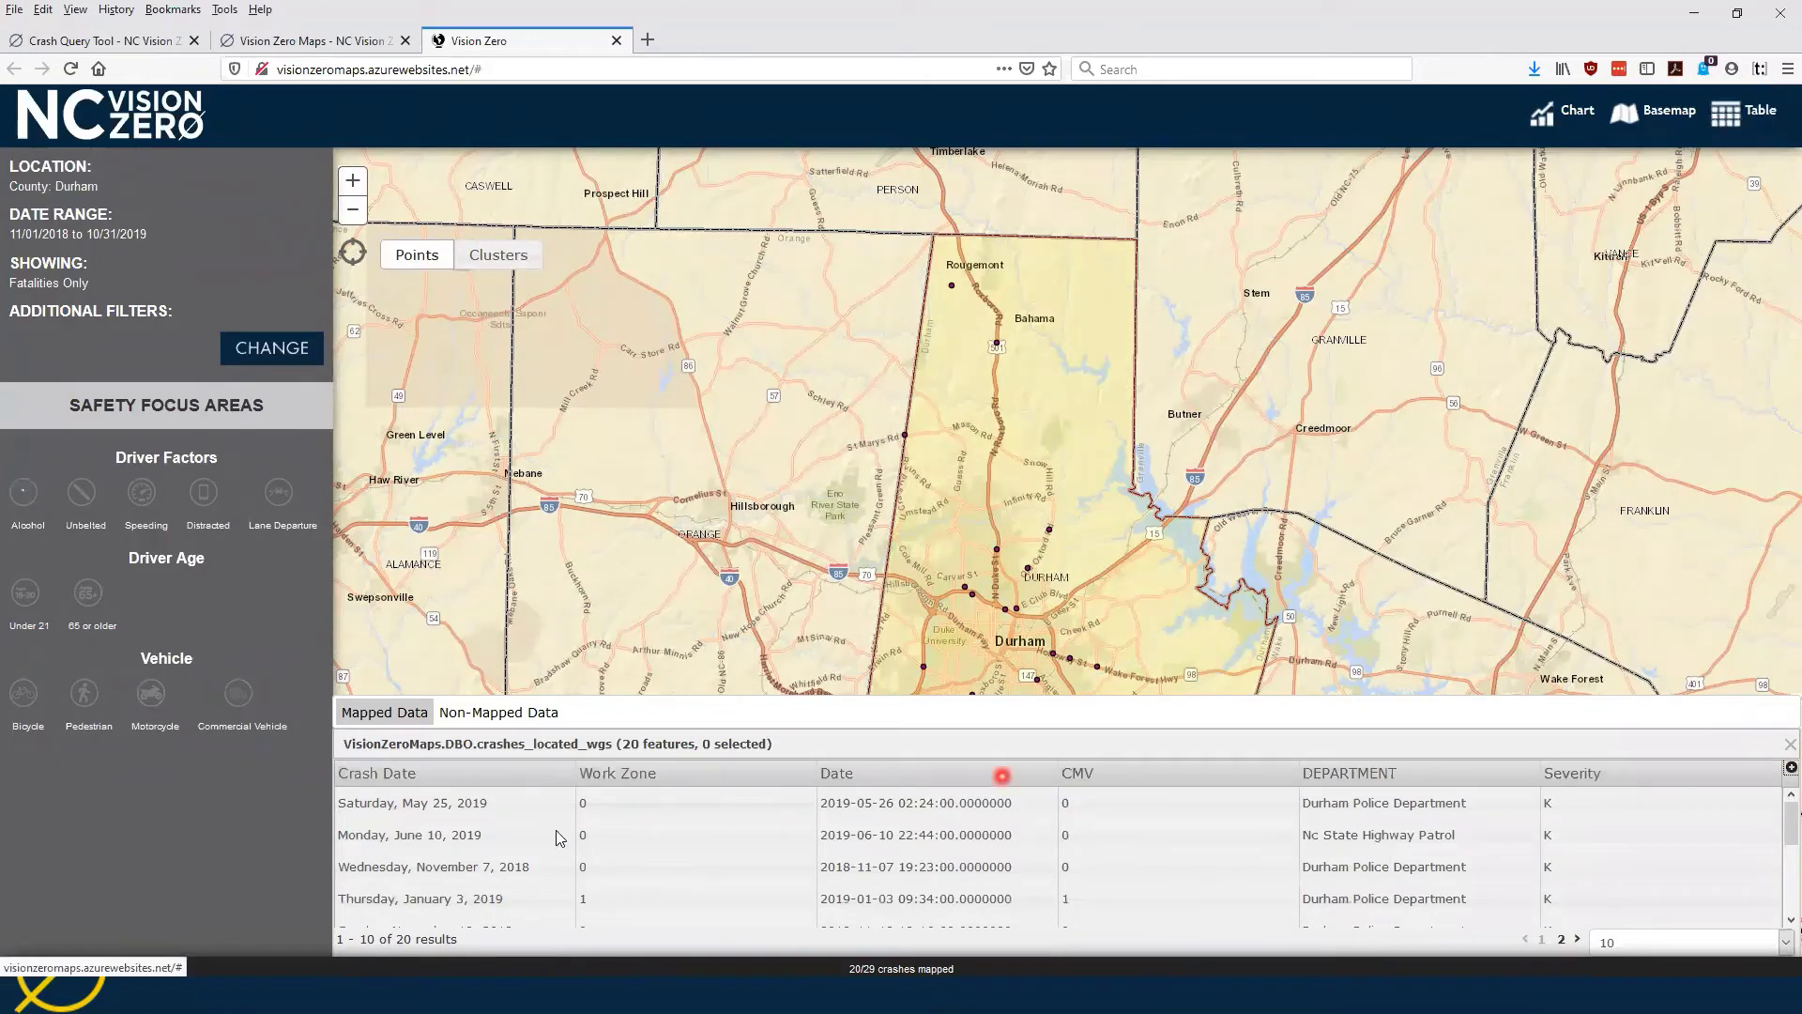
Step: Select the Saturday, March 23, 2019 crash record to locate its point on the map, and close the table
{"action": "left_click", "coordinate": [535, 851]}
{"action": "scroll", "coordinate": [535, 852], "scroll_direction": "down", "scroll_amount": 4}
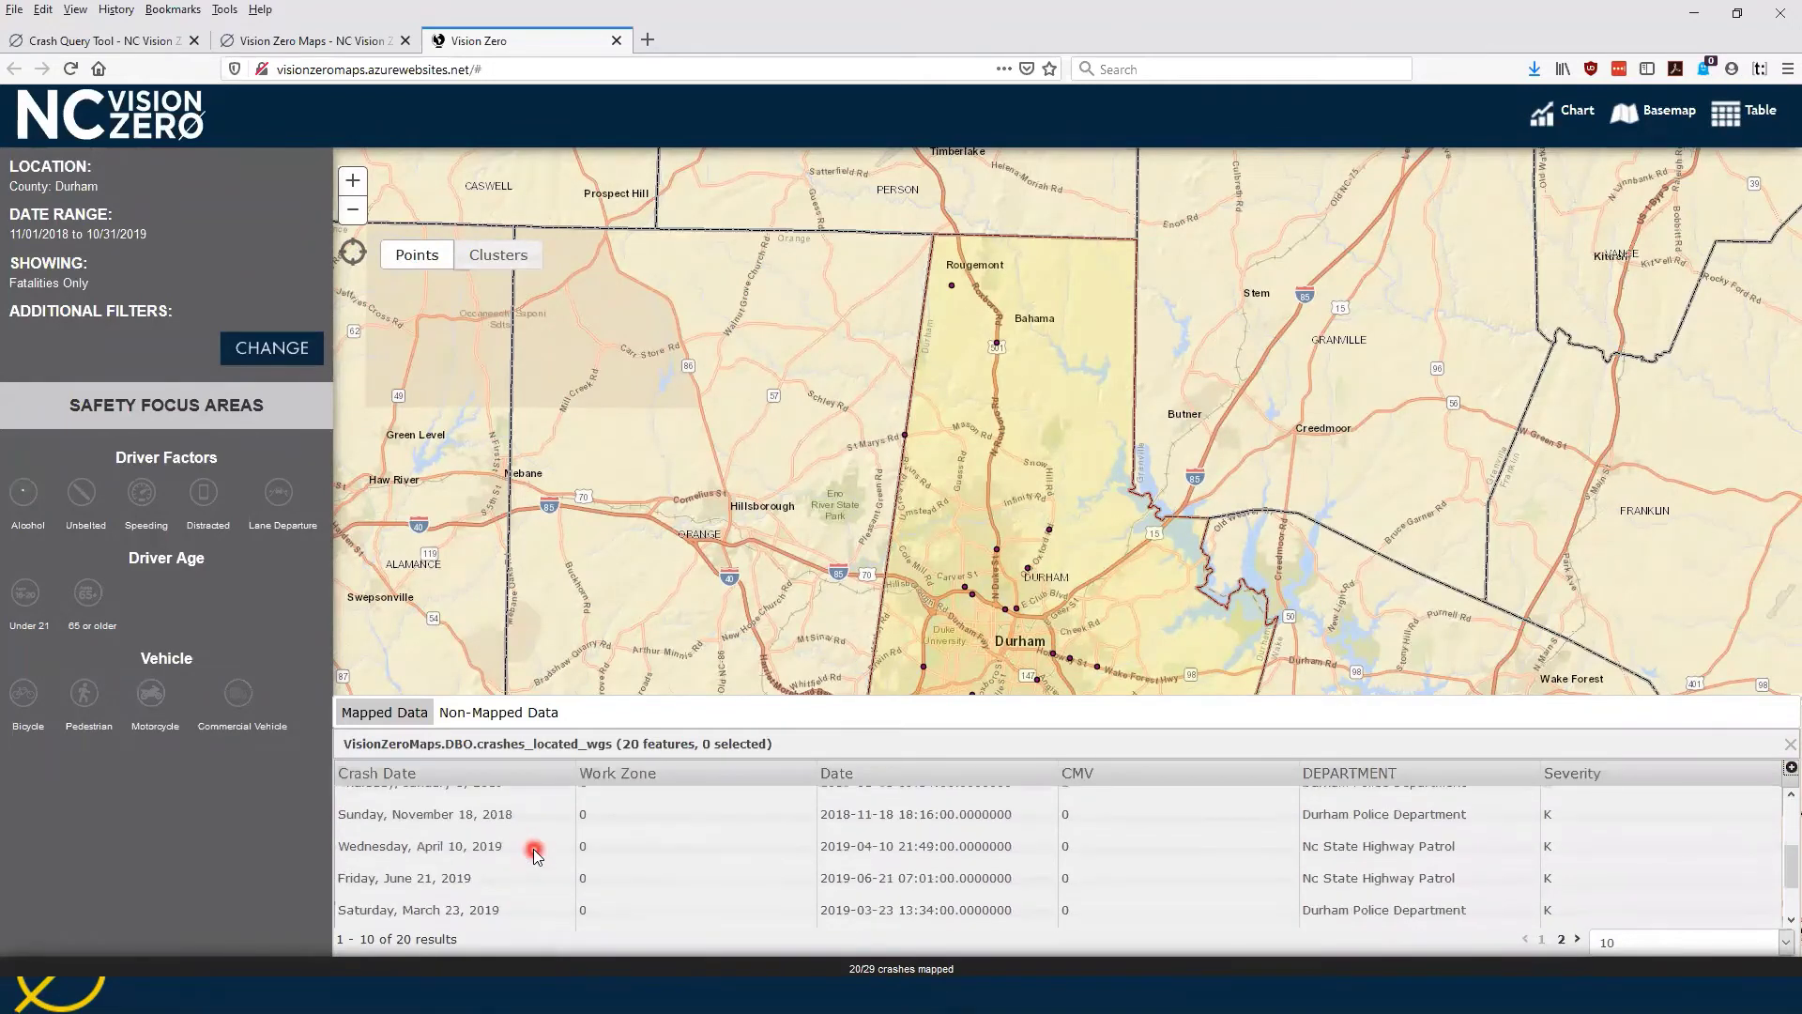
{"action": "left_click", "coordinate": [481, 851]}
{"action": "left_click", "coordinate": [997, 554]}
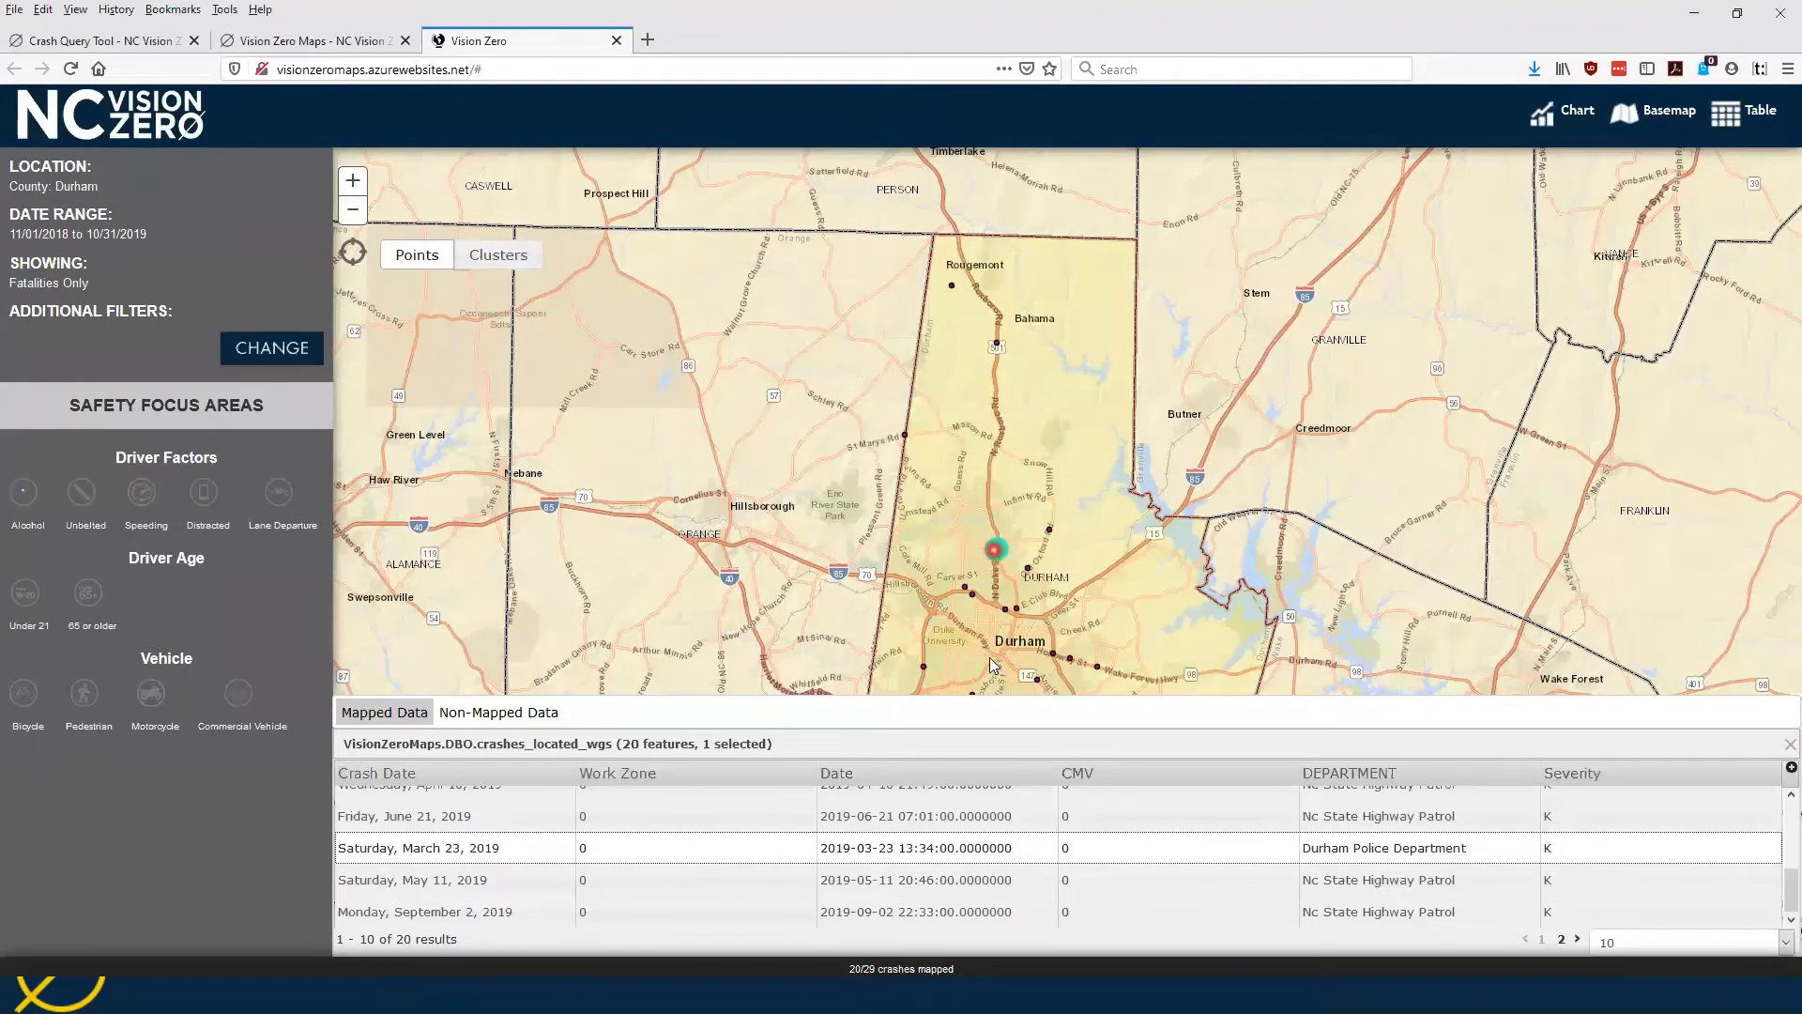
{"action": "left_click", "coordinate": [979, 262]}
{"action": "left_click", "coordinate": [1746, 115]}
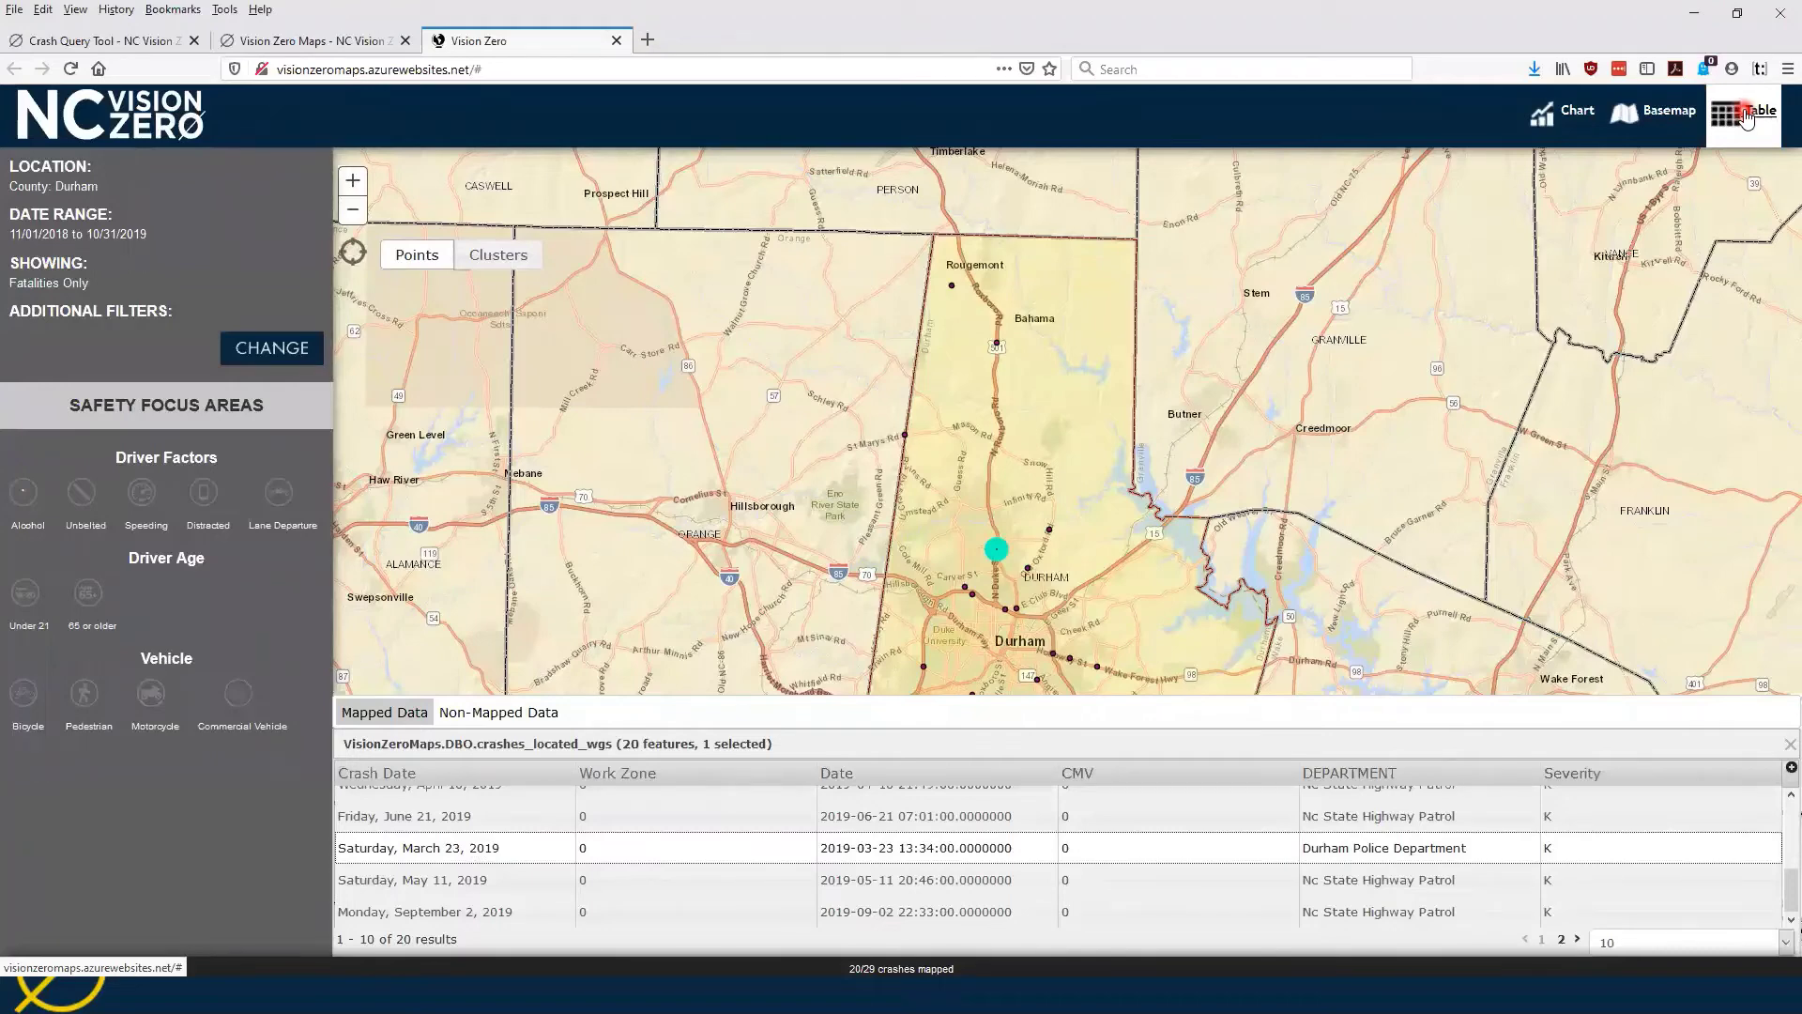
{"action": "left_click", "coordinate": [1746, 114]}
Step: Look over the available basemap choices, and view the details of the crash southwest of Rougemont, on Bill Poole Rd near Harris Rd
{"action": "left_click", "coordinate": [1639, 131]}
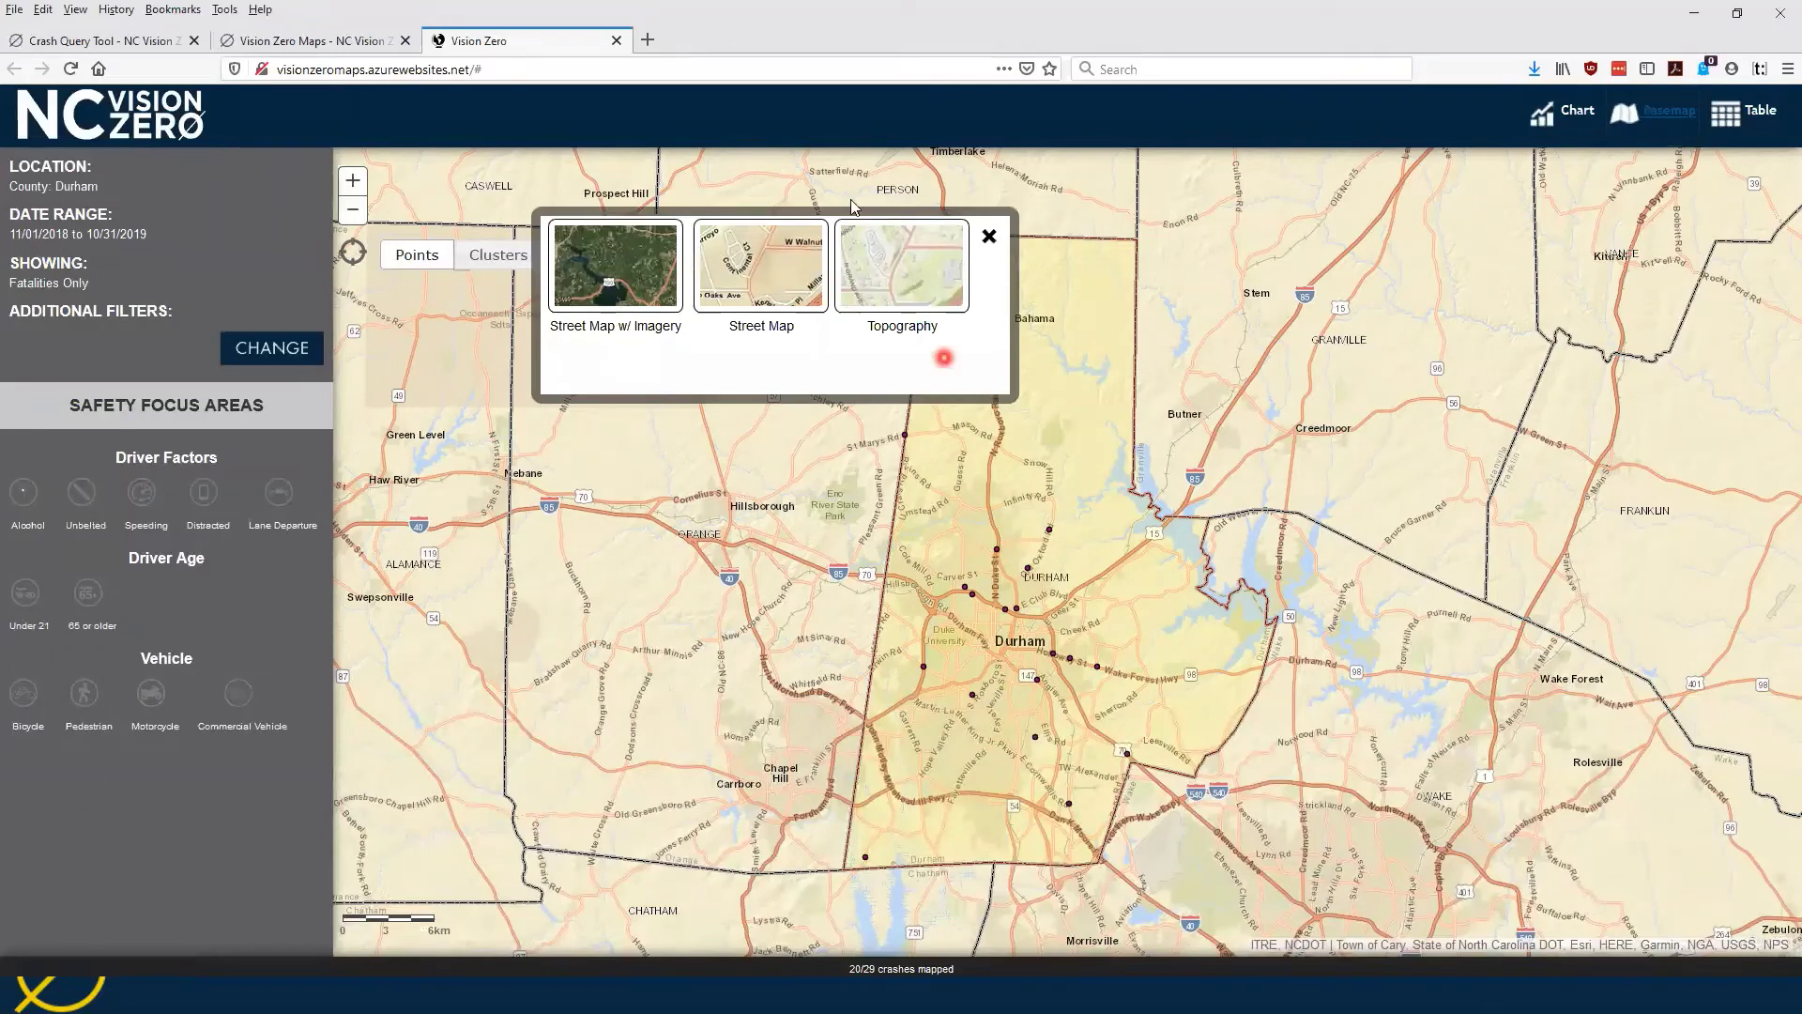
{"action": "left_click", "coordinate": [989, 236]}
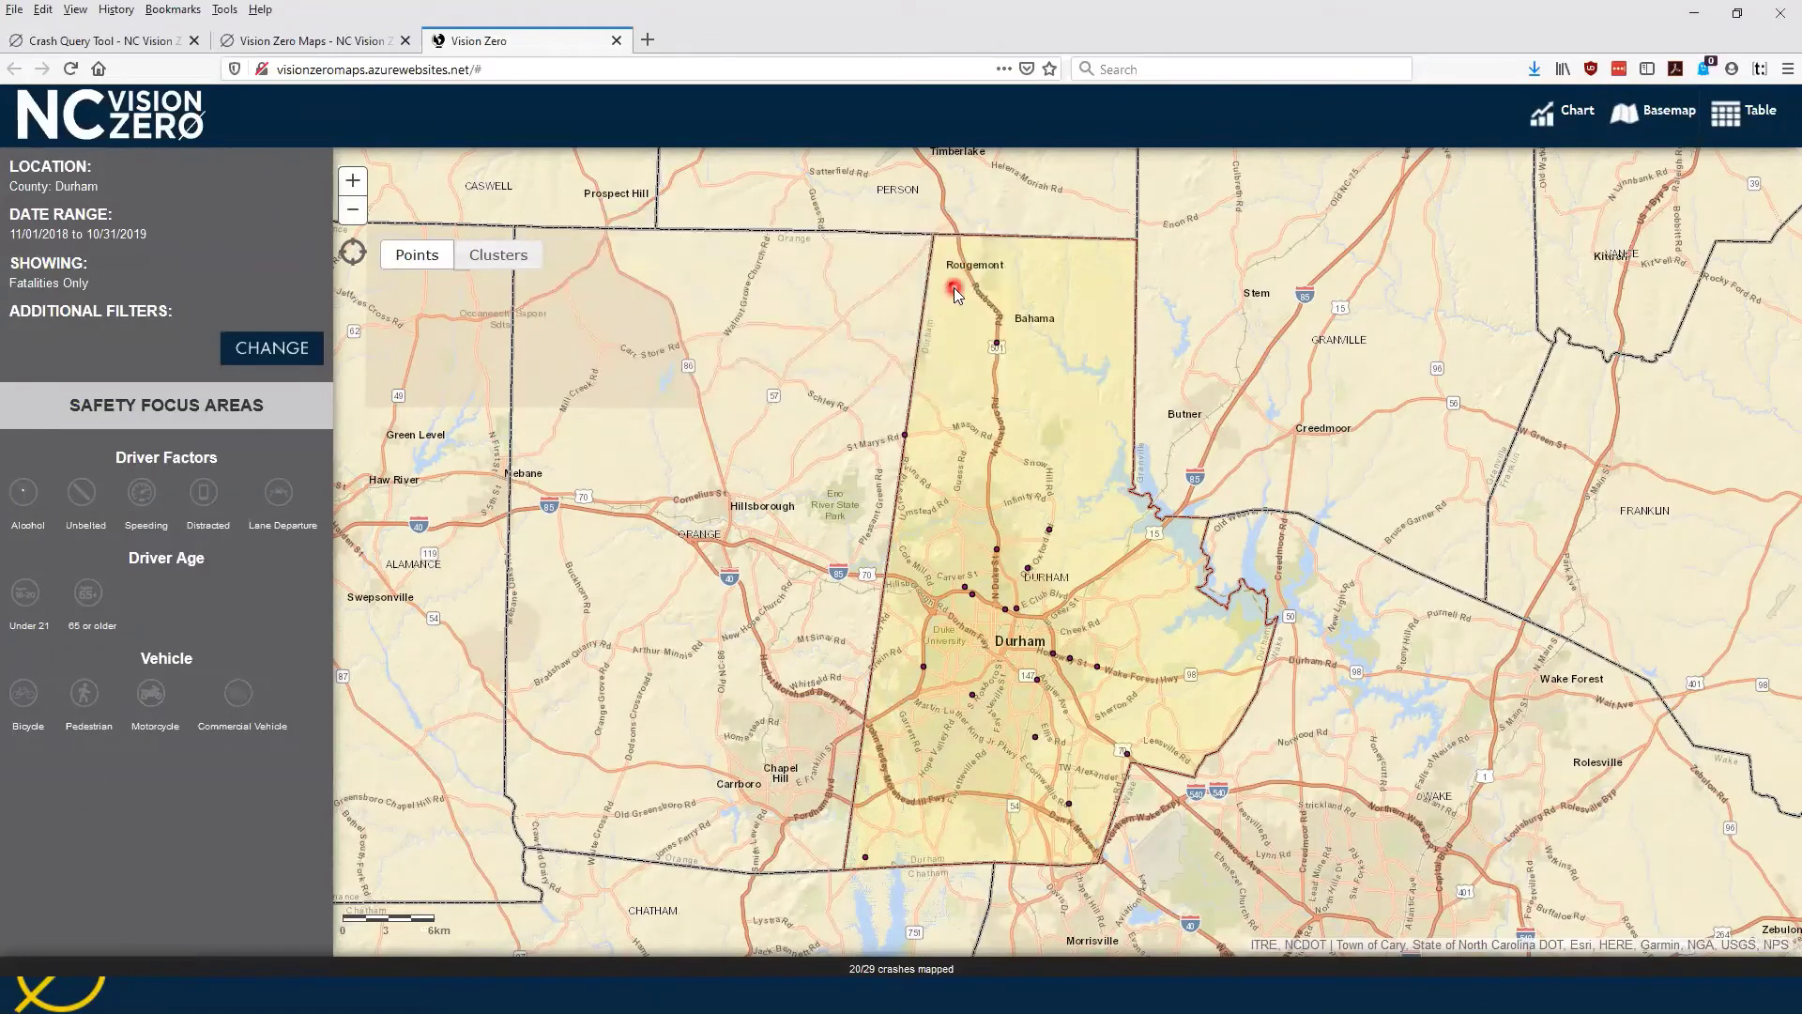
{"action": "scroll", "coordinate": [946, 286], "scroll_direction": "up", "scroll_amount": 1}
{"action": "scroll", "coordinate": [946, 286], "scroll_direction": "up", "scroll_amount": 1}
{"action": "scroll", "coordinate": [947, 283], "scroll_direction": "up", "scroll_amount": 1}
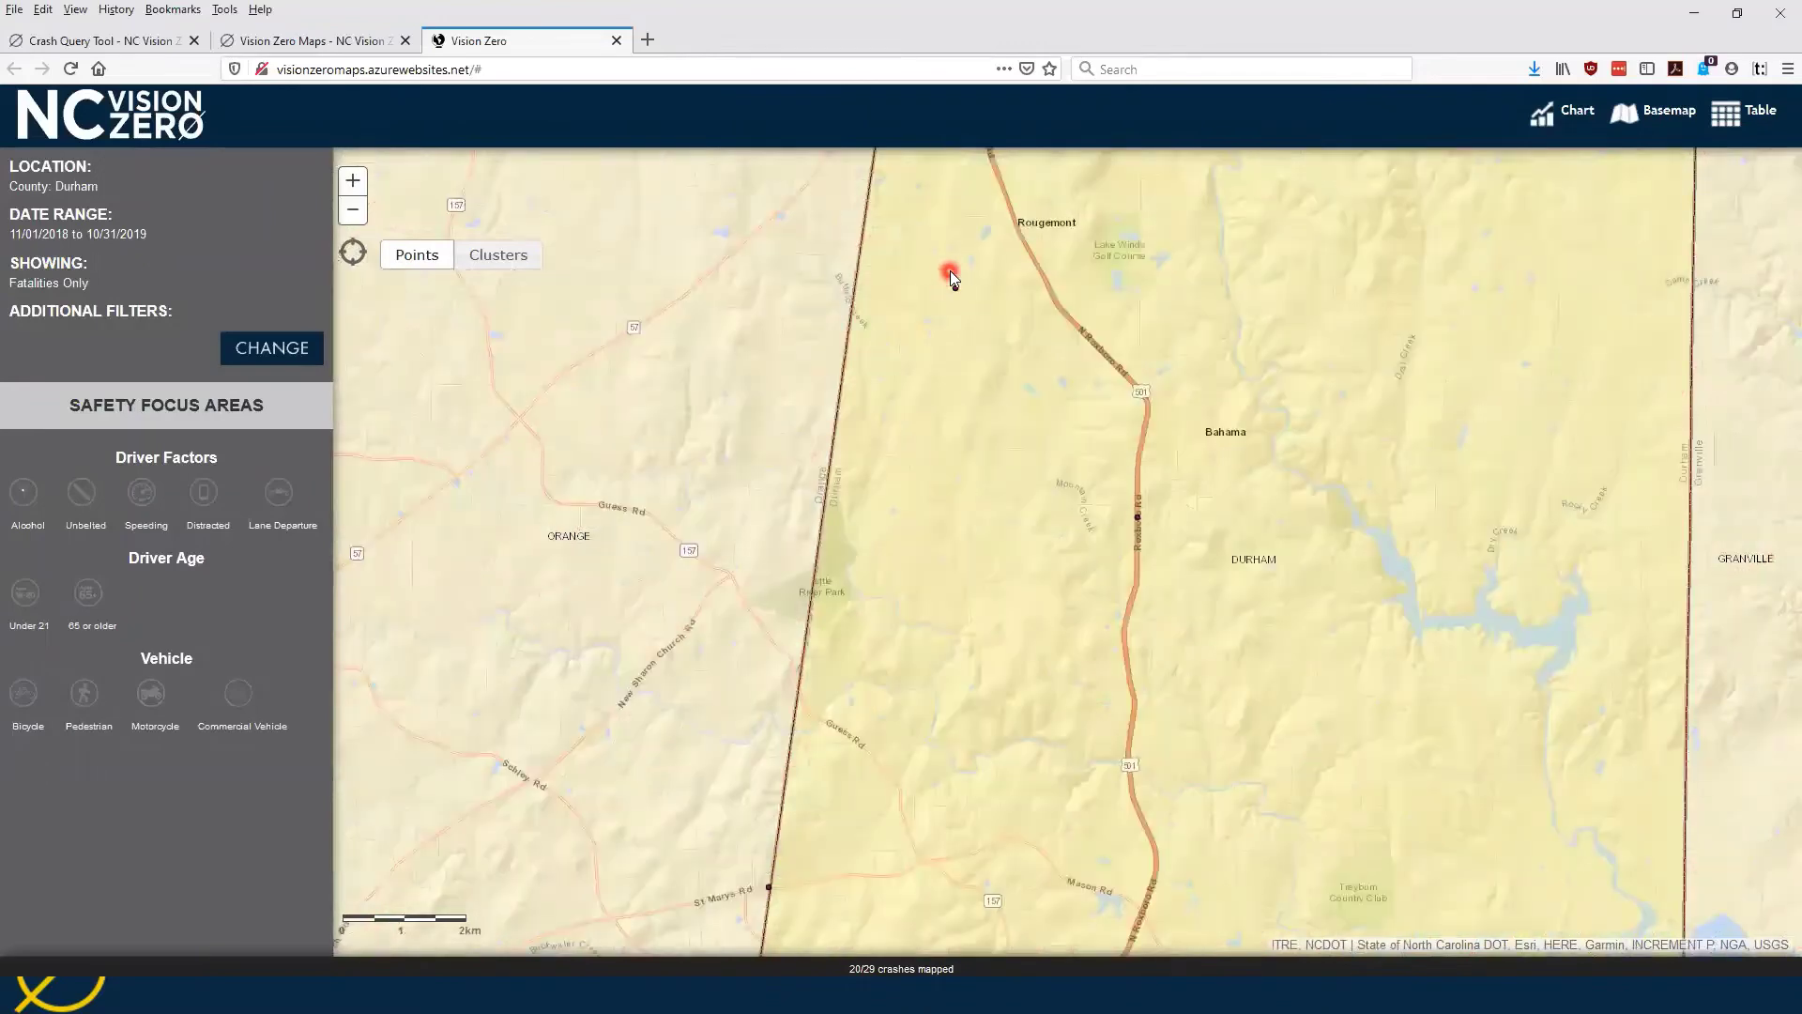
{"action": "scroll", "coordinate": [950, 270], "scroll_direction": "up", "scroll_amount": 2}
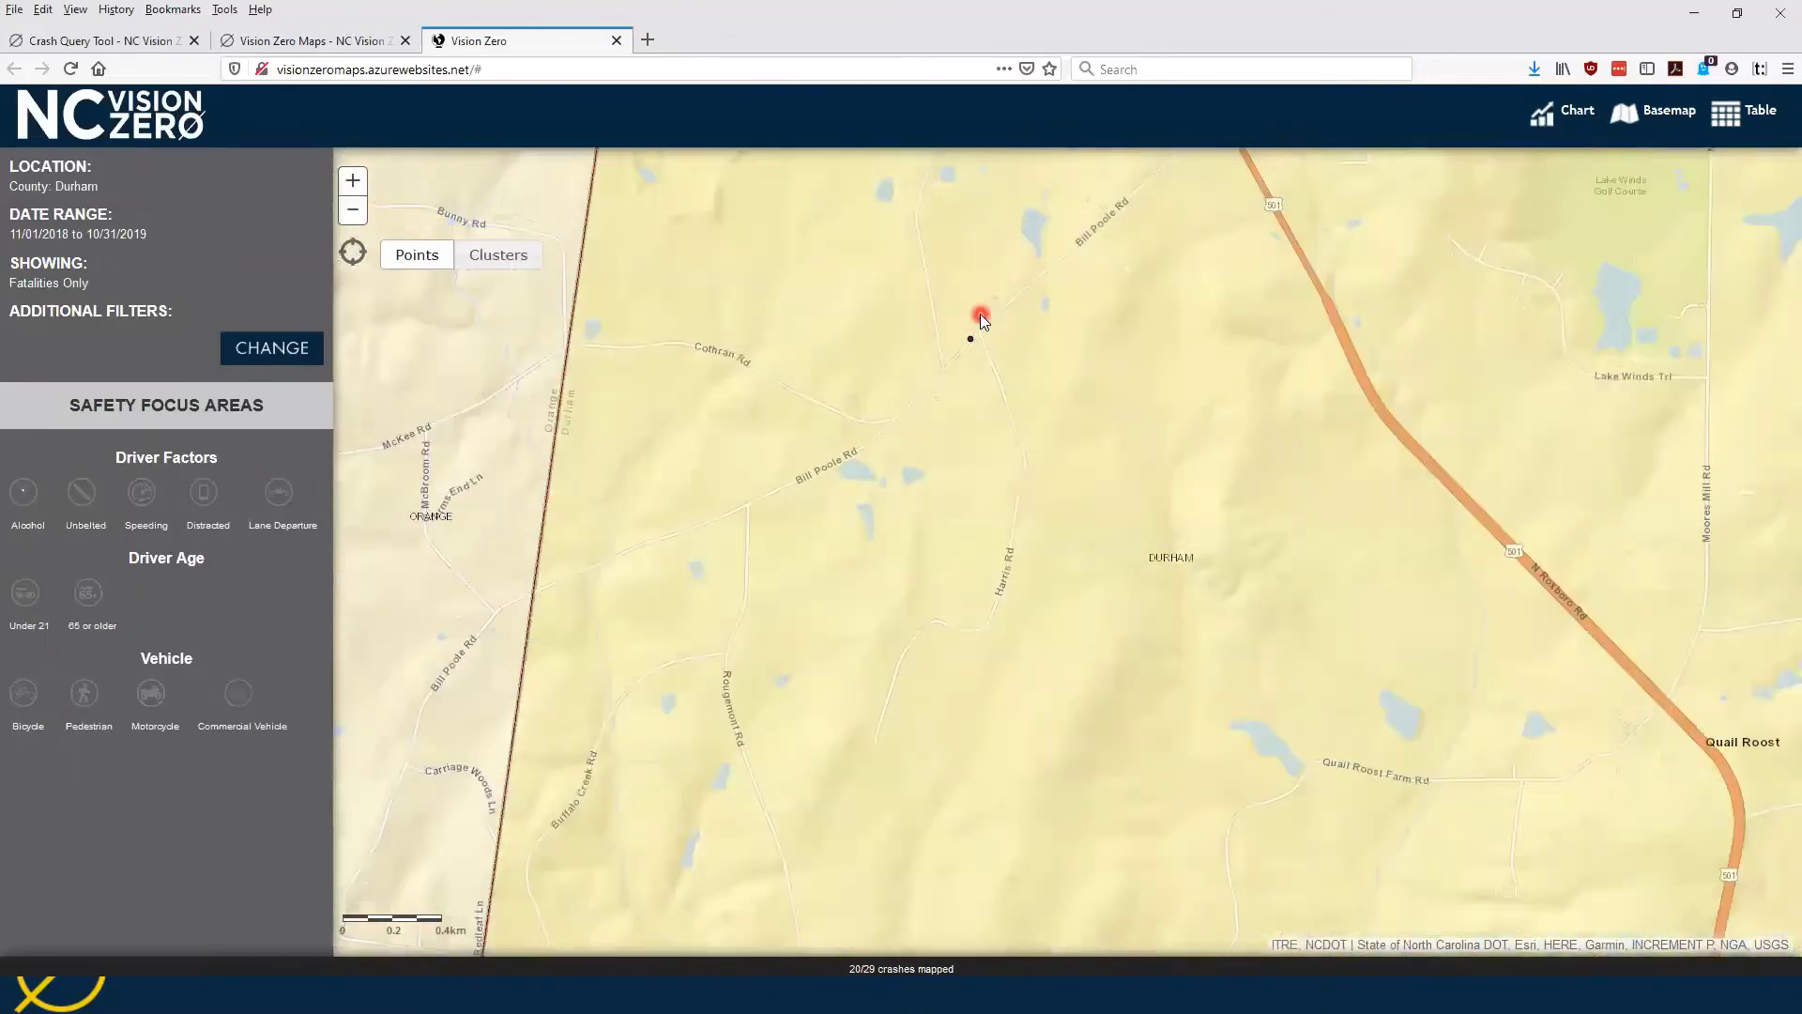
{"action": "scroll", "coordinate": [967, 338], "scroll_direction": "up", "scroll_amount": 2}
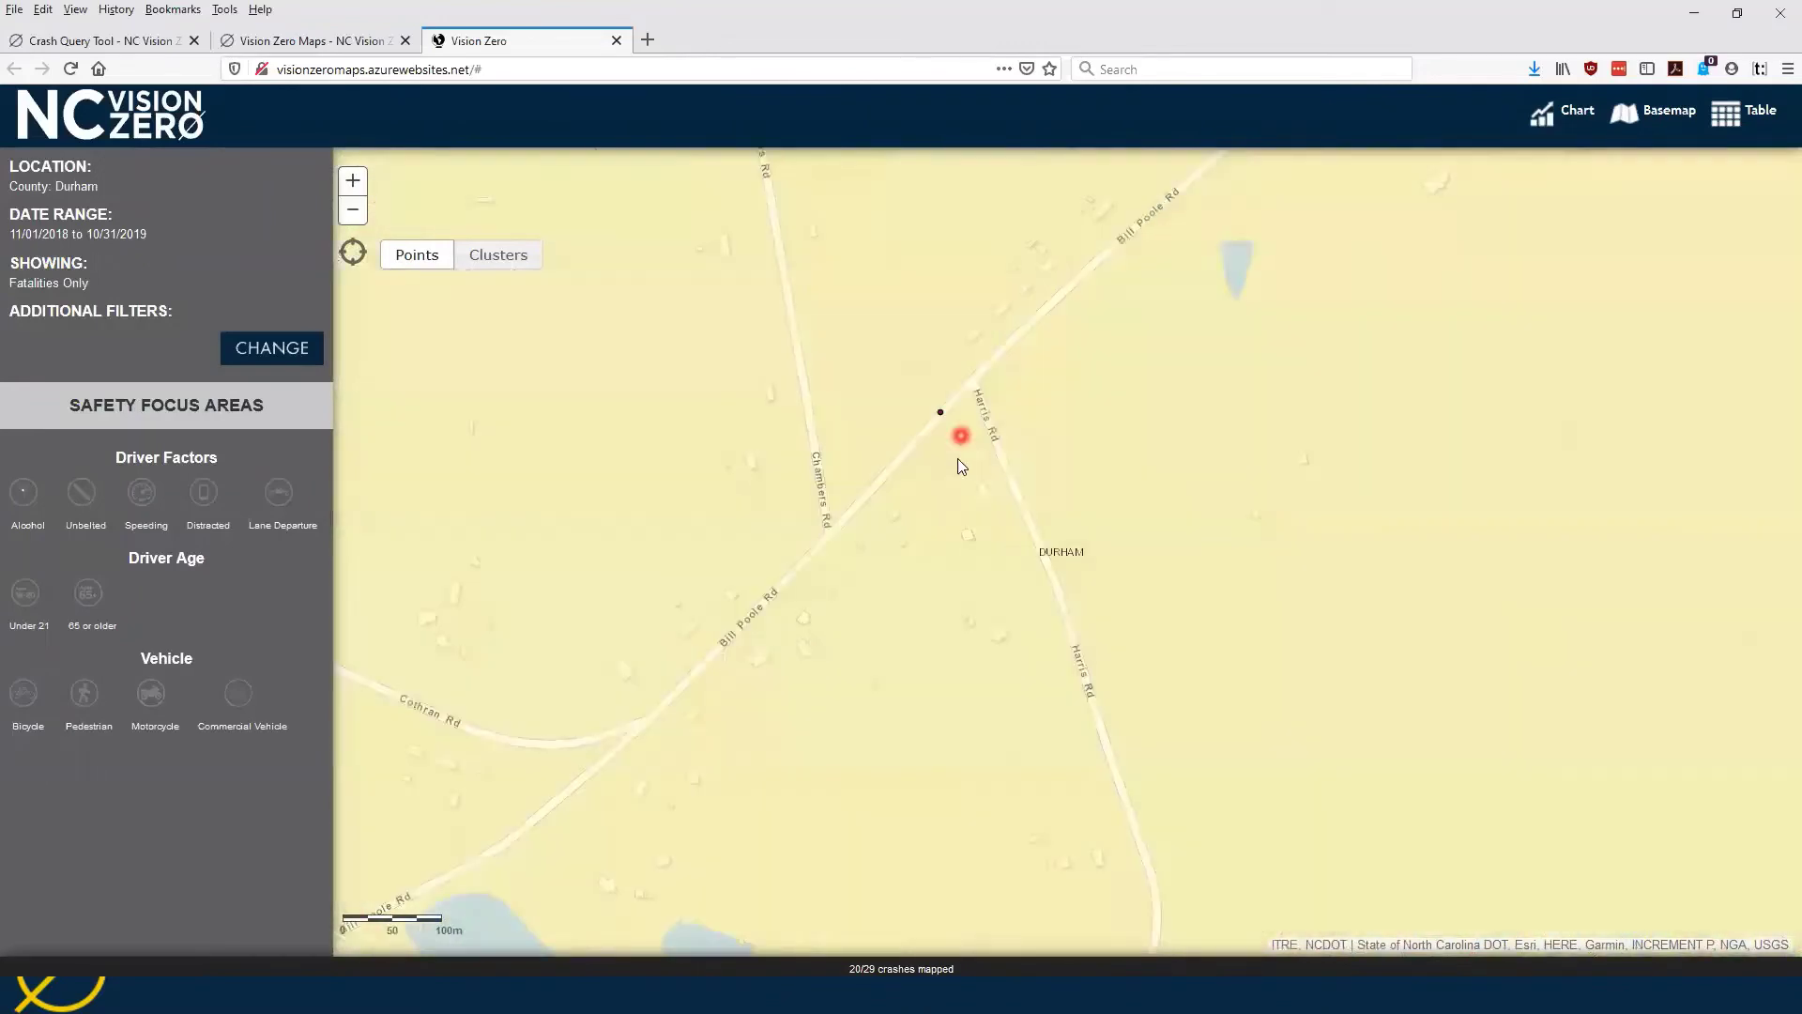
{"action": "left_click", "coordinate": [939, 411]}
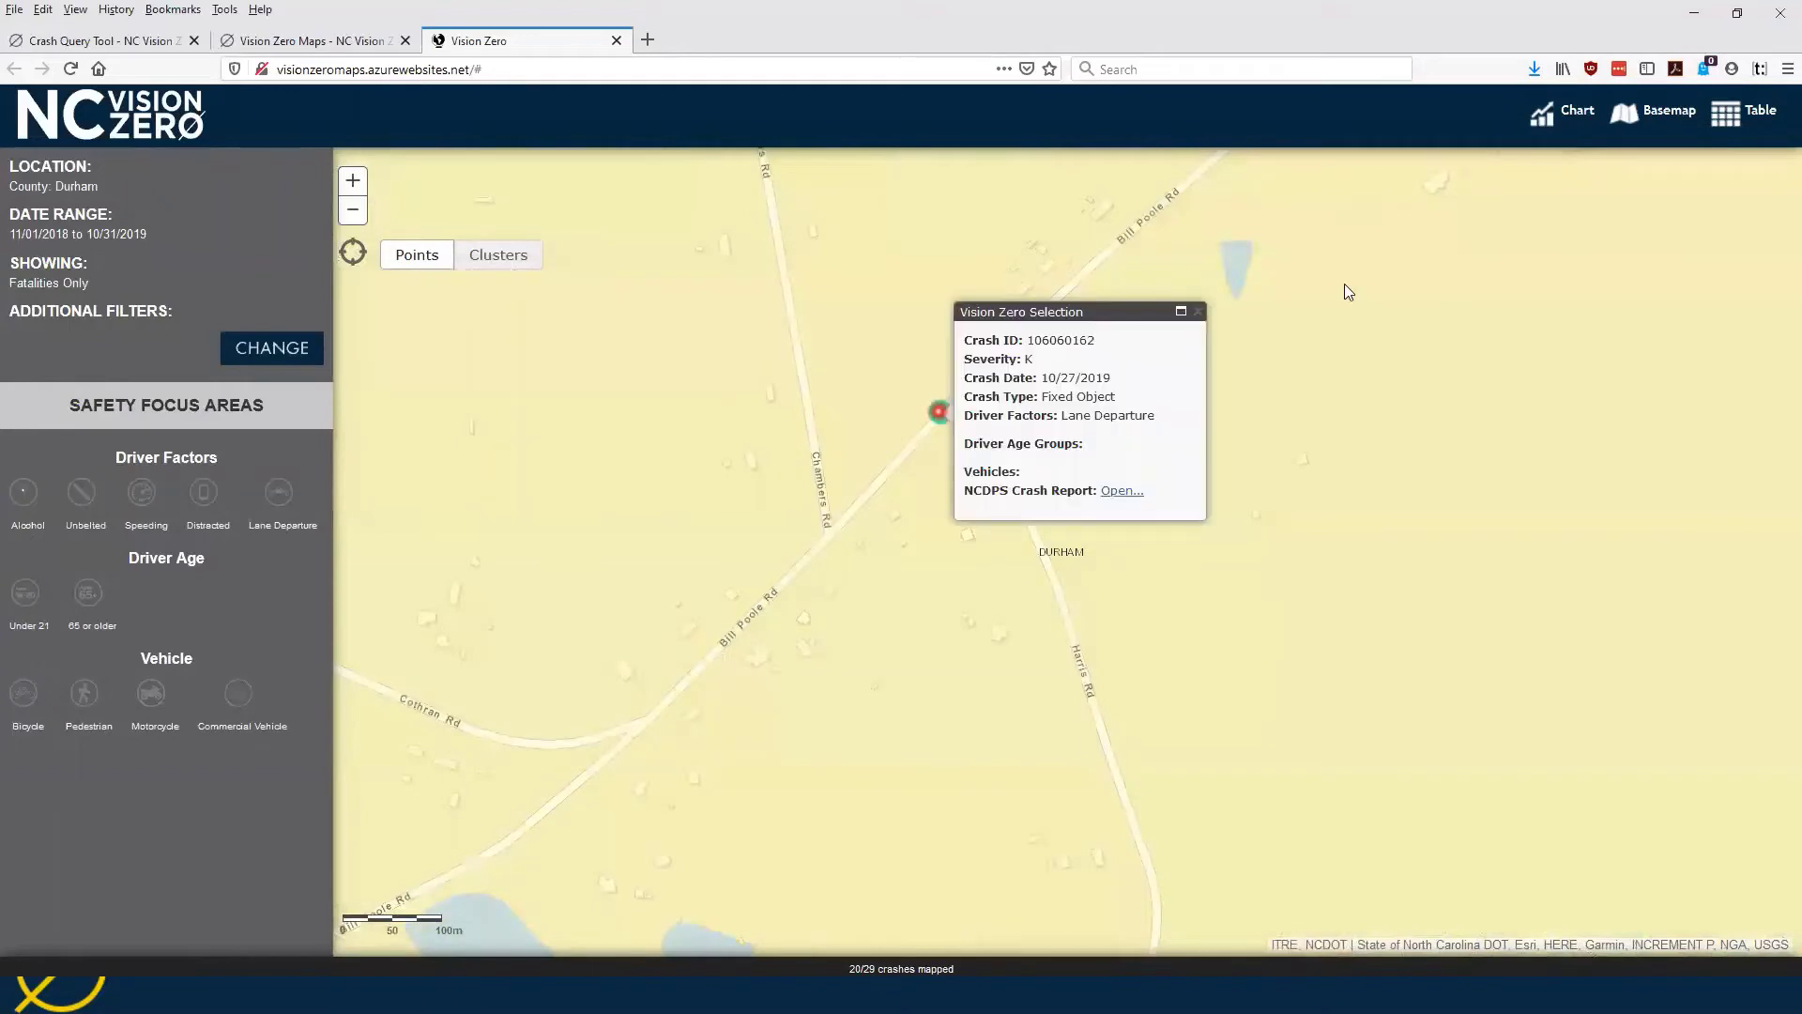
{"action": "left_click", "coordinate": [1204, 317]}
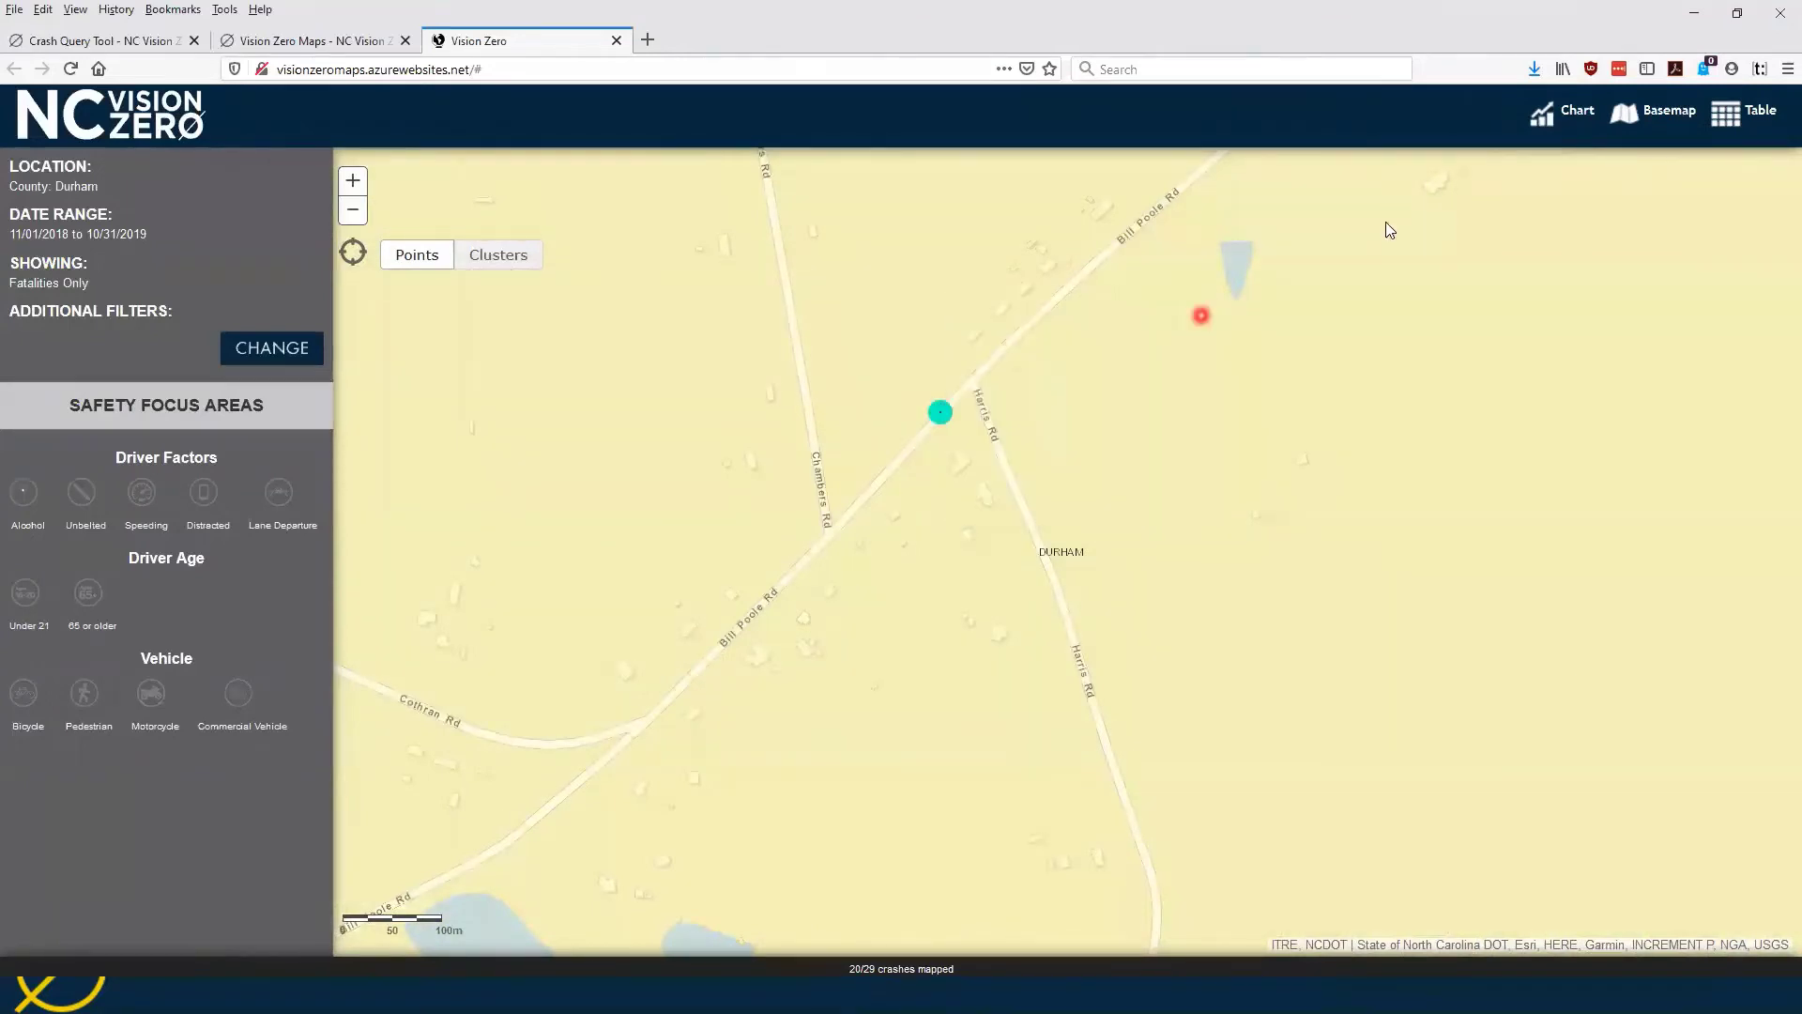
Step: Change the basemap to Street Map w/ Imagery and examine the selected crash location on Bill Poole Rd up close
{"action": "left_click", "coordinate": [1672, 114]}
{"action": "left_click", "coordinate": [625, 274]}
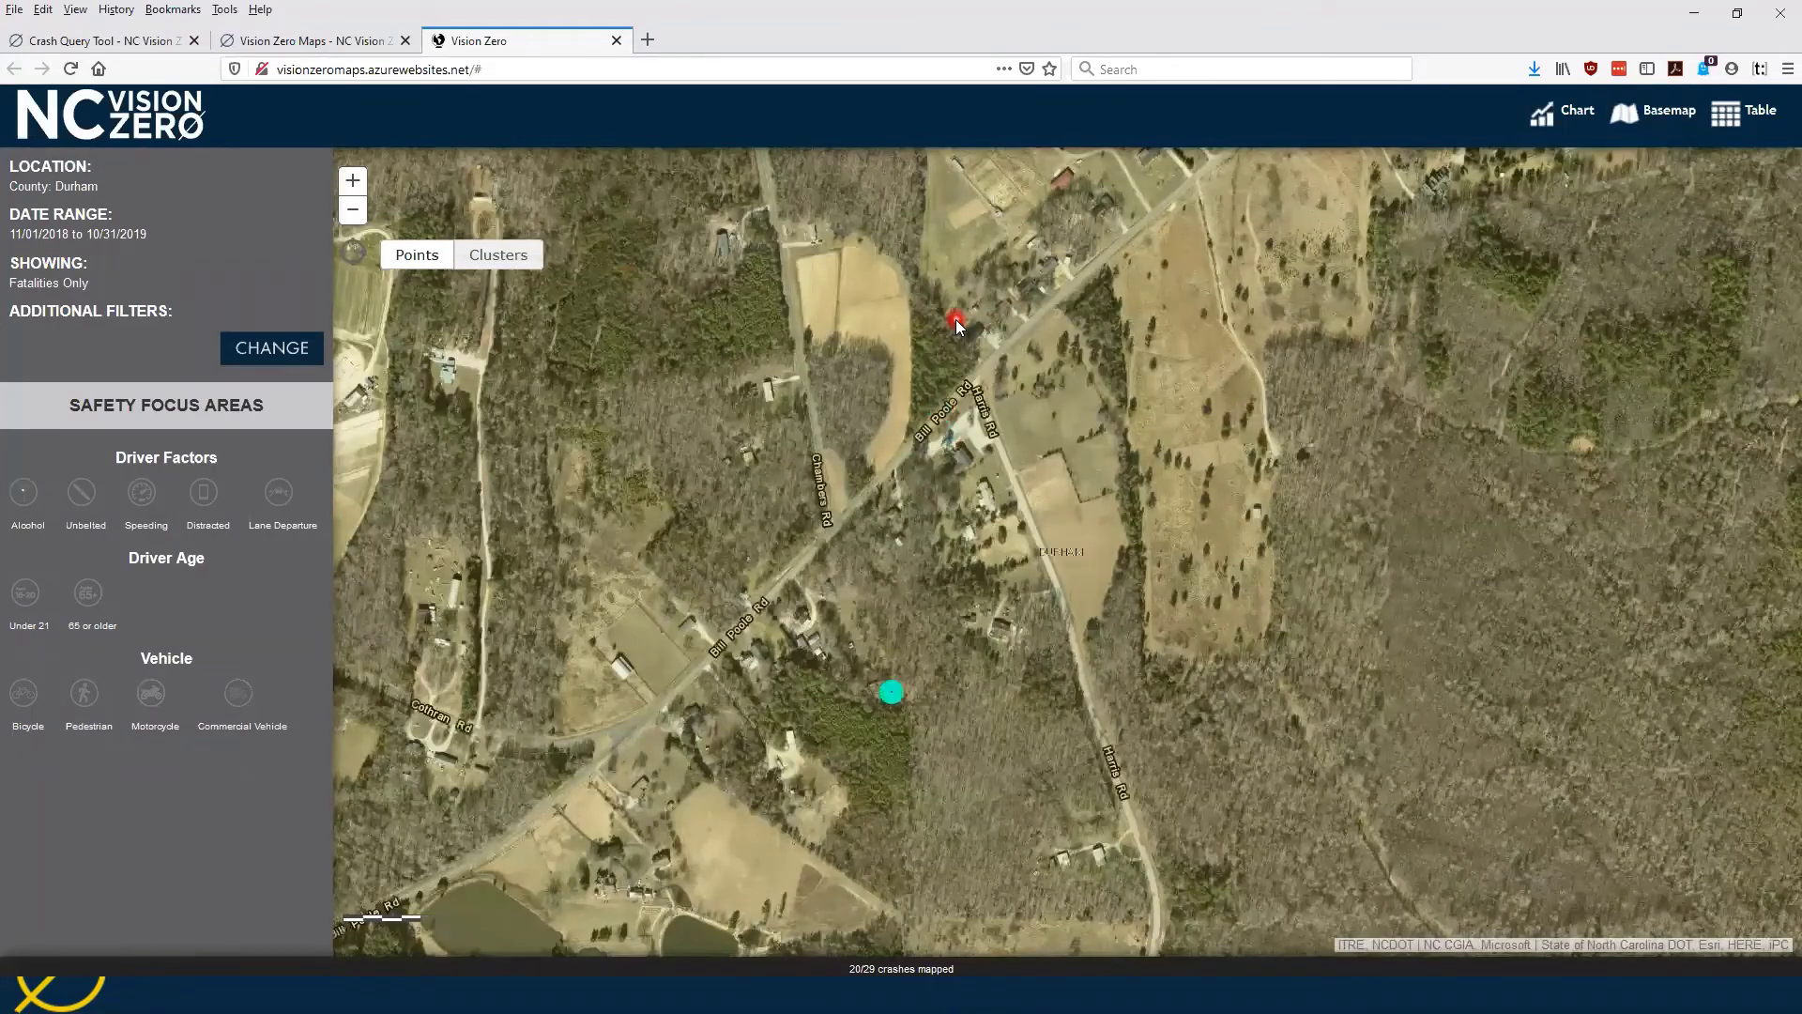
{"action": "scroll", "coordinate": [957, 324], "scroll_direction": "up", "scroll_amount": 3}
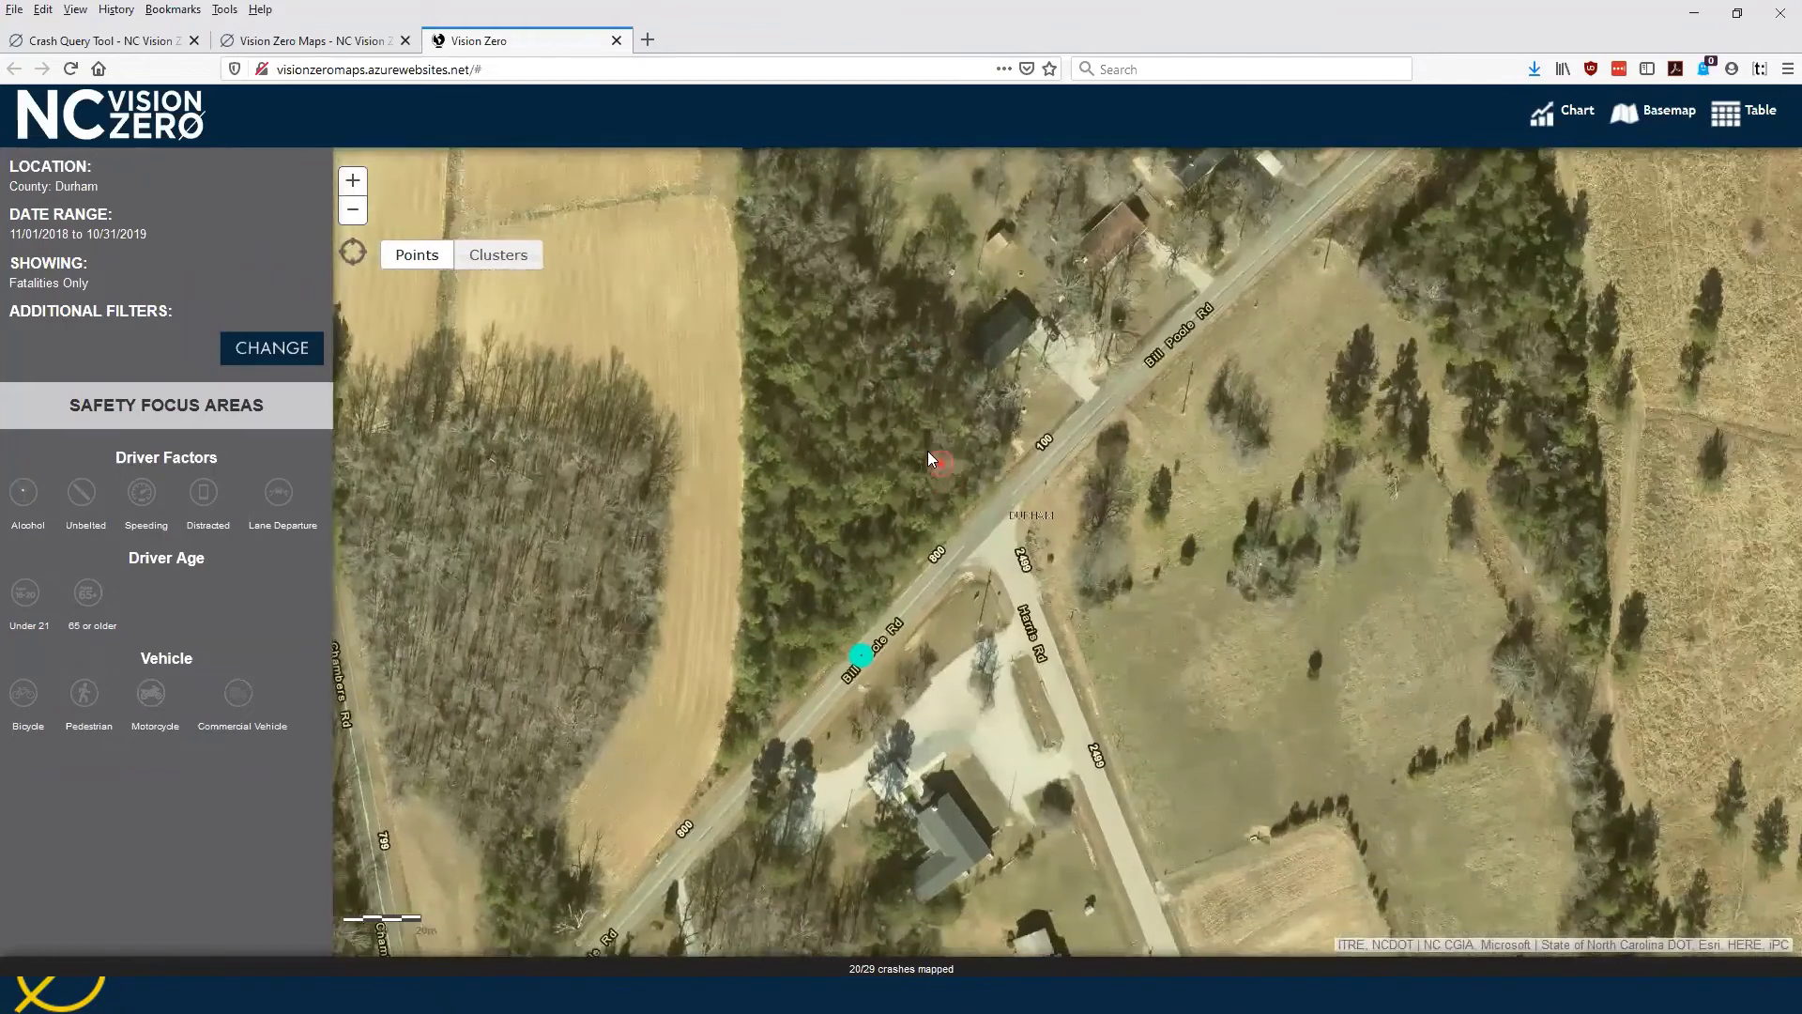